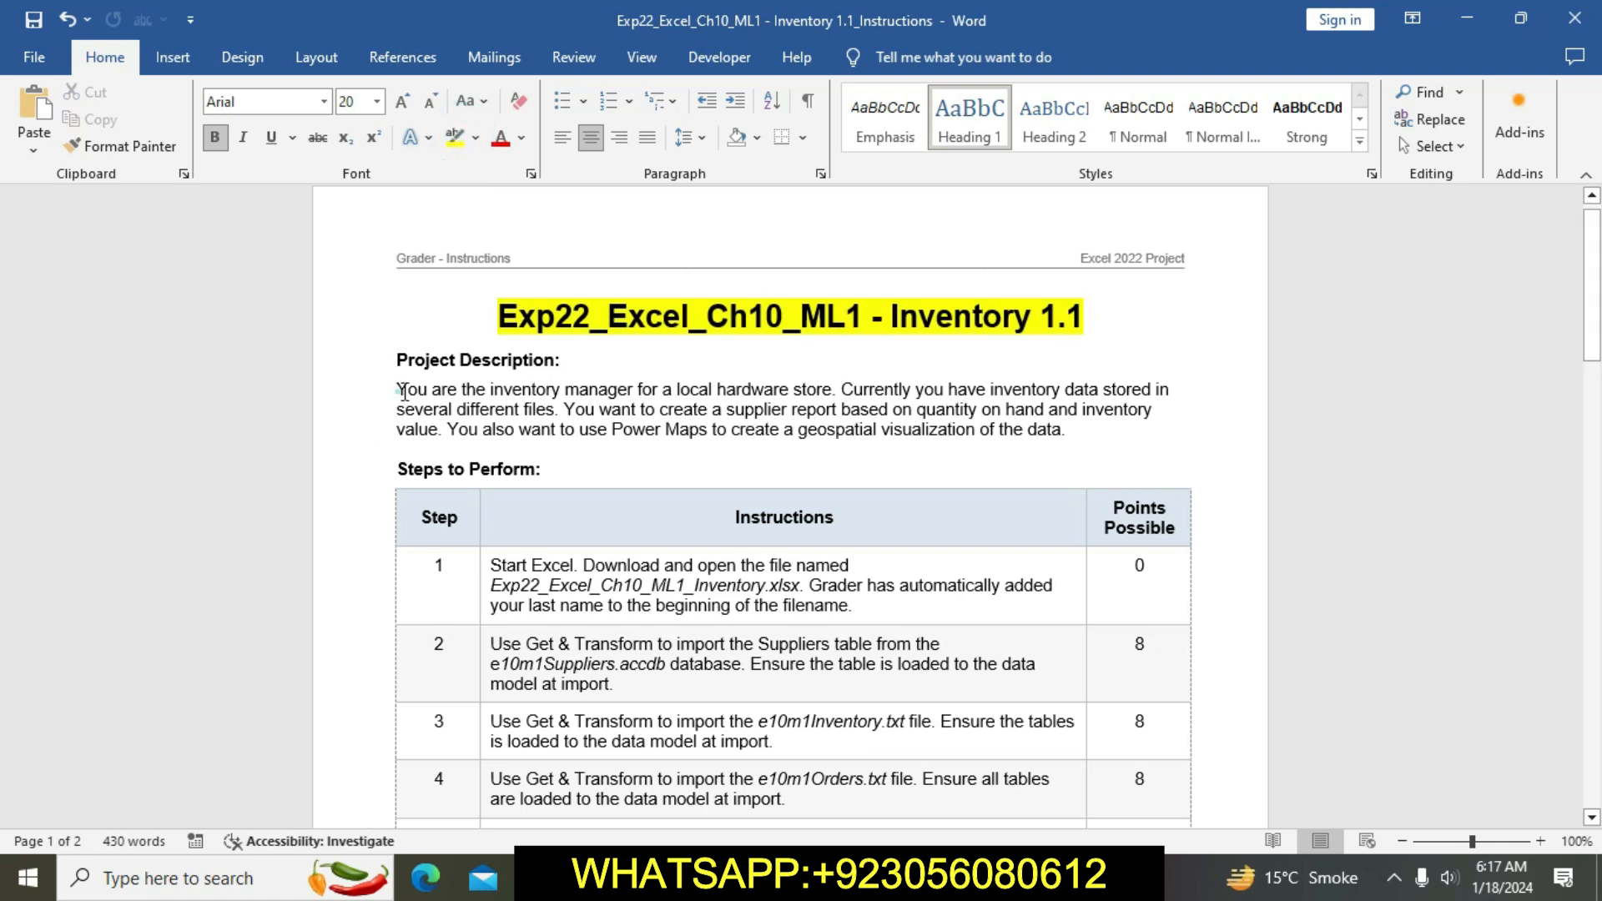
# Step: Highlight the Project Description paragraph in yellow
pyautogui.tripleClick(404, 391)
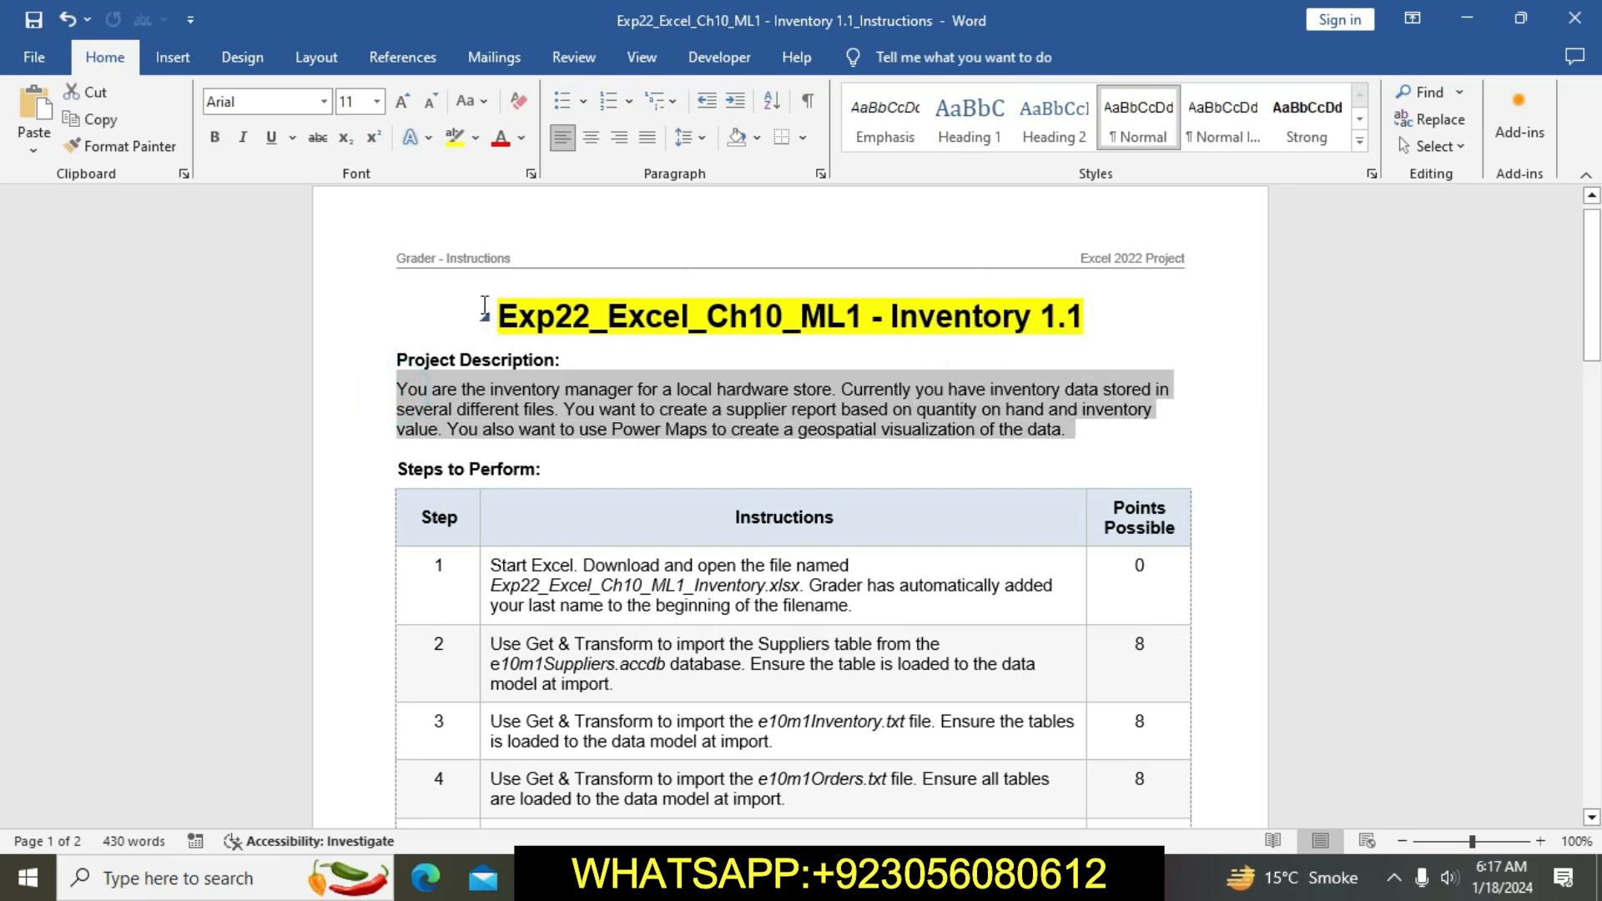
pyautogui.click(455, 138)
pyautogui.press('Right')
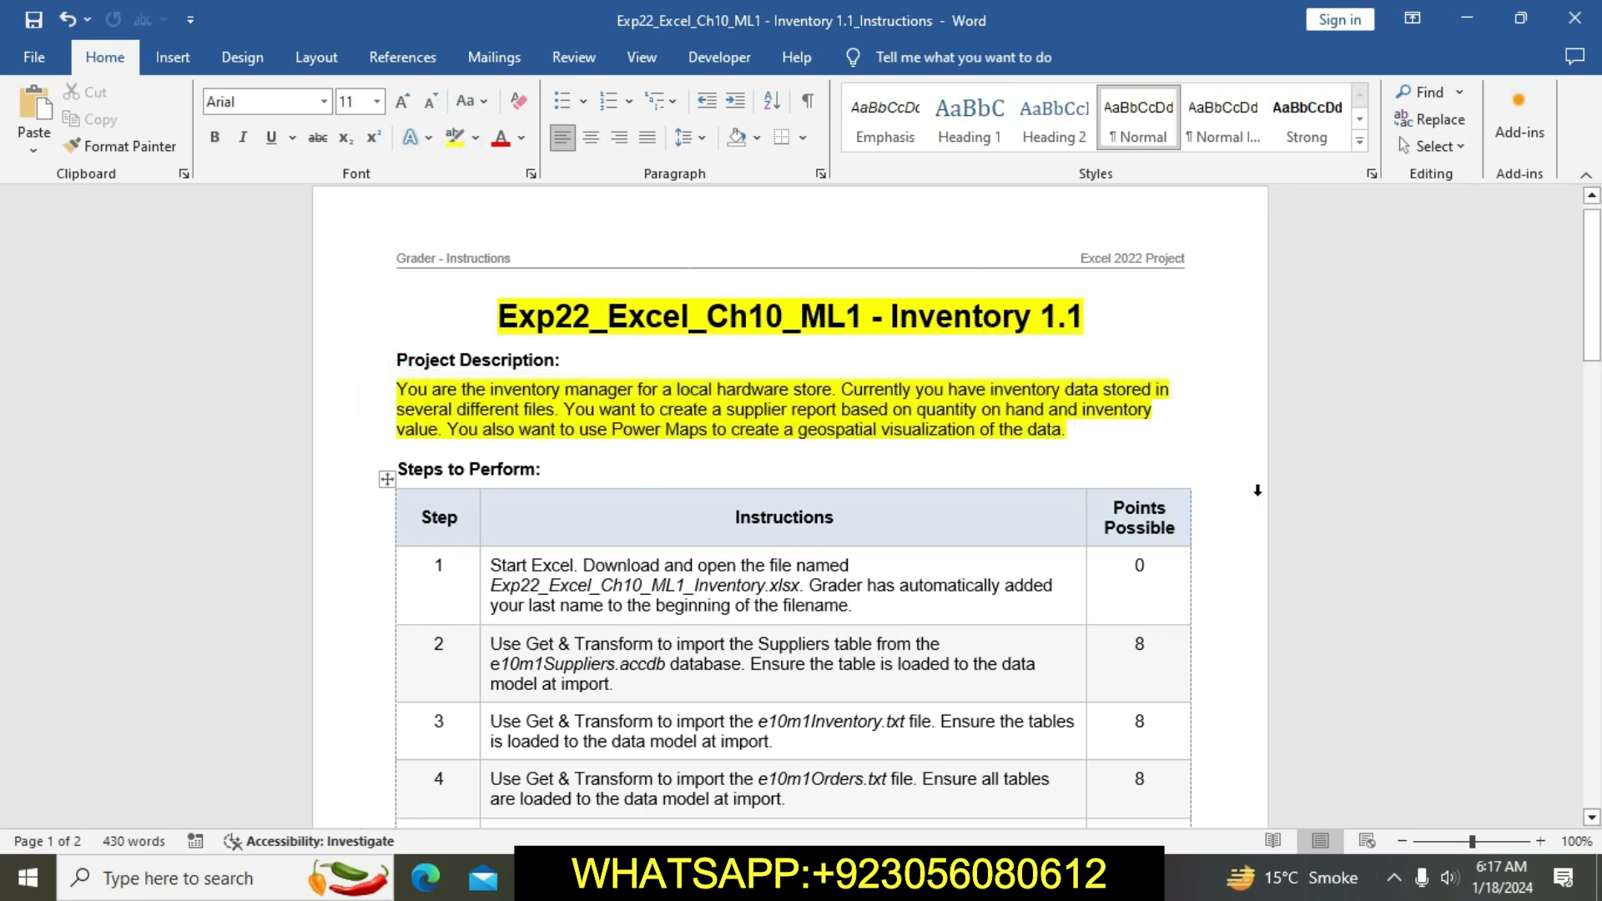
# Step: Highlight the whole step 1 instruction in the steps table in yellow
pyautogui.moveTo(1592, 252); pyautogui.dragTo(1600, 321)
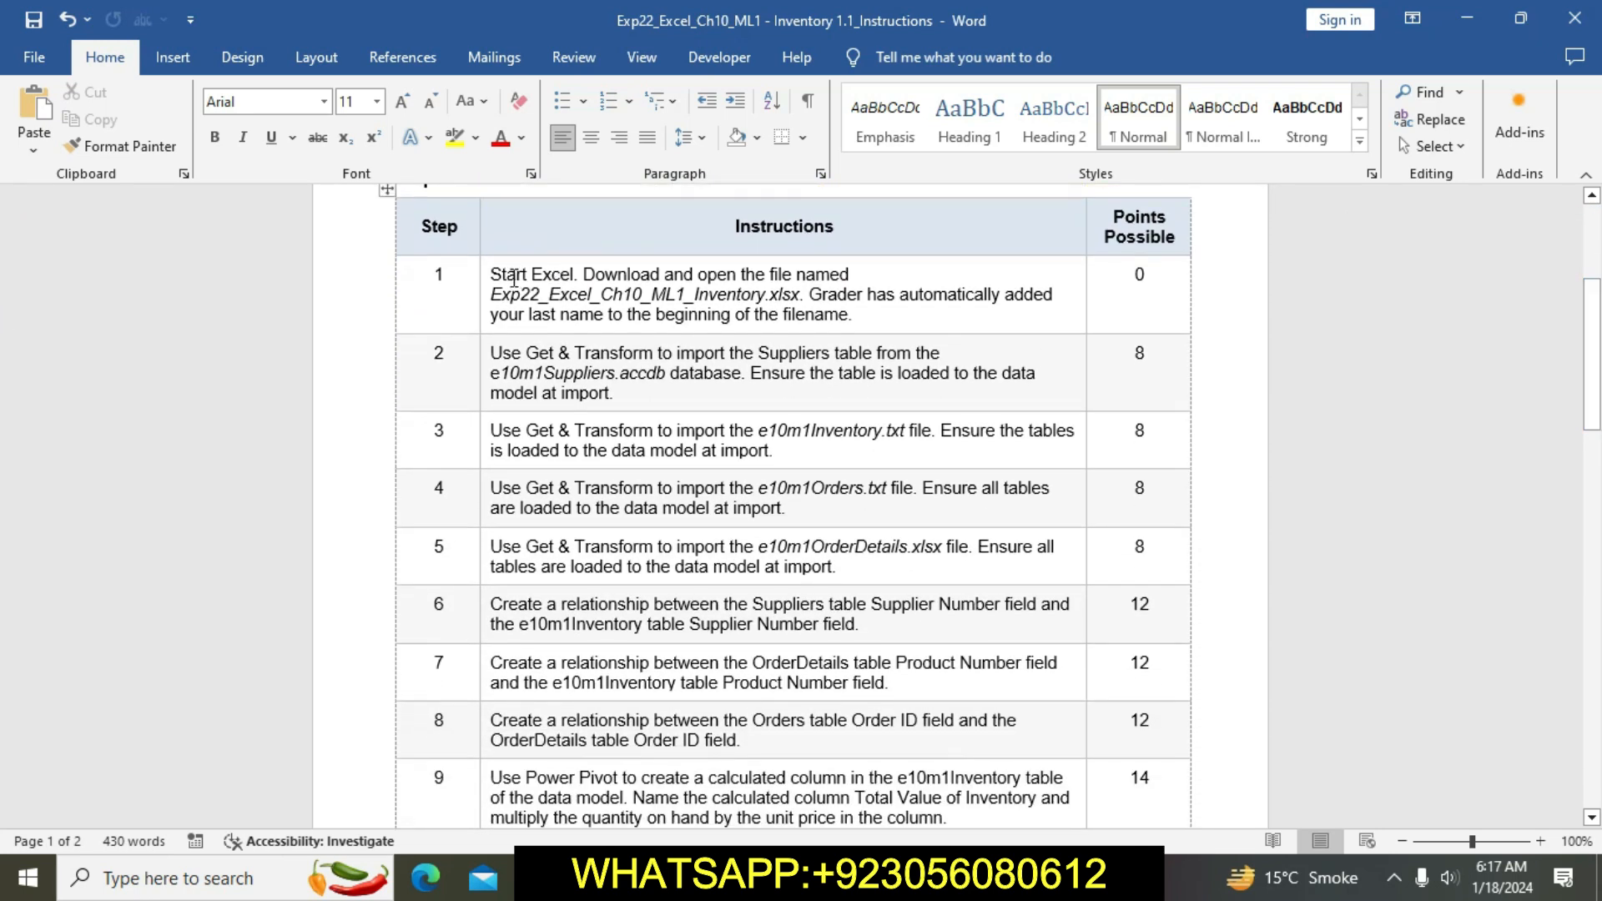
pyautogui.click(488, 277)
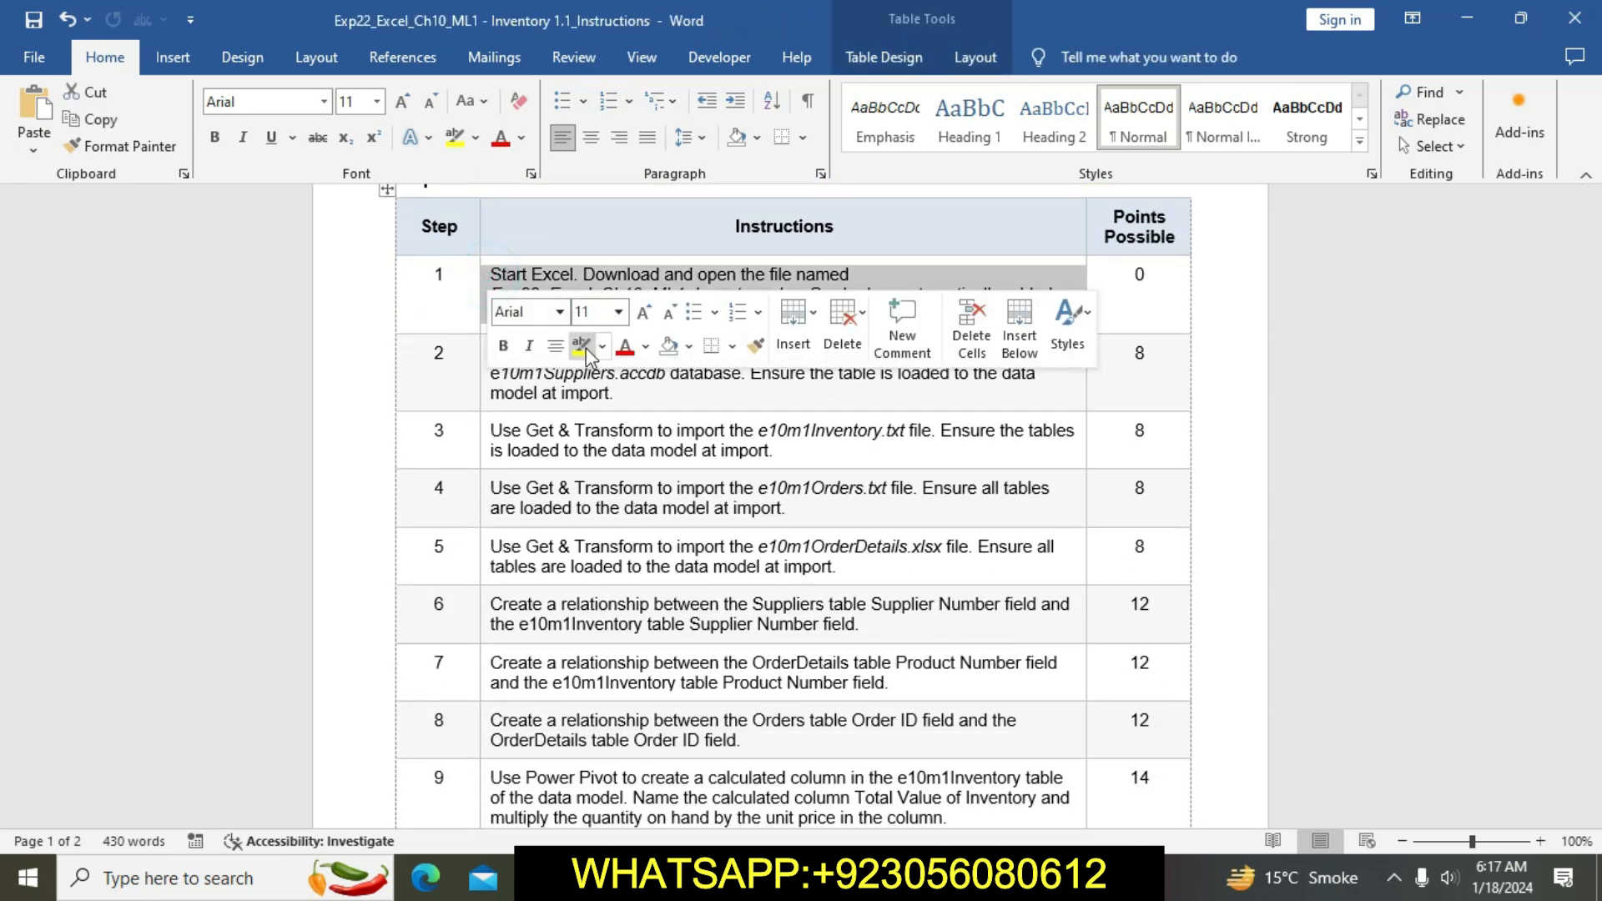
pyautogui.click(584, 360)
pyautogui.click(719, 401)
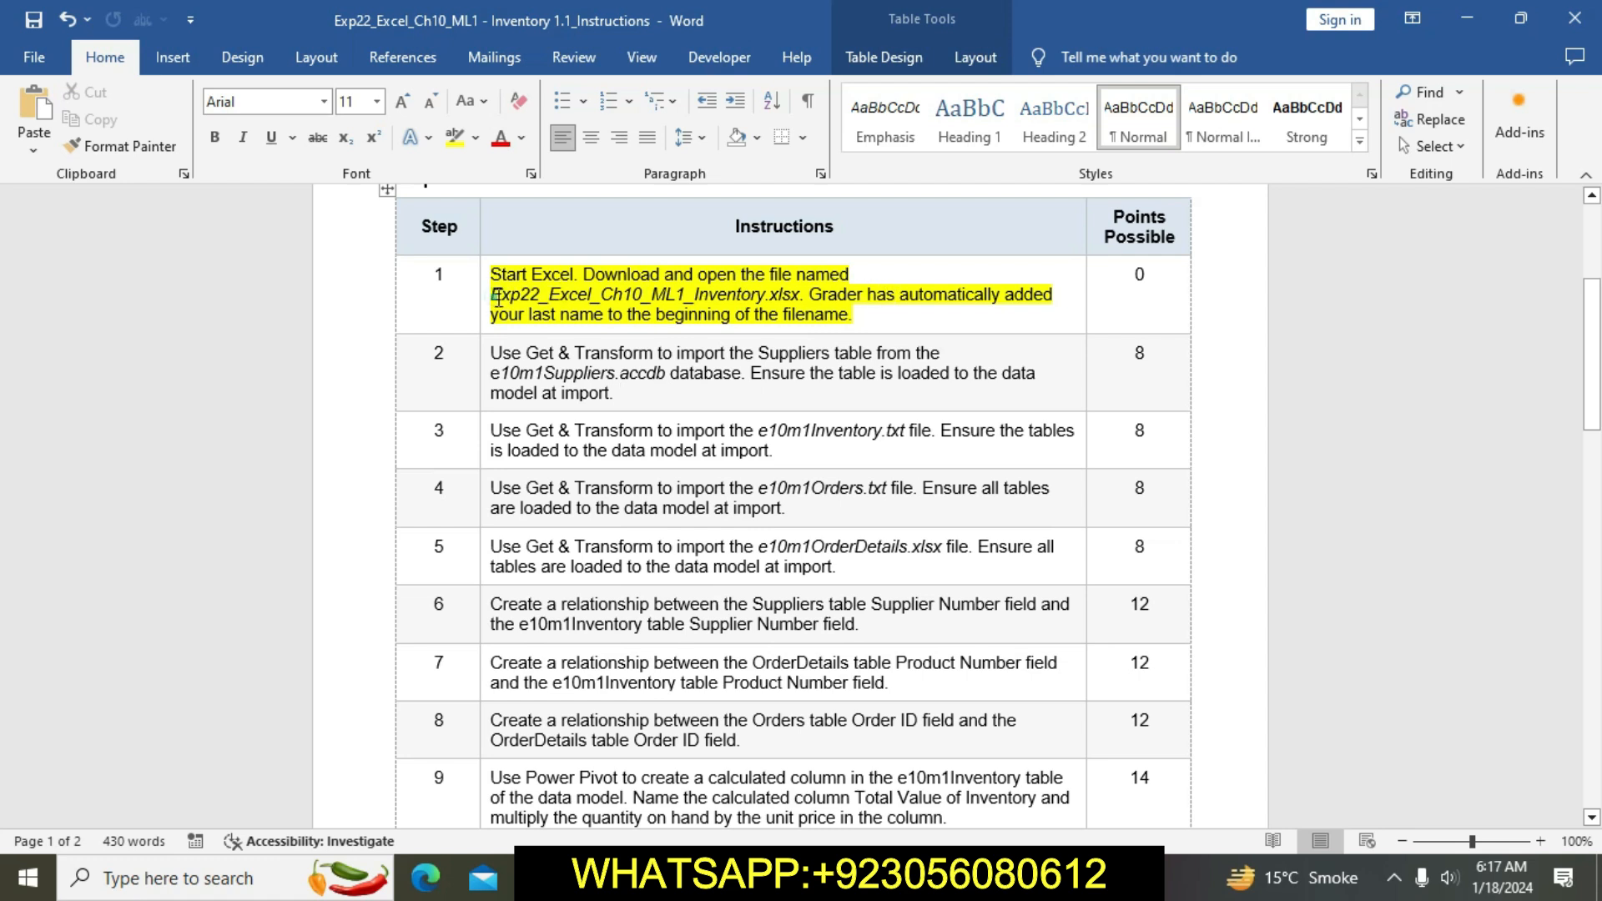
# Step: Compare the workbook file name in step 1 with the workbook open in Excel, and return to the Word instructions
pyautogui.click(492, 298)
pyautogui.hotkey('ctrl', 'shift', 'Right')
pyautogui.hotkey('ctrl', 'shift', 'Right')
pyautogui.hotkey('ctrl', 'shift', 'Right')
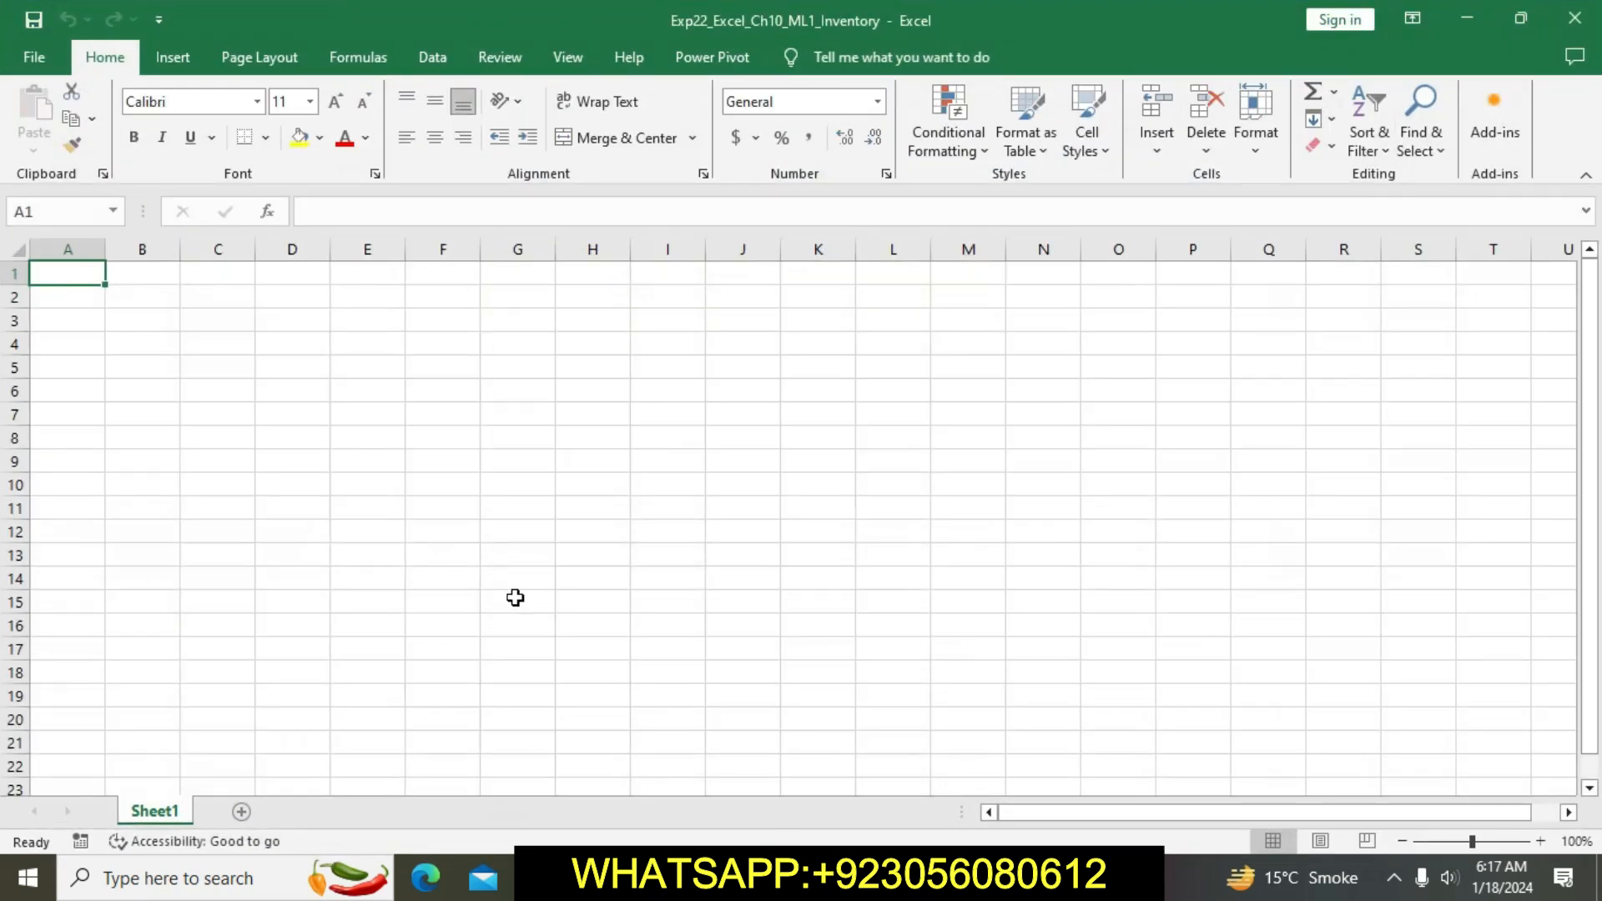
pyautogui.click(719, 876)
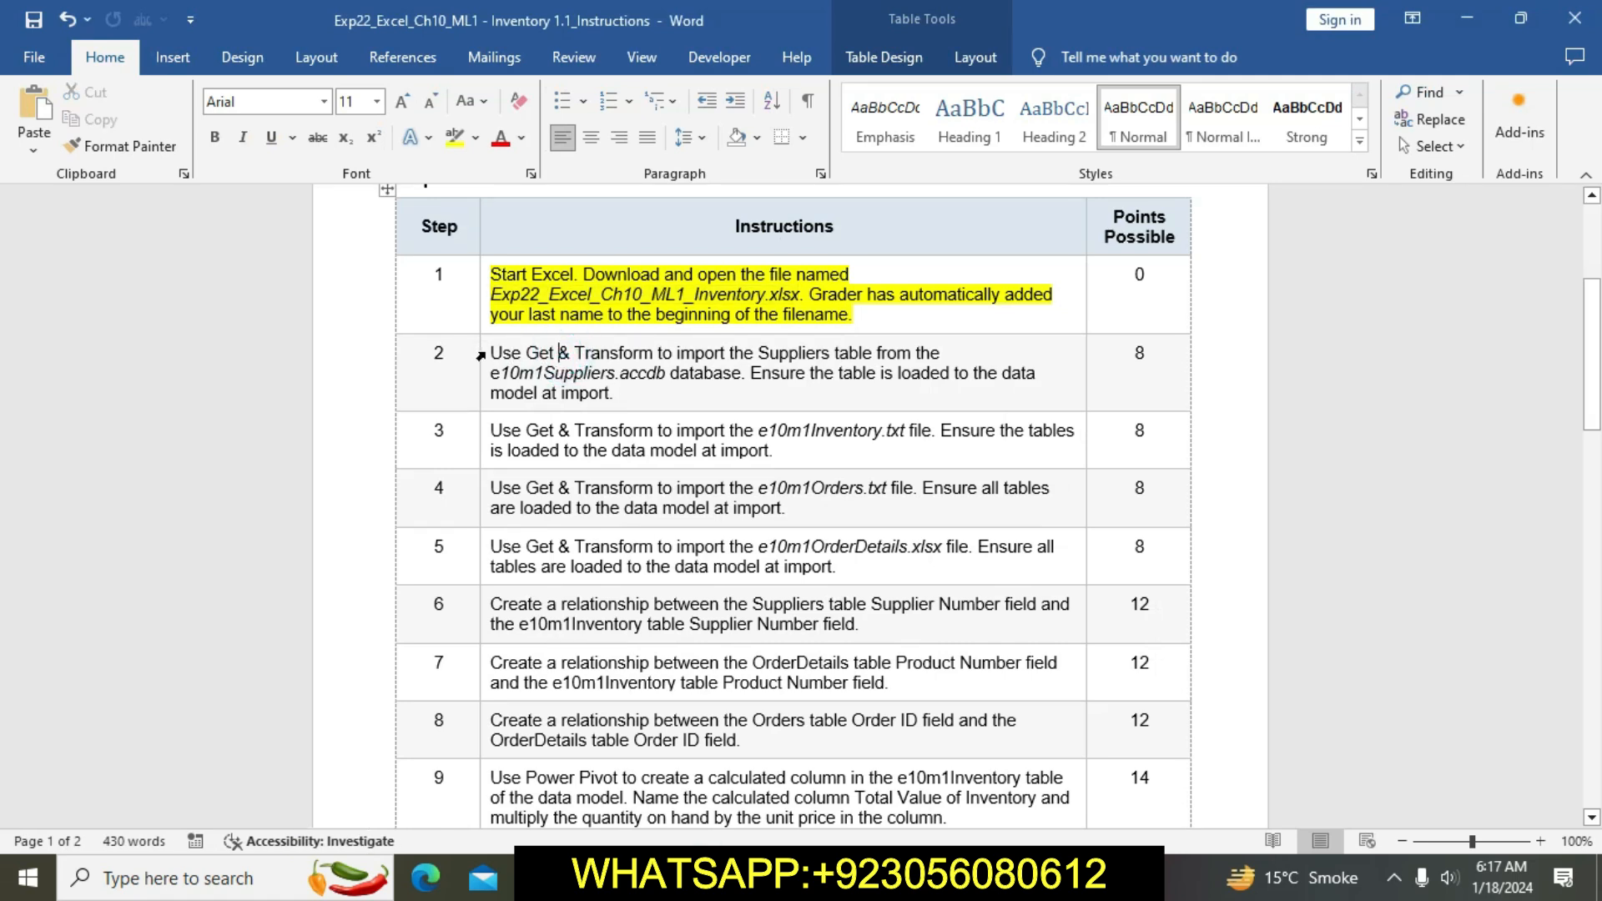
# Step: Highlight the step 2 instruction in yellow and select its first sentence about importing the Suppliers table
pyautogui.click(481, 357)
pyautogui.click(580, 312)
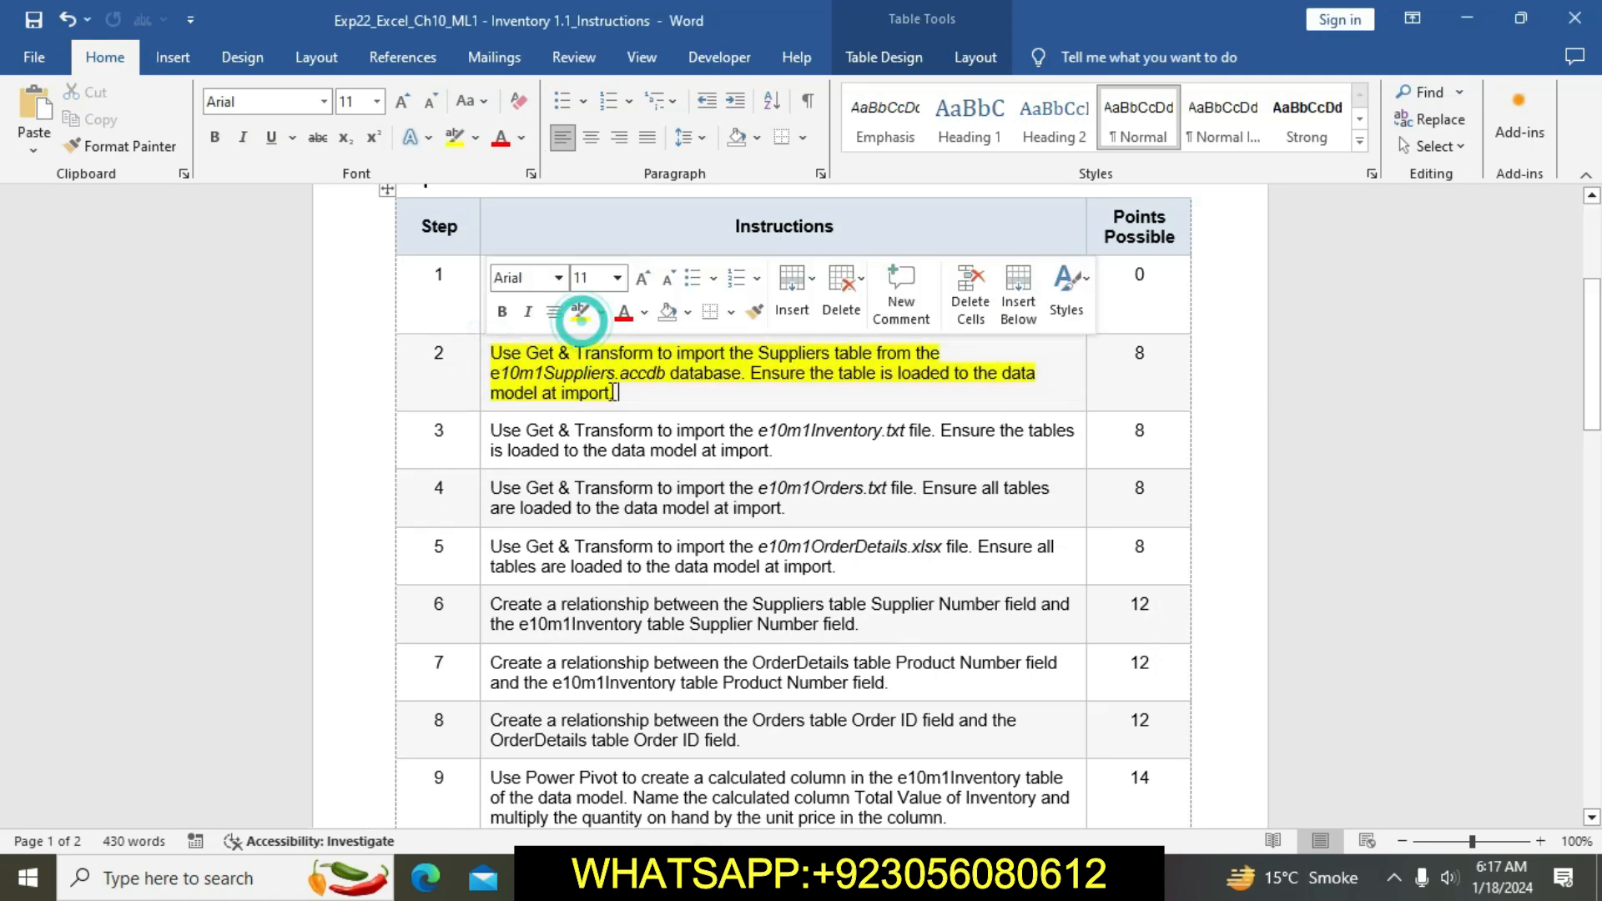
pyautogui.click(610, 392)
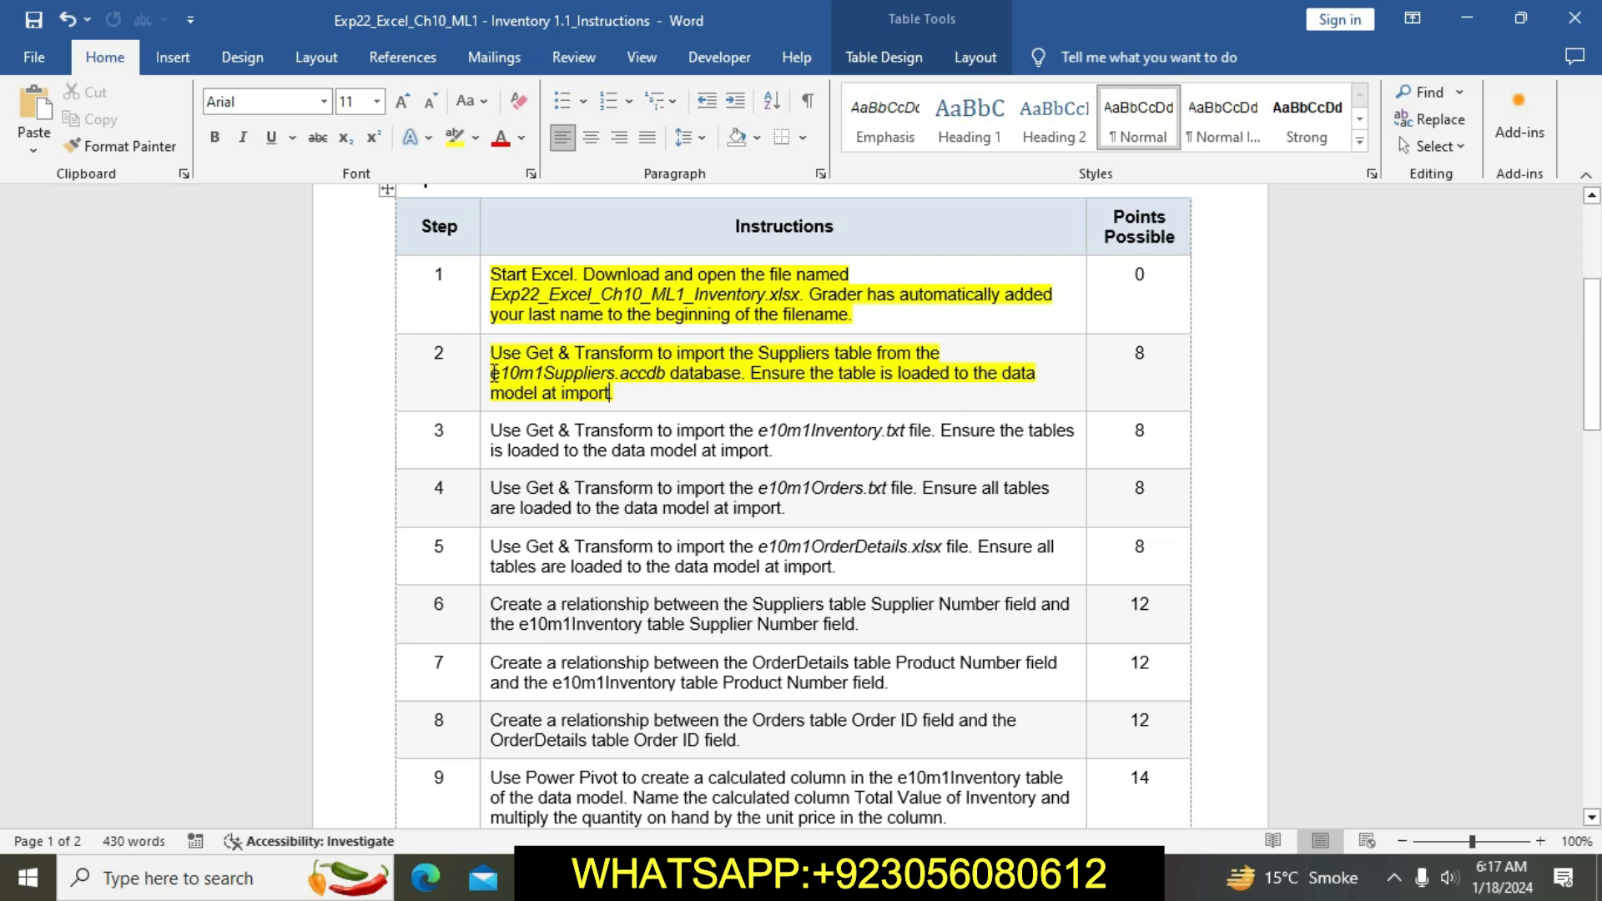
pyautogui.keyDown('ctrl'); pyautogui.click(496, 359); pyautogui.keyUp('ctrl')
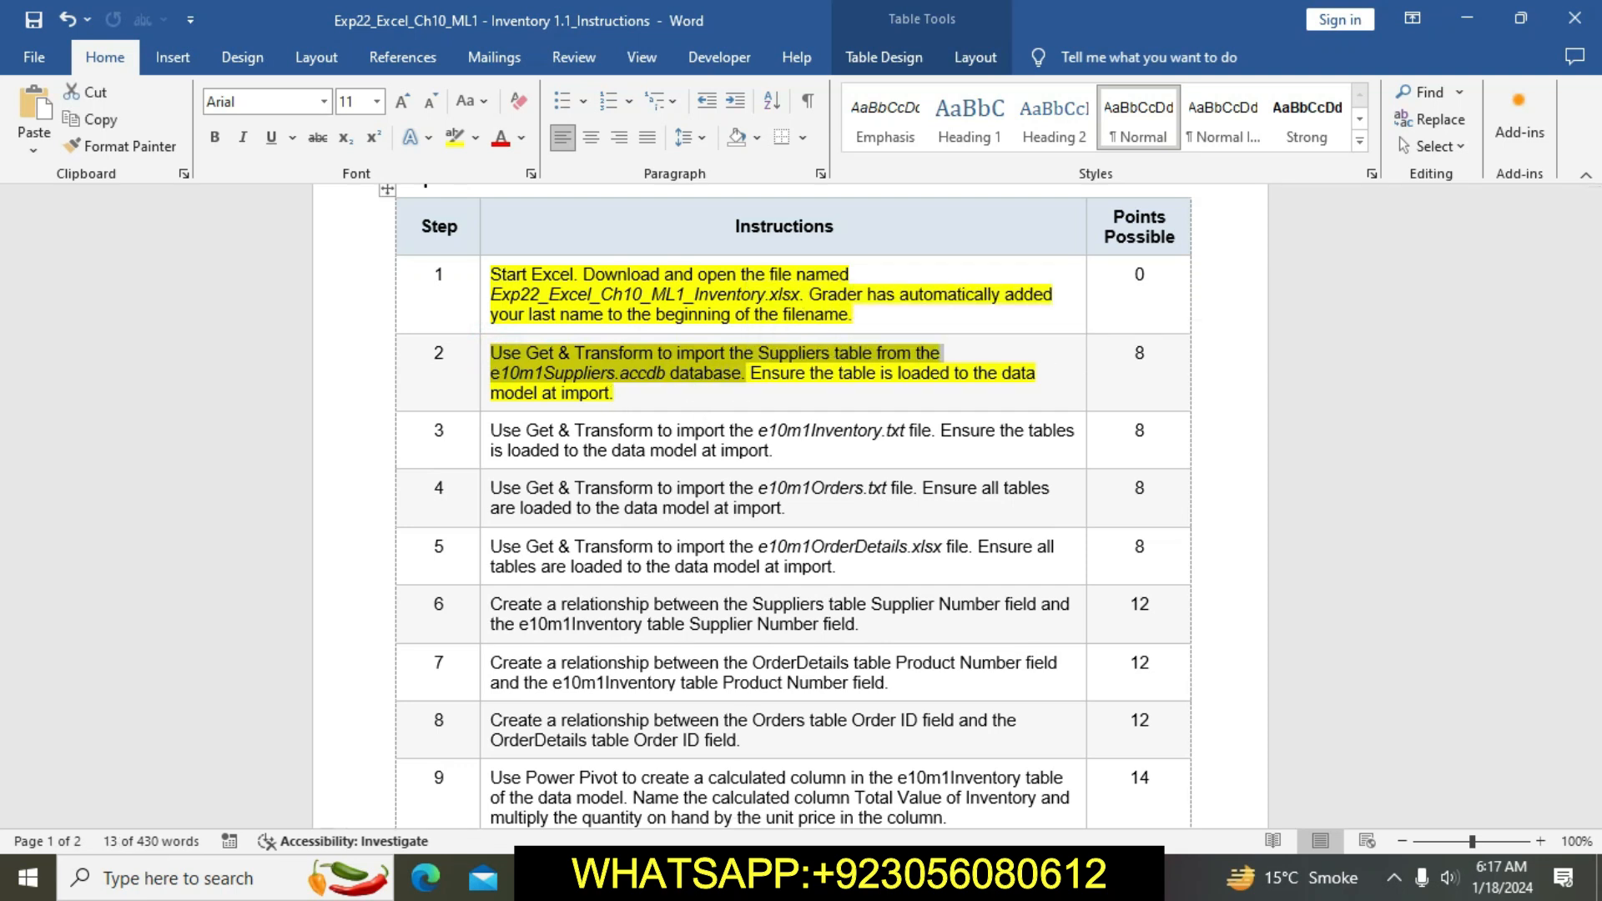
# Step: Switch to Excel and import the e10m1Suppliers Access database from the project folder on the Desktop with a new query
pyautogui.click(769, 878)
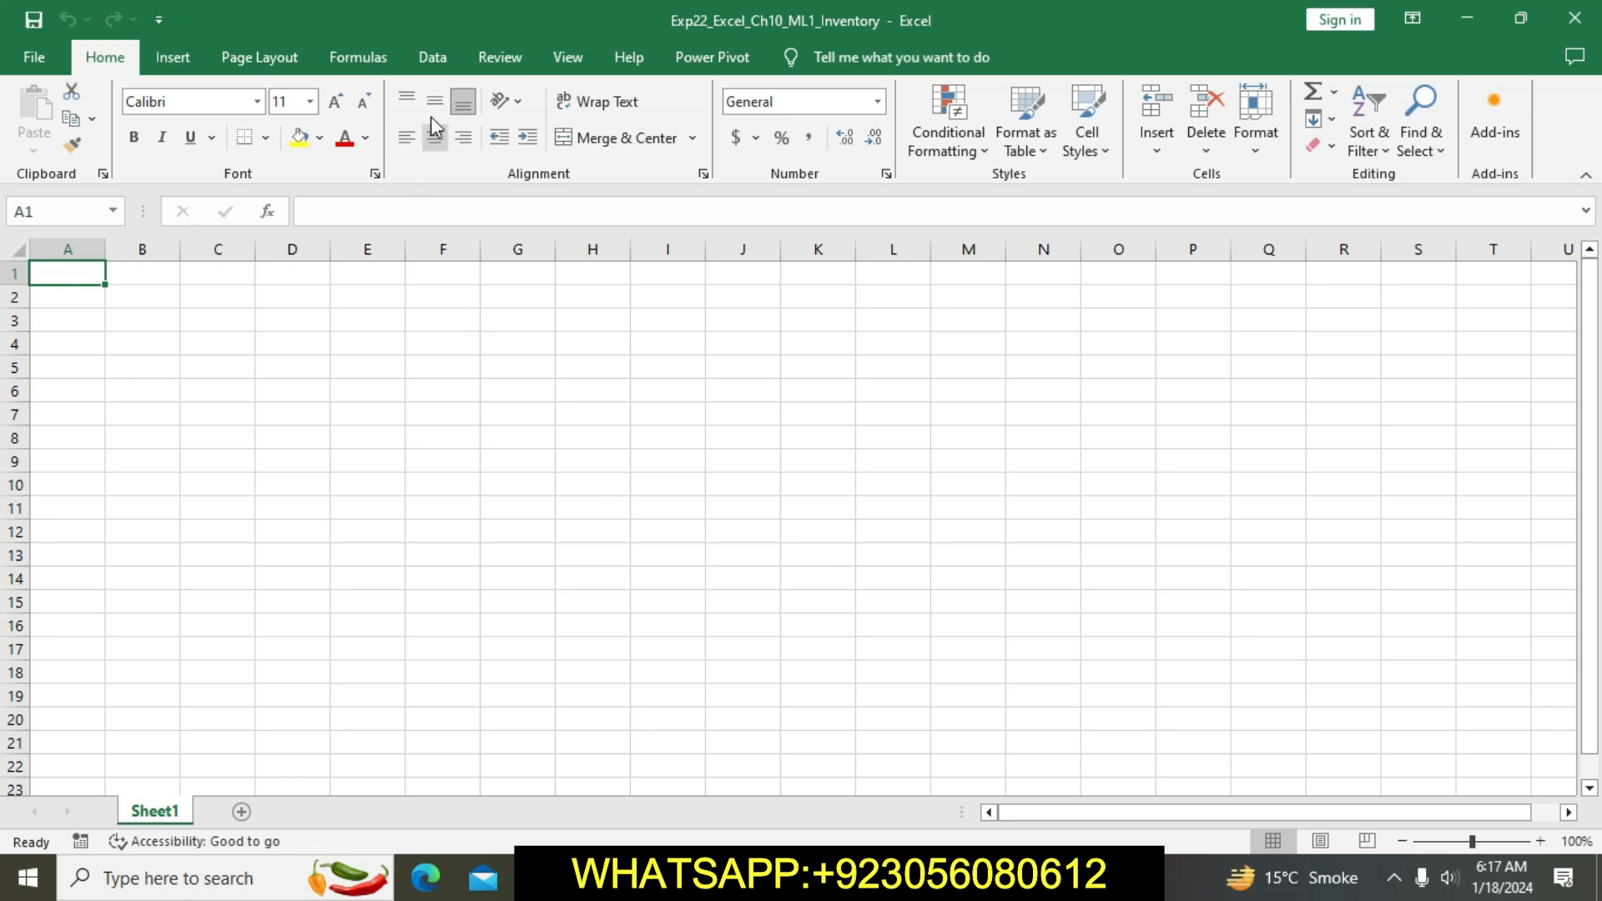
pyautogui.click(443, 59)
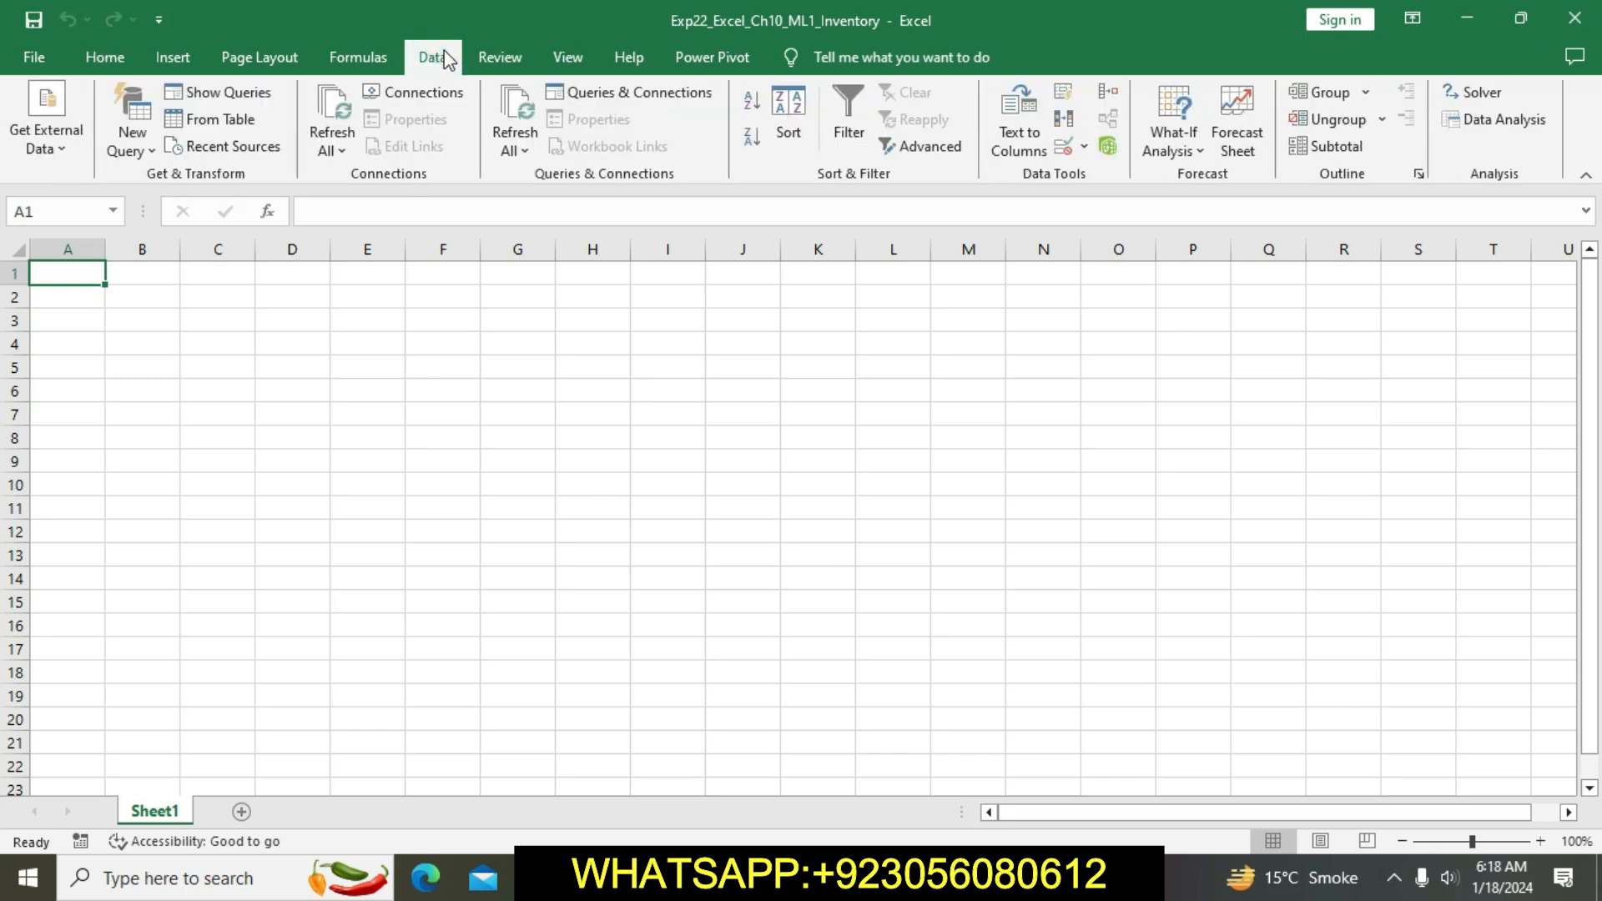
pyautogui.click(138, 154)
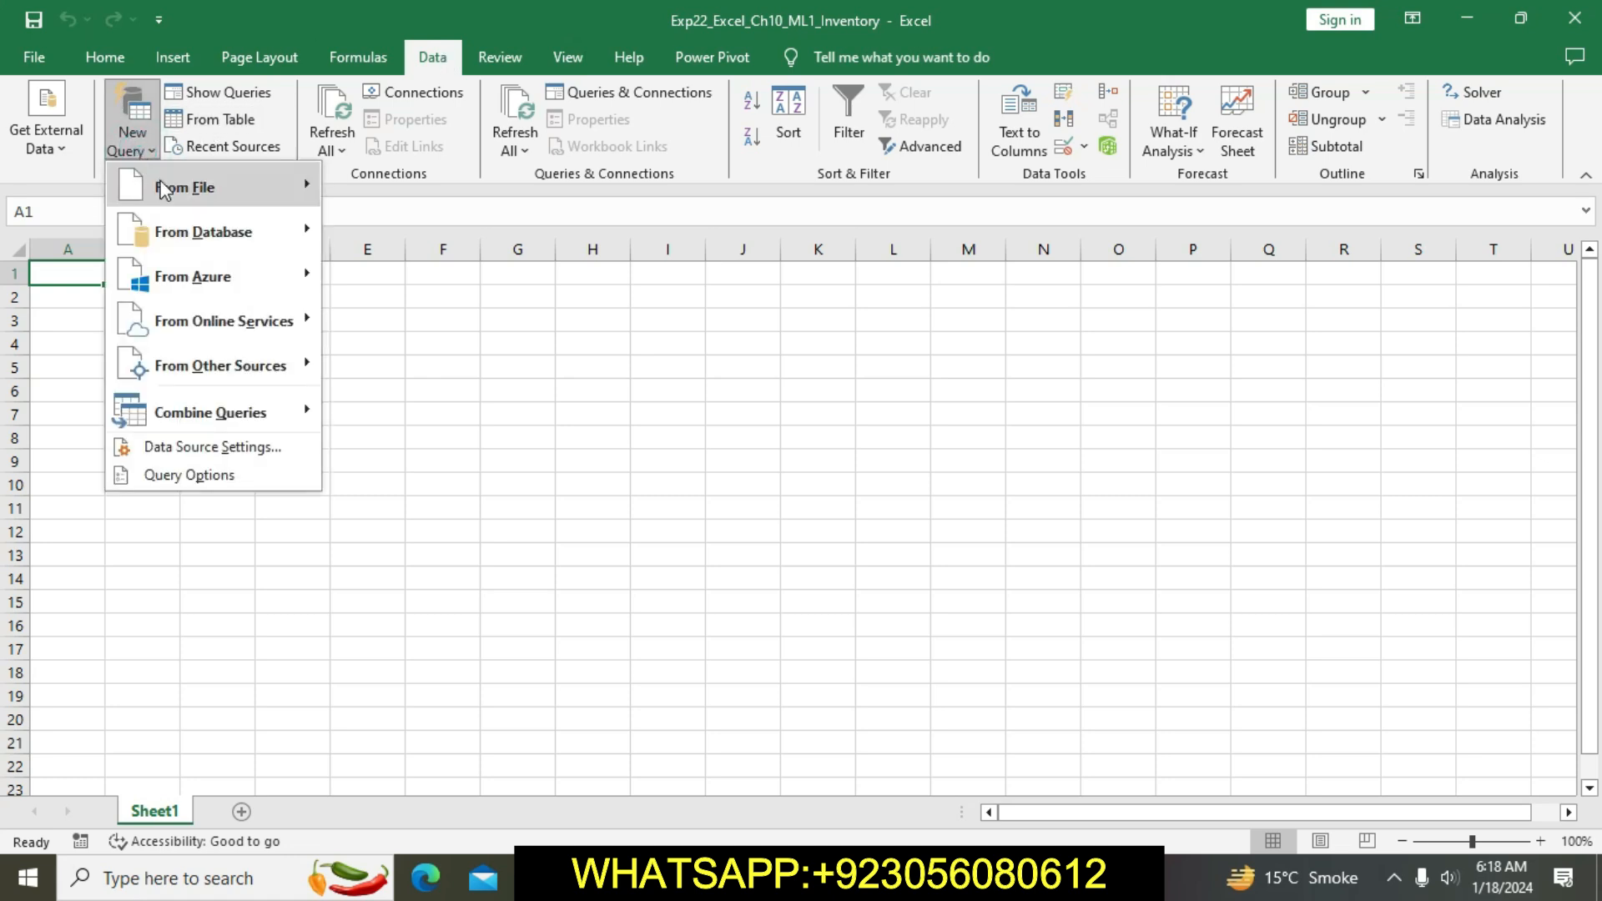
pyautogui.click(186, 230)
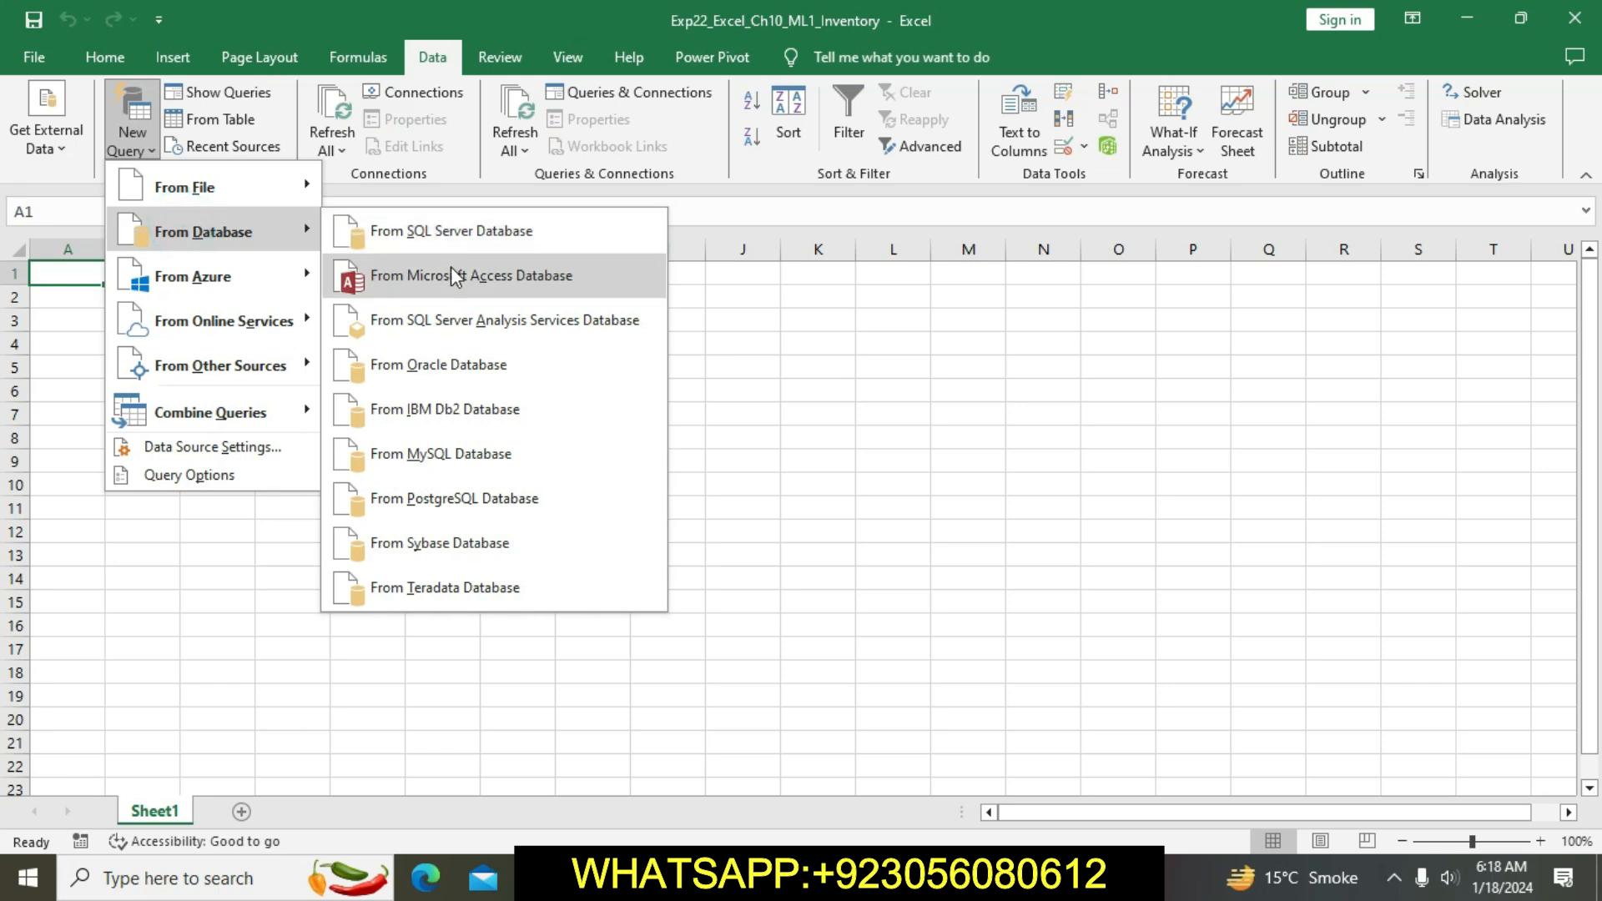
pyautogui.click(451, 268)
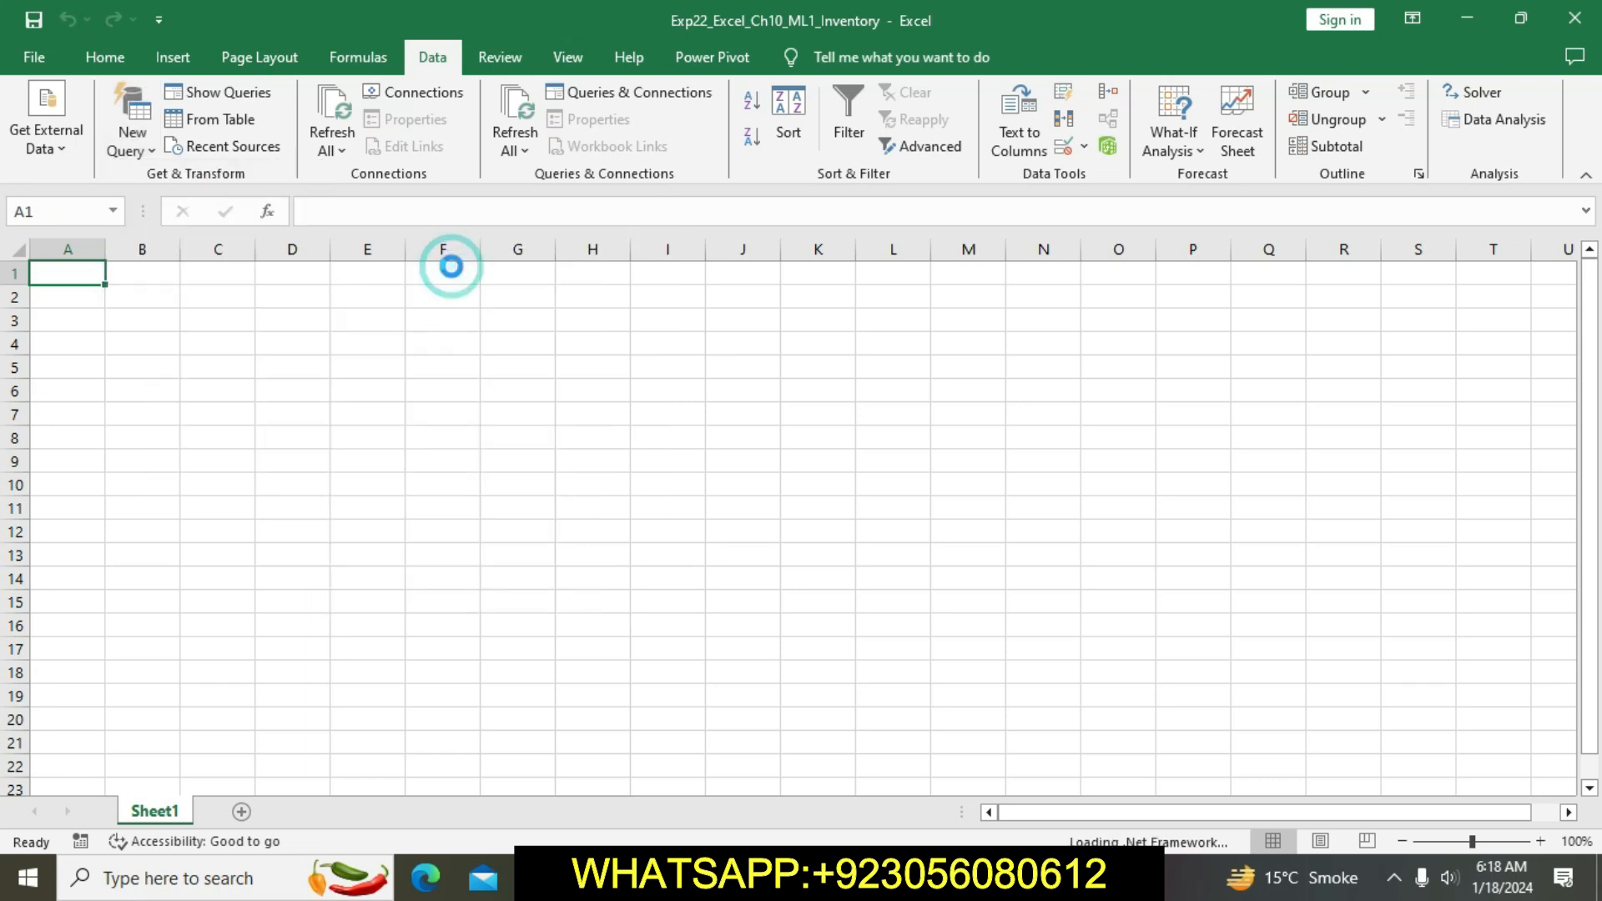
pyautogui.click(121, 412)
pyautogui.doubleClick(280, 200)
pyautogui.click(310, 165)
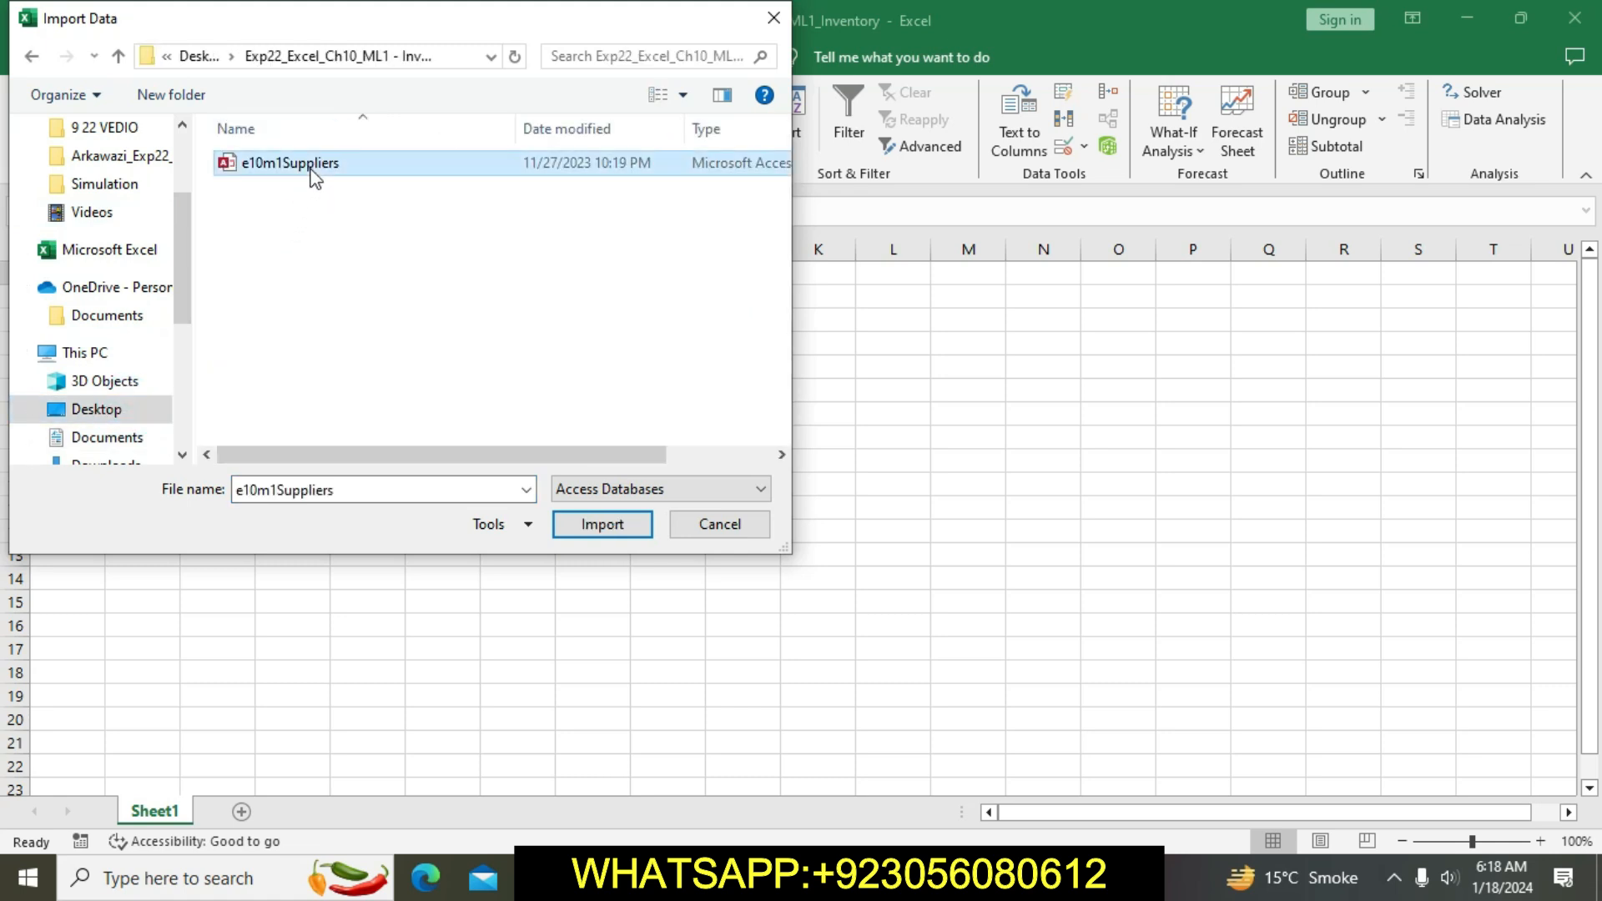
pyautogui.click(603, 524)
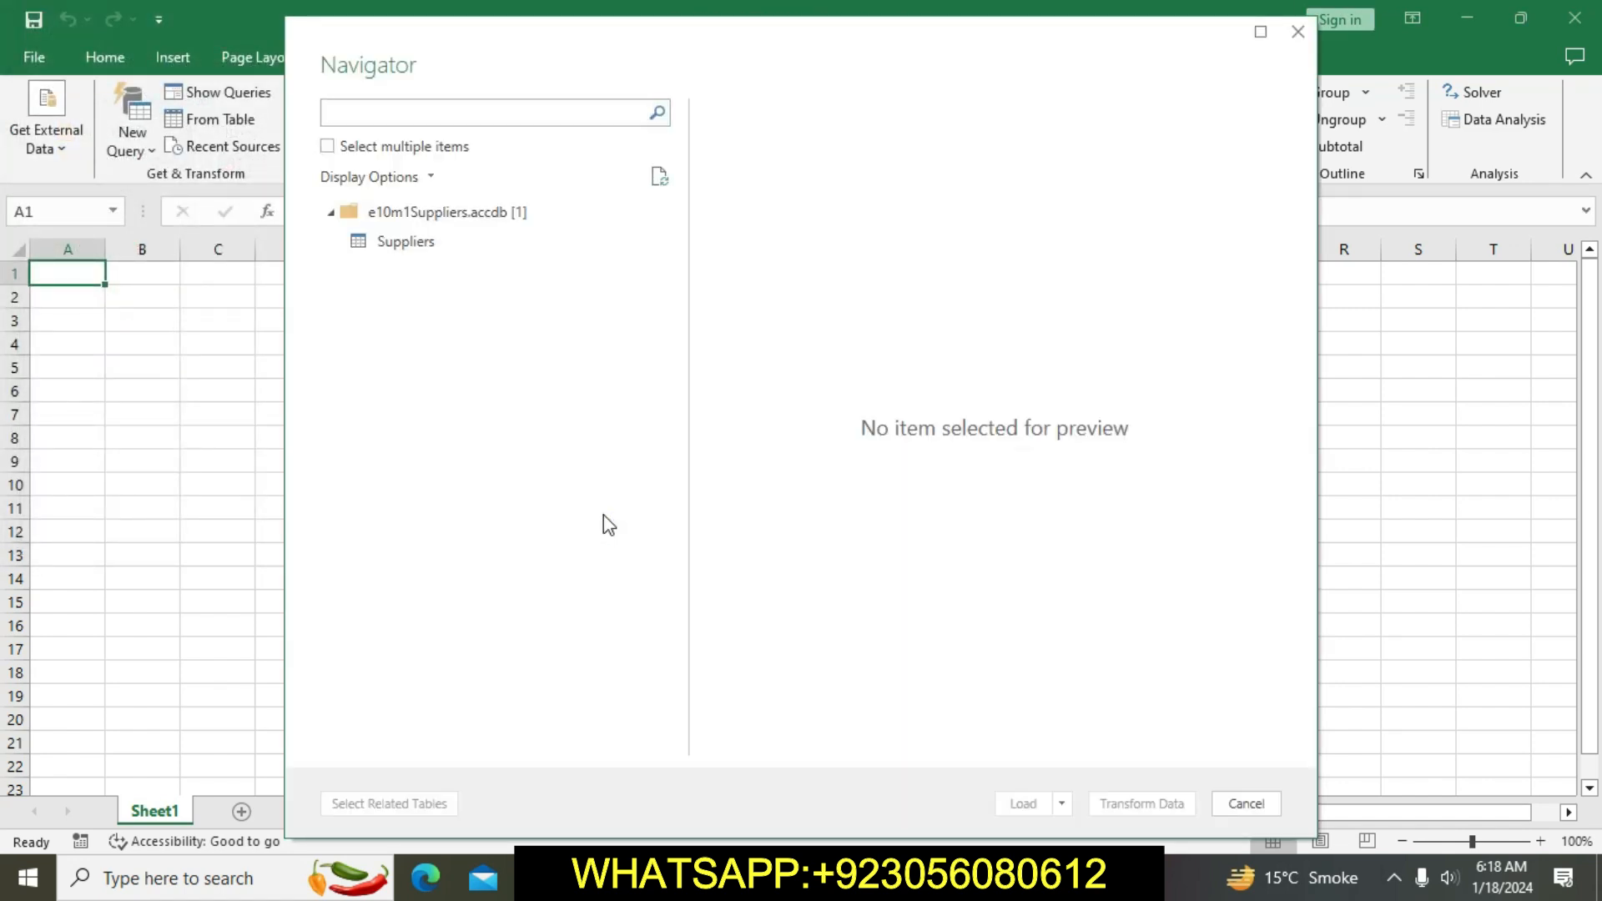
# Step: Open the Suppliers table in the Power Query Editor, and close and load it into the workbook
pyautogui.doubleClick(408, 242)
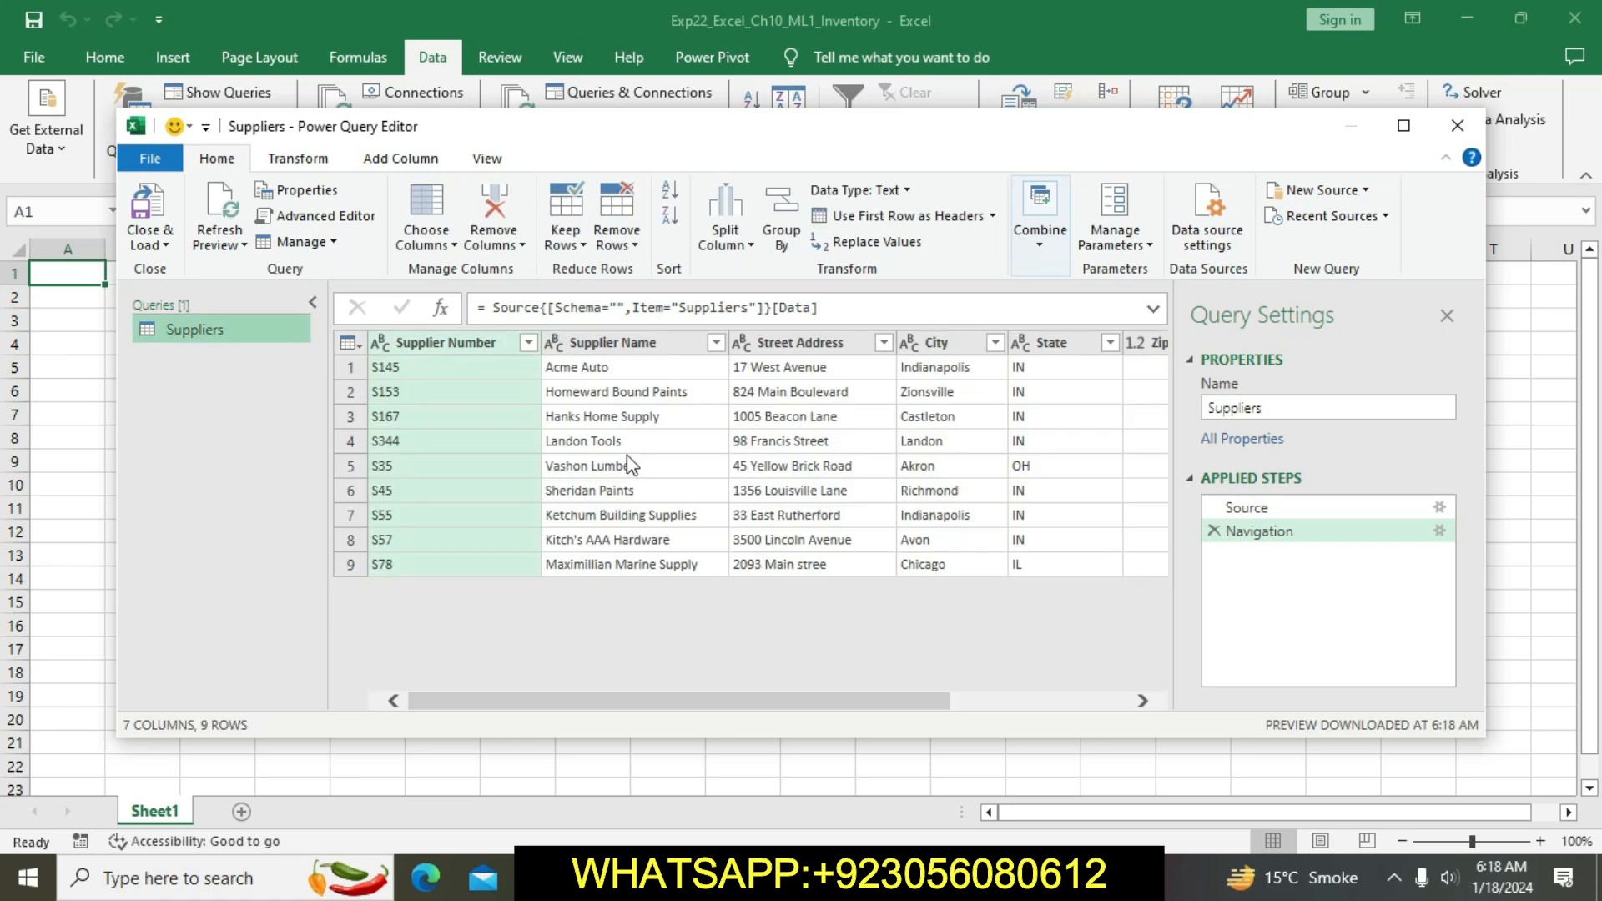
pyautogui.click(168, 247)
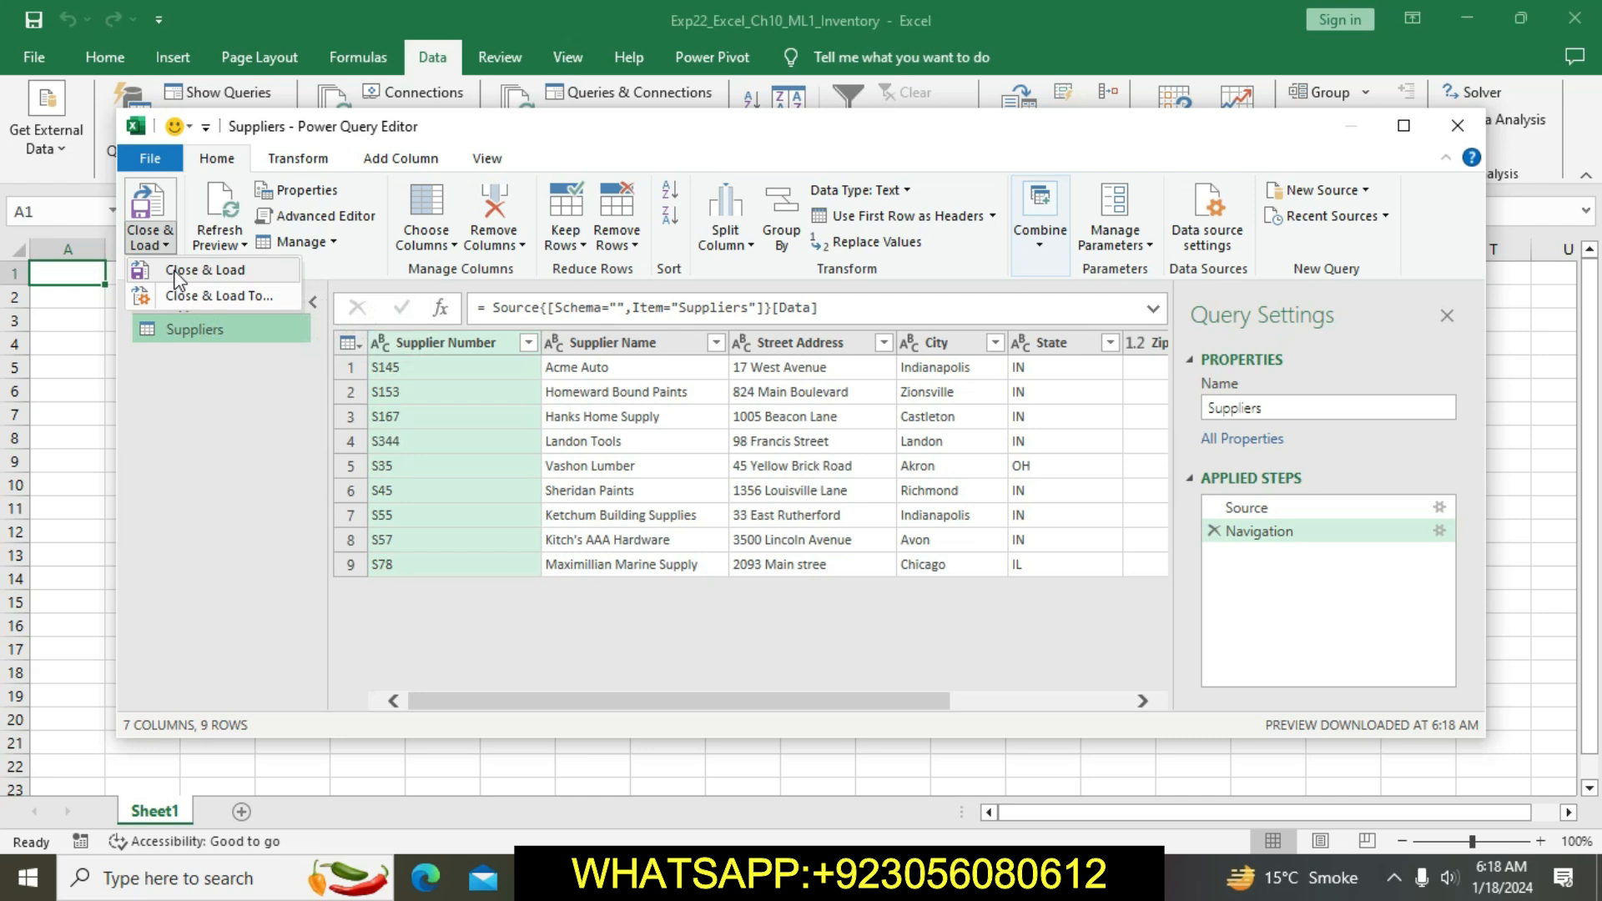
pyautogui.click(177, 270)
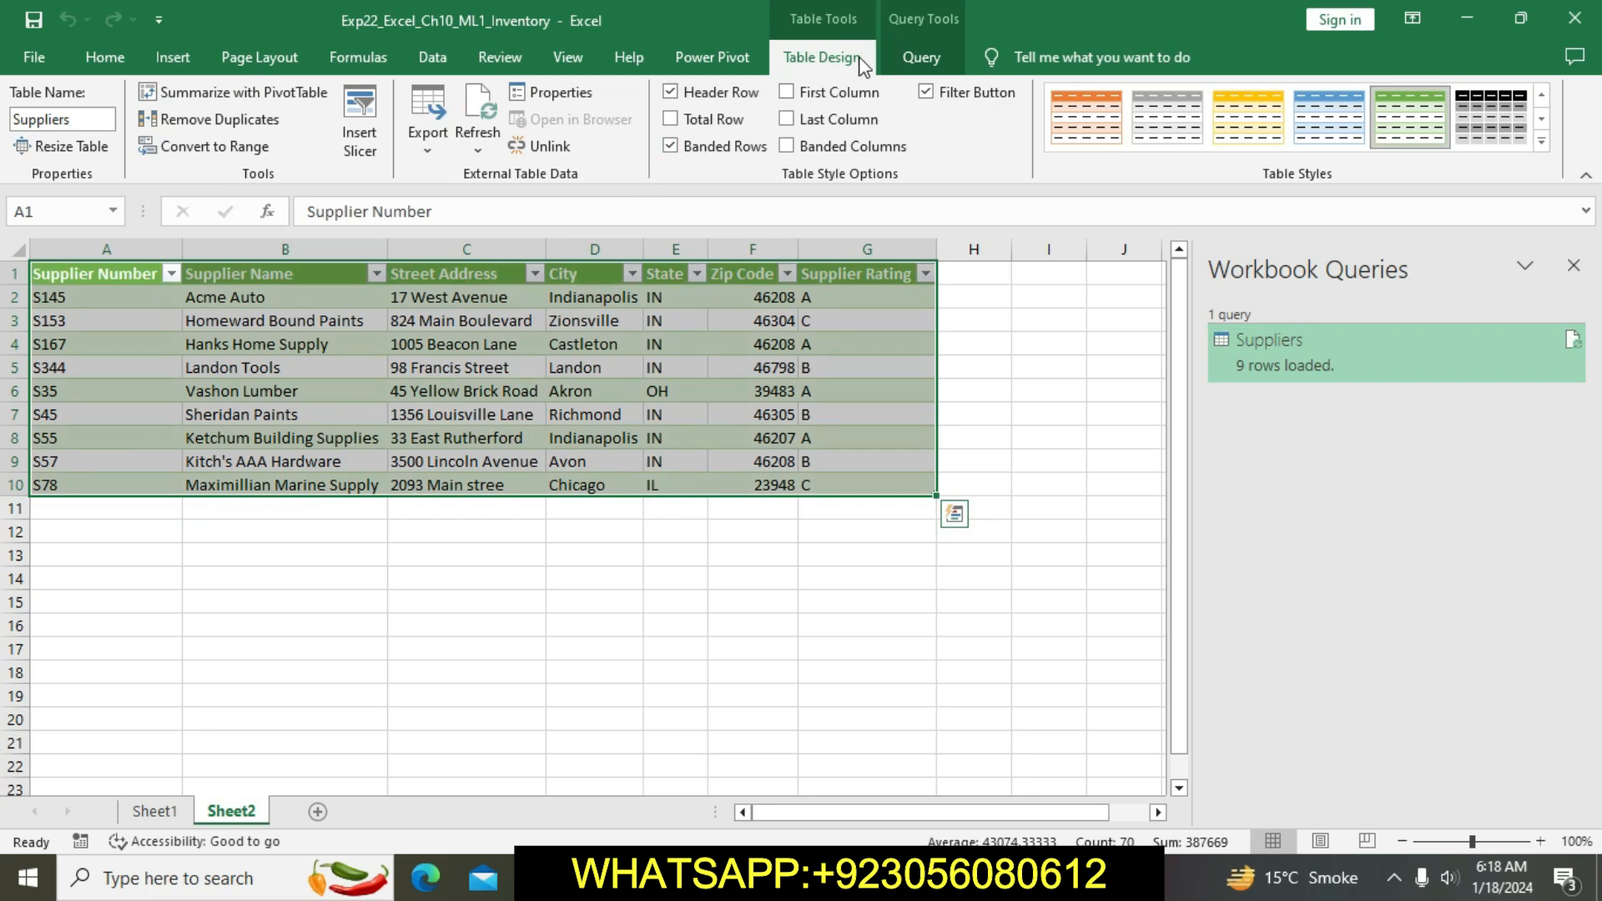
# Step: Change the Suppliers query's load settings to add its data to the Data Model, keeping it as a table
pyautogui.click(917, 55)
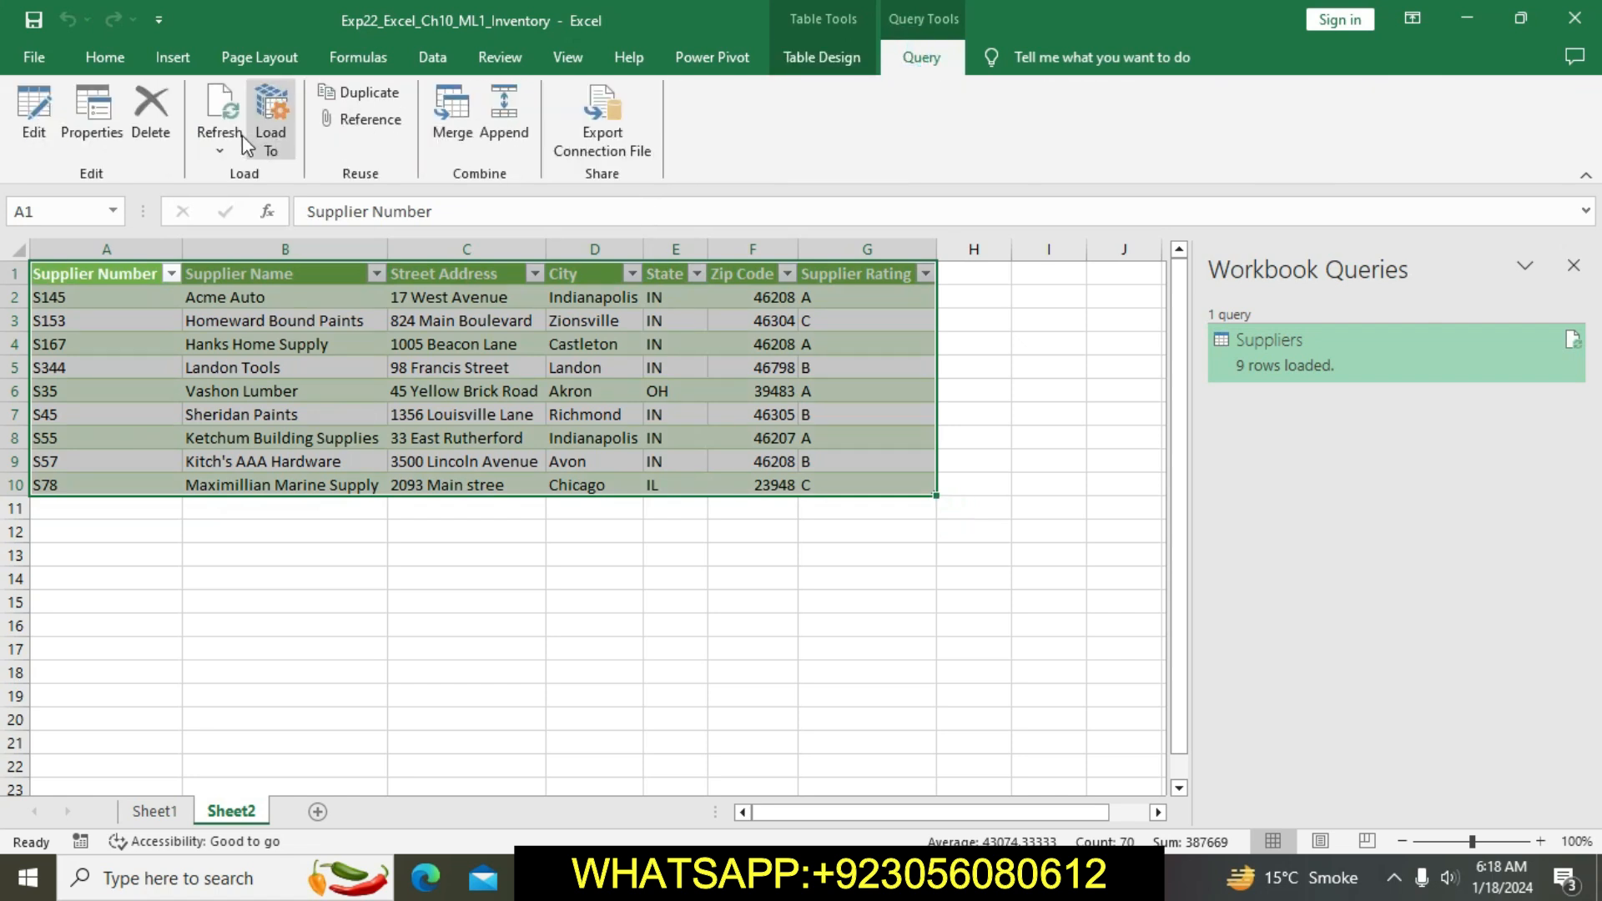
pyautogui.click(266, 126)
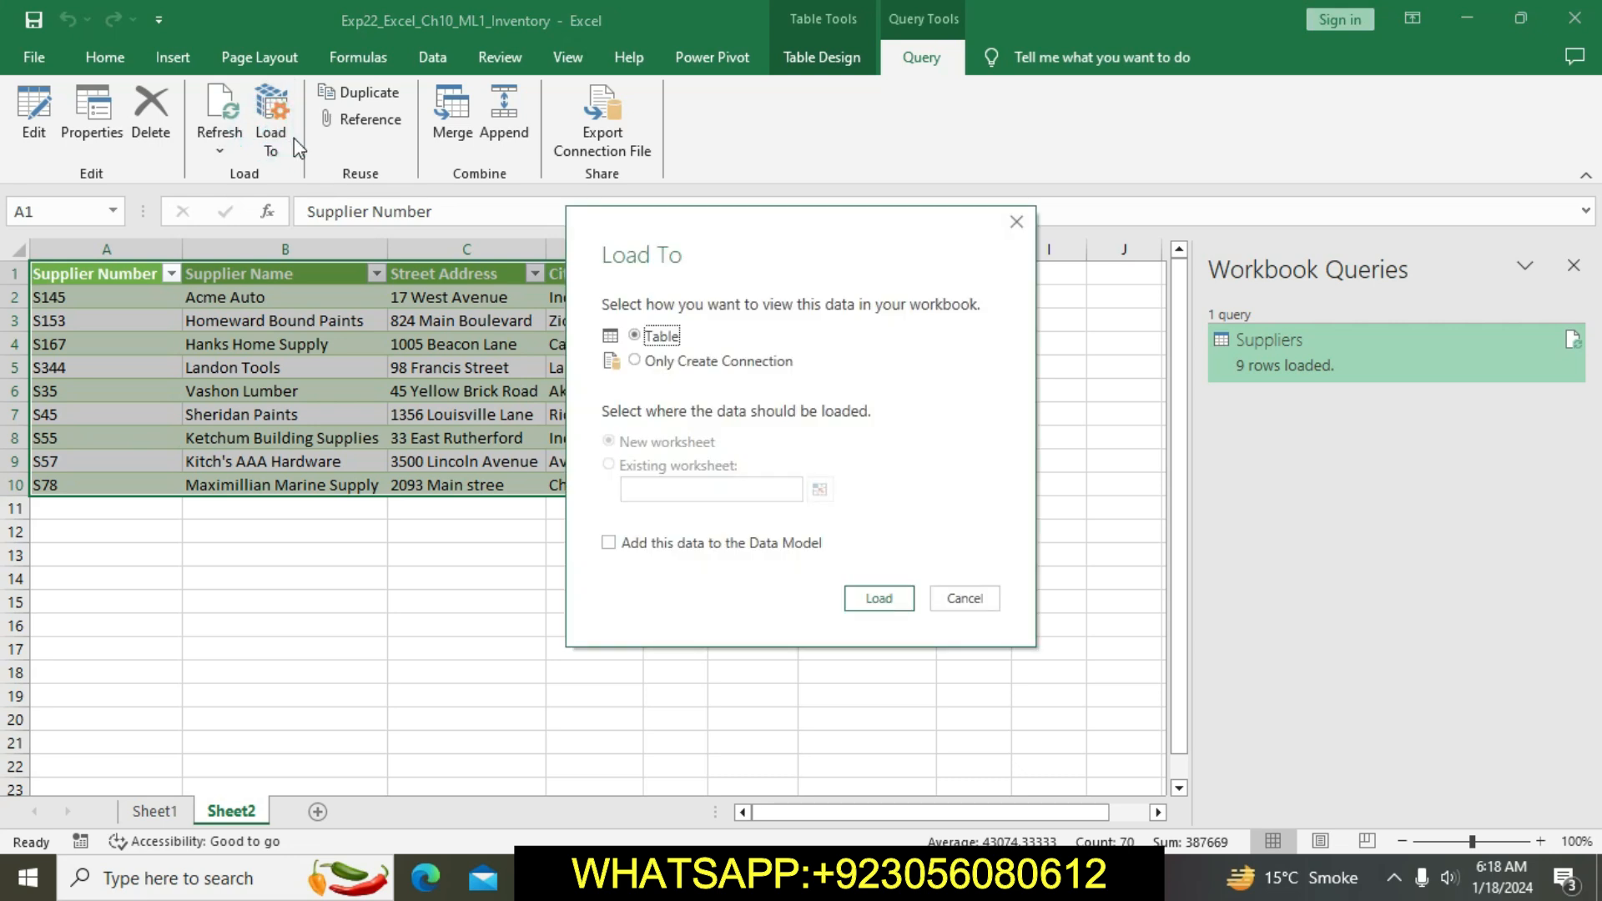
pyautogui.click(609, 543)
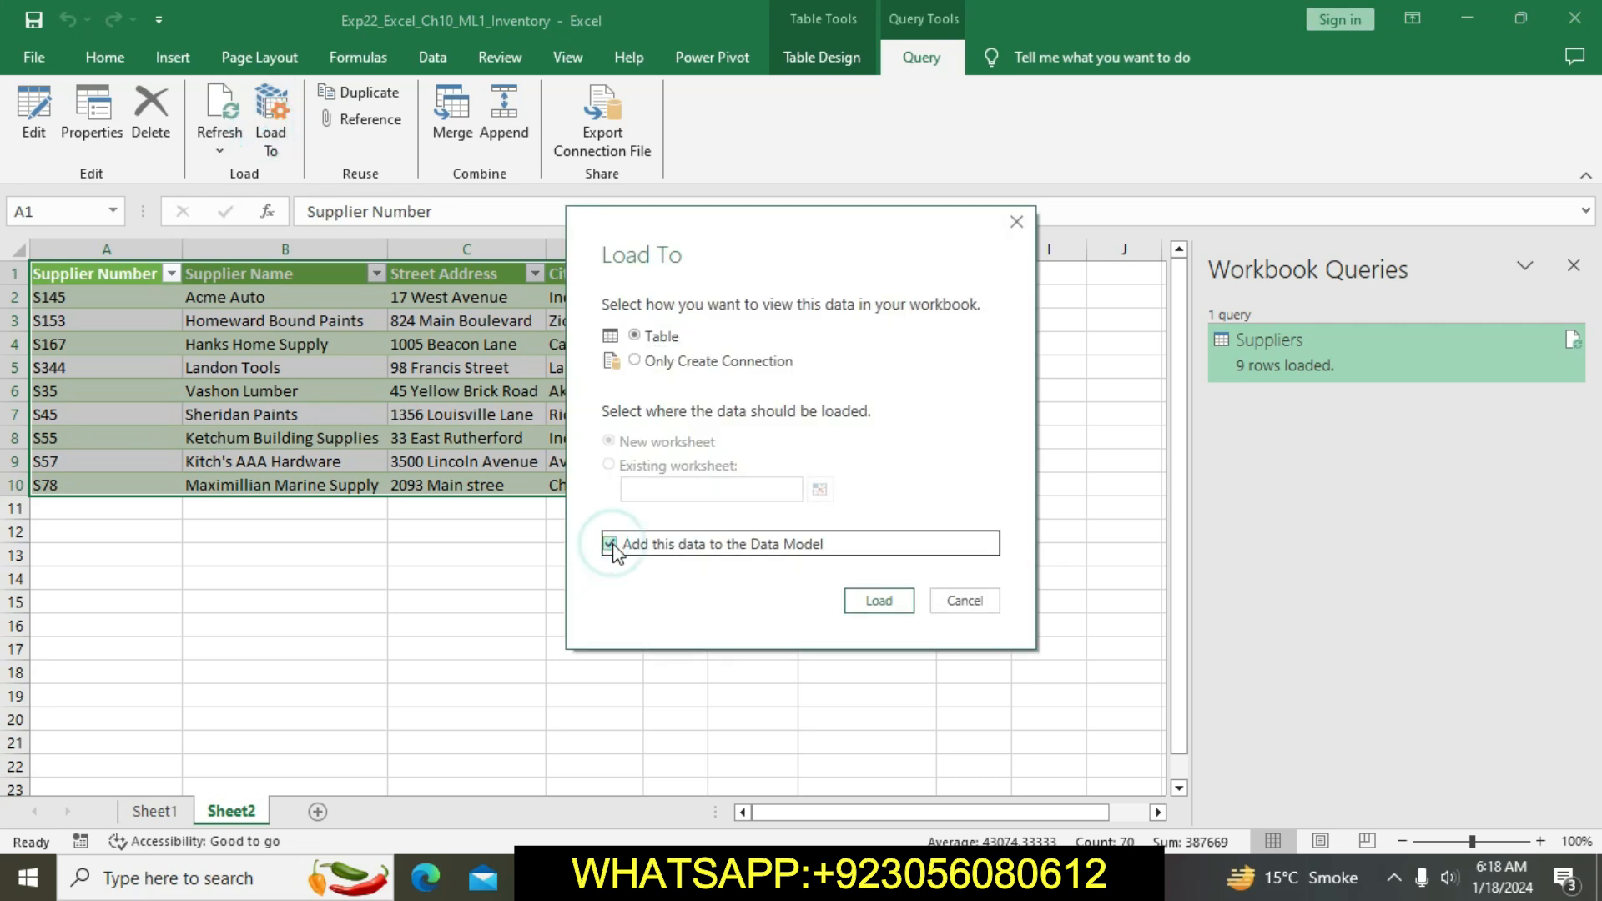
pyautogui.click(875, 604)
pyautogui.click(918, 502)
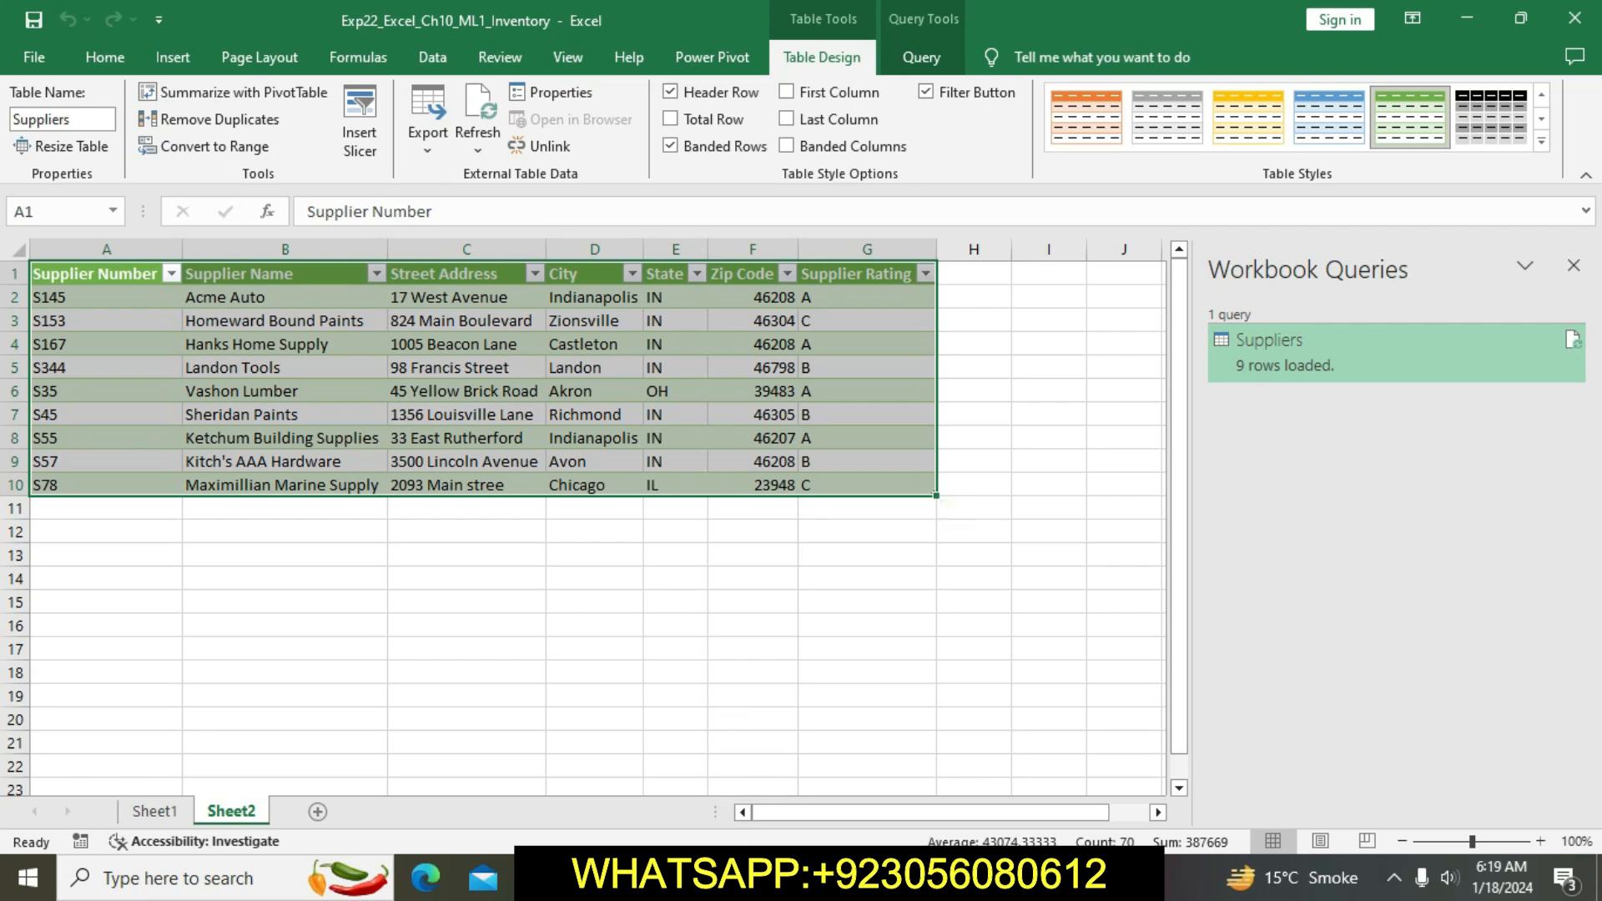
# Step: Switch to Word to reread the data model requirement in step 2, and return to the Excel workbook
pyautogui.hotkey('alt', 'Tab')
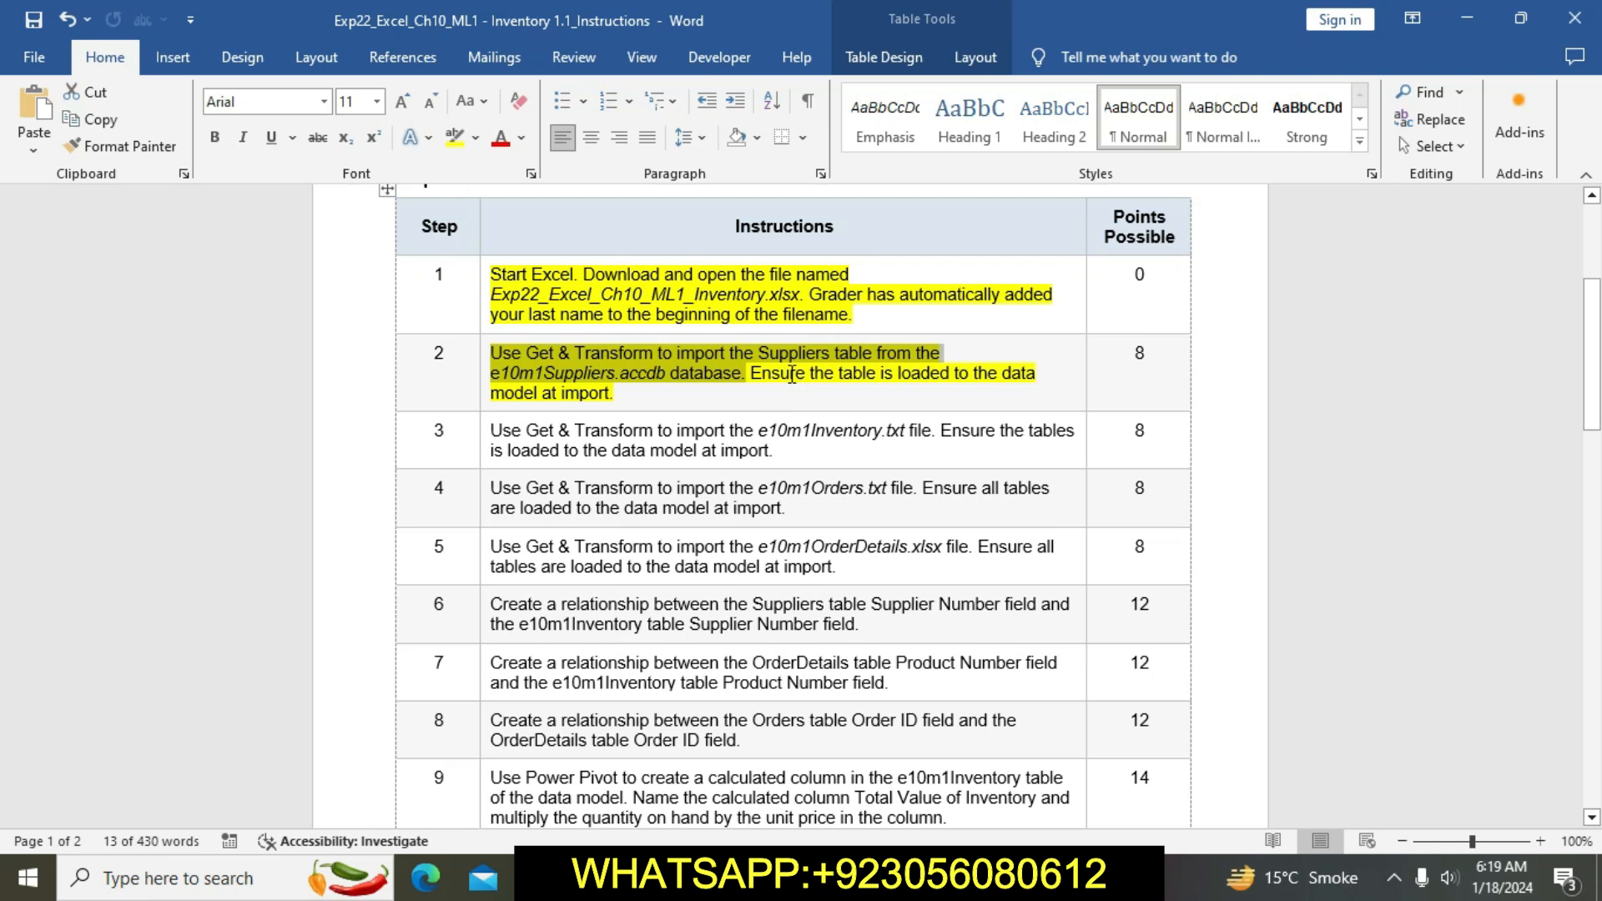
pyautogui.click(789, 380)
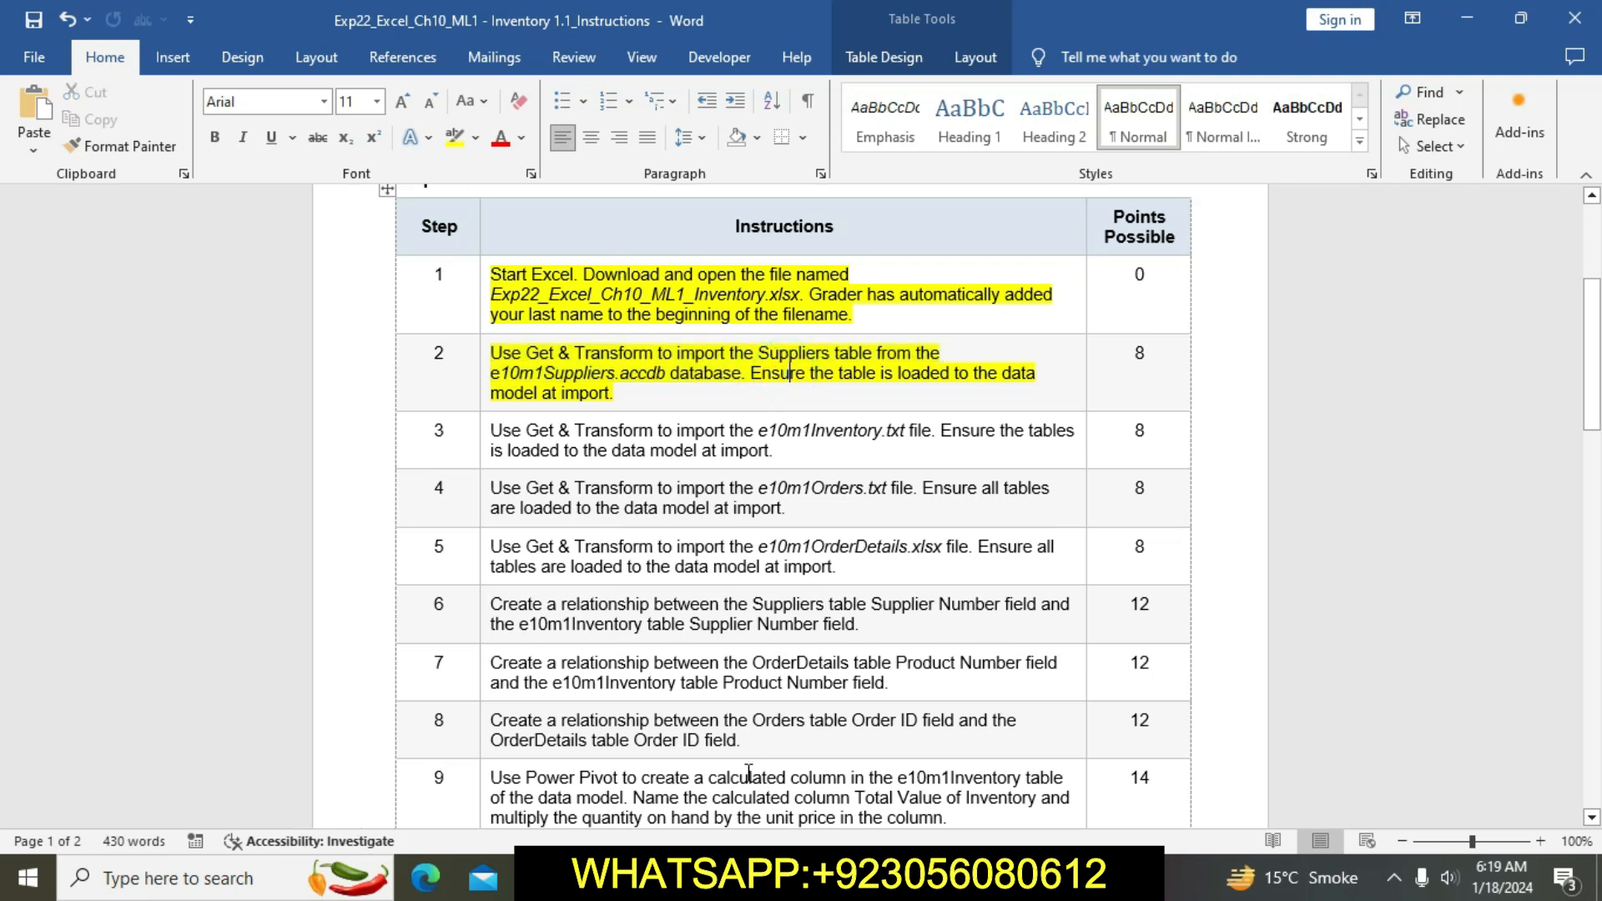
pyautogui.hotkey('alt', 'Tab')
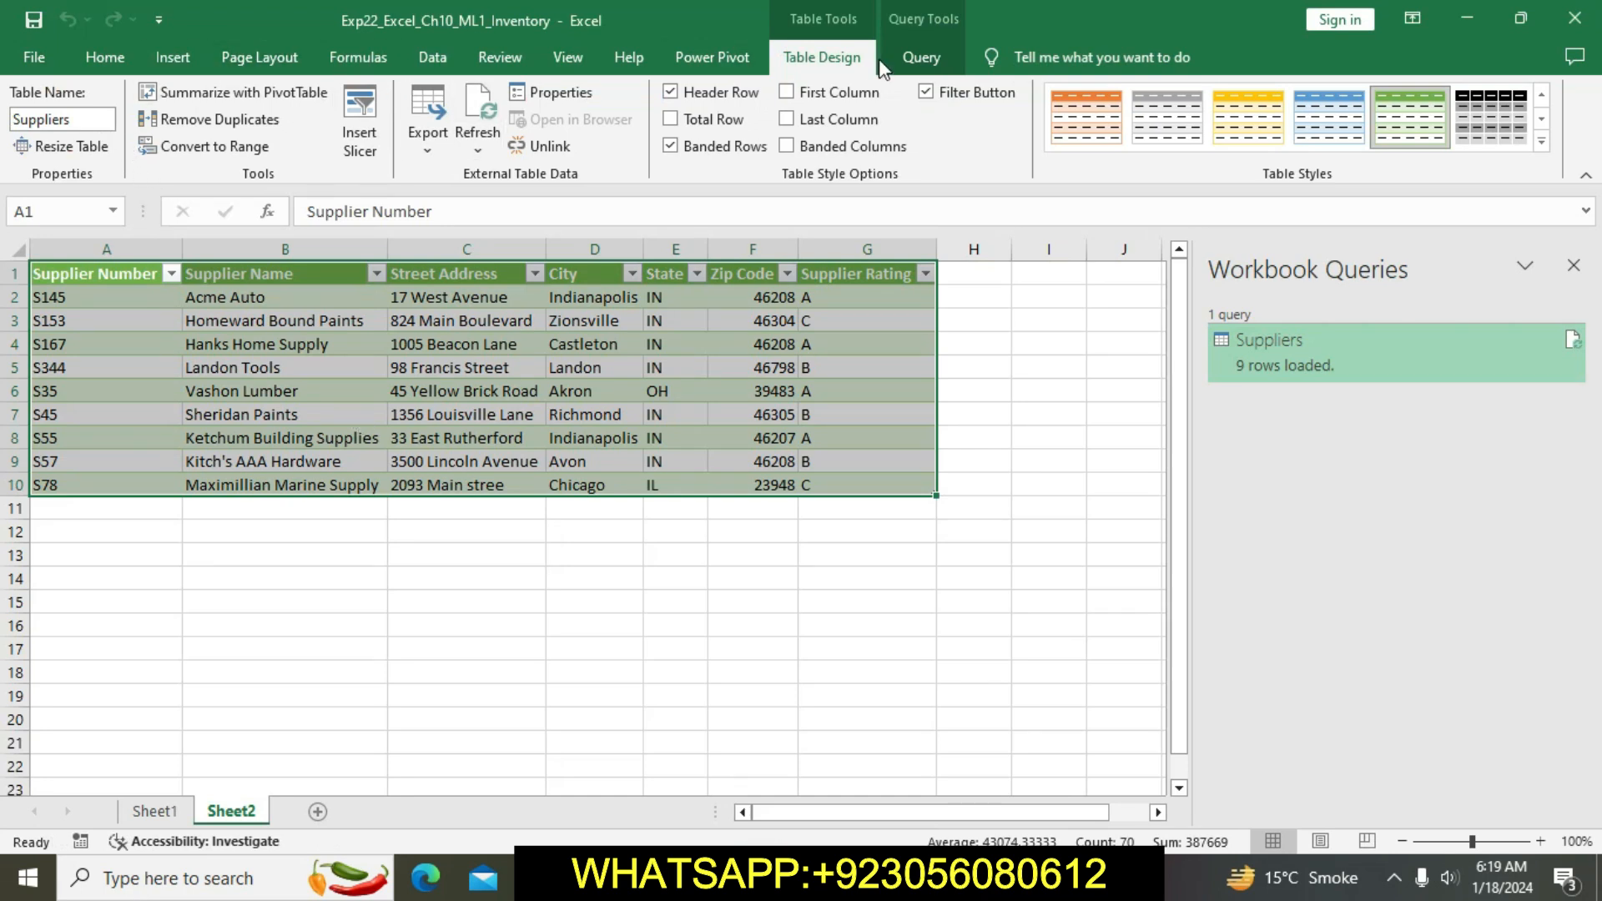
# Step: Inspect the Suppliers query in the Power Query Editor and close the editor
pyautogui.click(920, 58)
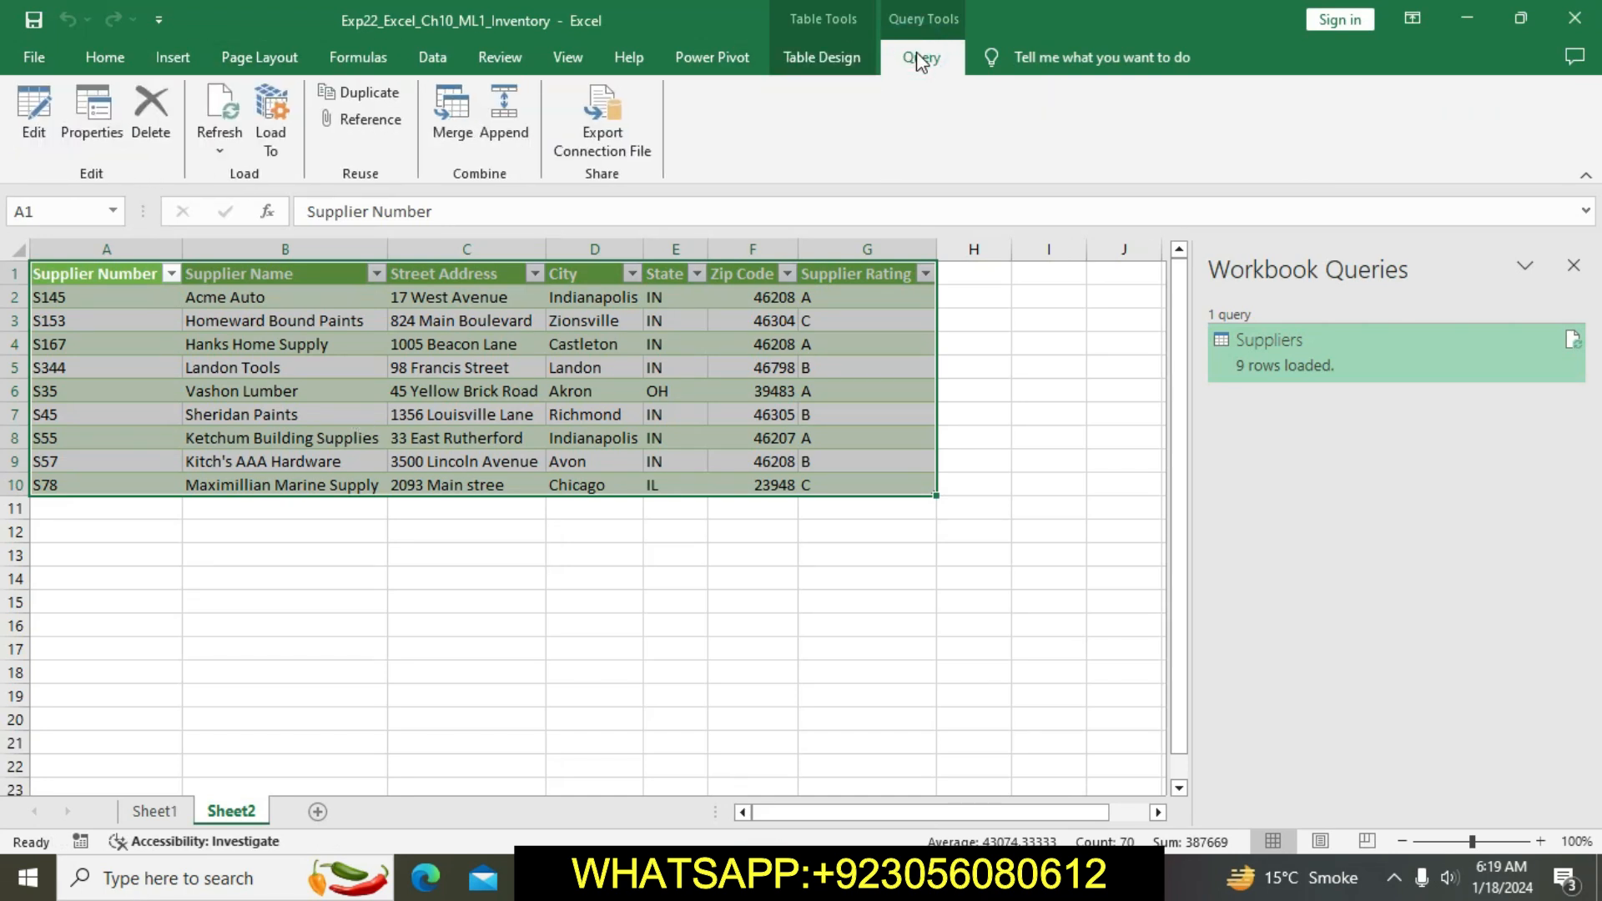
pyautogui.click(34, 125)
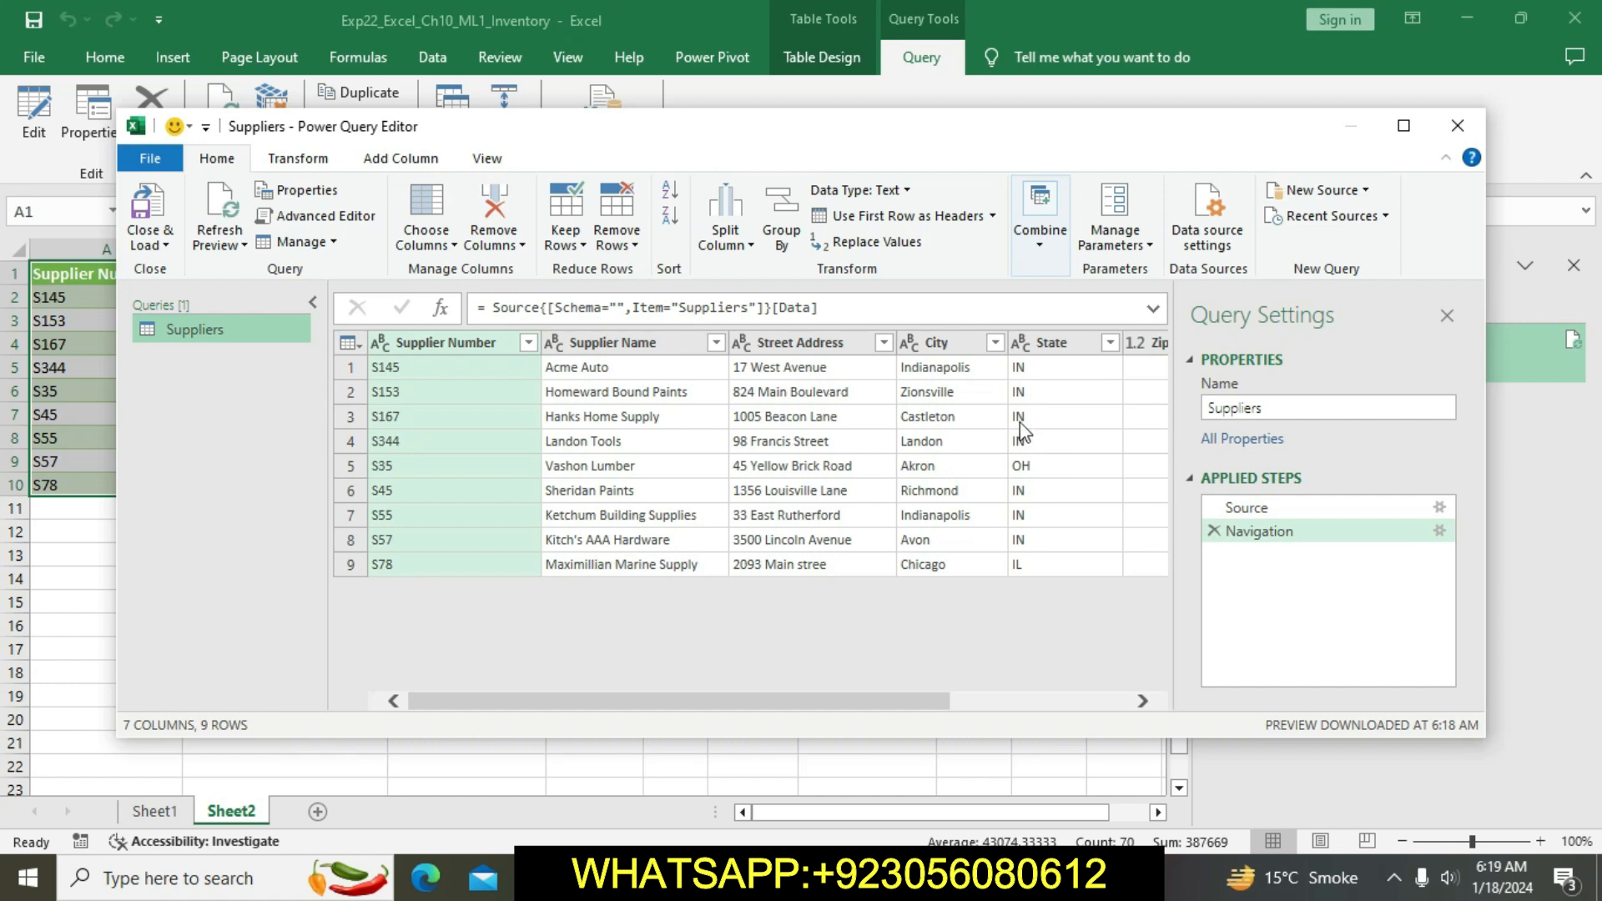
pyautogui.click(1461, 125)
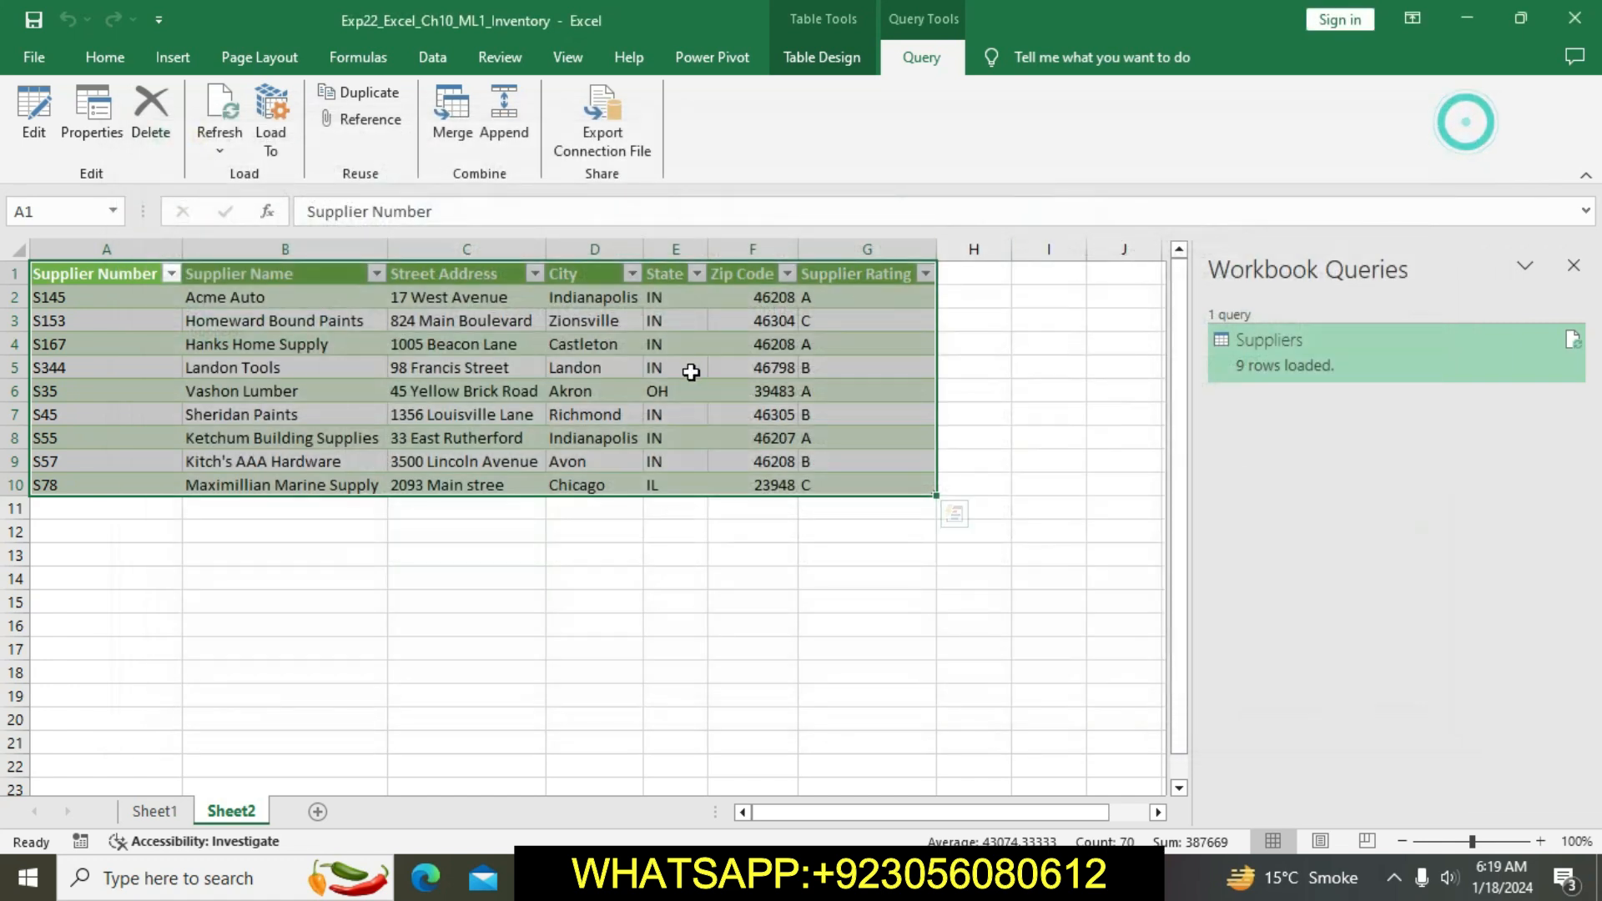
# Step: Copy the table name Suppliers and use it to rename Sheet2 as Suppliers
pyautogui.click(832, 59)
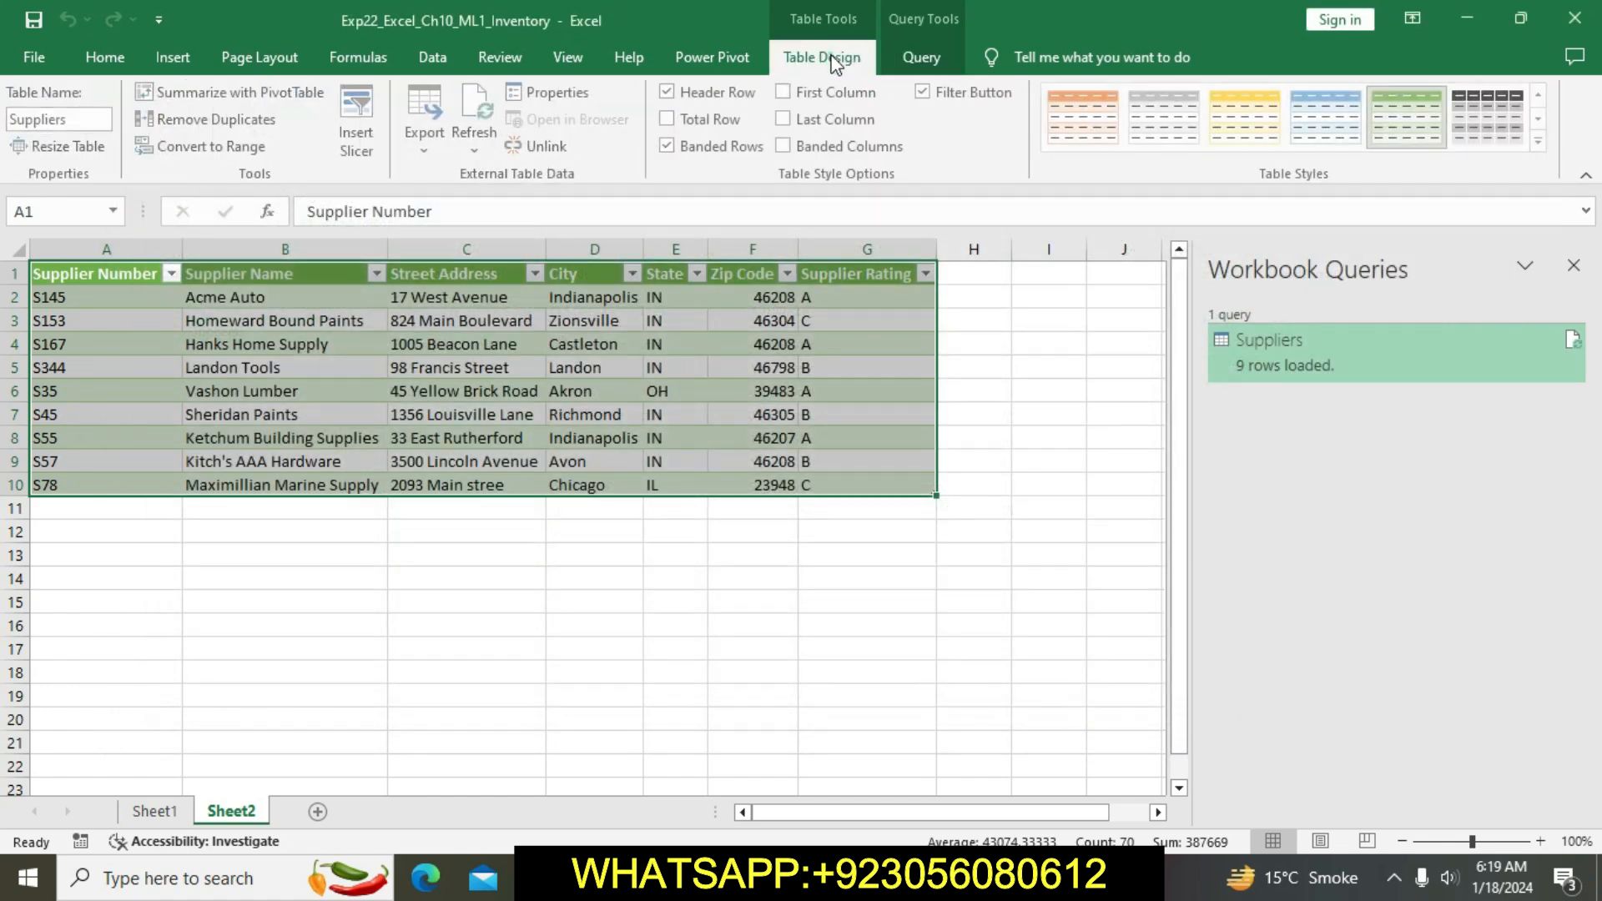
pyautogui.click(39, 120)
pyautogui.doubleClick(86, 117)
pyautogui.hotkey('ctrl', 'c')
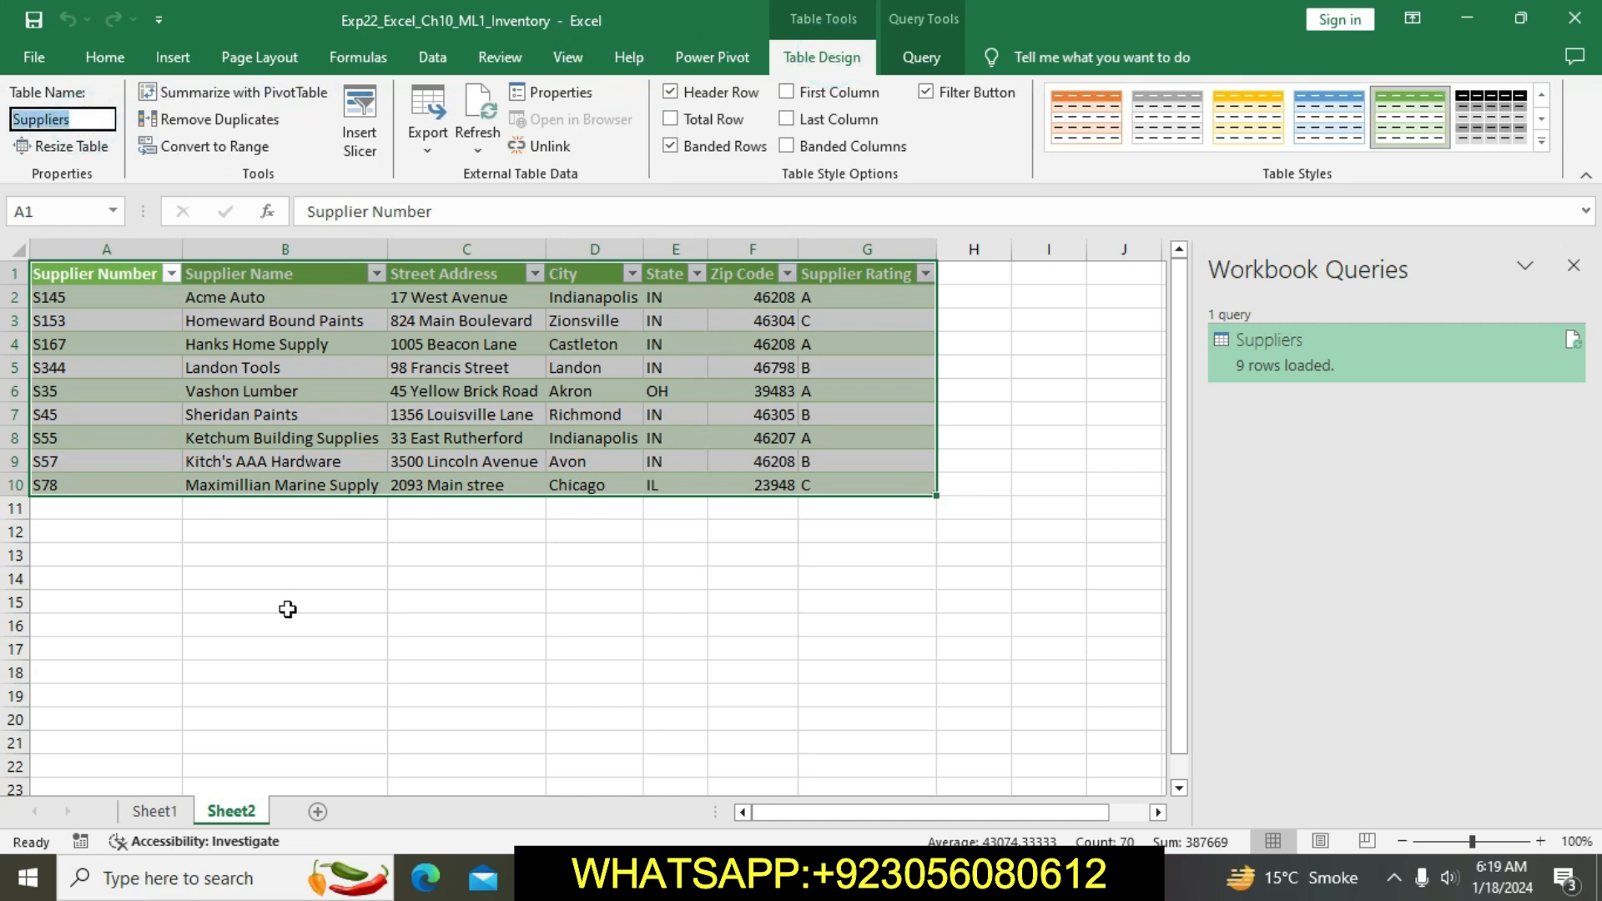
pyautogui.click(240, 818)
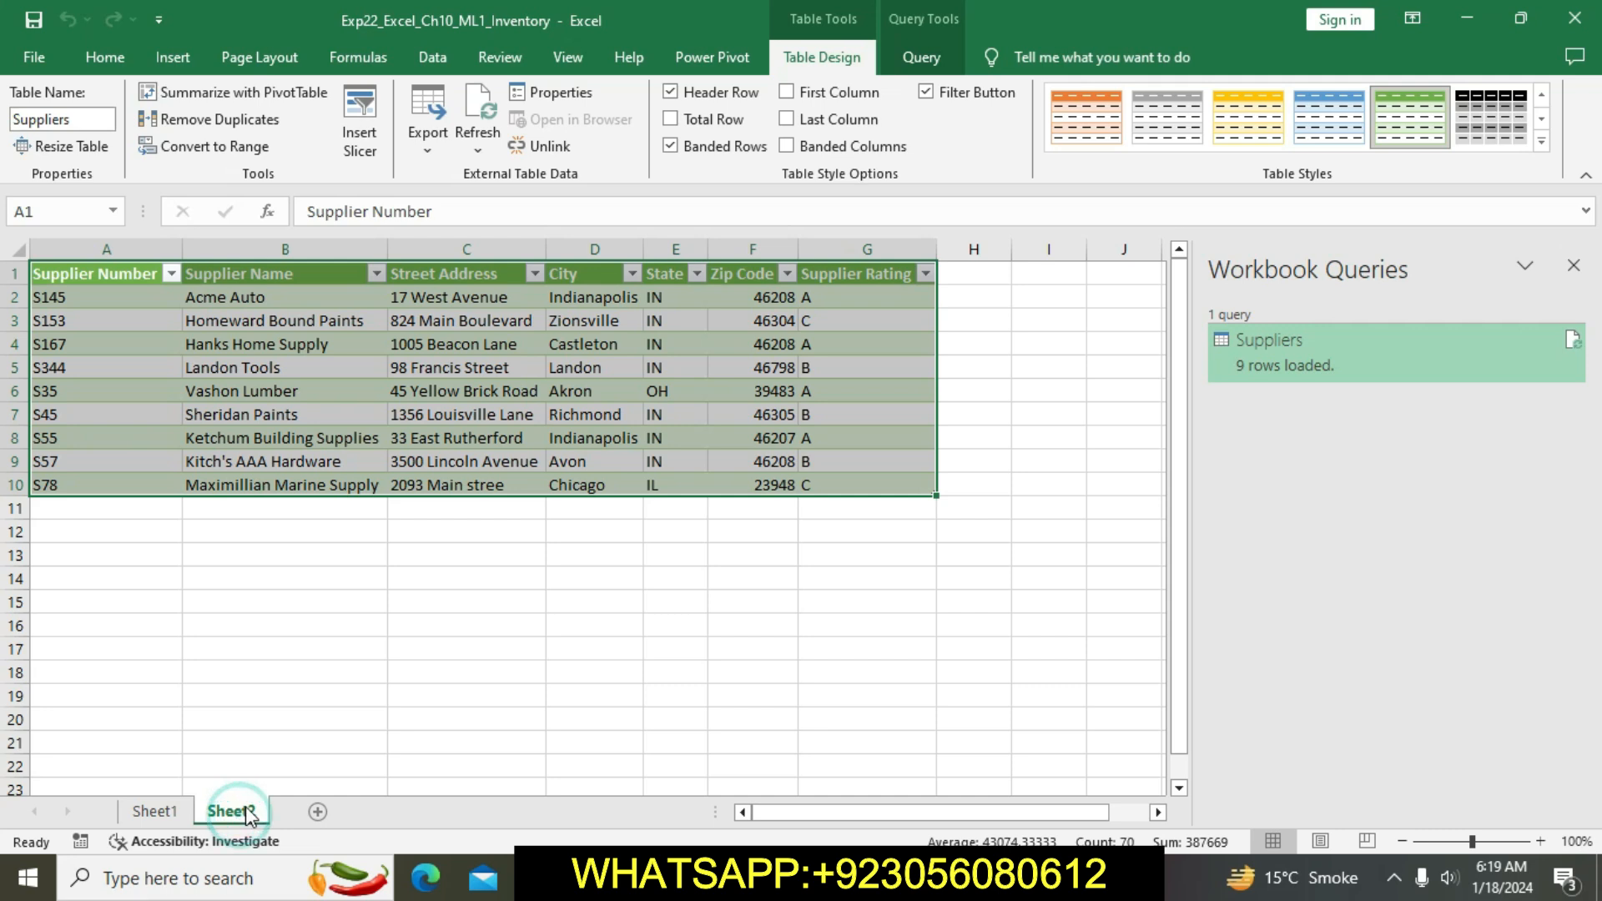
pyautogui.rightClick(242, 816)
pyautogui.click(310, 588)
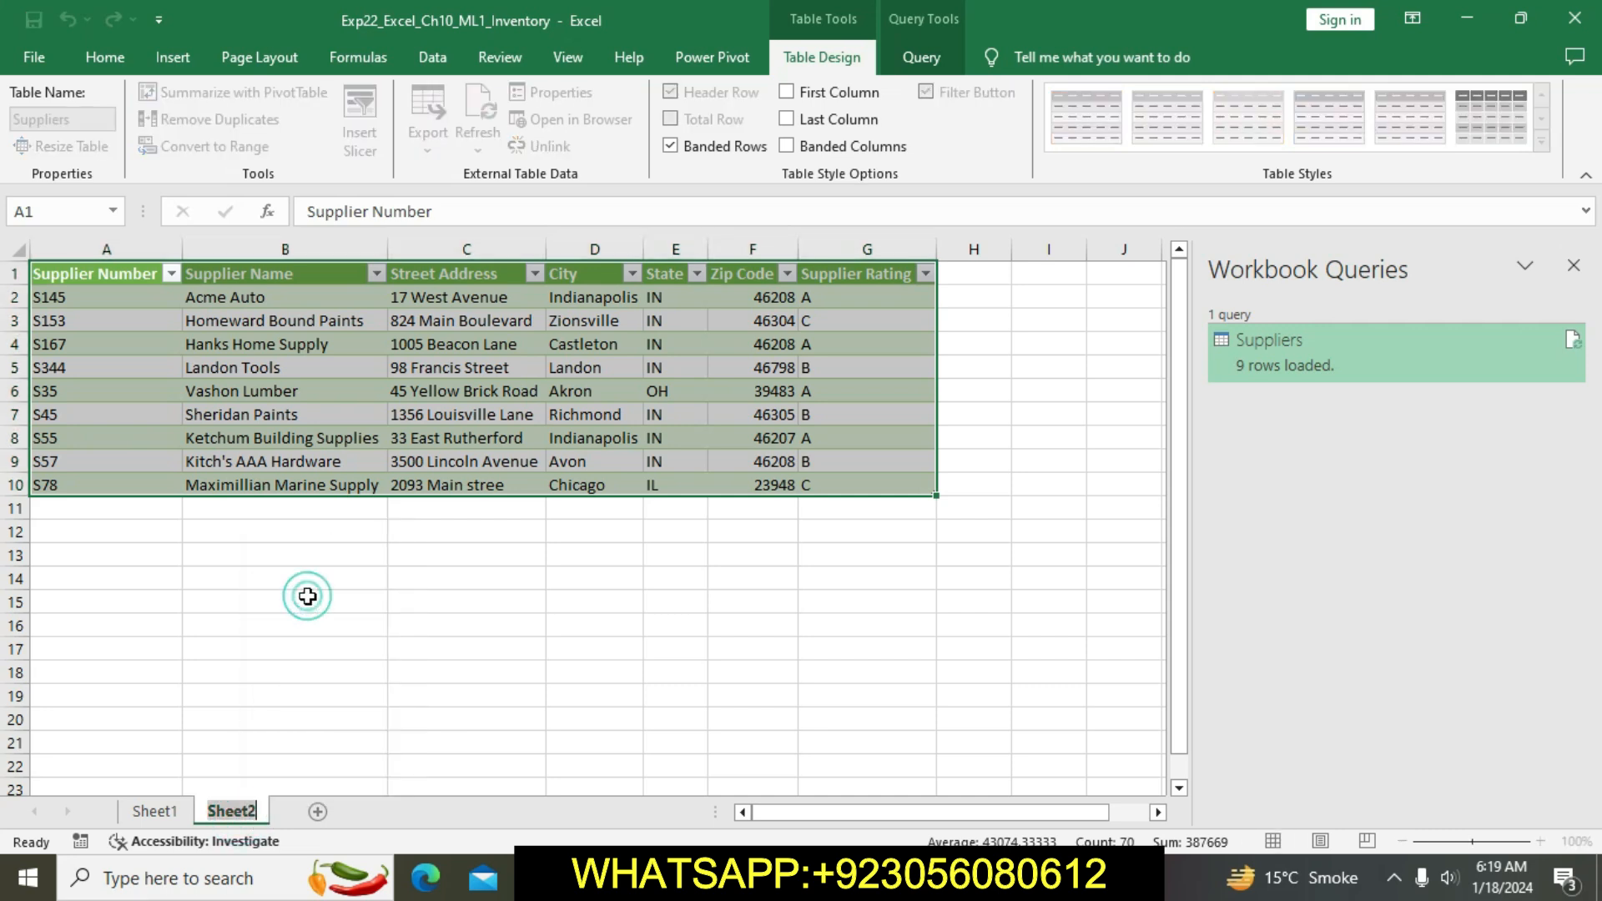
pyautogui.hotkey('ctrl', 'v')
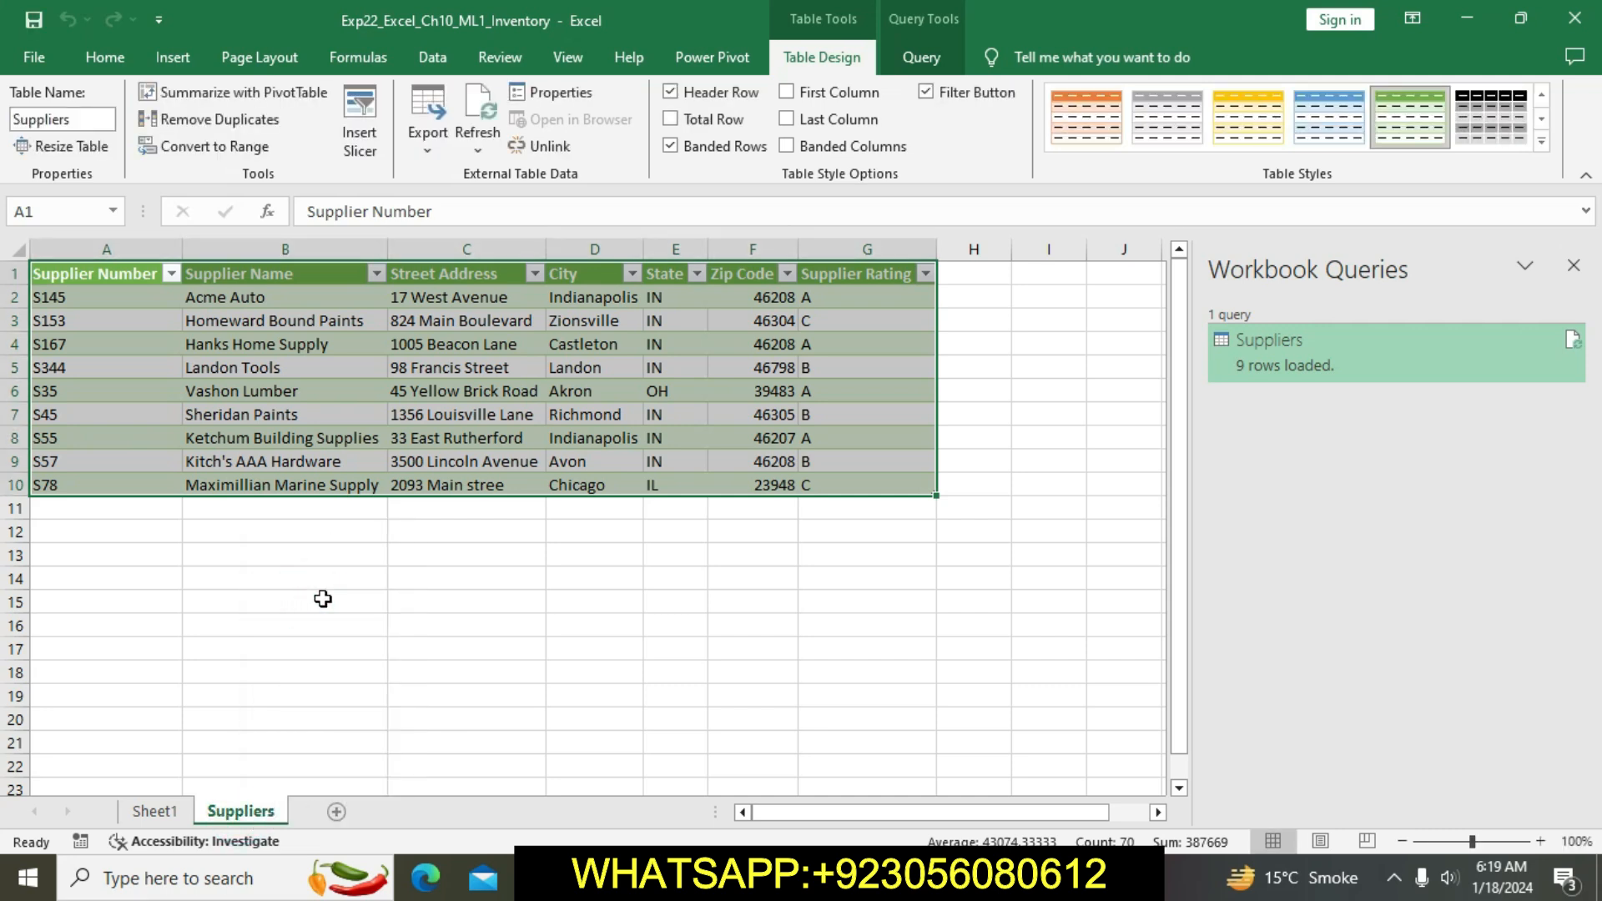
# Step: Switch to the Word instructions and highlight the step 3 instruction about importing e10m1Inventory.txt in yellow
pyautogui.click(437, 714)
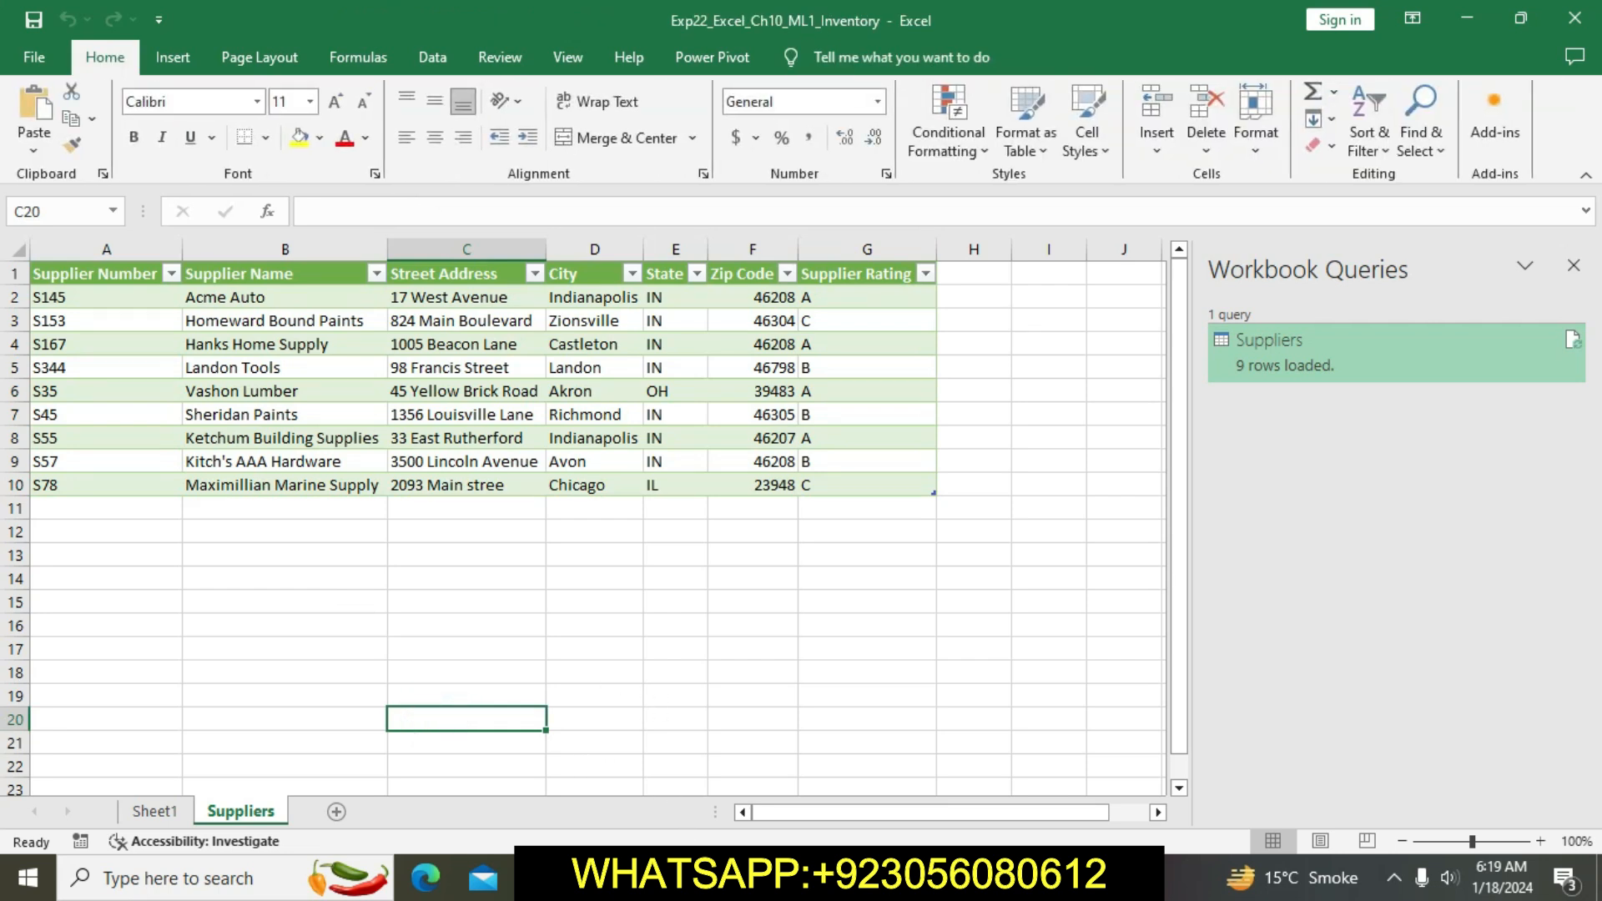
pyautogui.hotkey('alt', 'Tab')
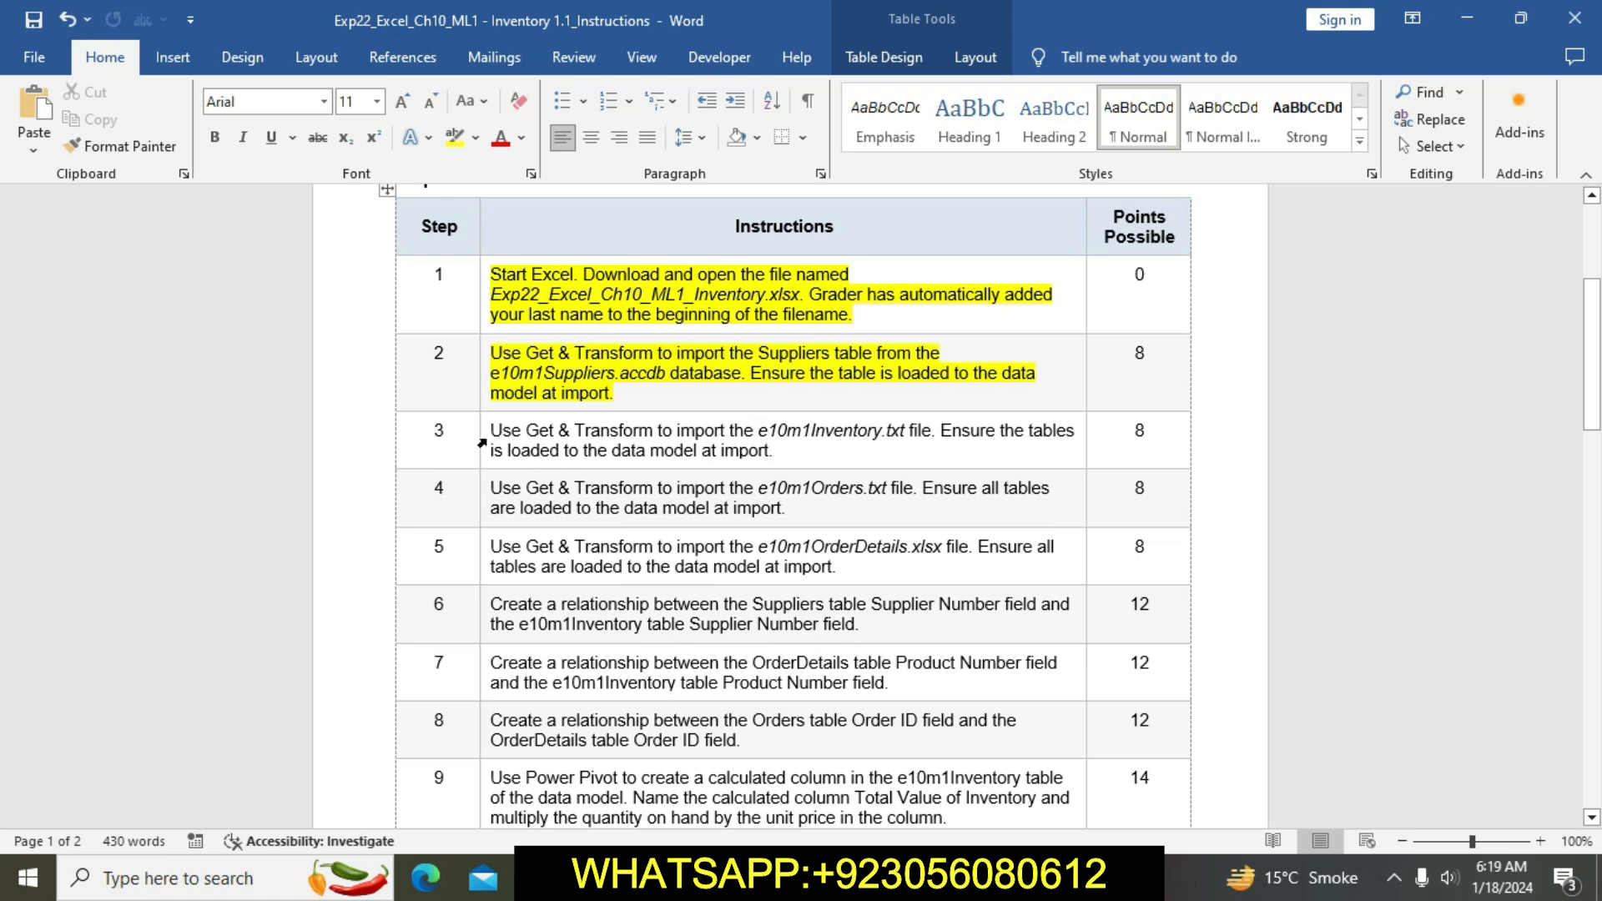
pyautogui.click(483, 433)
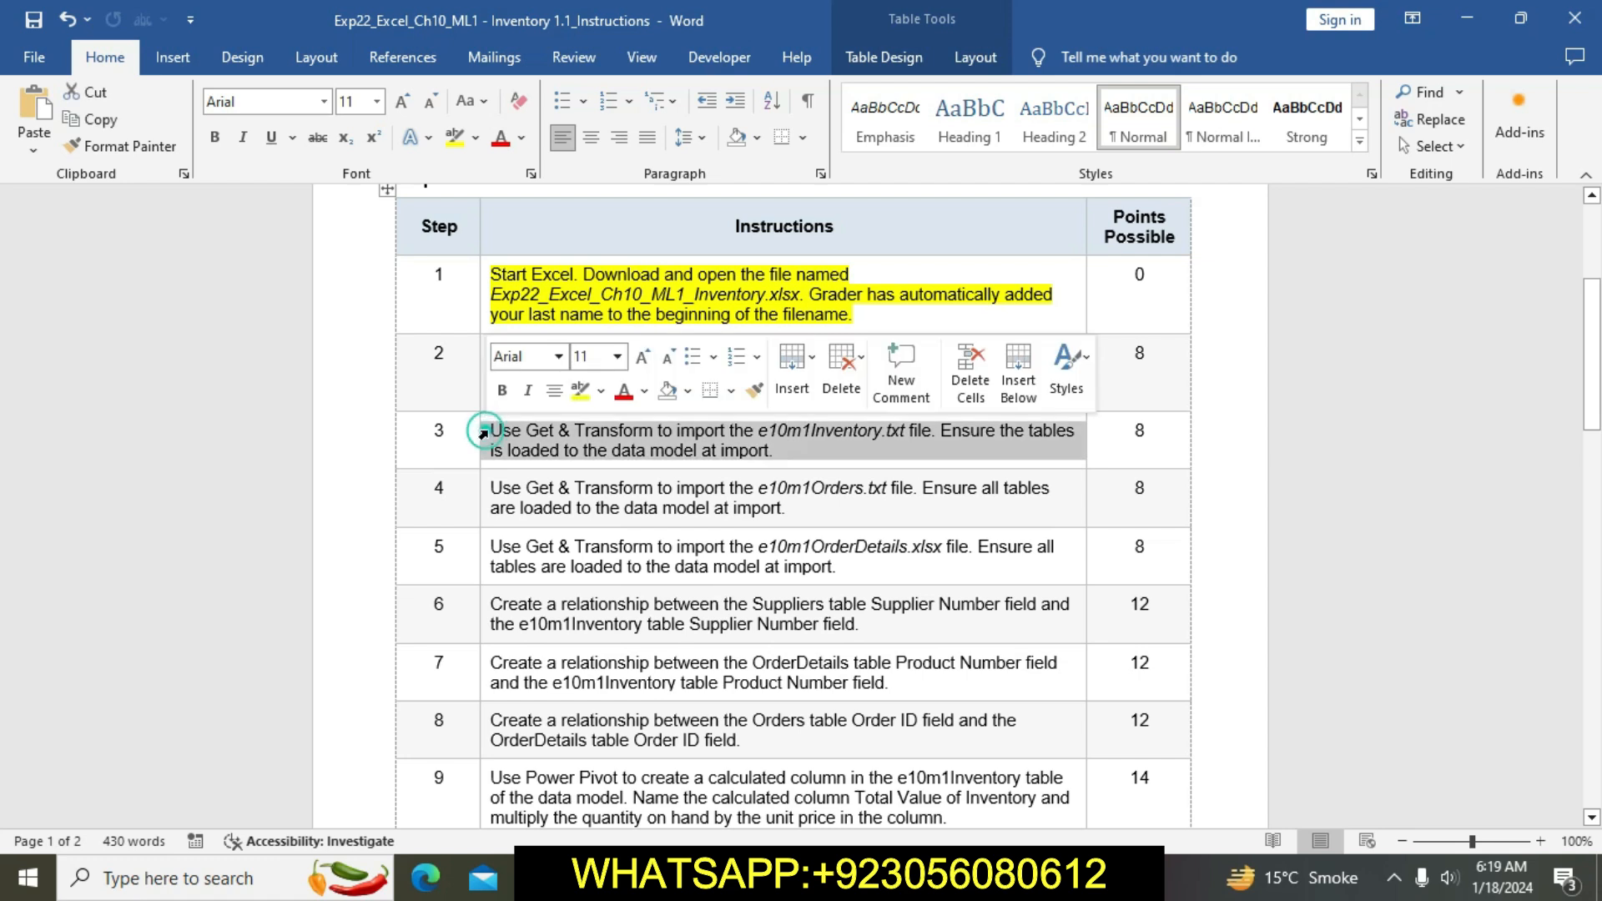
pyautogui.click(580, 391)
pyautogui.click(557, 446)
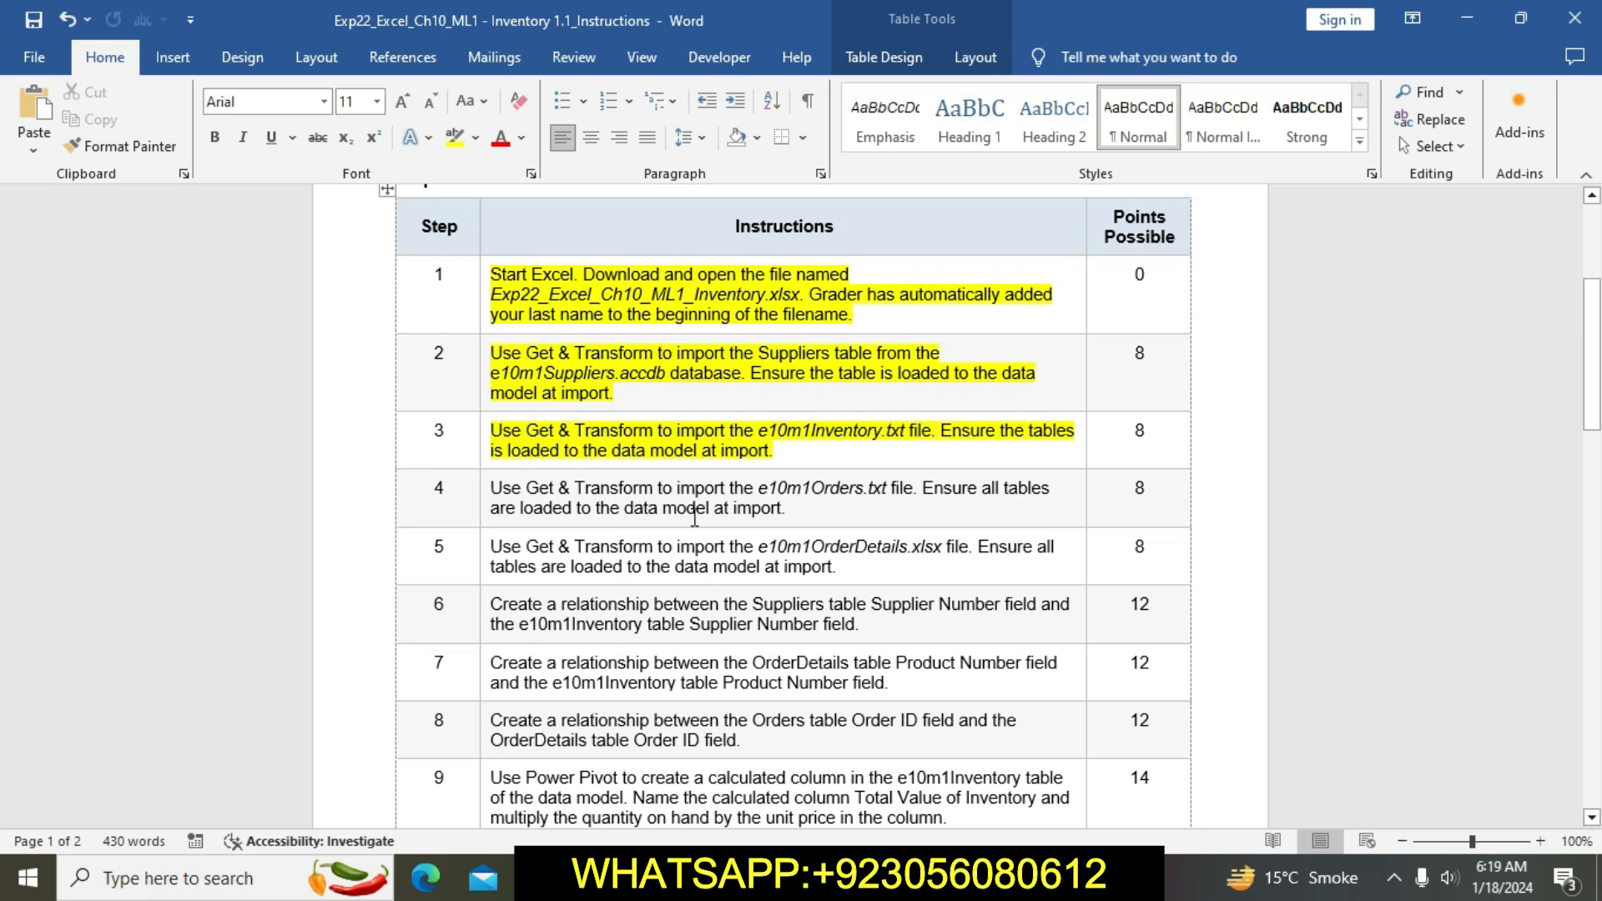
# Step: Return to the Excel workbook and import the e10m1Inventory text file as a new query, loading it to a new sheet
pyautogui.click(751, 878)
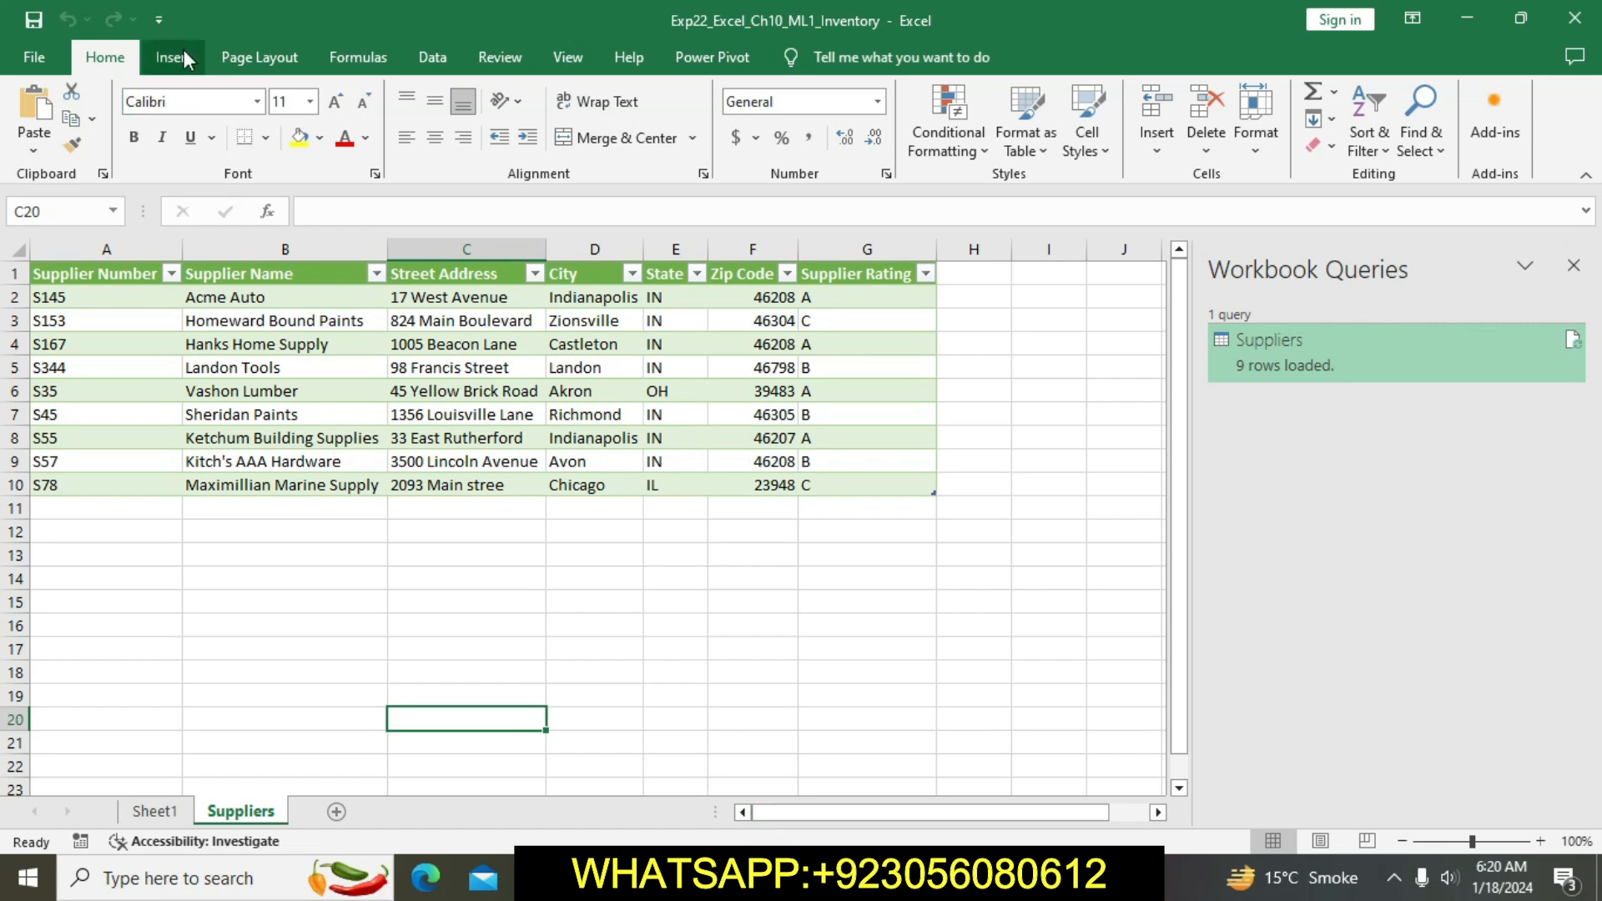
pyautogui.click(452, 52)
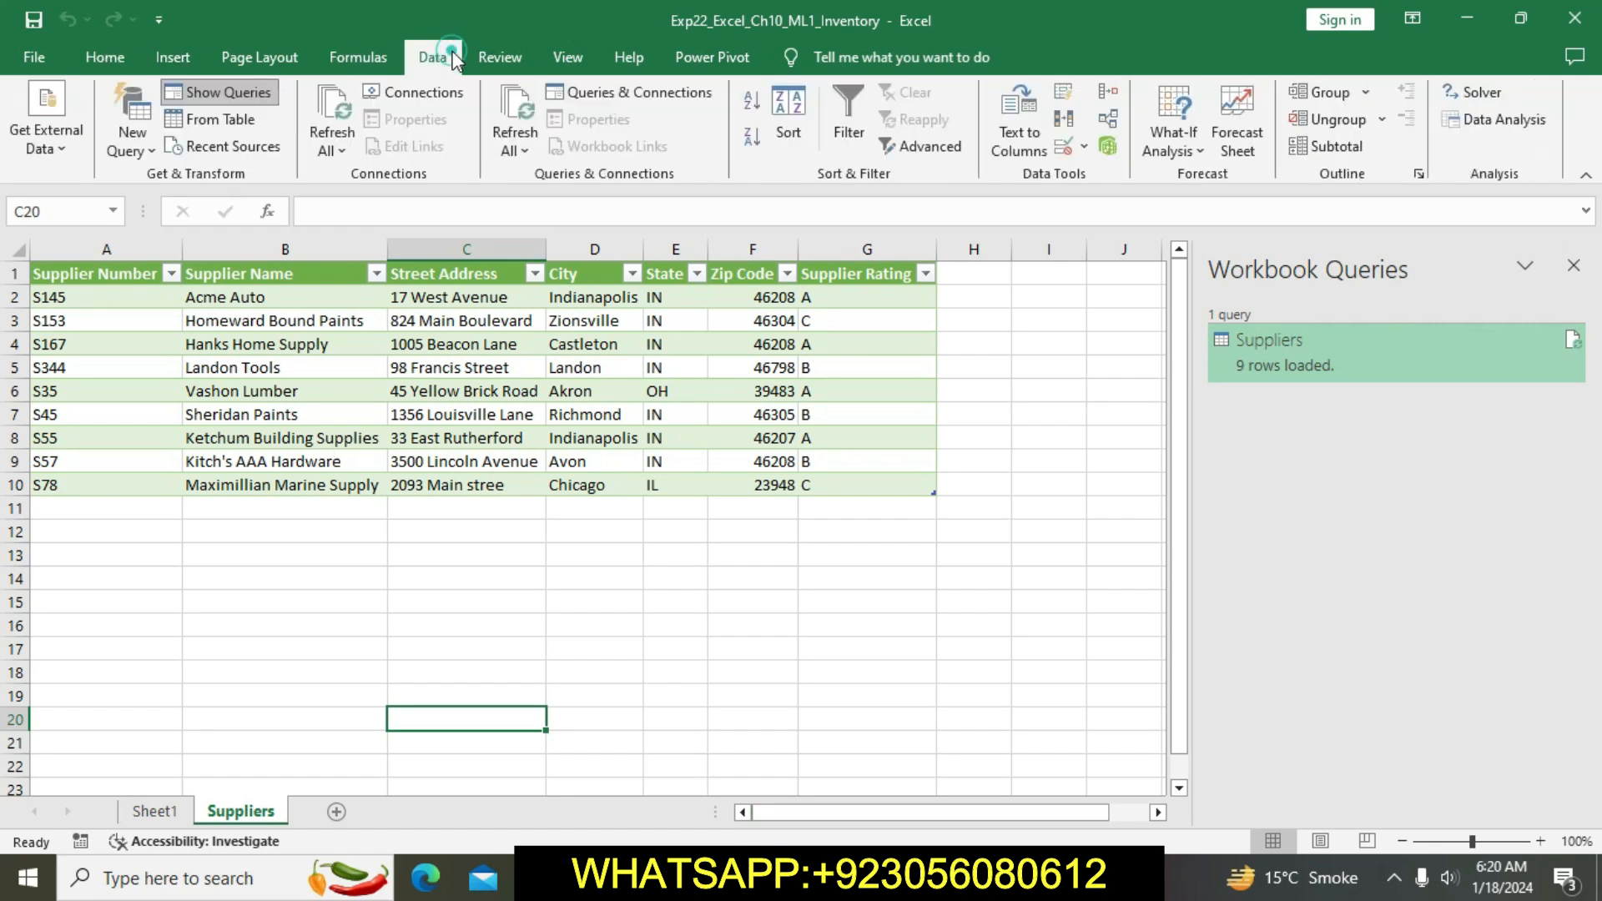
pyautogui.click(131, 140)
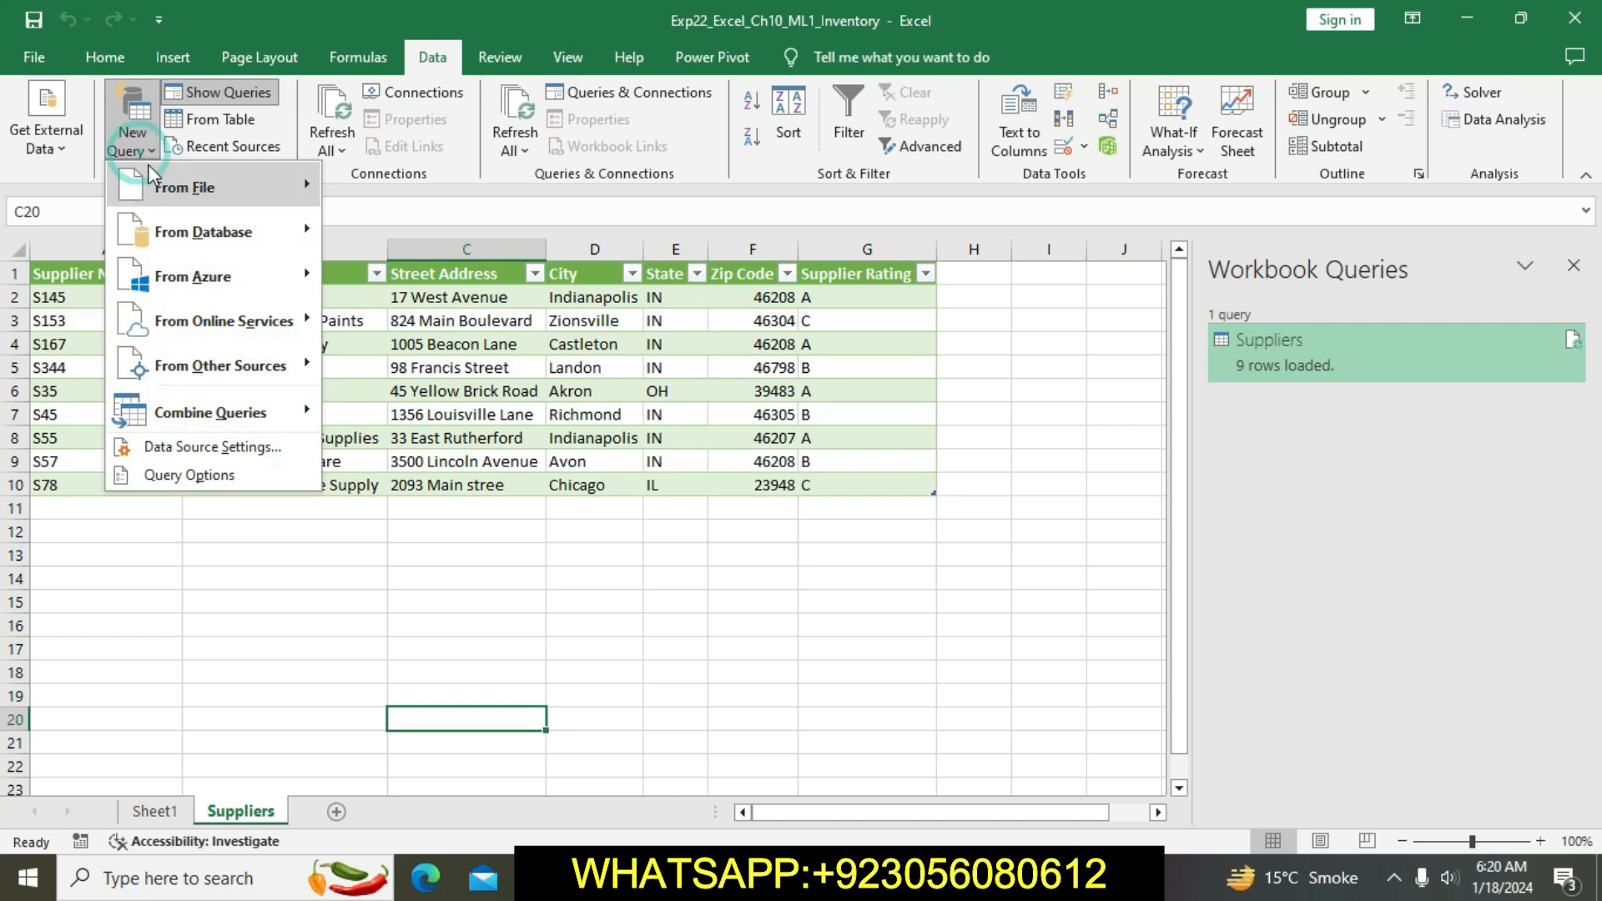
pyautogui.moveTo(164, 190)
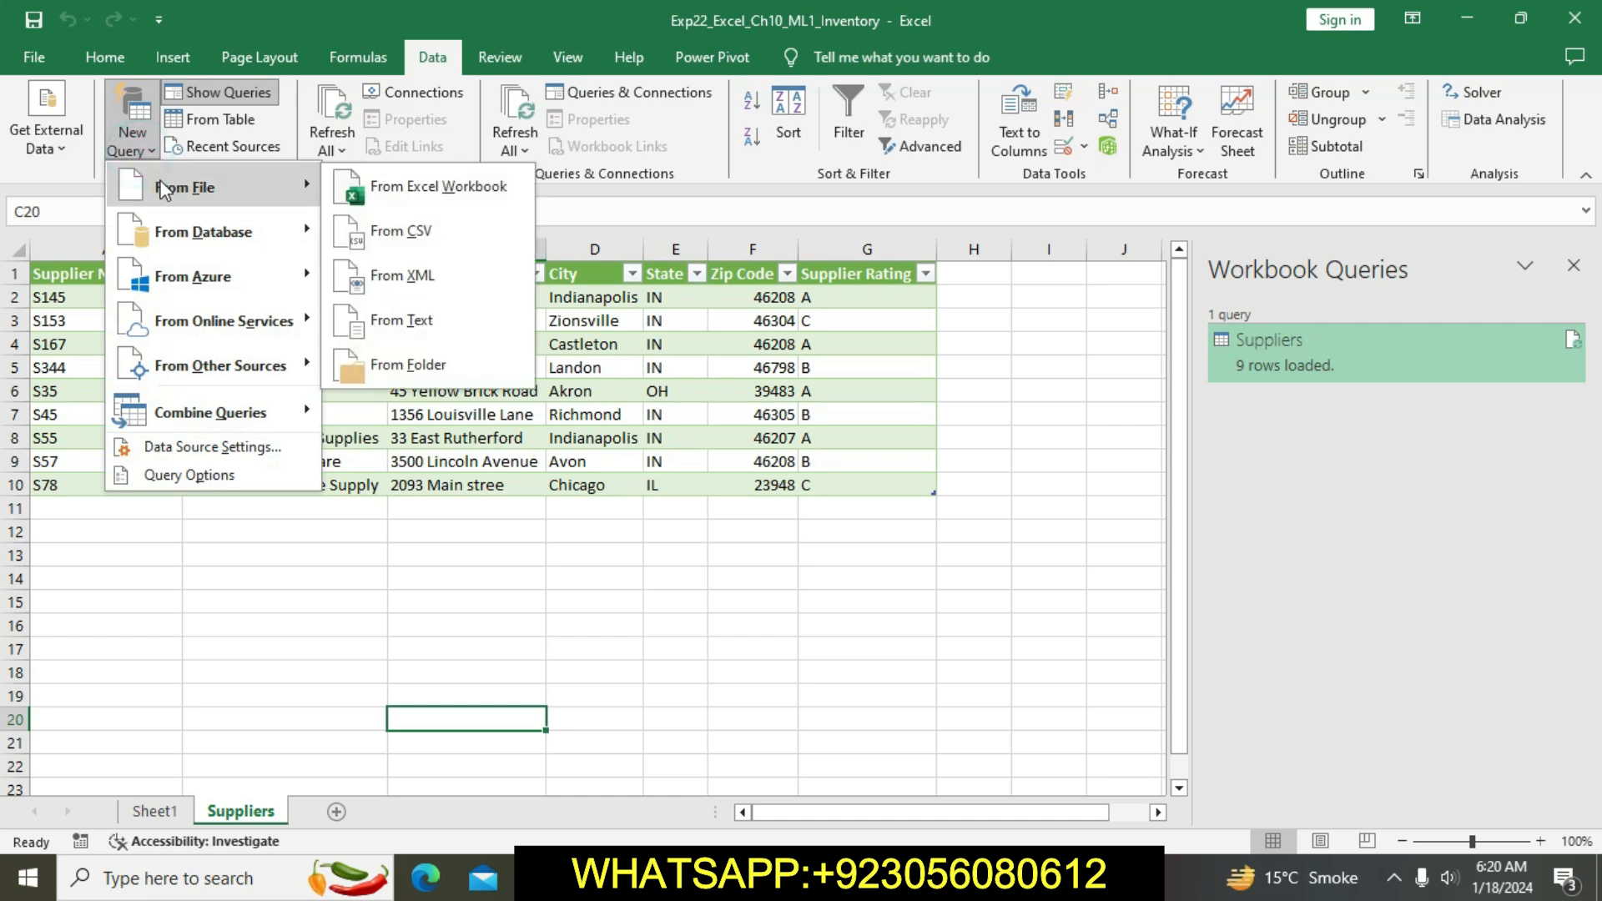
pyautogui.click(433, 317)
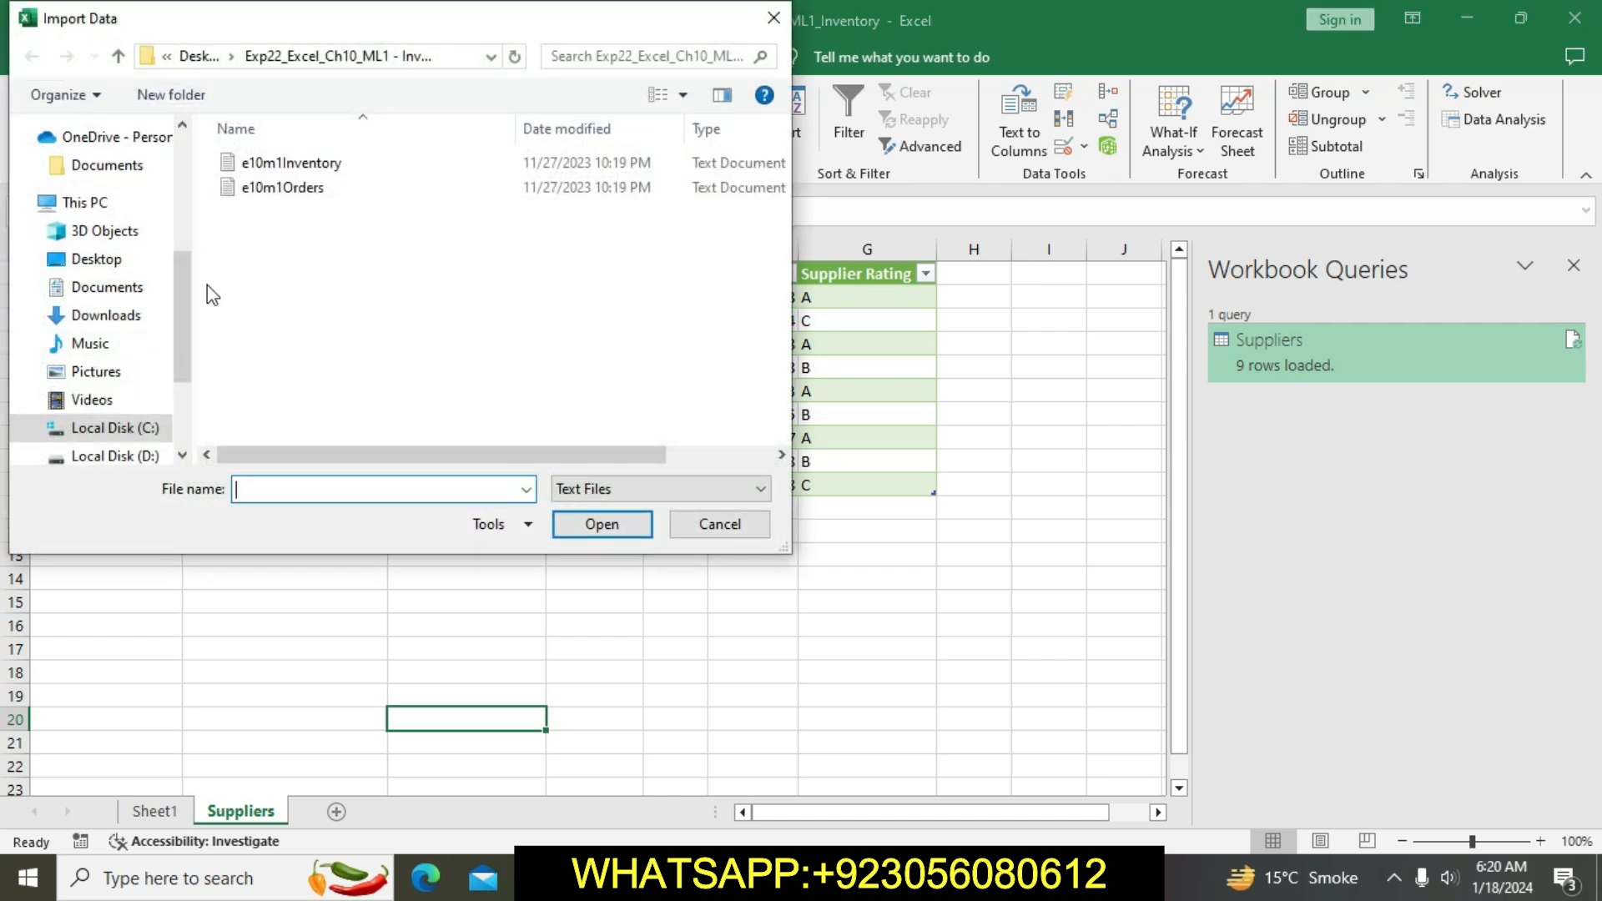
pyautogui.click(363, 164)
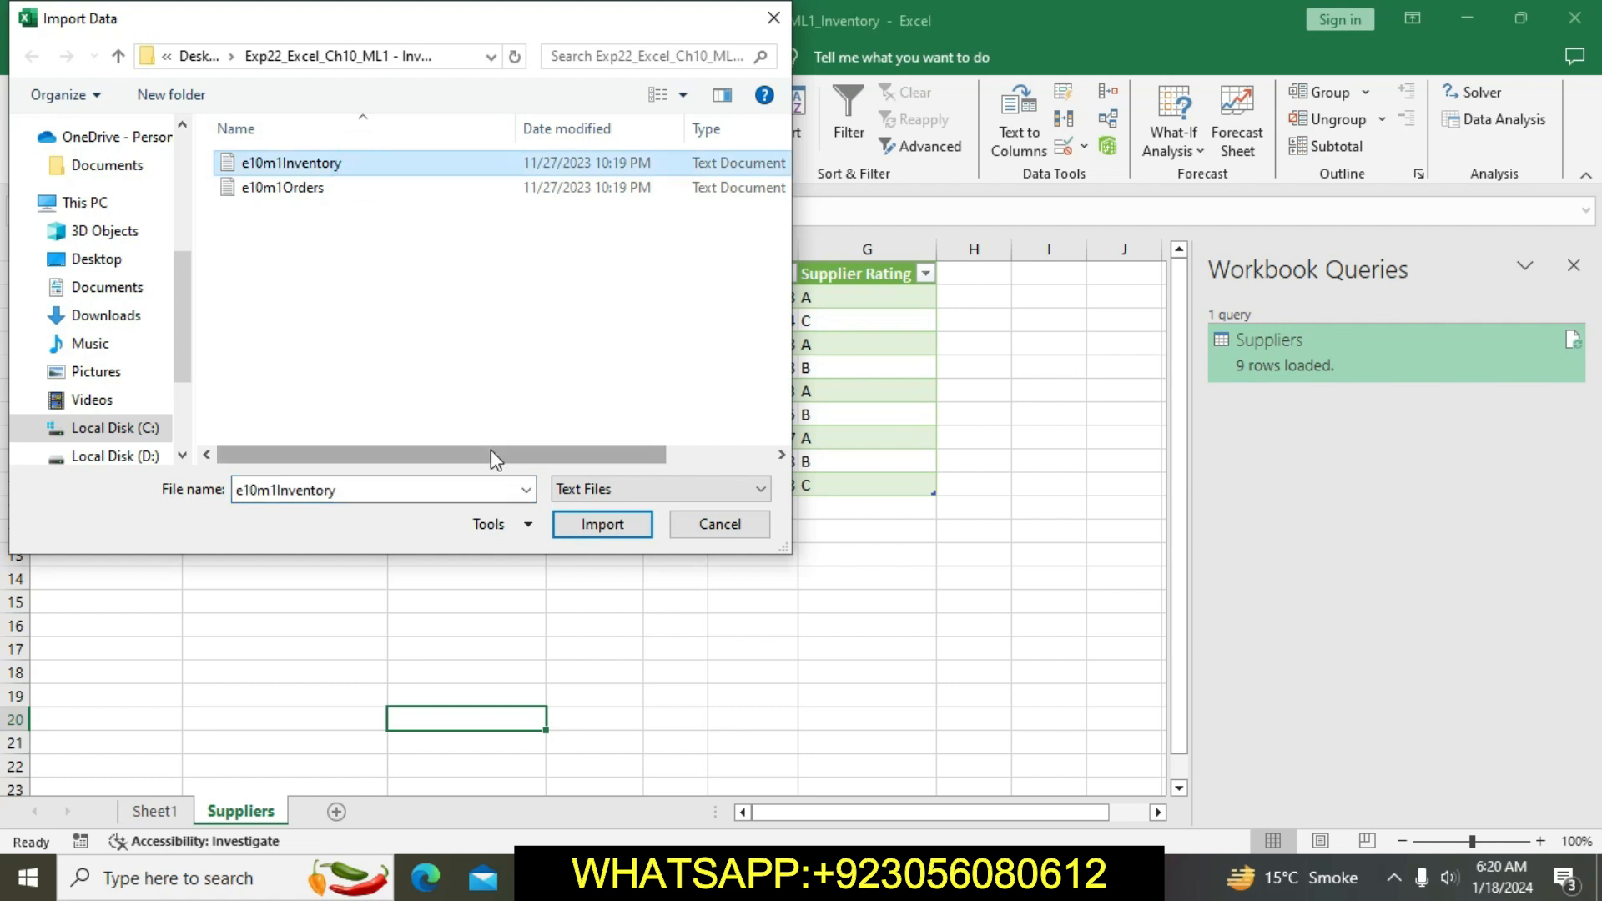
pyautogui.click(589, 524)
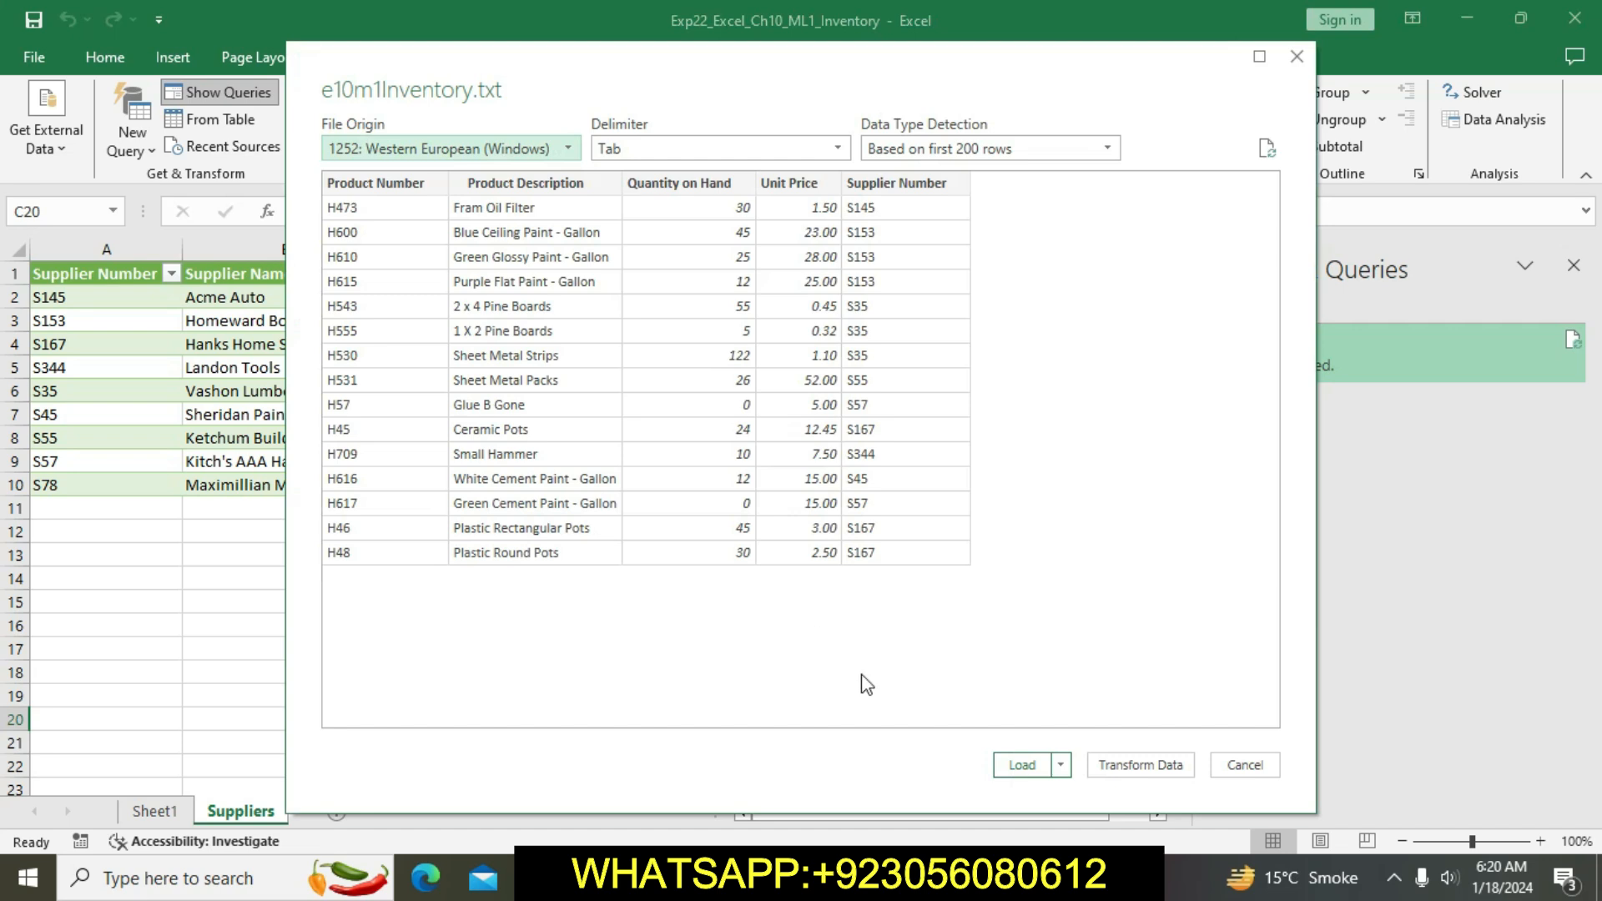
pyautogui.click(1021, 765)
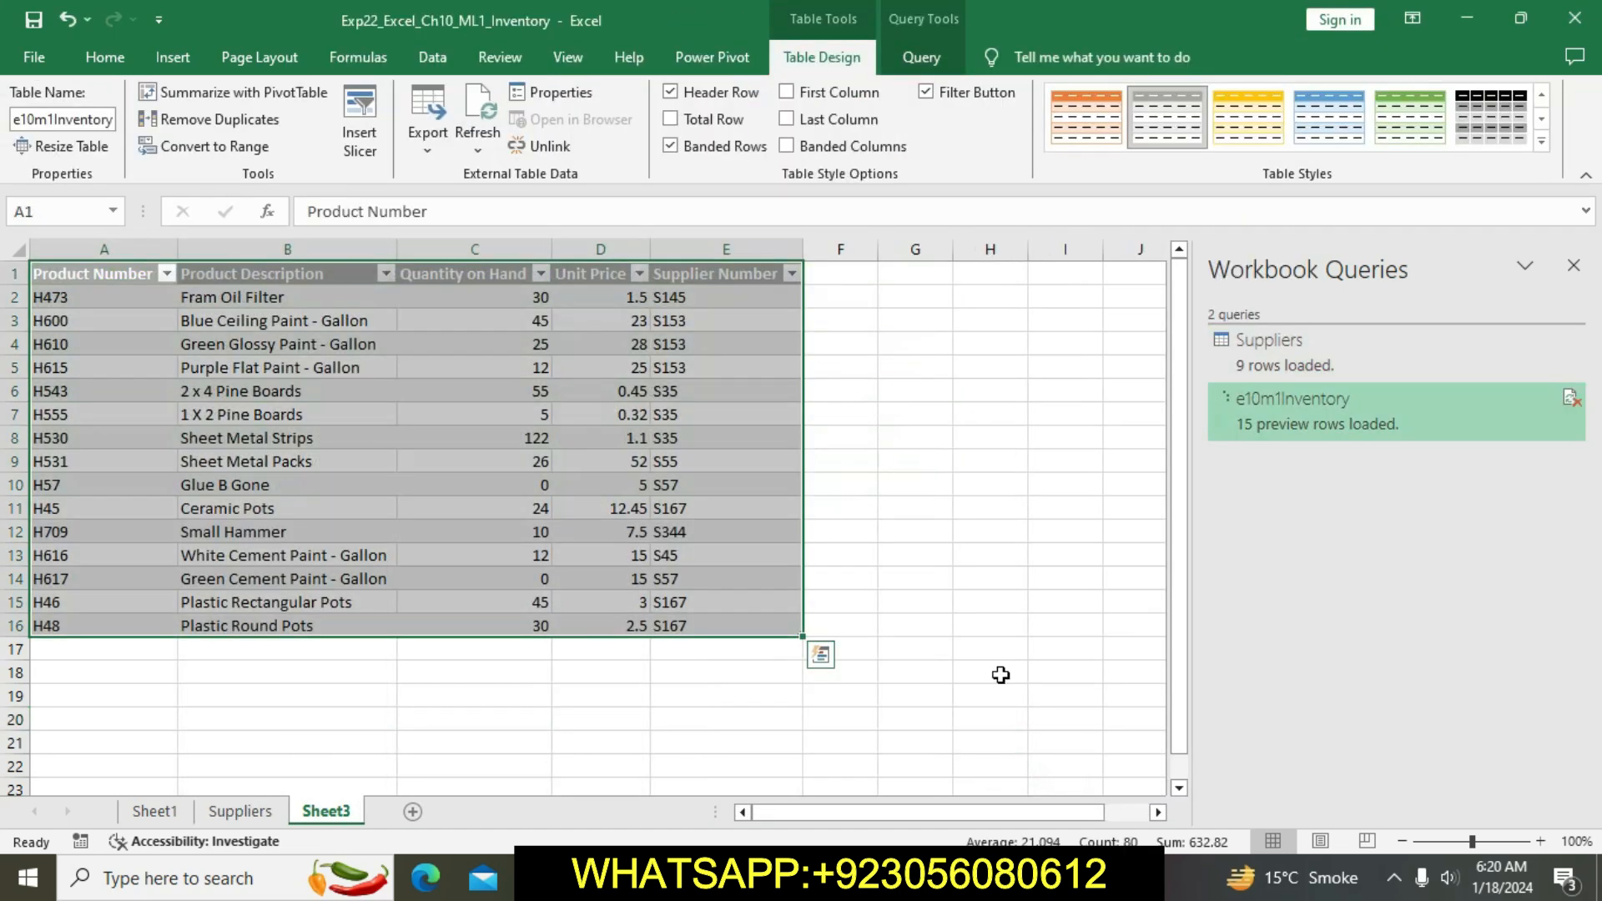
# Step: Change the e10m1Inventory query's load settings to add its data to the Data Model, keeping it as a table
pyautogui.click(934, 52)
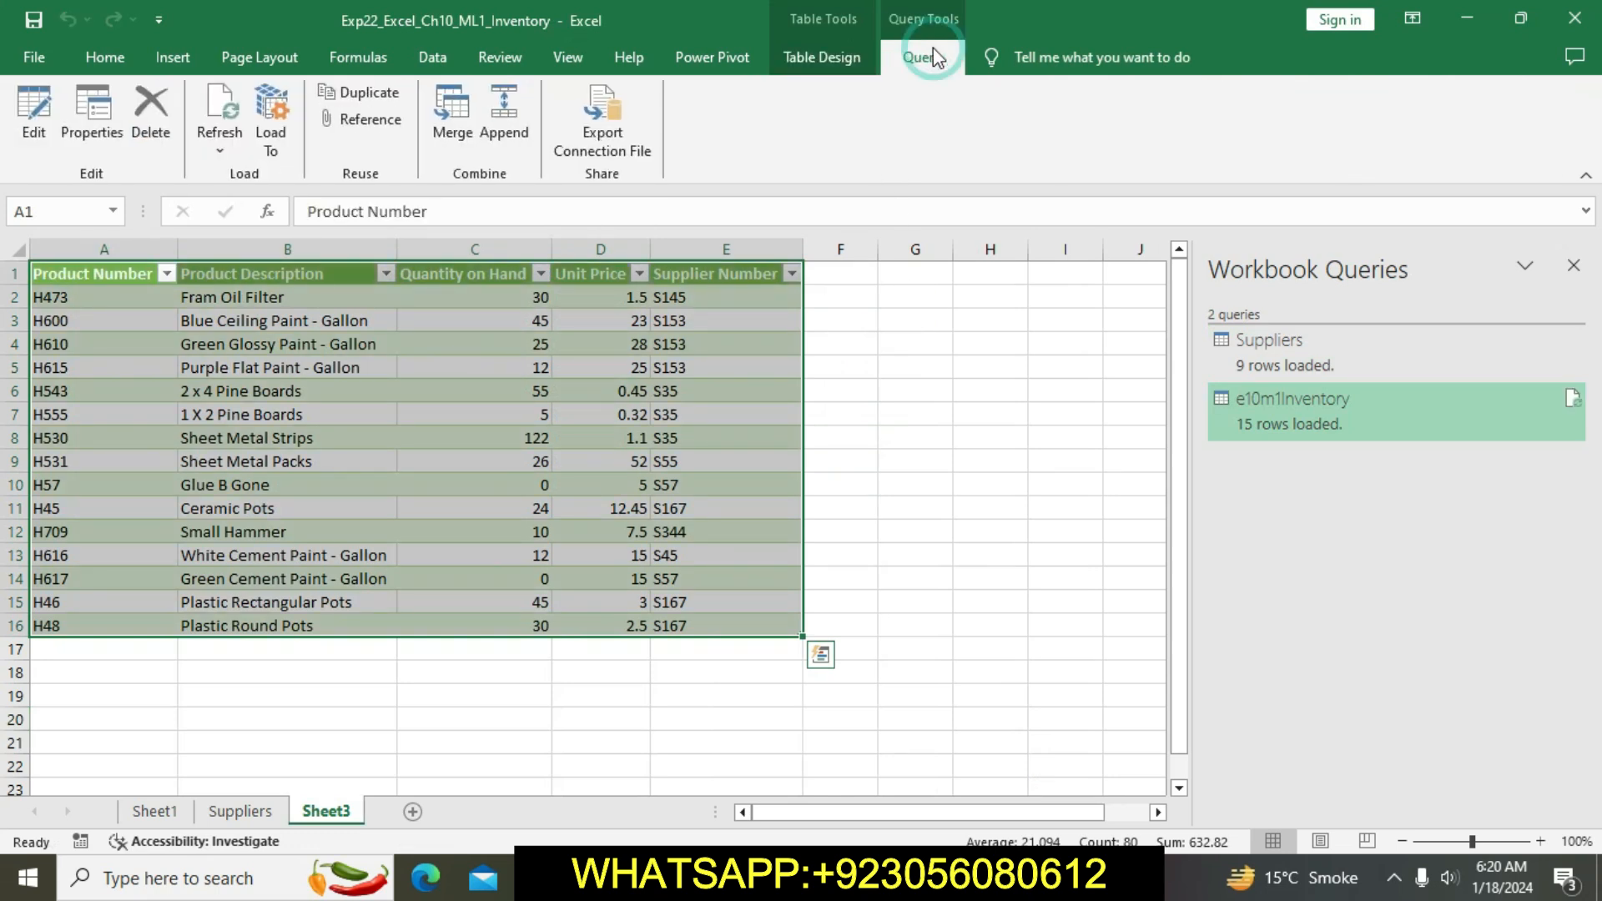
pyautogui.click(272, 126)
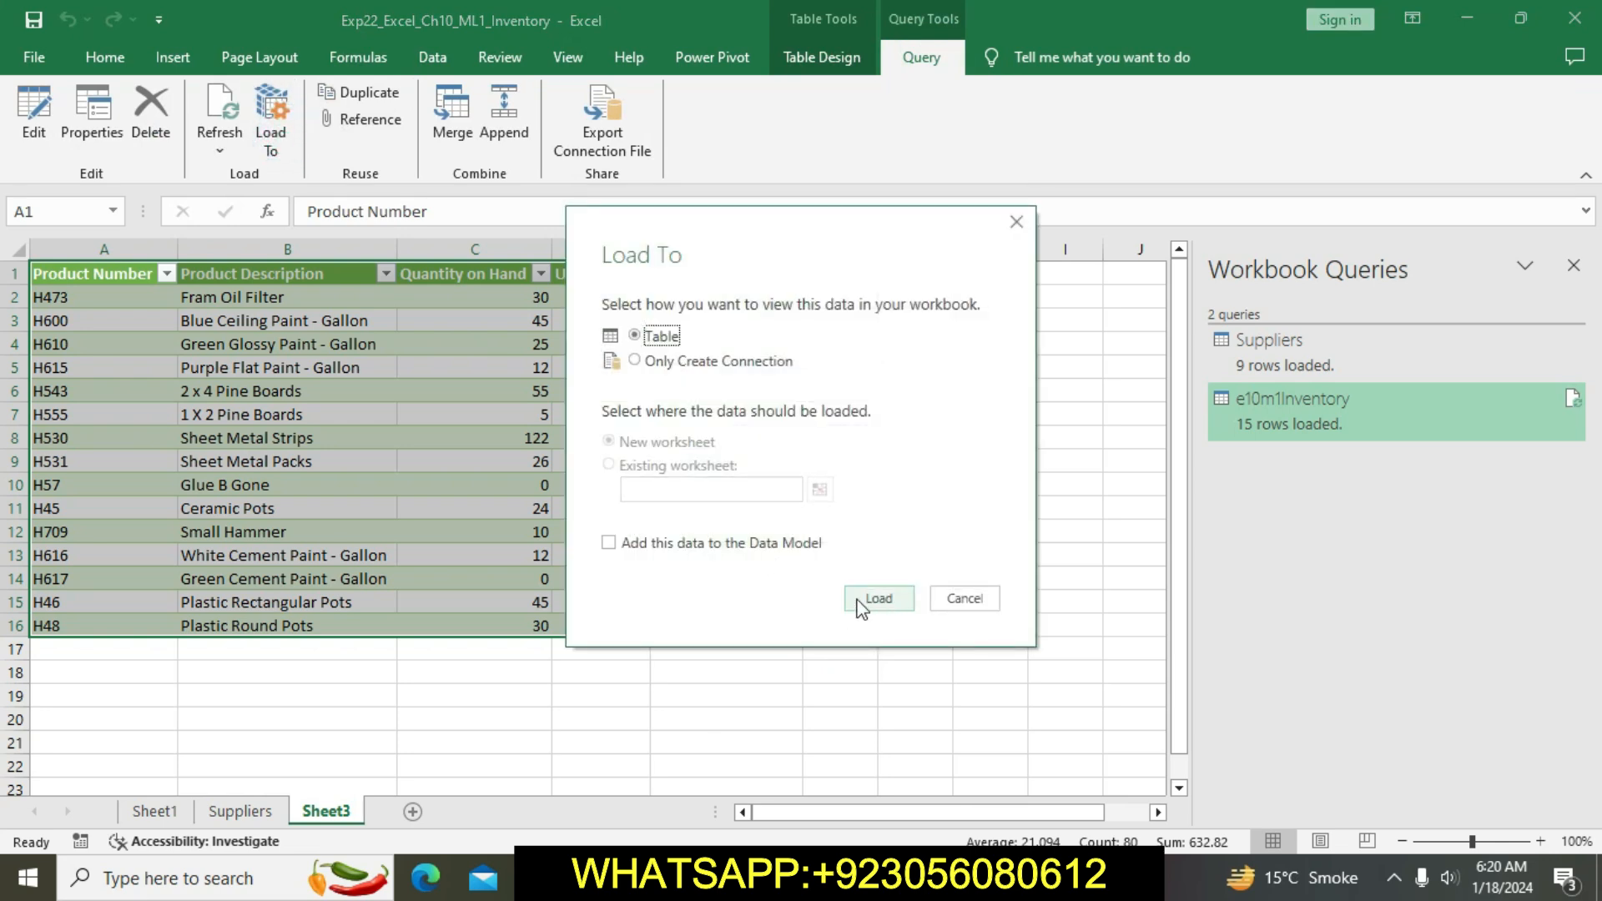
pyautogui.click(609, 544)
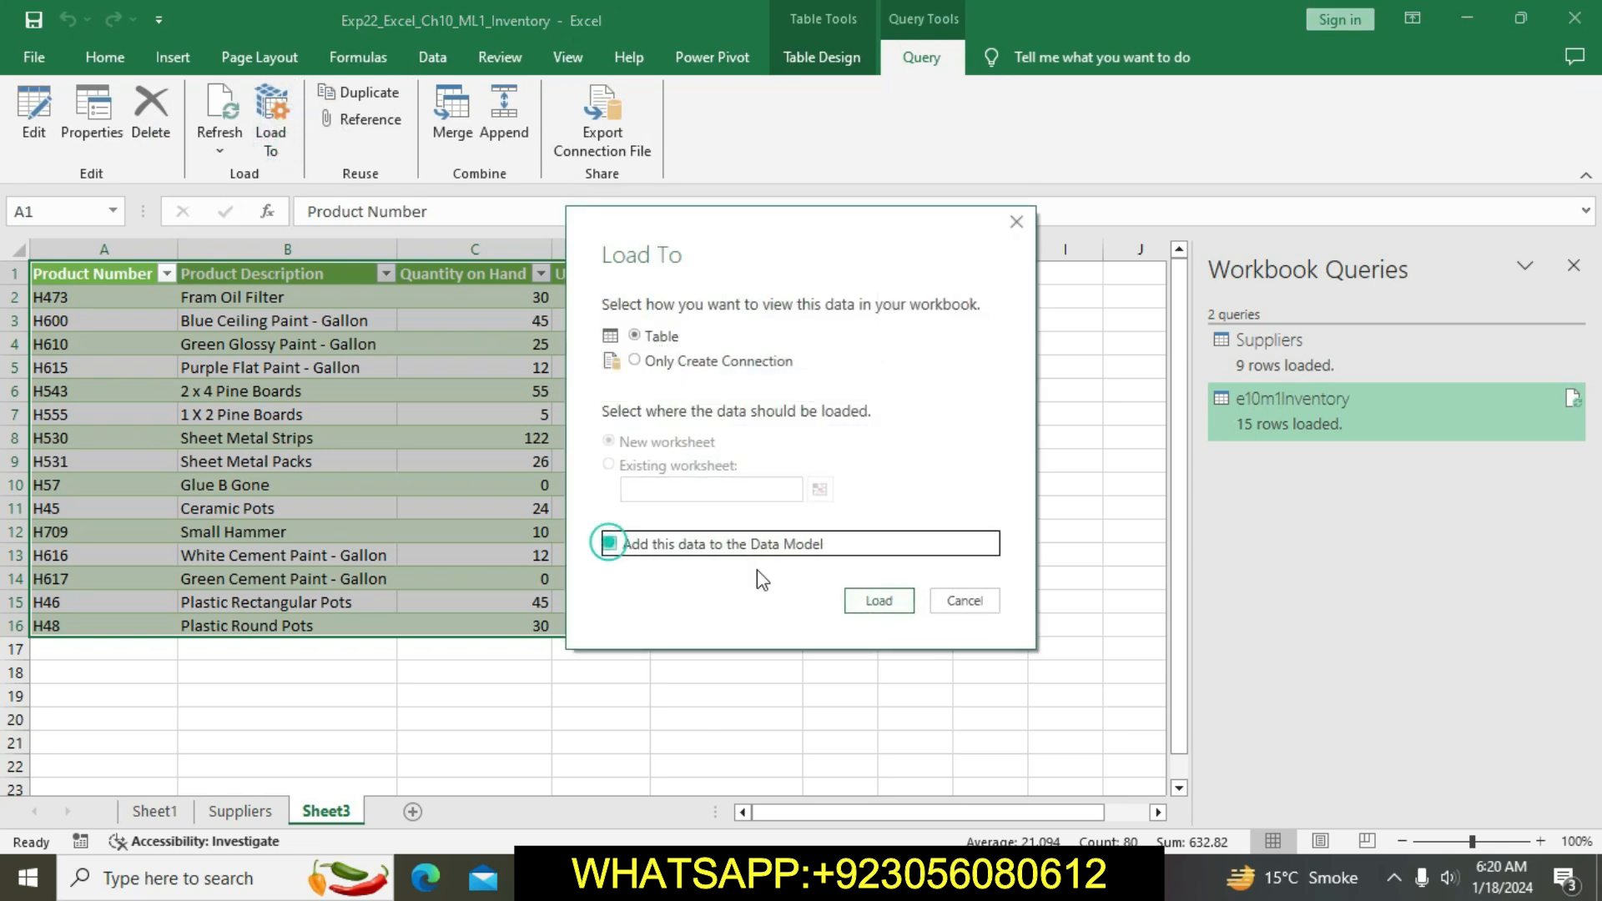
pyautogui.click(880, 599)
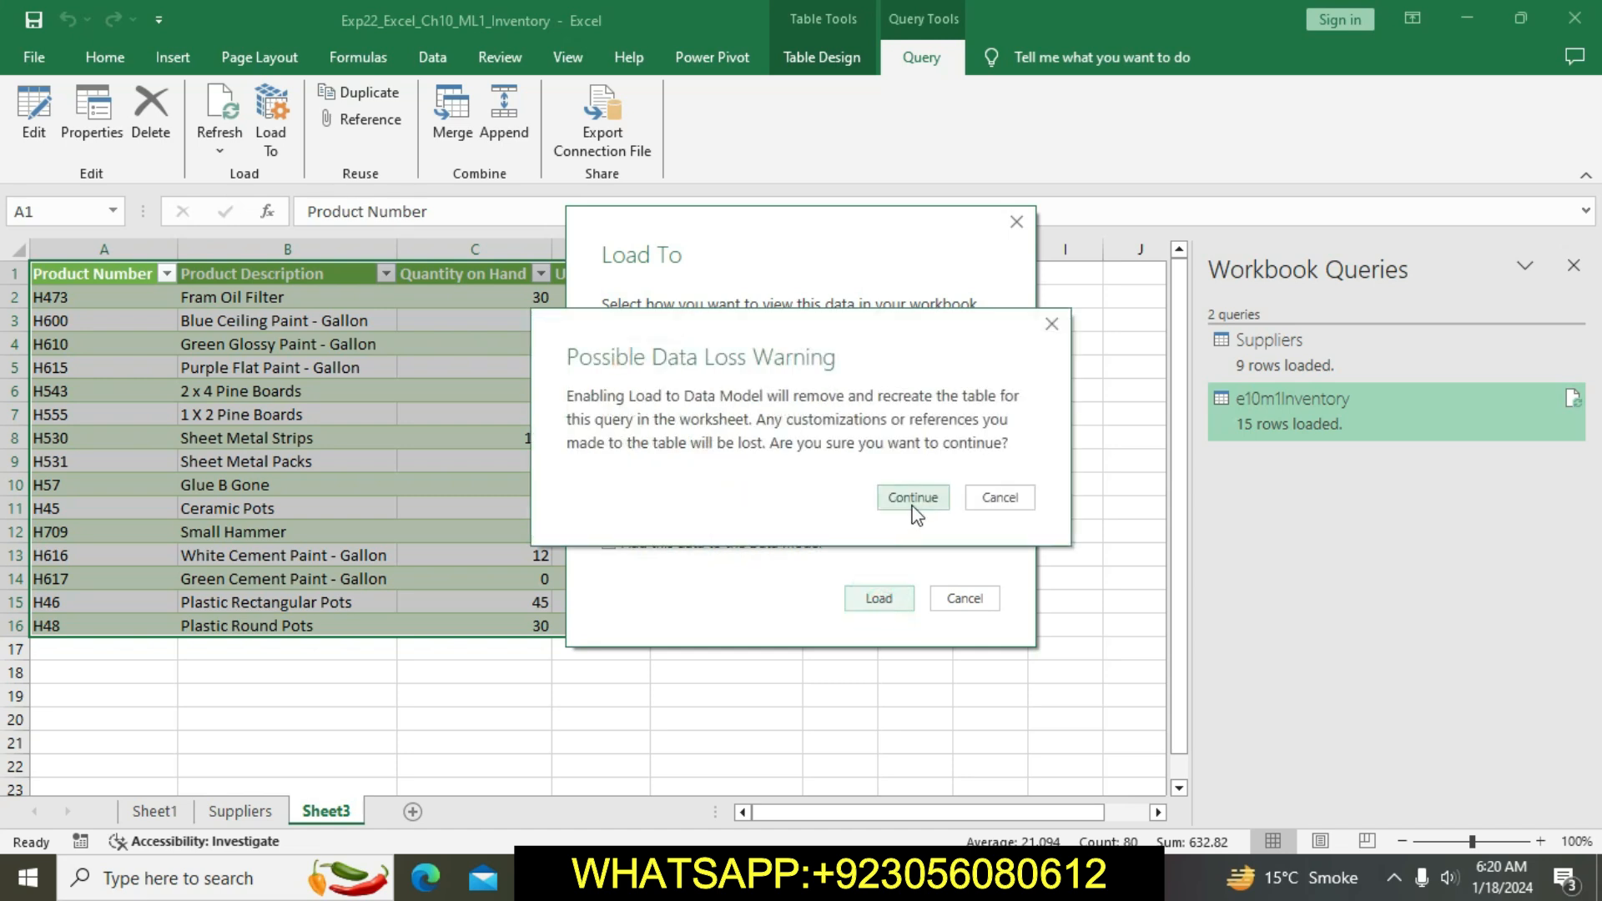
pyautogui.click(913, 499)
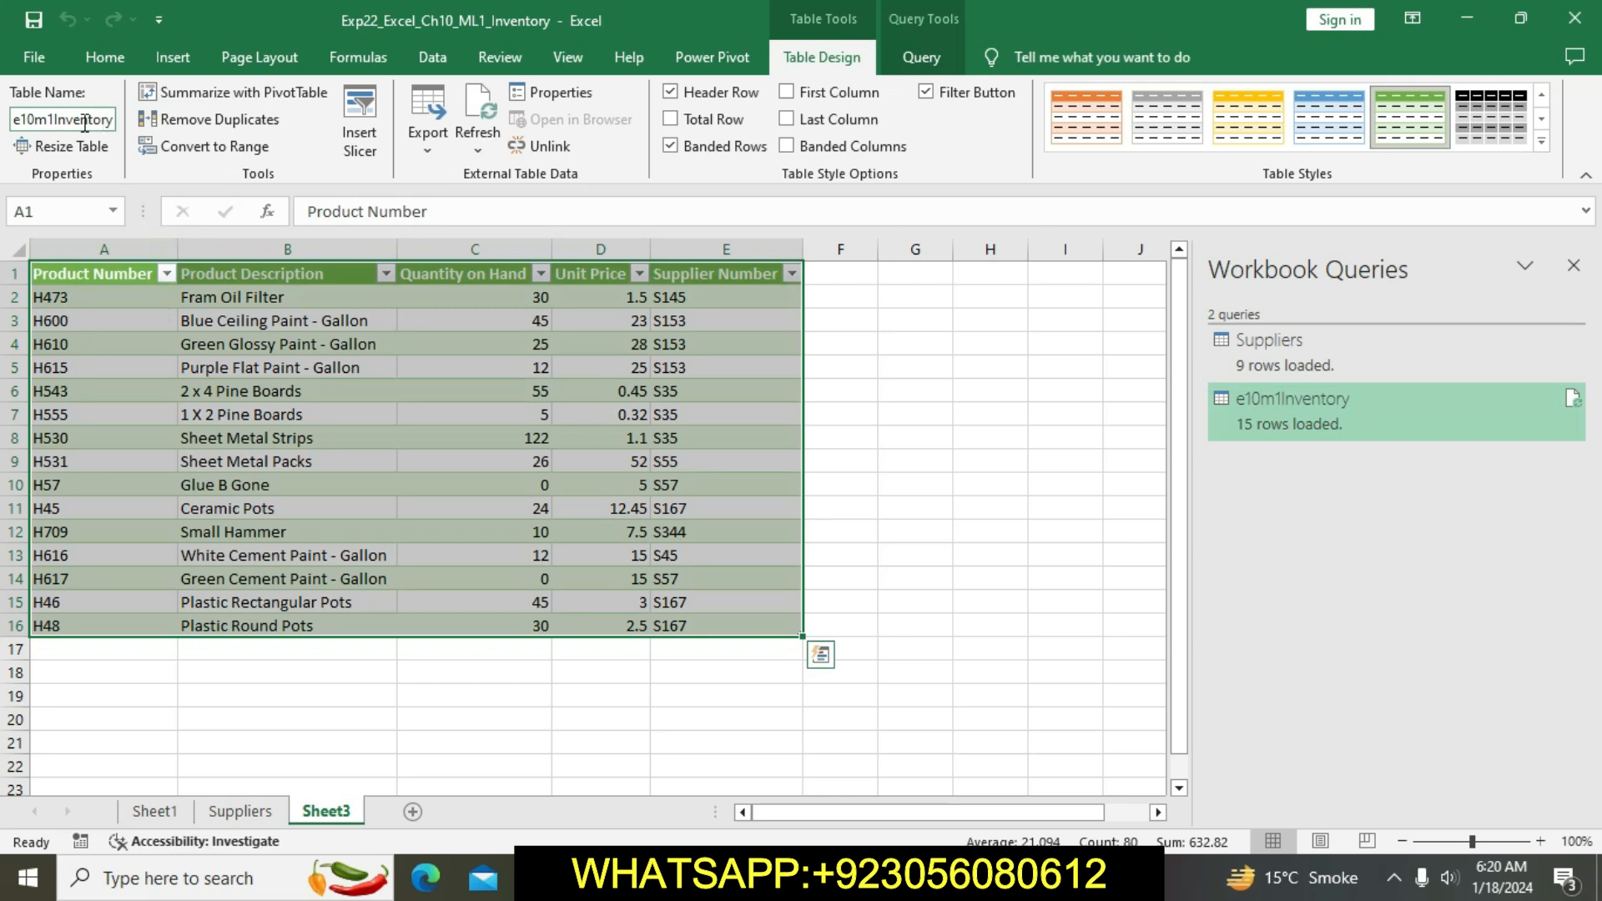
# Step: Copy the table name e10m1Inventory and use it to rename Sheet3 as e10m1Inventory
pyautogui.click(20, 123)
pyautogui.hotkey('ctrl', 'c')
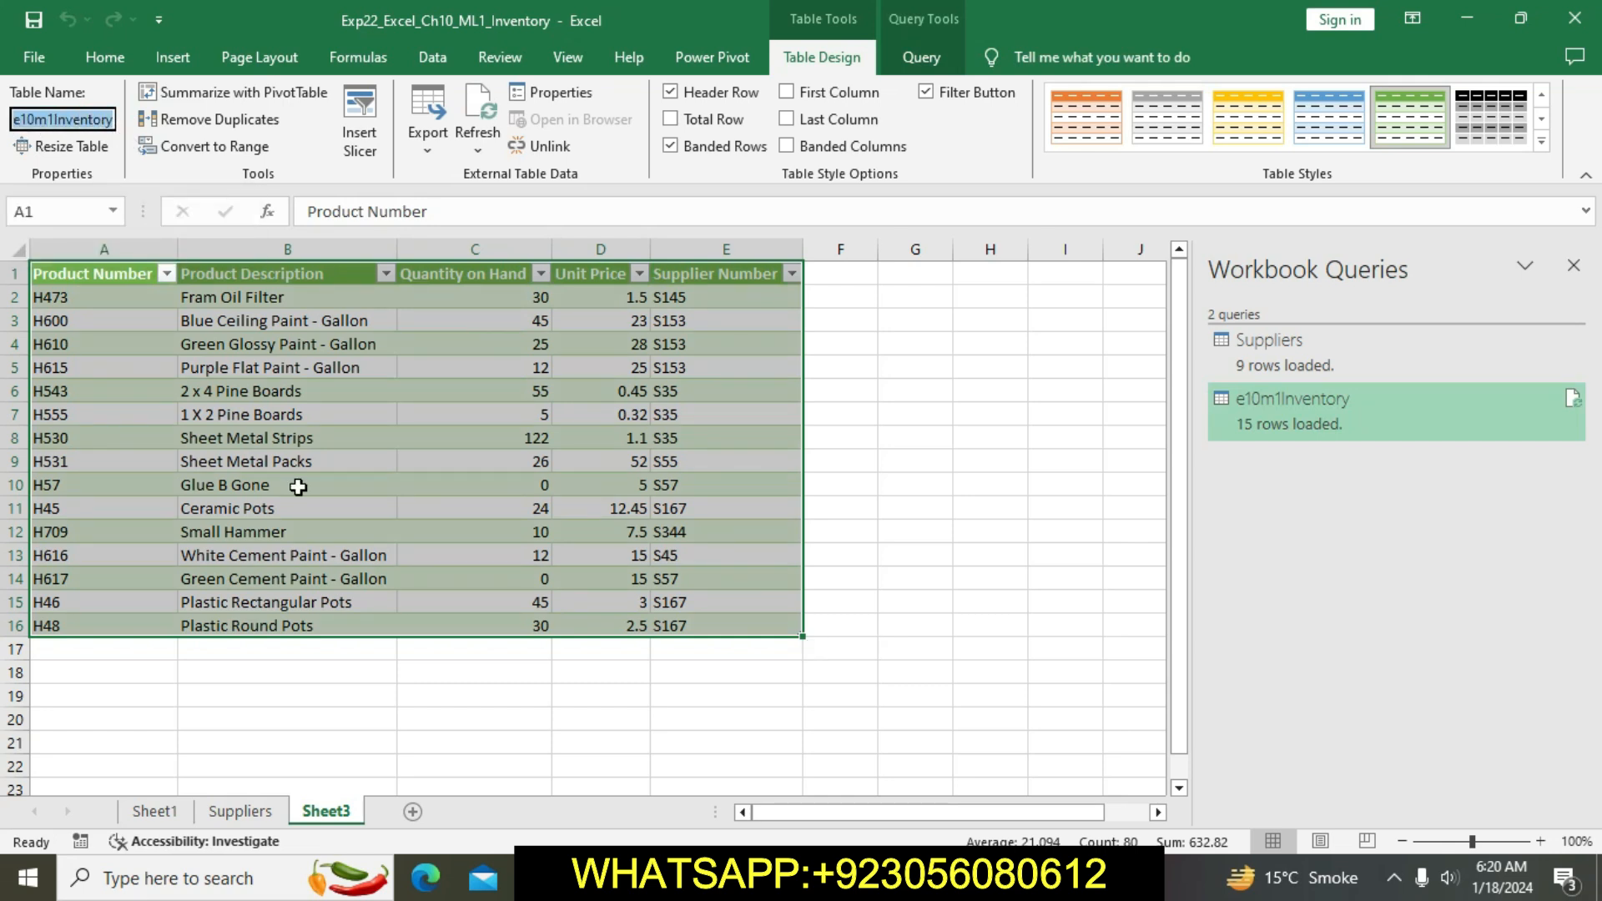
pyautogui.rightClick(331, 832)
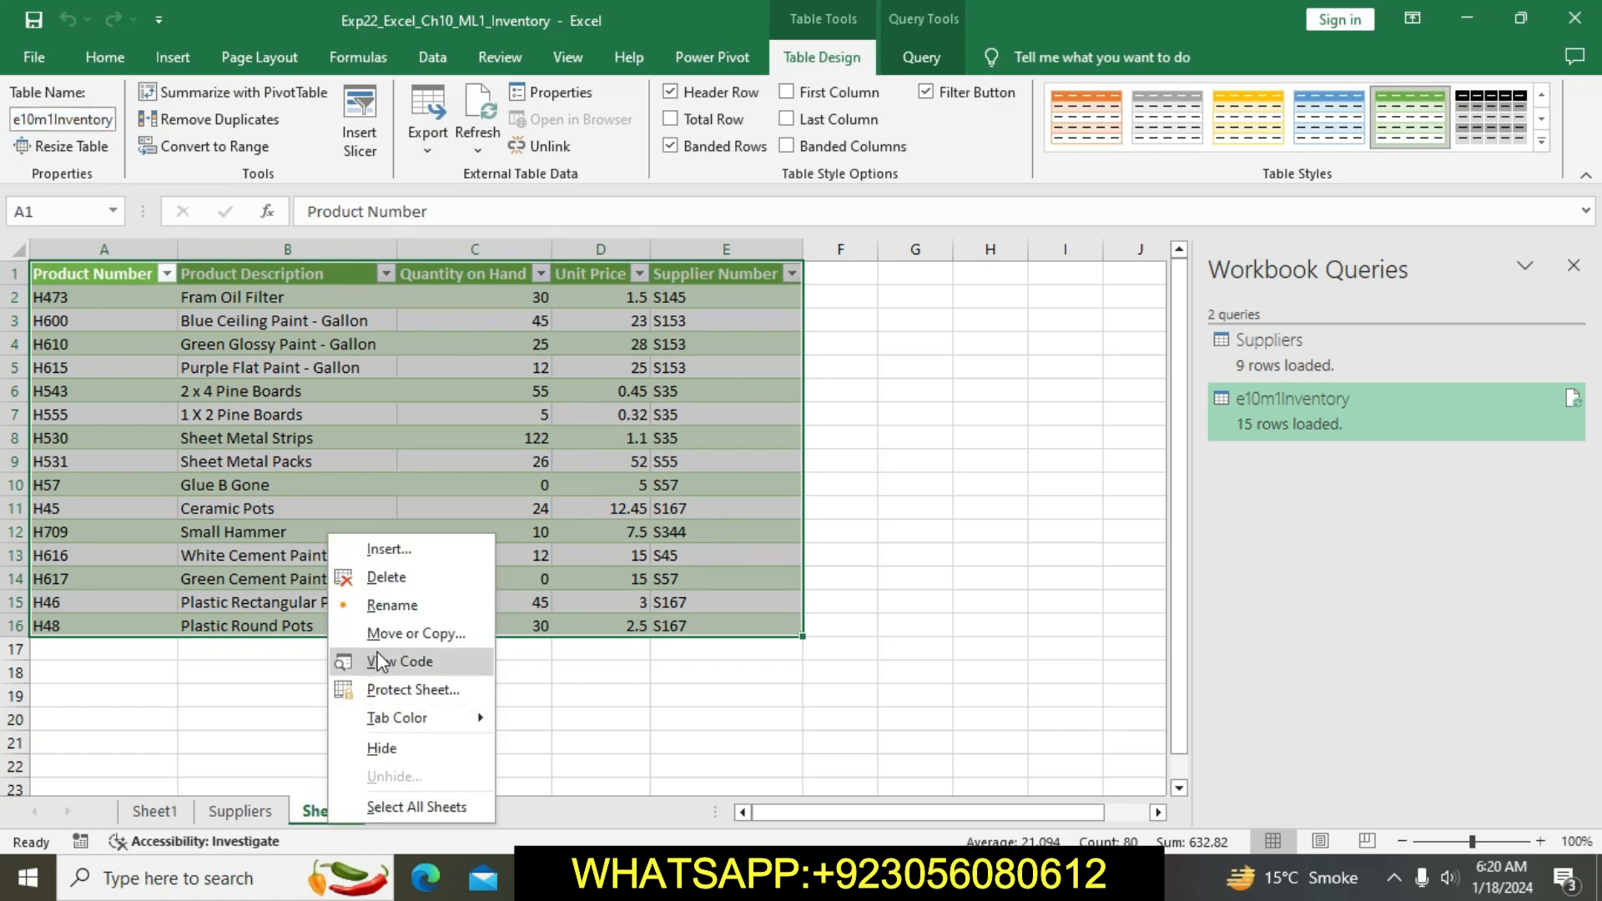
pyautogui.click(389, 603)
pyautogui.hotkey('ctrl', 'v')
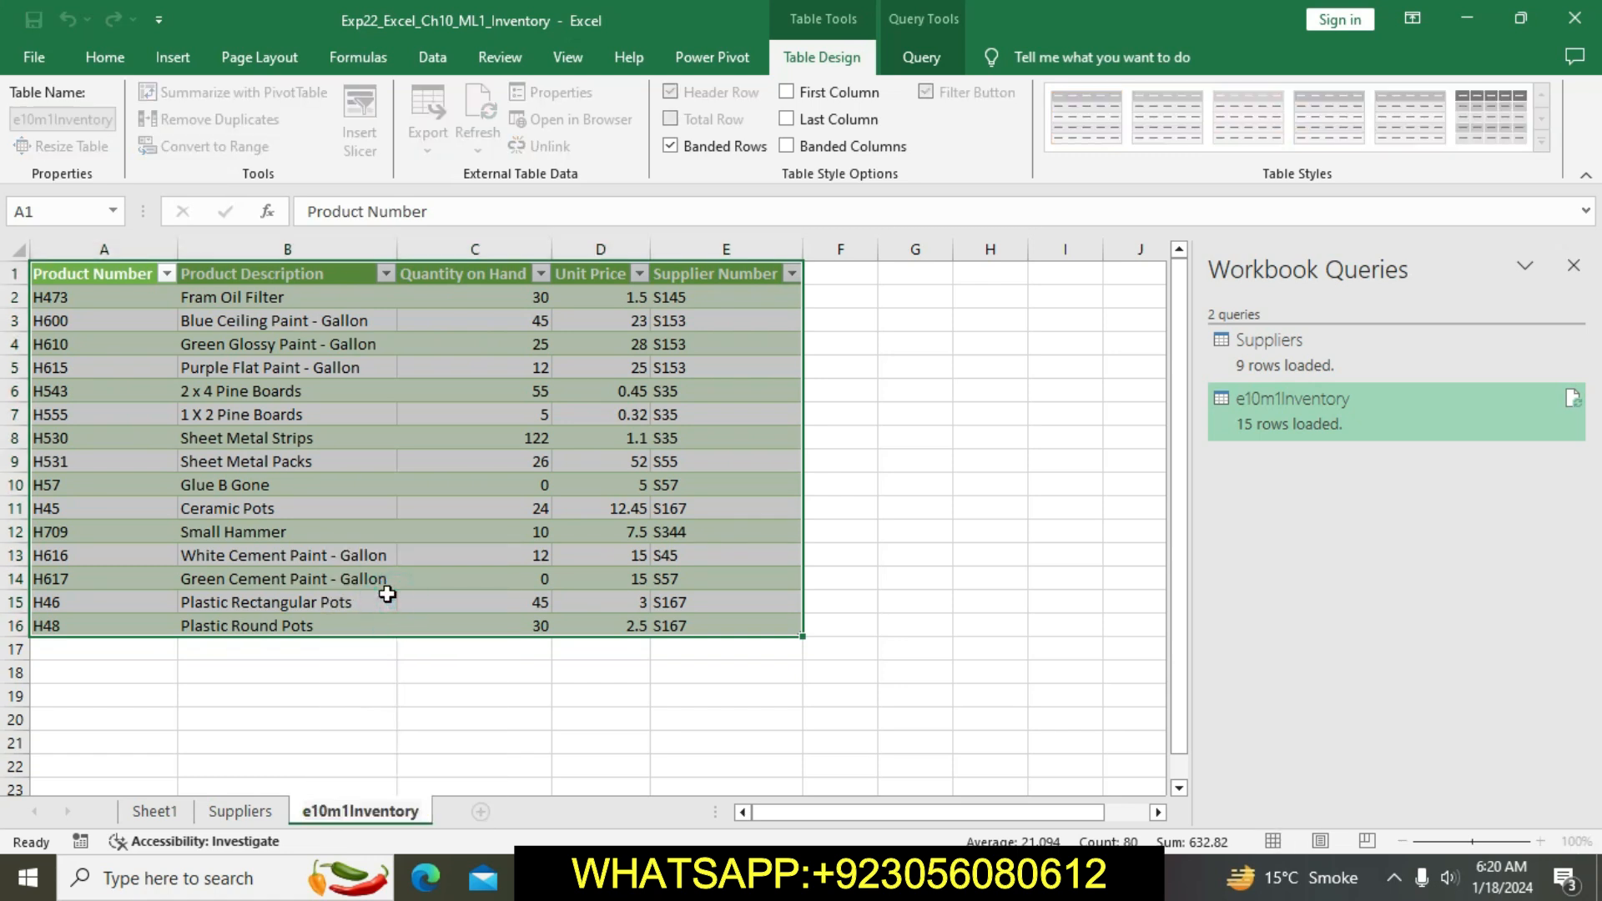
pyautogui.press('Return')
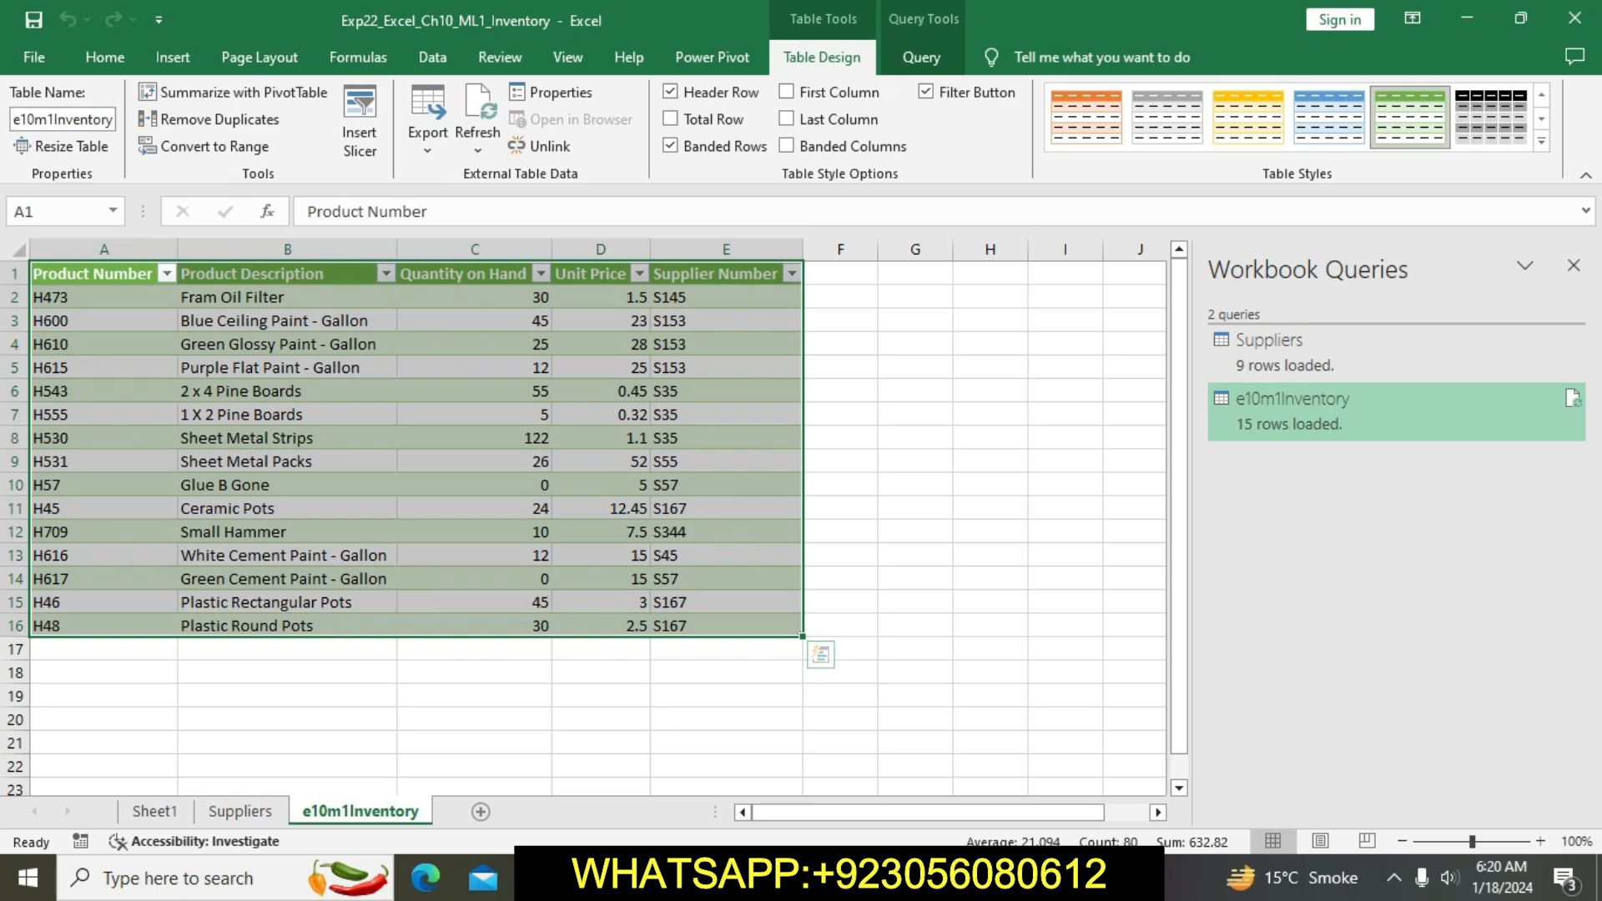
# Step: Switch to Word, clear the highlighting from the instructions of steps 1 to 3, and highlight the step 4 instruction in yellow
pyautogui.hotkey('alt', 'Tab')
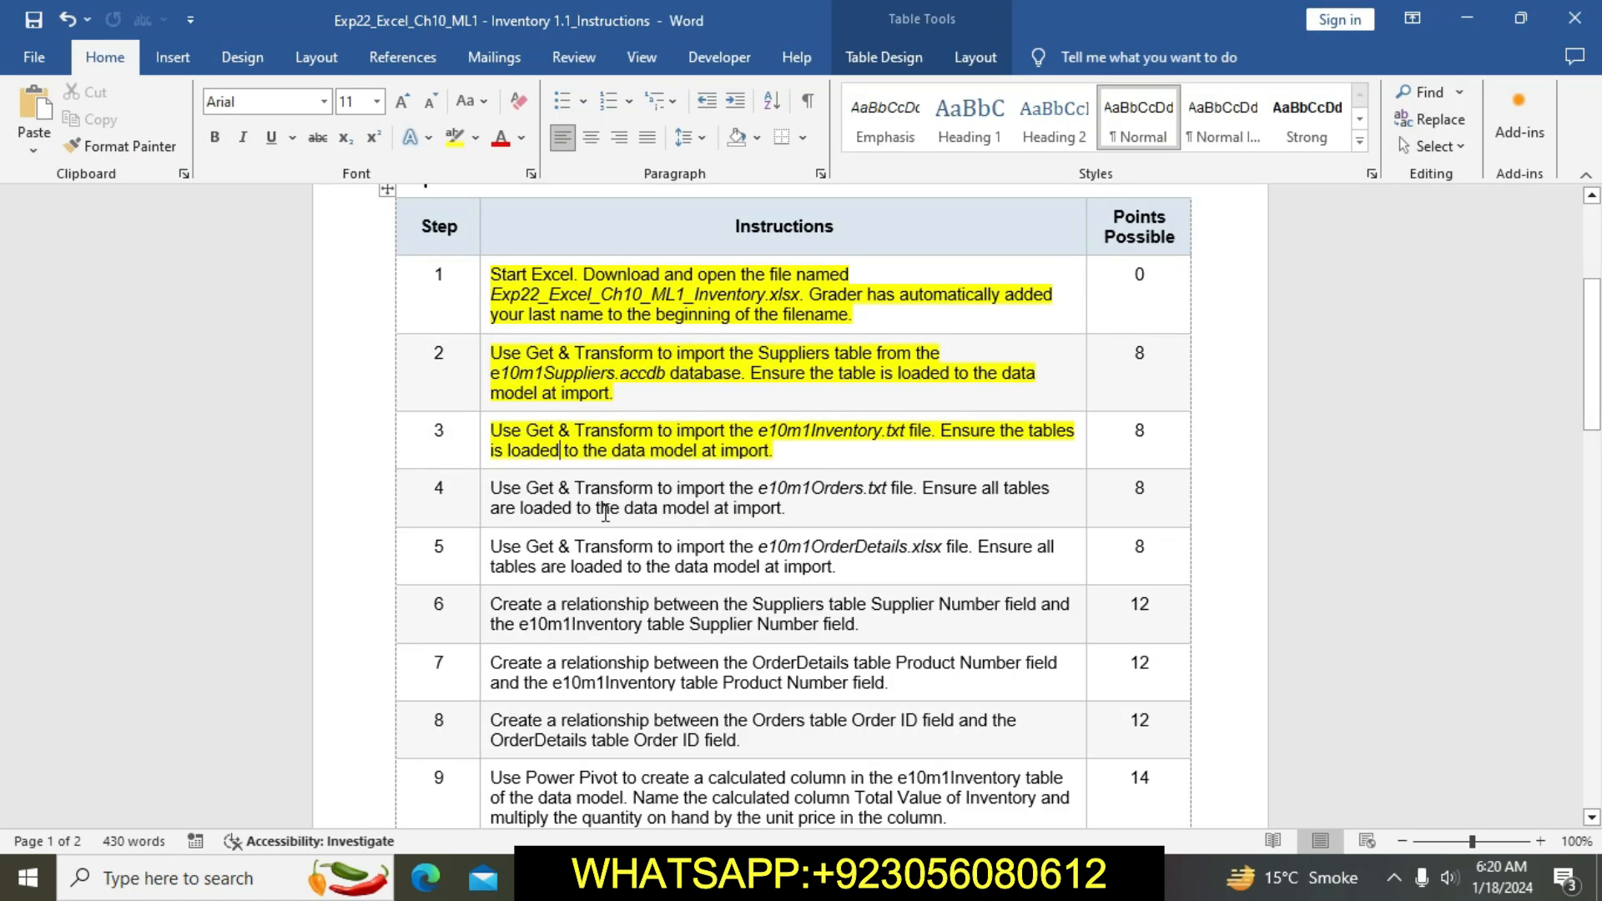
pyautogui.moveTo(790, 458); pyautogui.dragTo(534, 283)
pyautogui.click(477, 485)
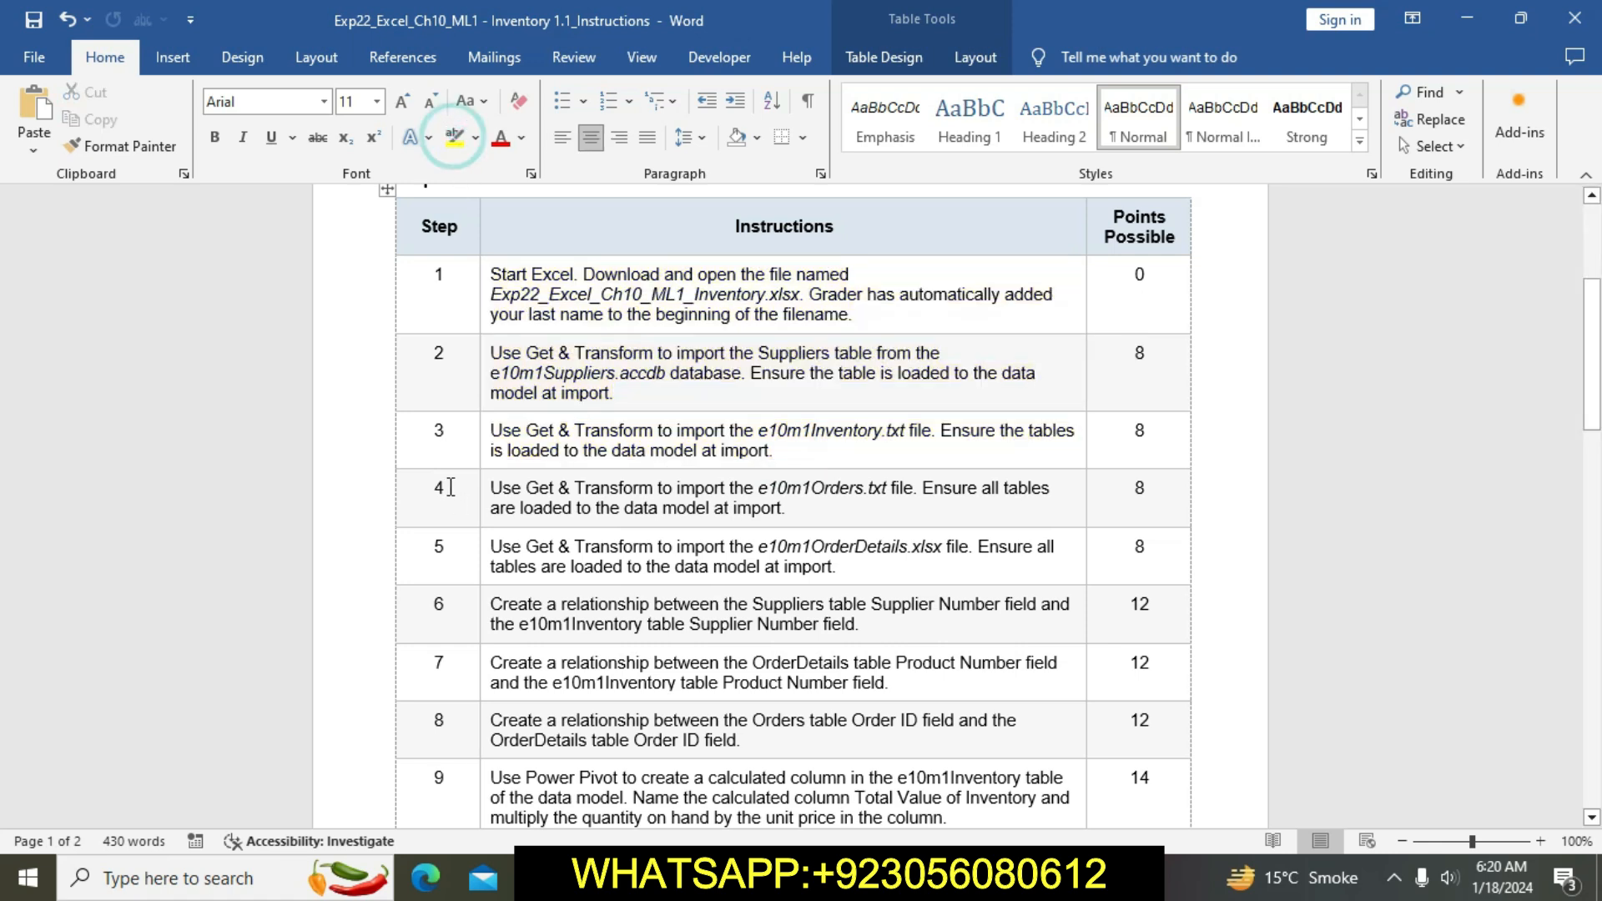
pyautogui.click(478, 488)
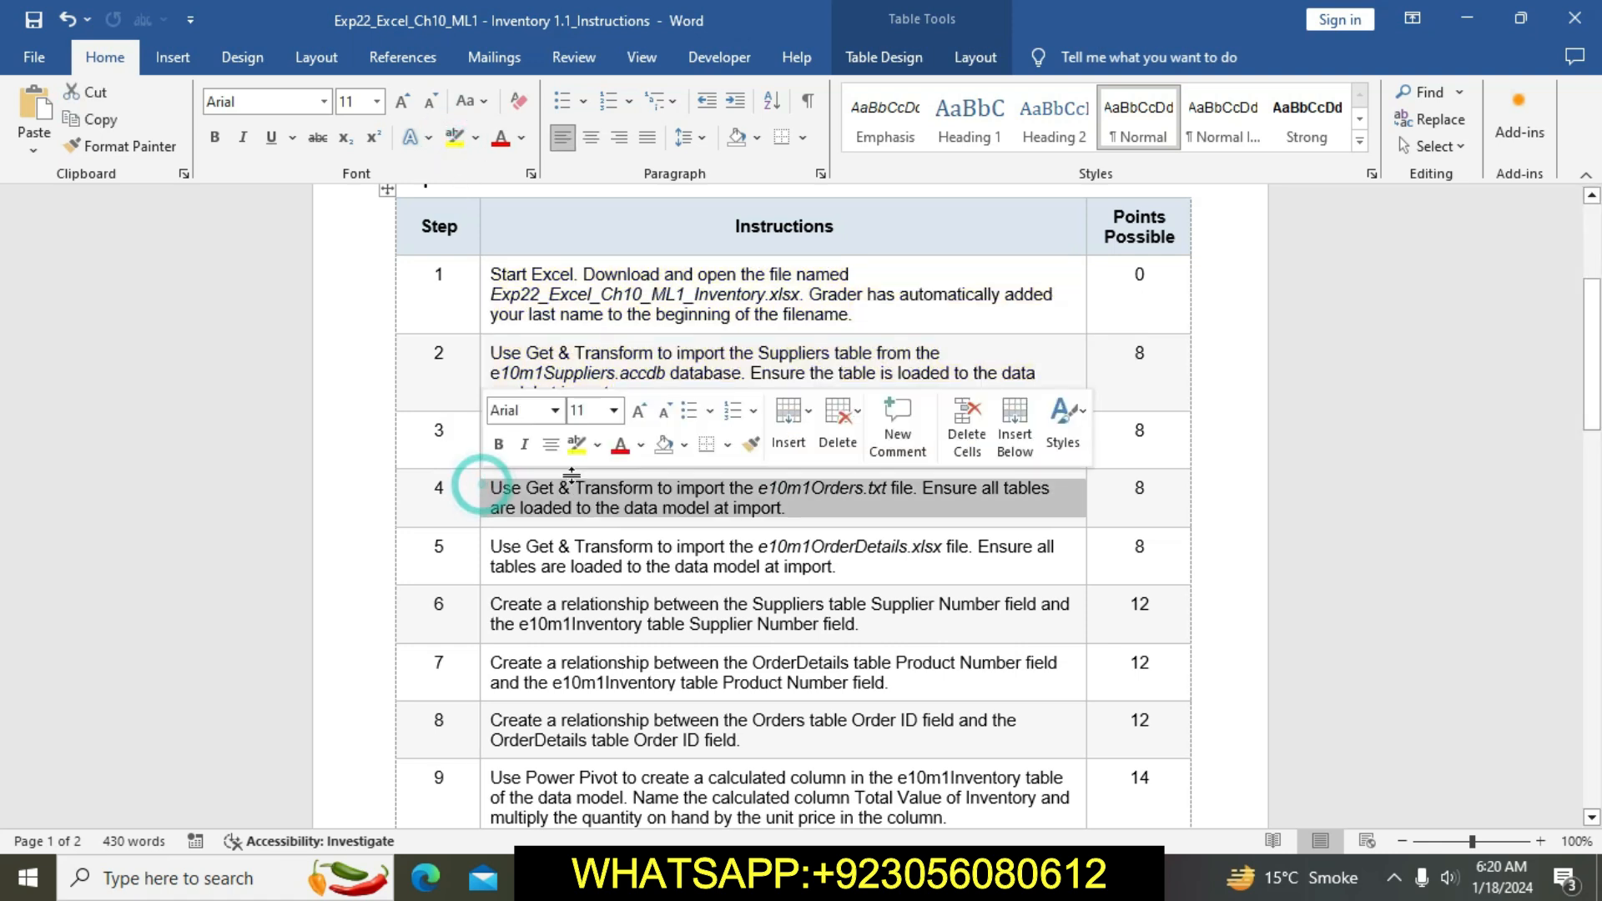
pyautogui.click(577, 445)
pyautogui.click(618, 488)
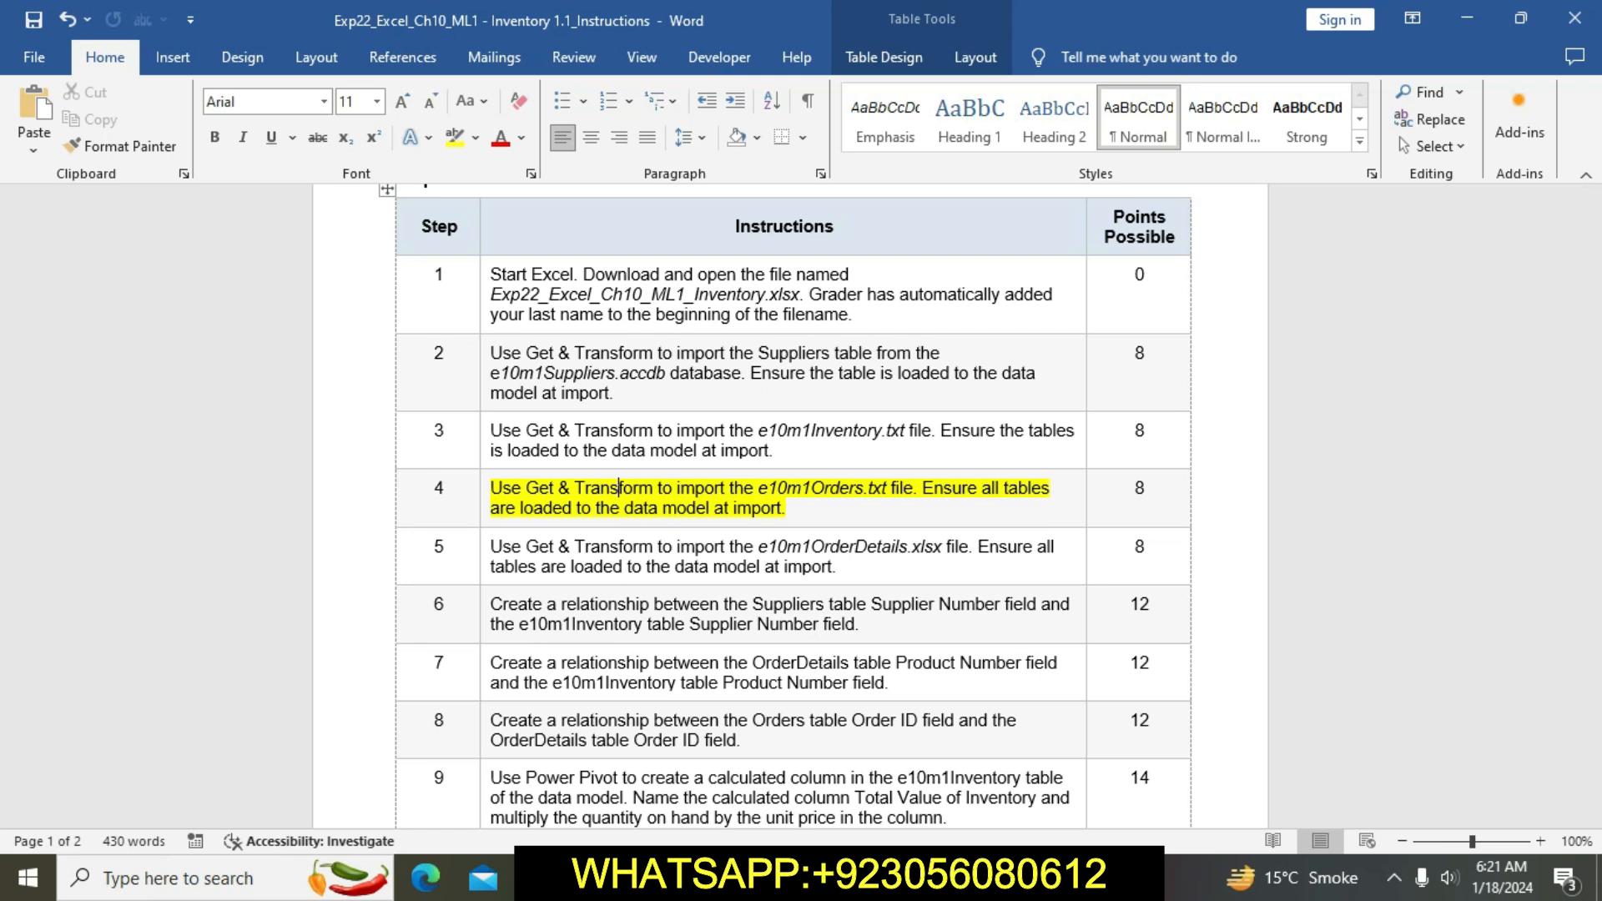
# Step: Return to the Excel workbook and import the e10m1Orders text file as a new query, loading it to a new sheet
pyautogui.moveTo(769, 878)
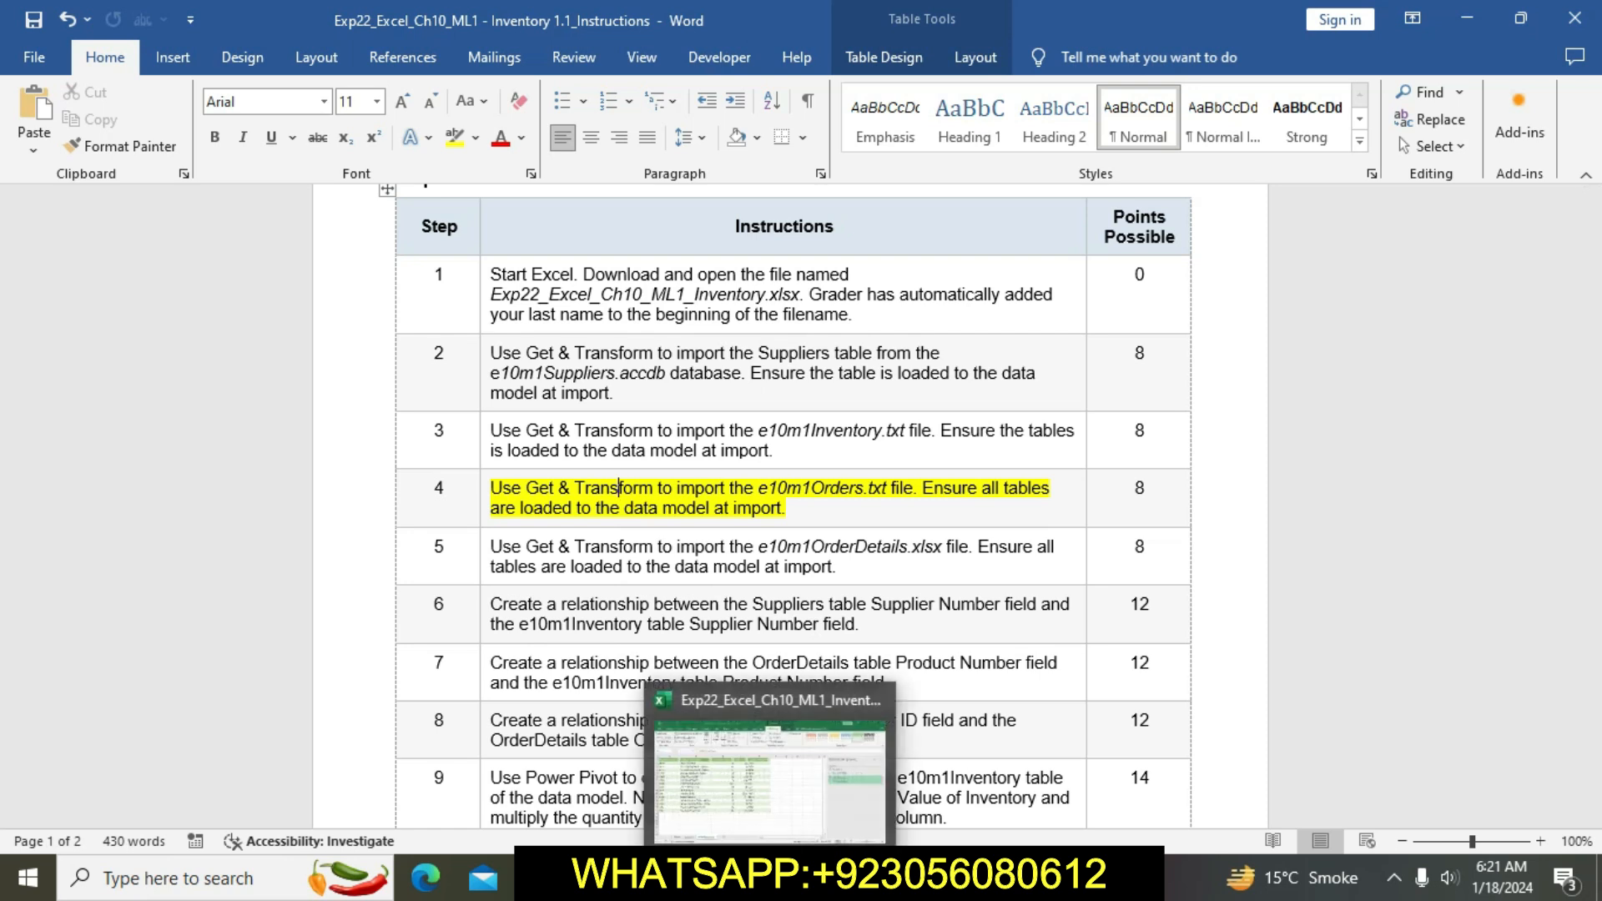
pyautogui.click(769, 775)
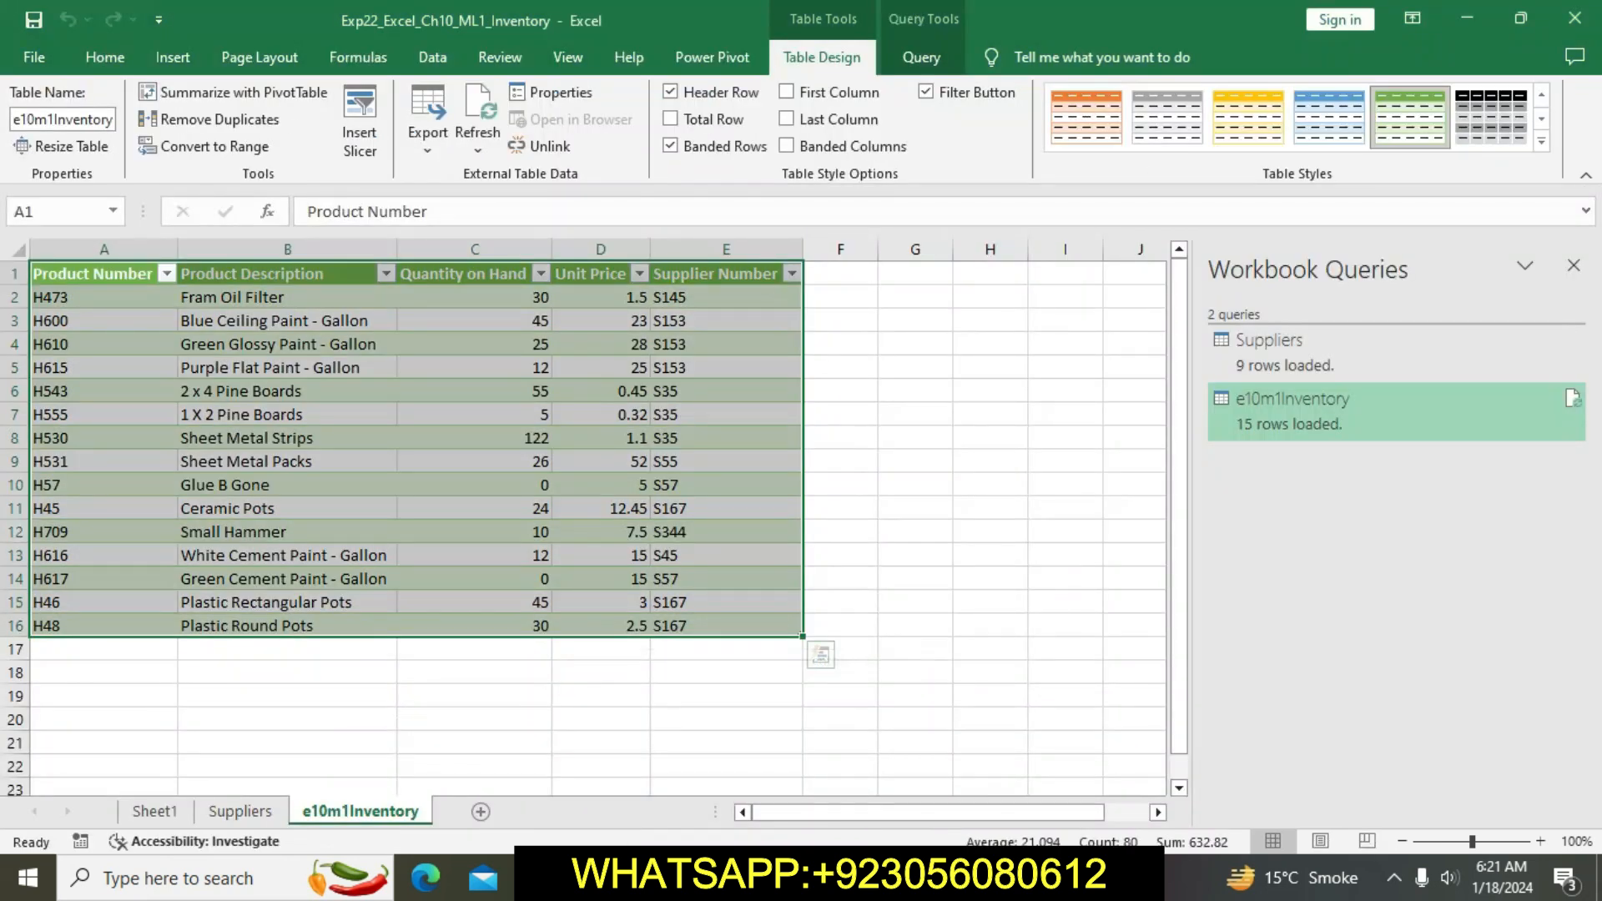
pyautogui.click(950, 705)
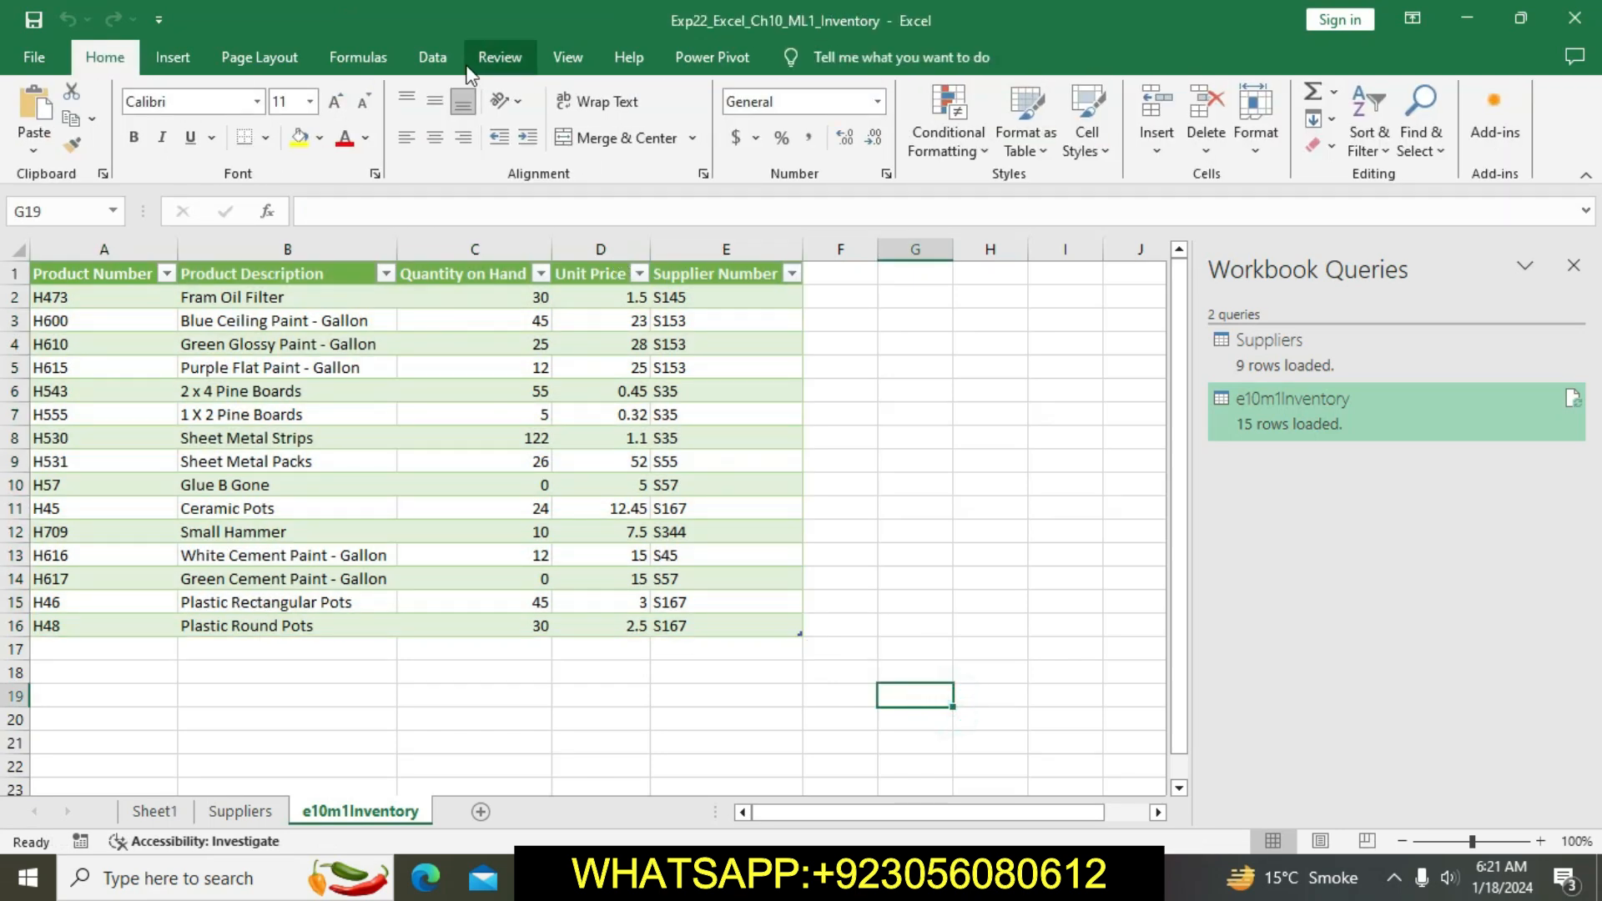
pyautogui.click(436, 58)
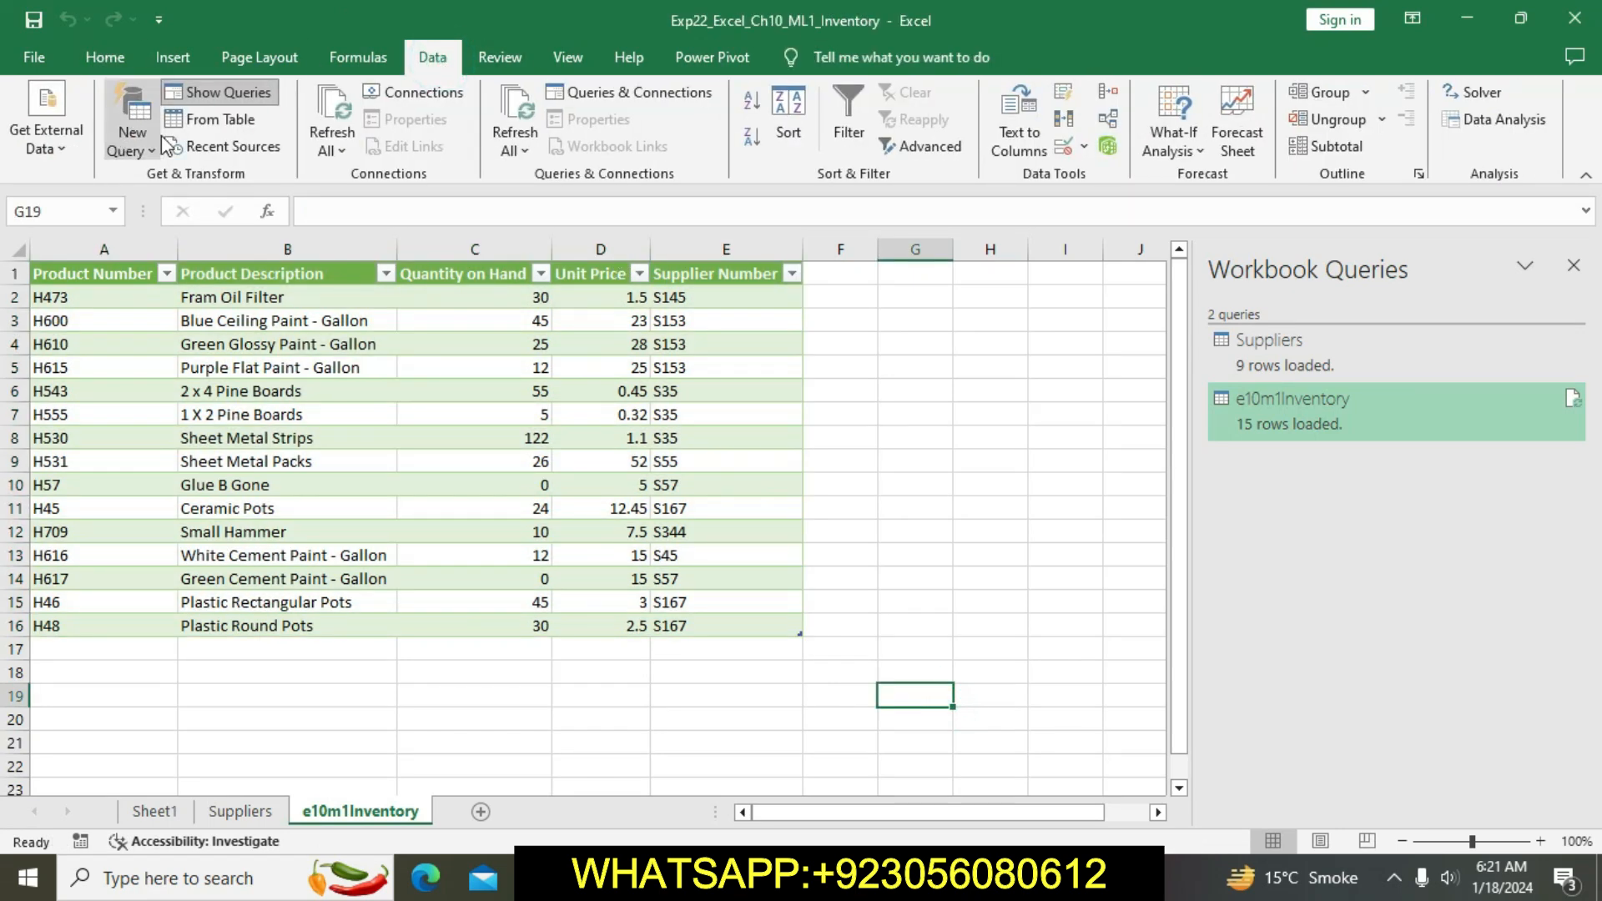
pyautogui.click(146, 153)
pyautogui.click(167, 188)
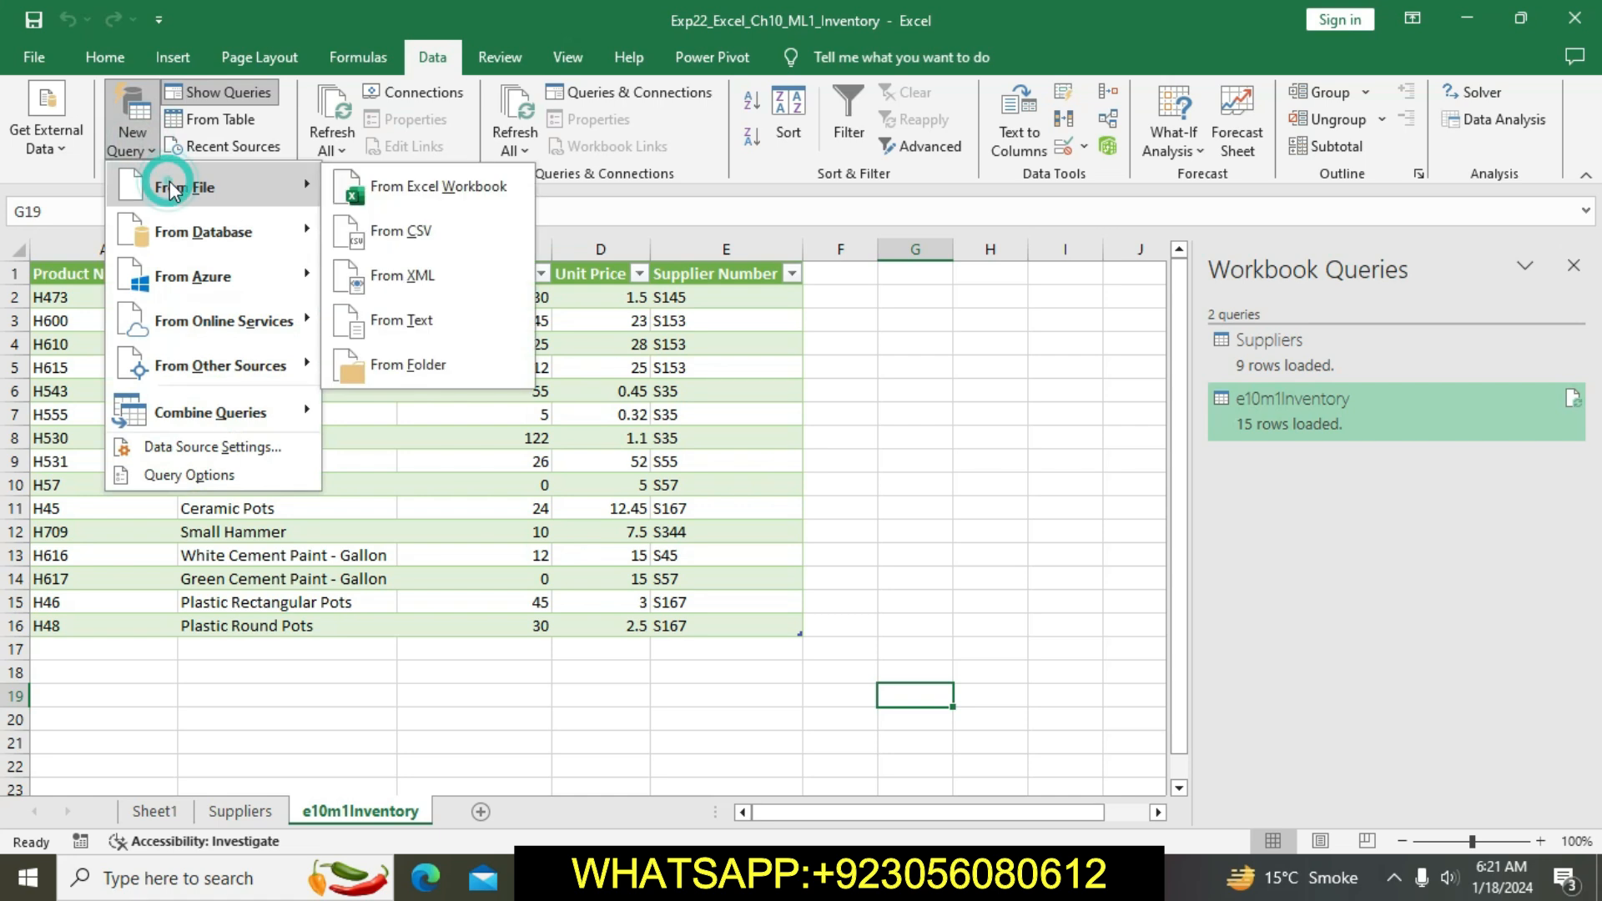
pyautogui.click(386, 317)
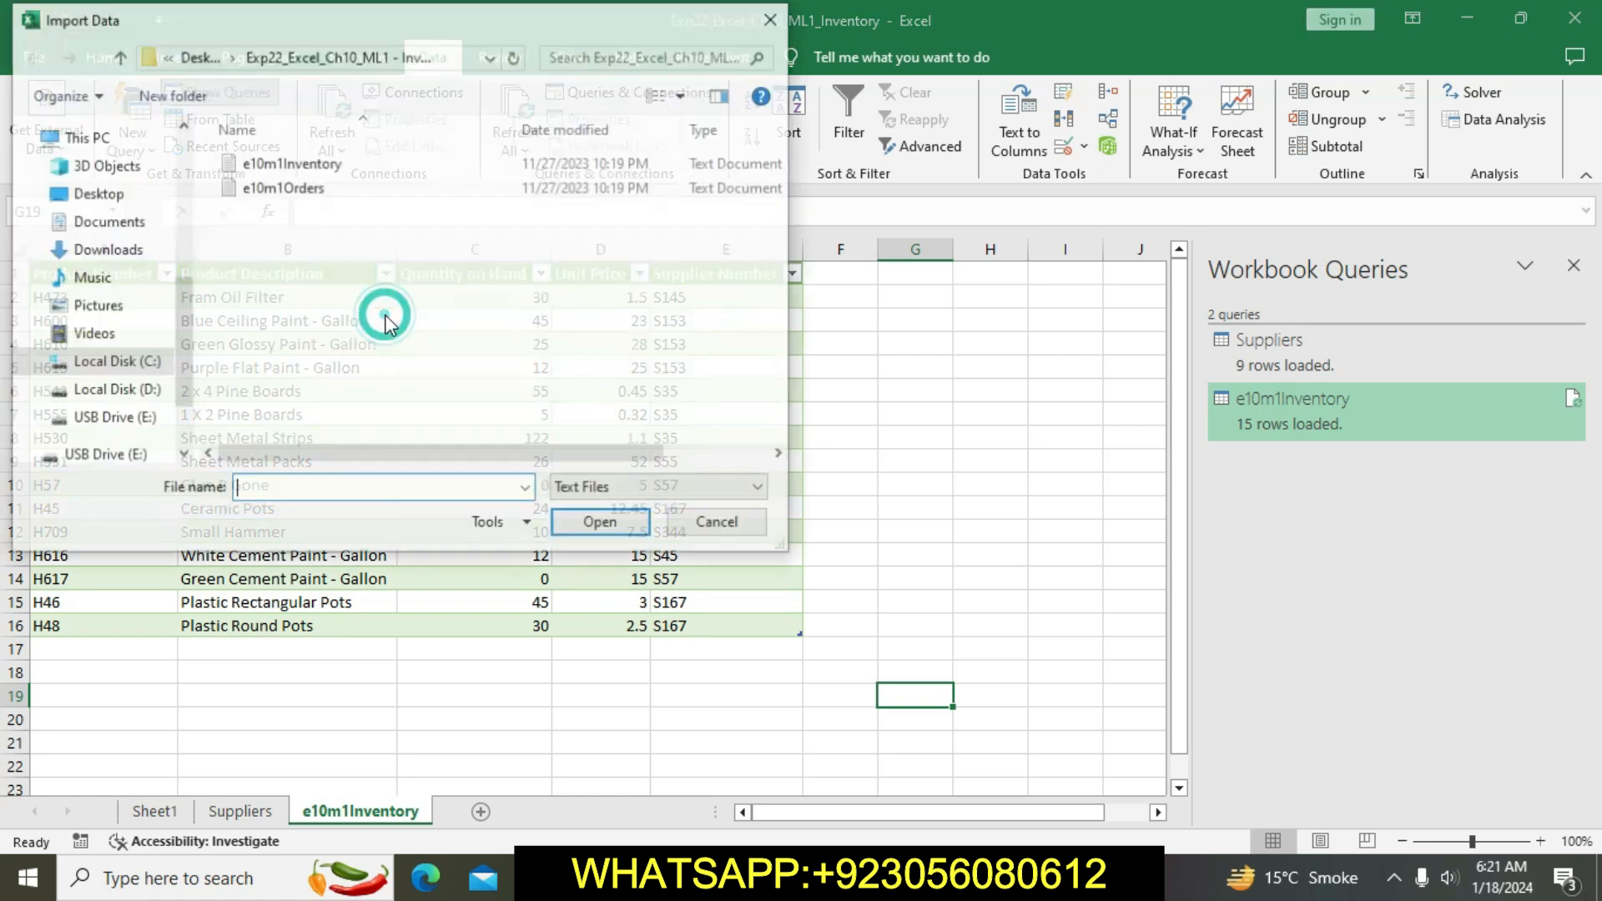
pyautogui.click(337, 192)
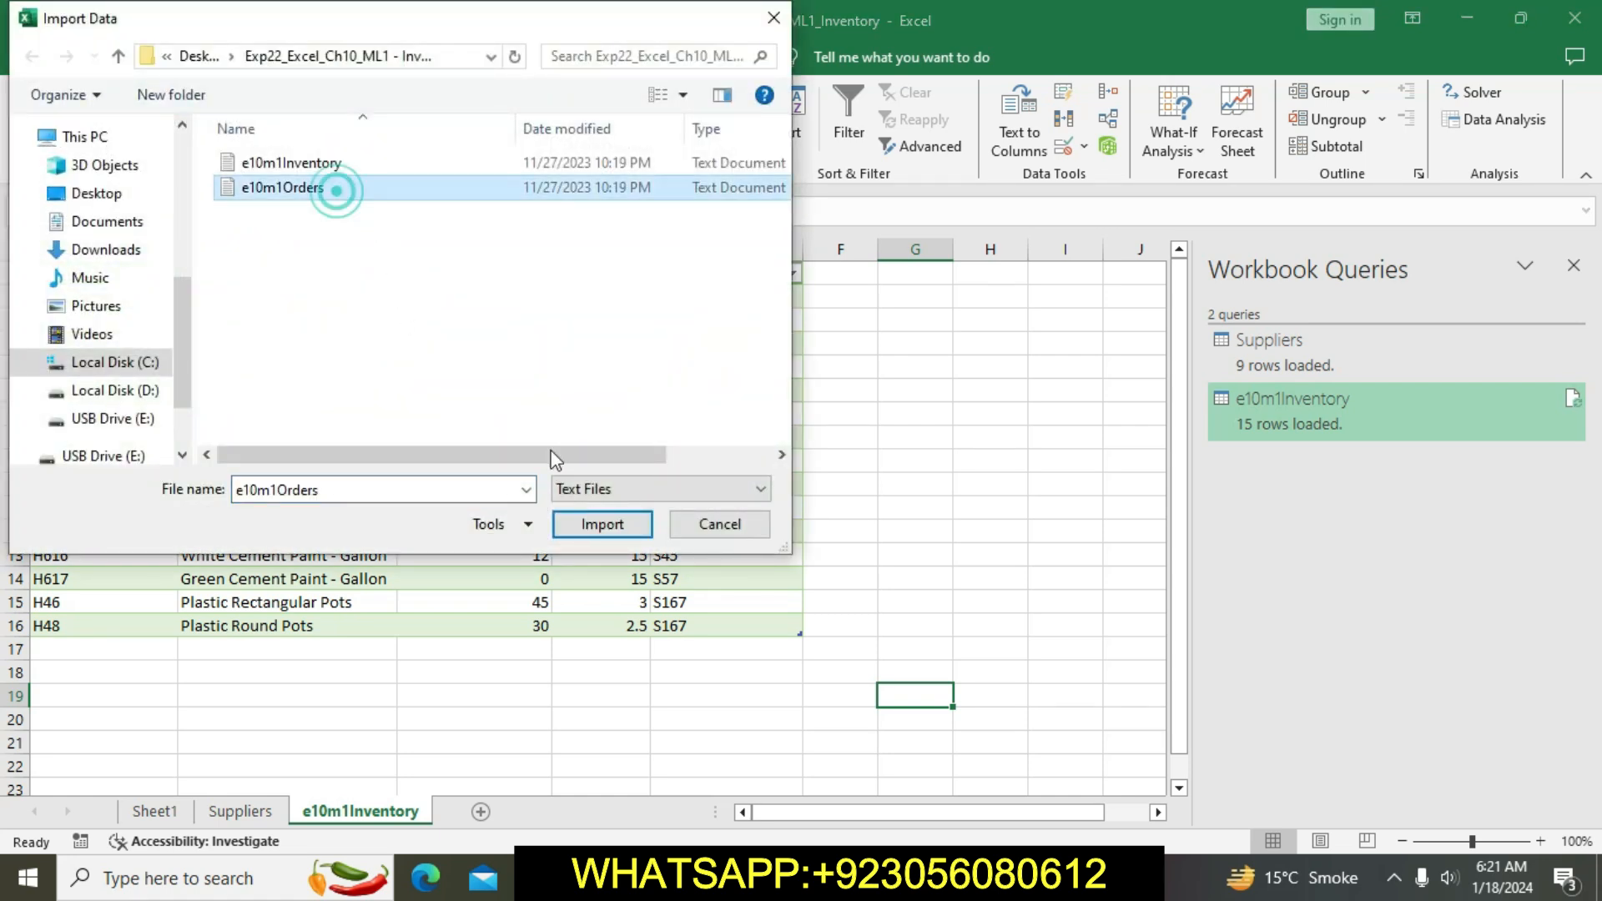
pyautogui.click(604, 526)
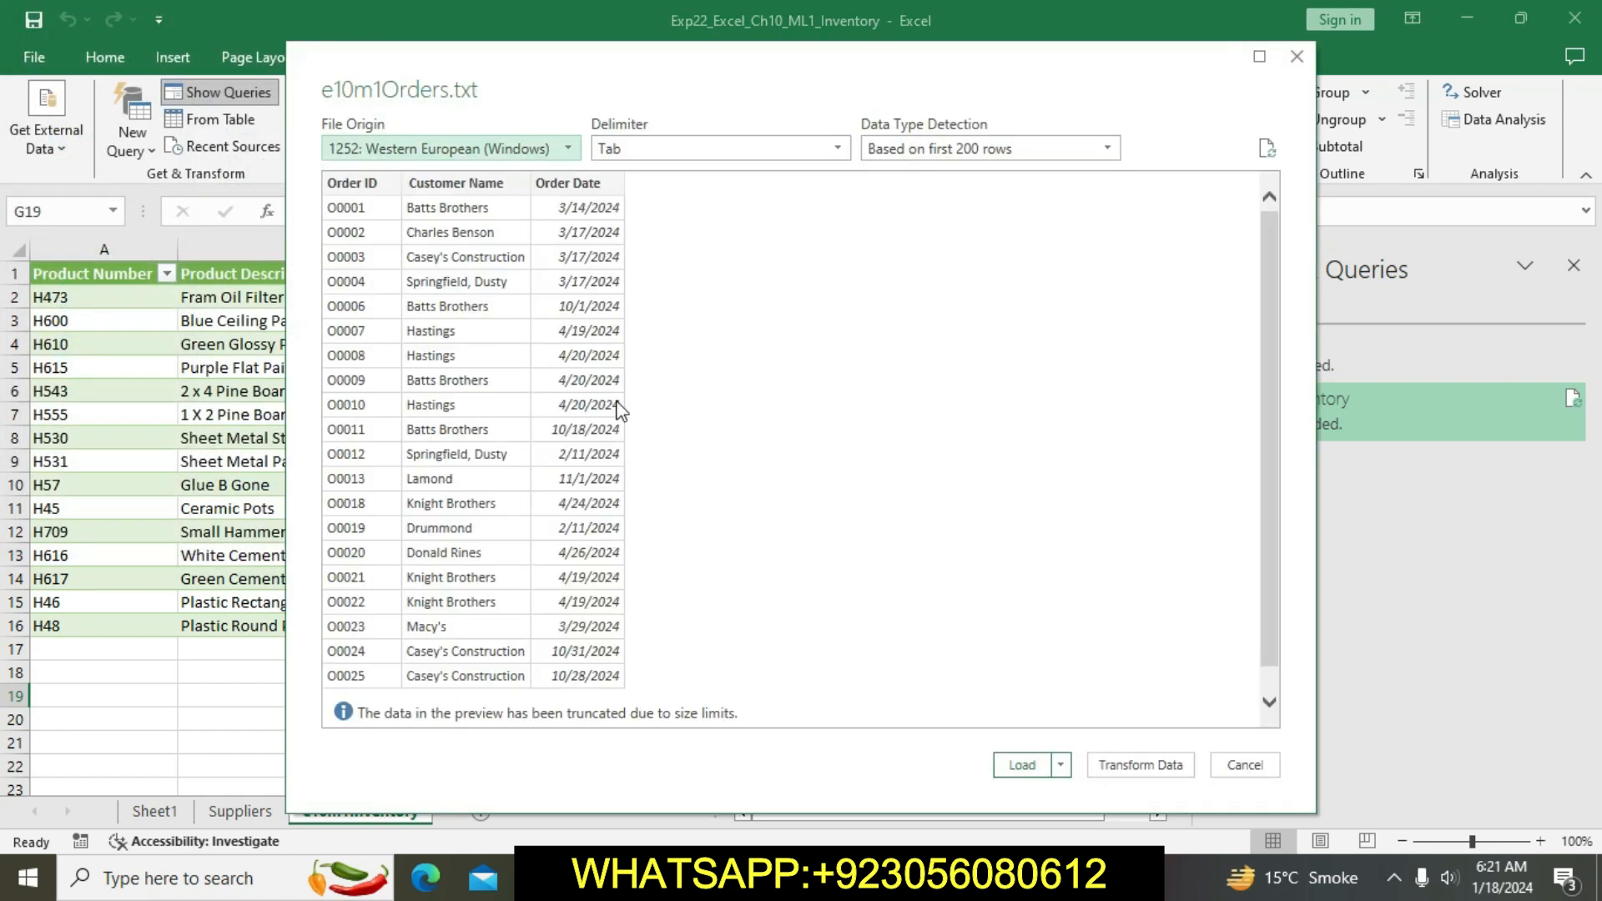
pyautogui.click(1033, 767)
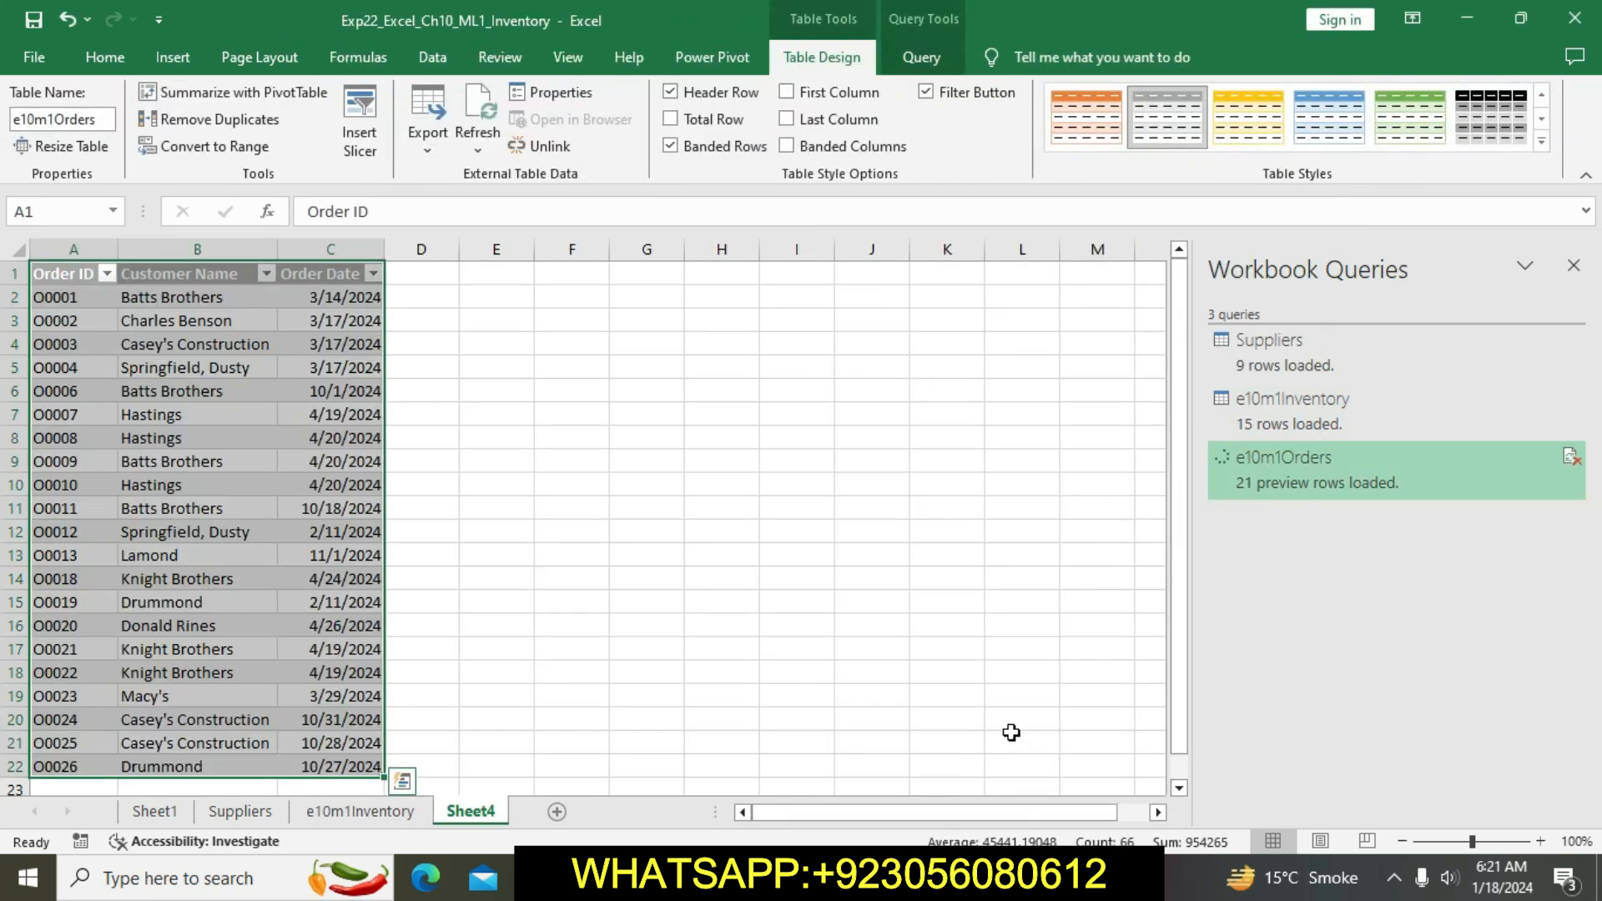
# Step: Change the e10m1Orders query's load settings to add its data to the Data Model, keeping it as a table
pyautogui.click(917, 58)
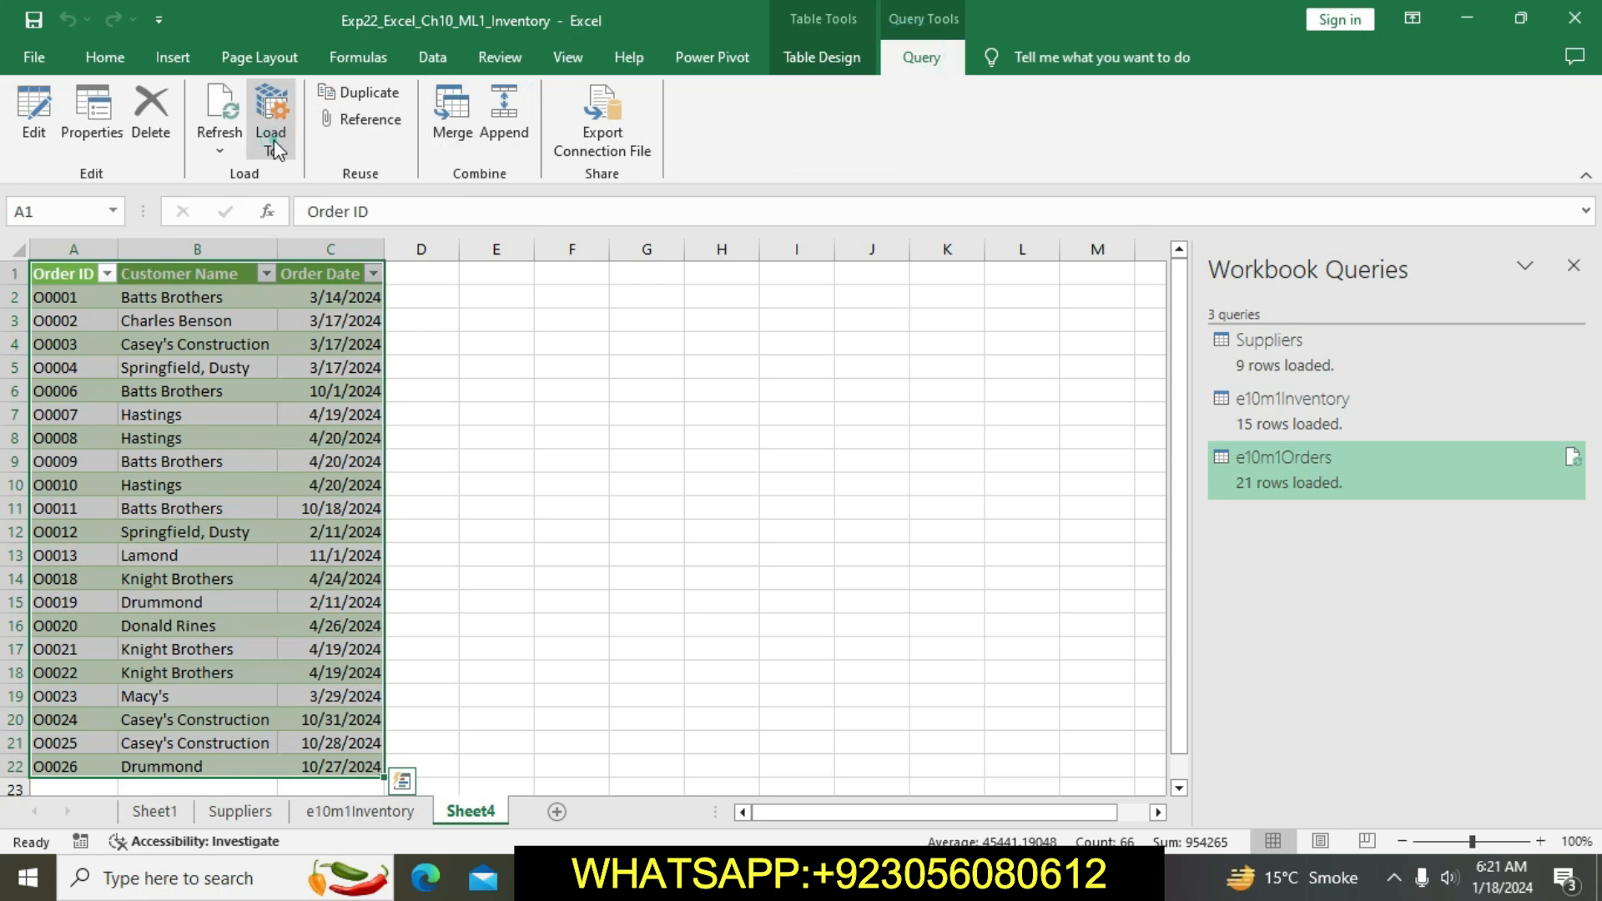
pyautogui.click(275, 148)
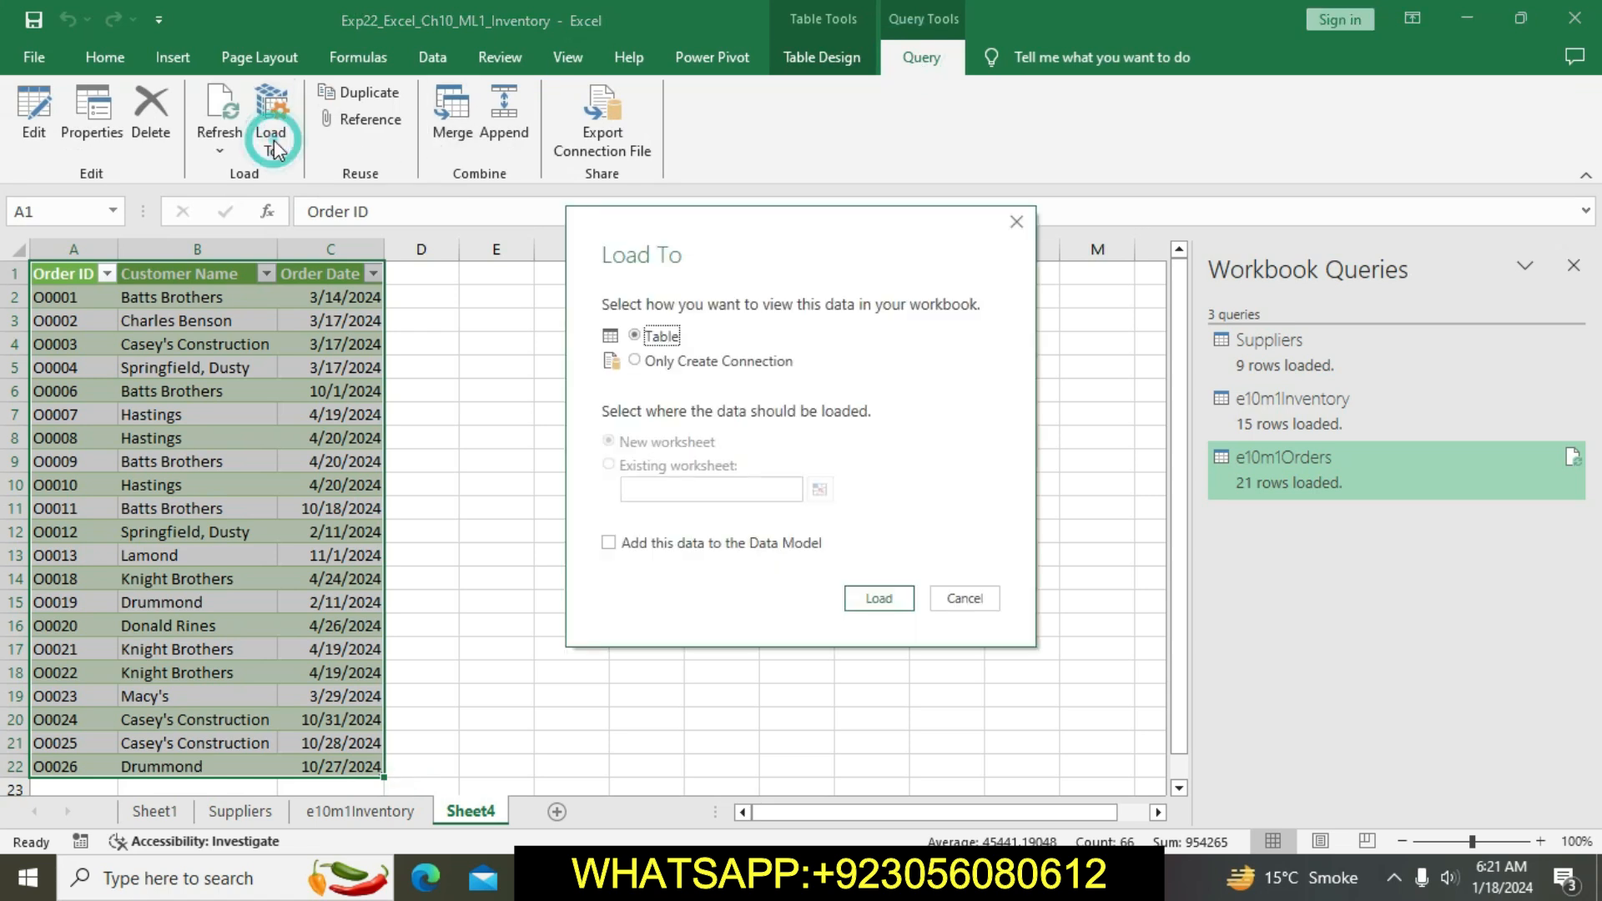
pyautogui.click(610, 543)
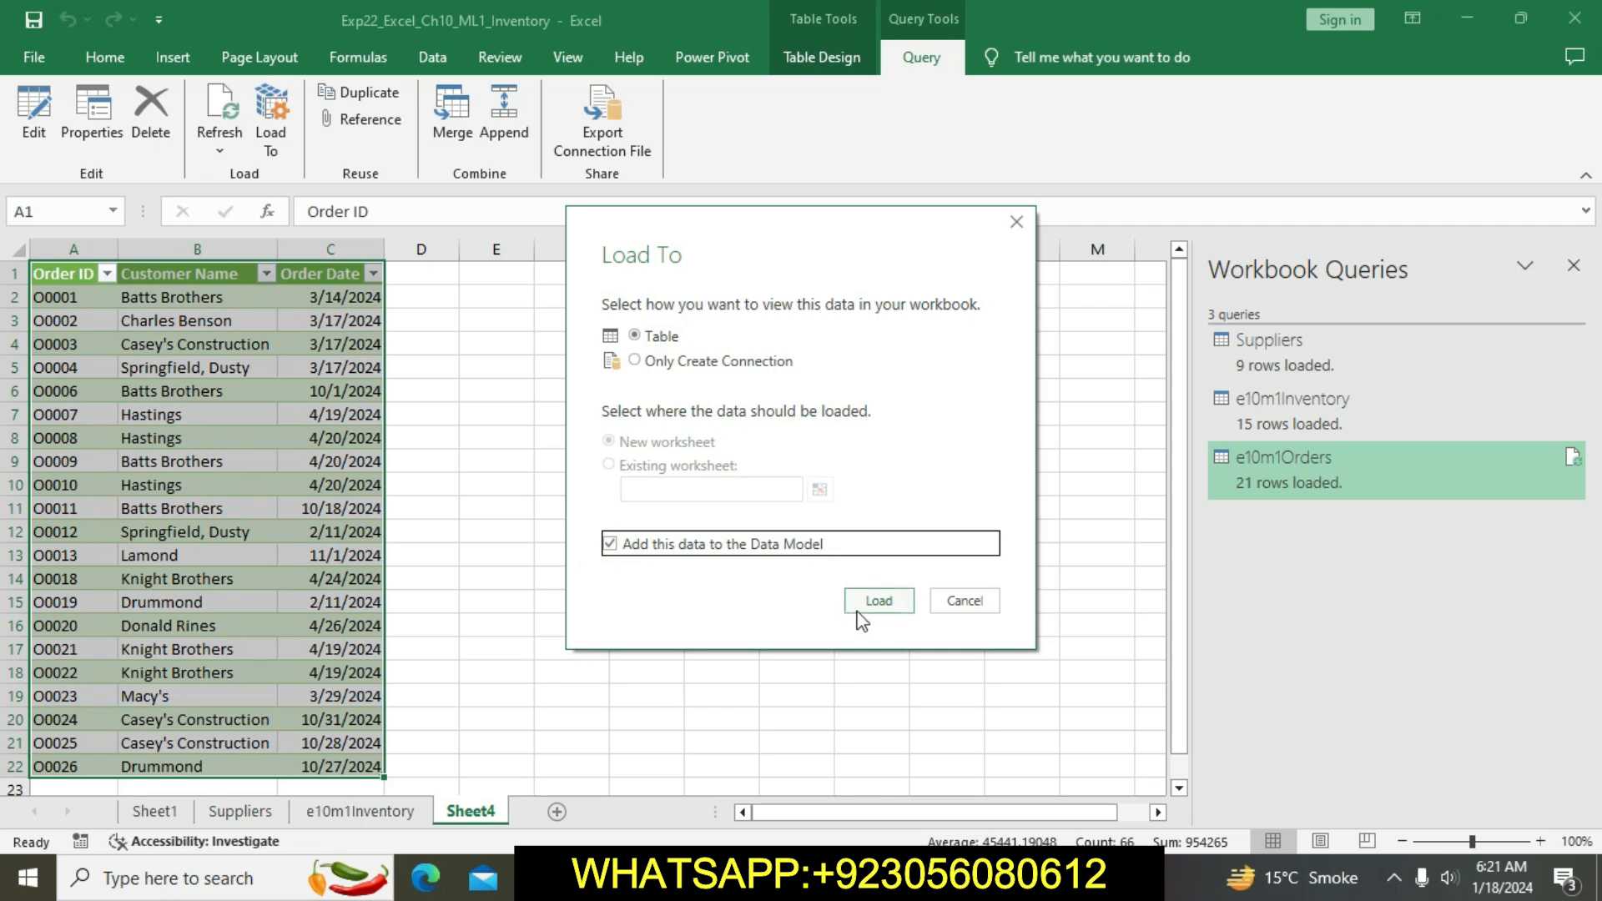
pyautogui.click(890, 601)
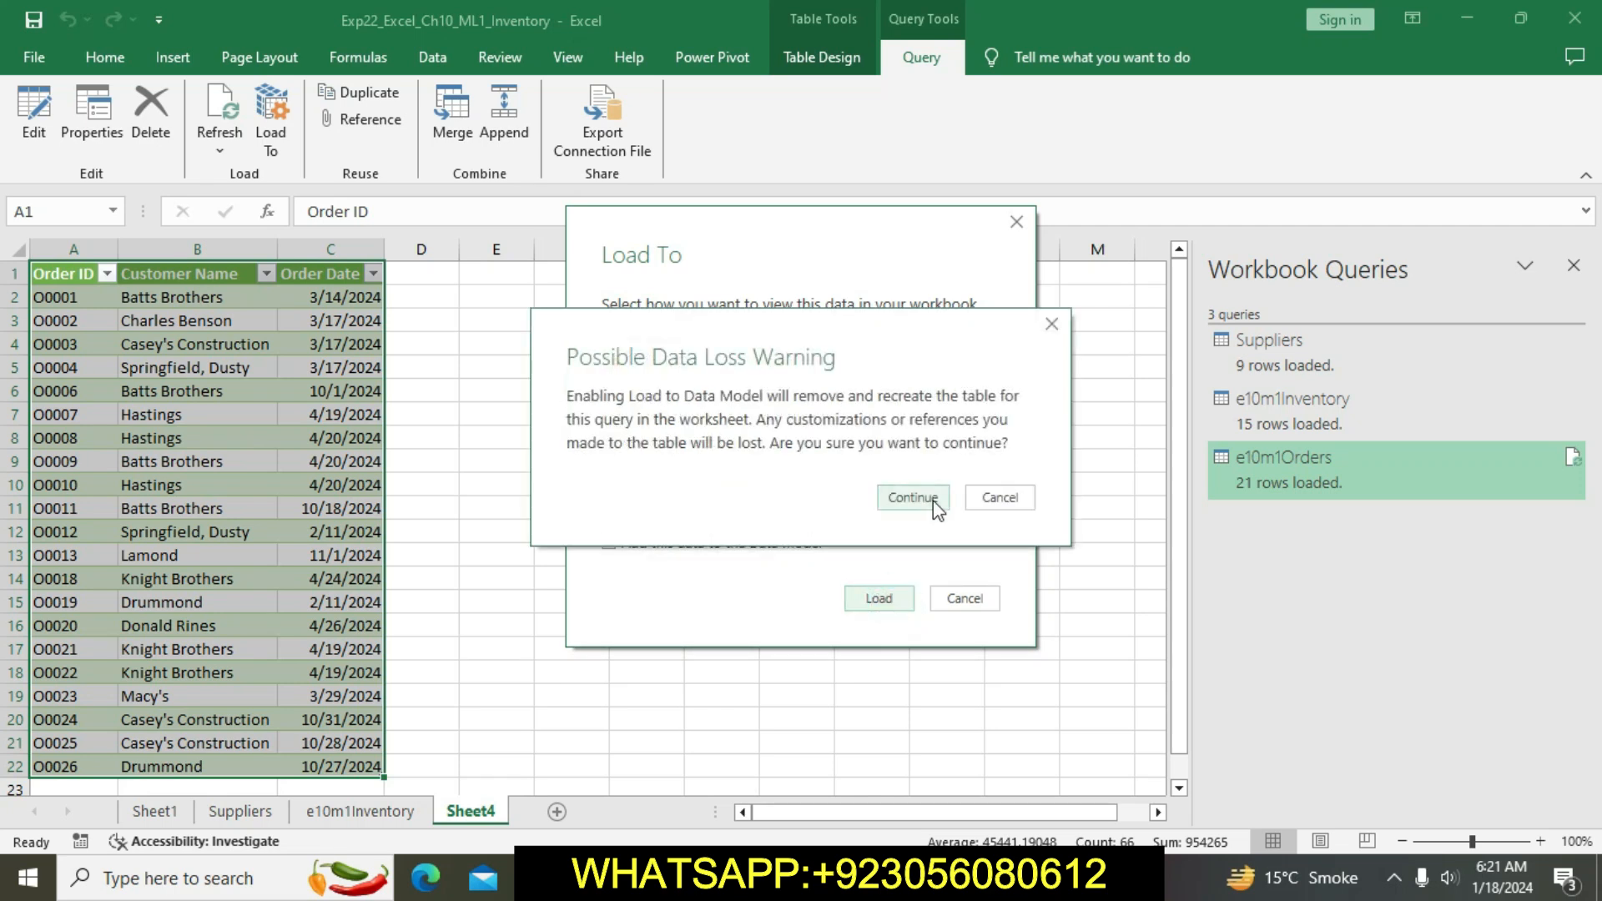
pyautogui.click(912, 498)
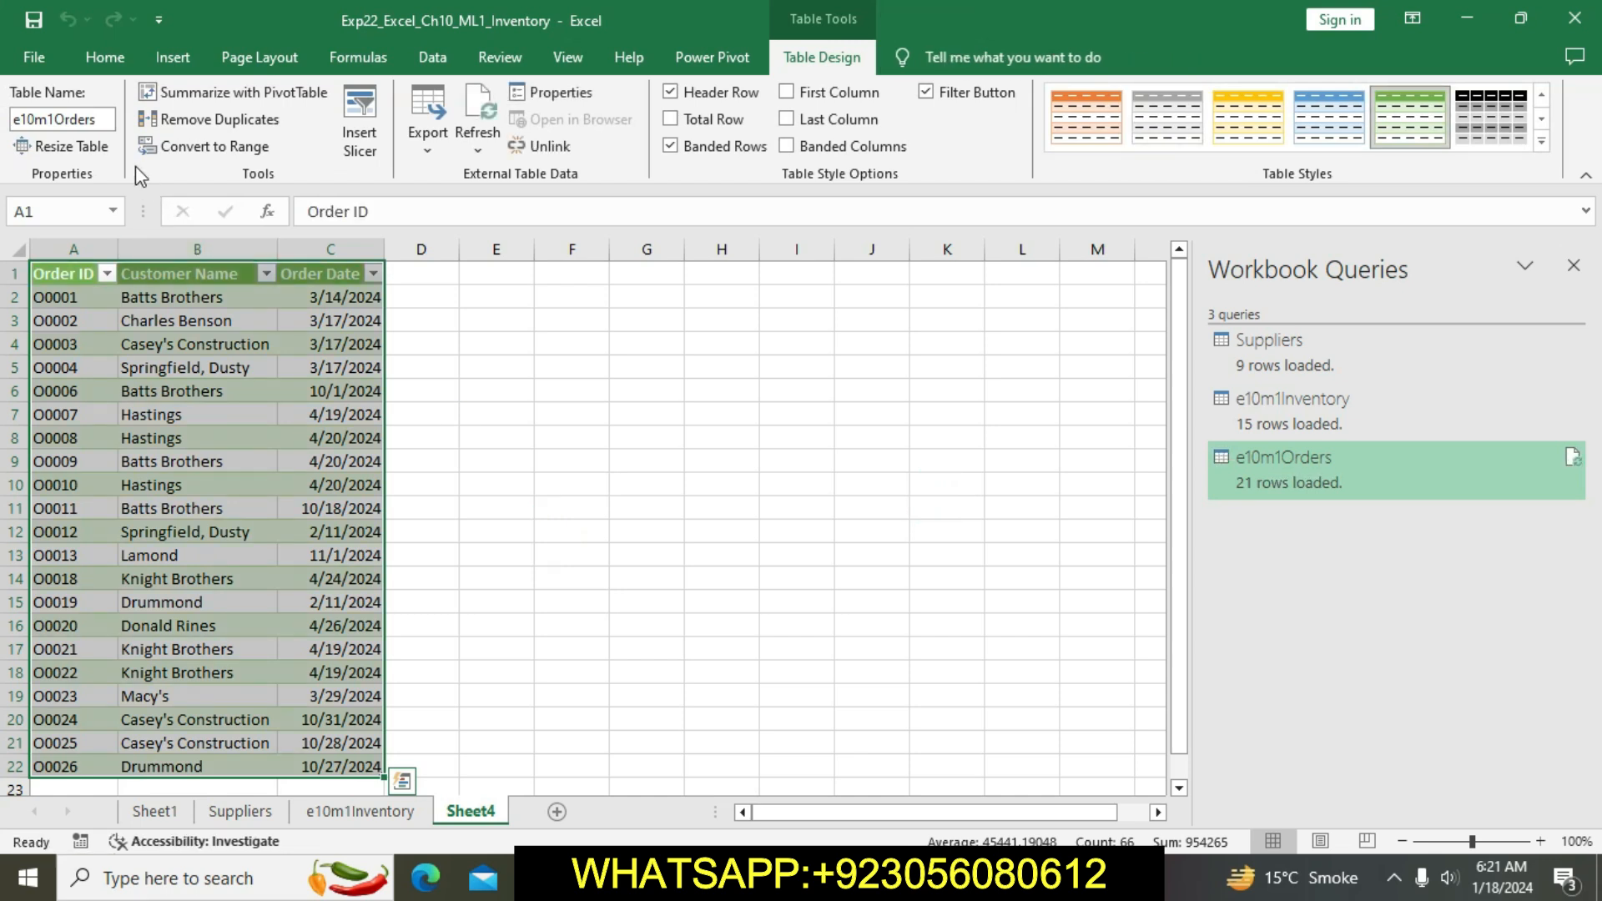
# Step: Copy the table name e10m1Orders and use it to rename Sheet4 as e10m1Orders
pyautogui.click(96, 119)
pyautogui.hotkey('ctrl', 'c')
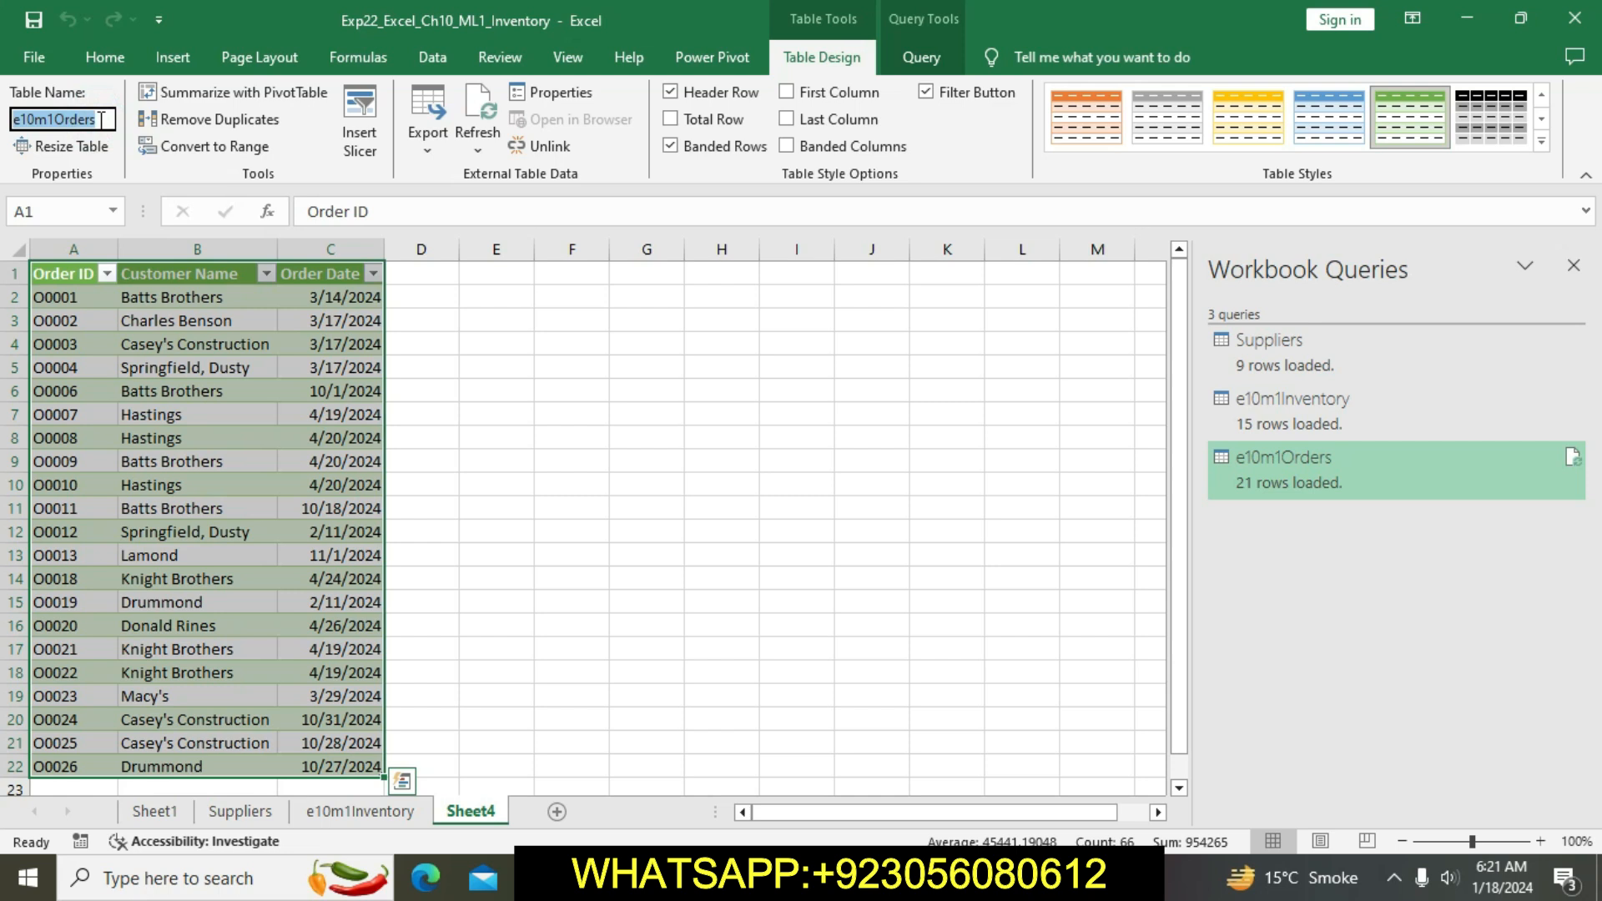
pyautogui.rightClick(474, 816)
pyautogui.click(537, 595)
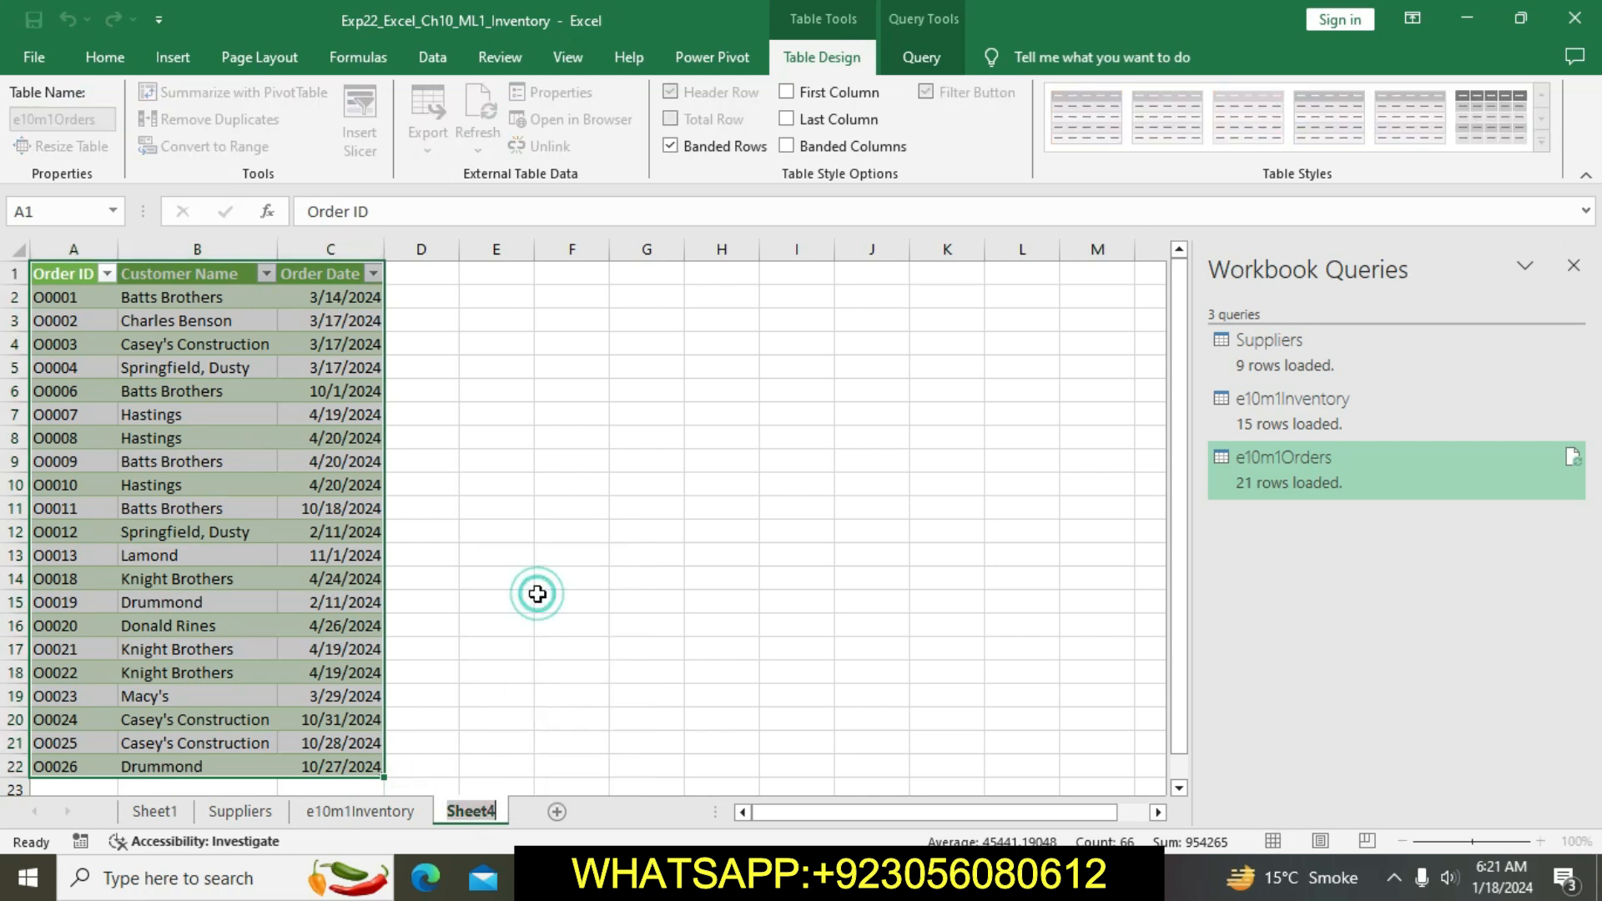
pyautogui.hotkey('ctrl', 'v')
pyautogui.press('Return')
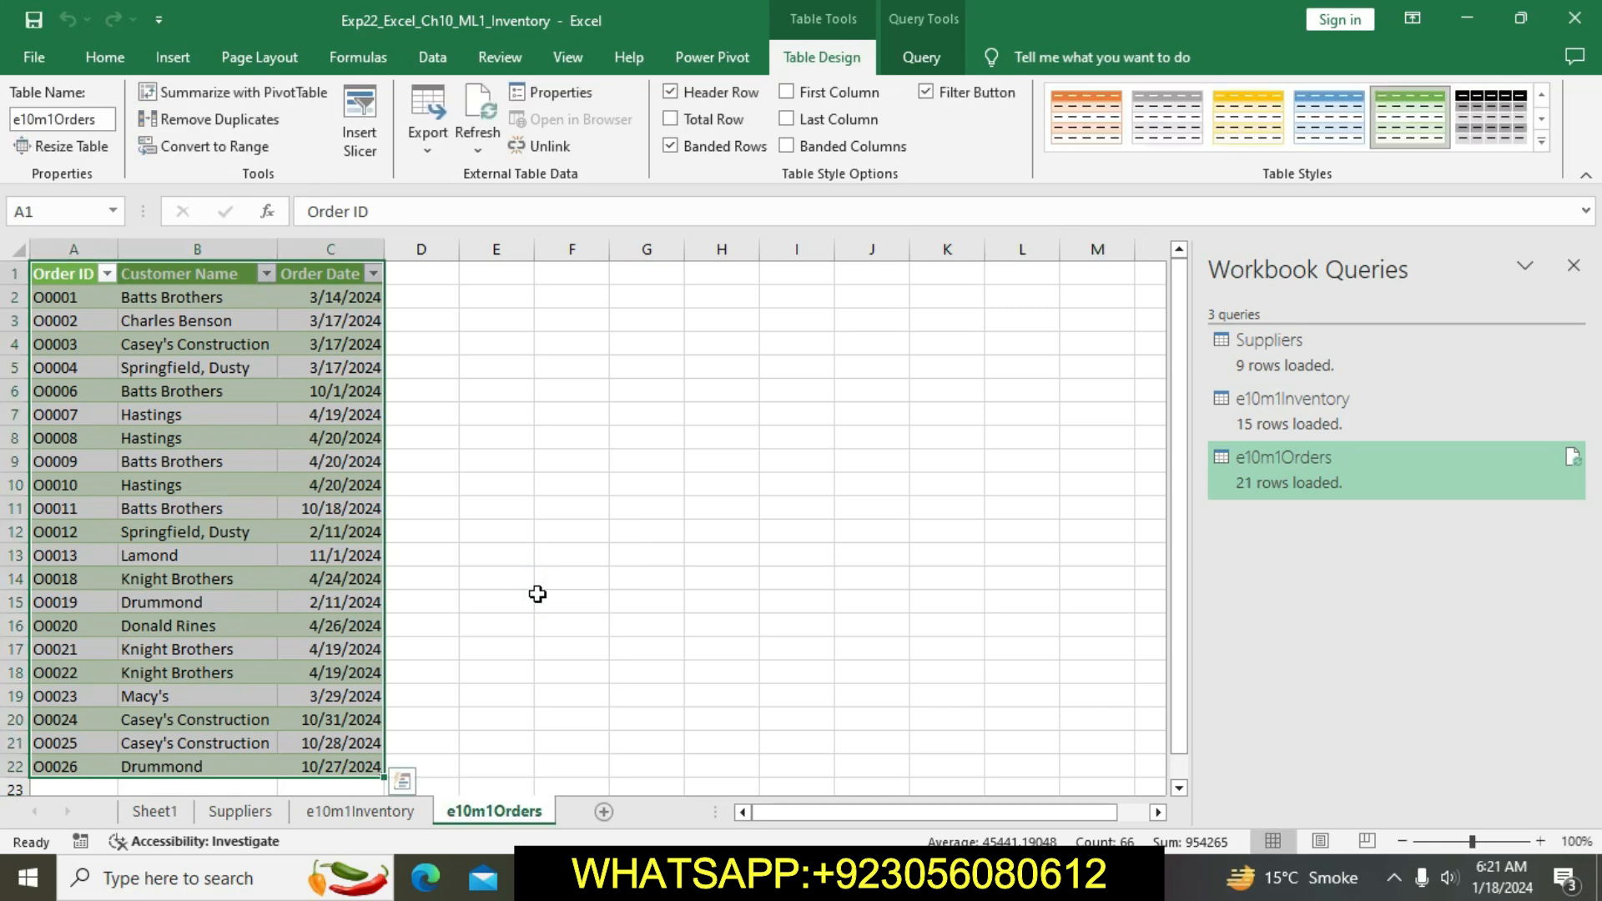
# Step: Switch to Word, move the yellow highlighting from the step 4 instruction to the step 5 instruction, and return to the Excel workbook
pyautogui.hotkey('alt', 'Tab')
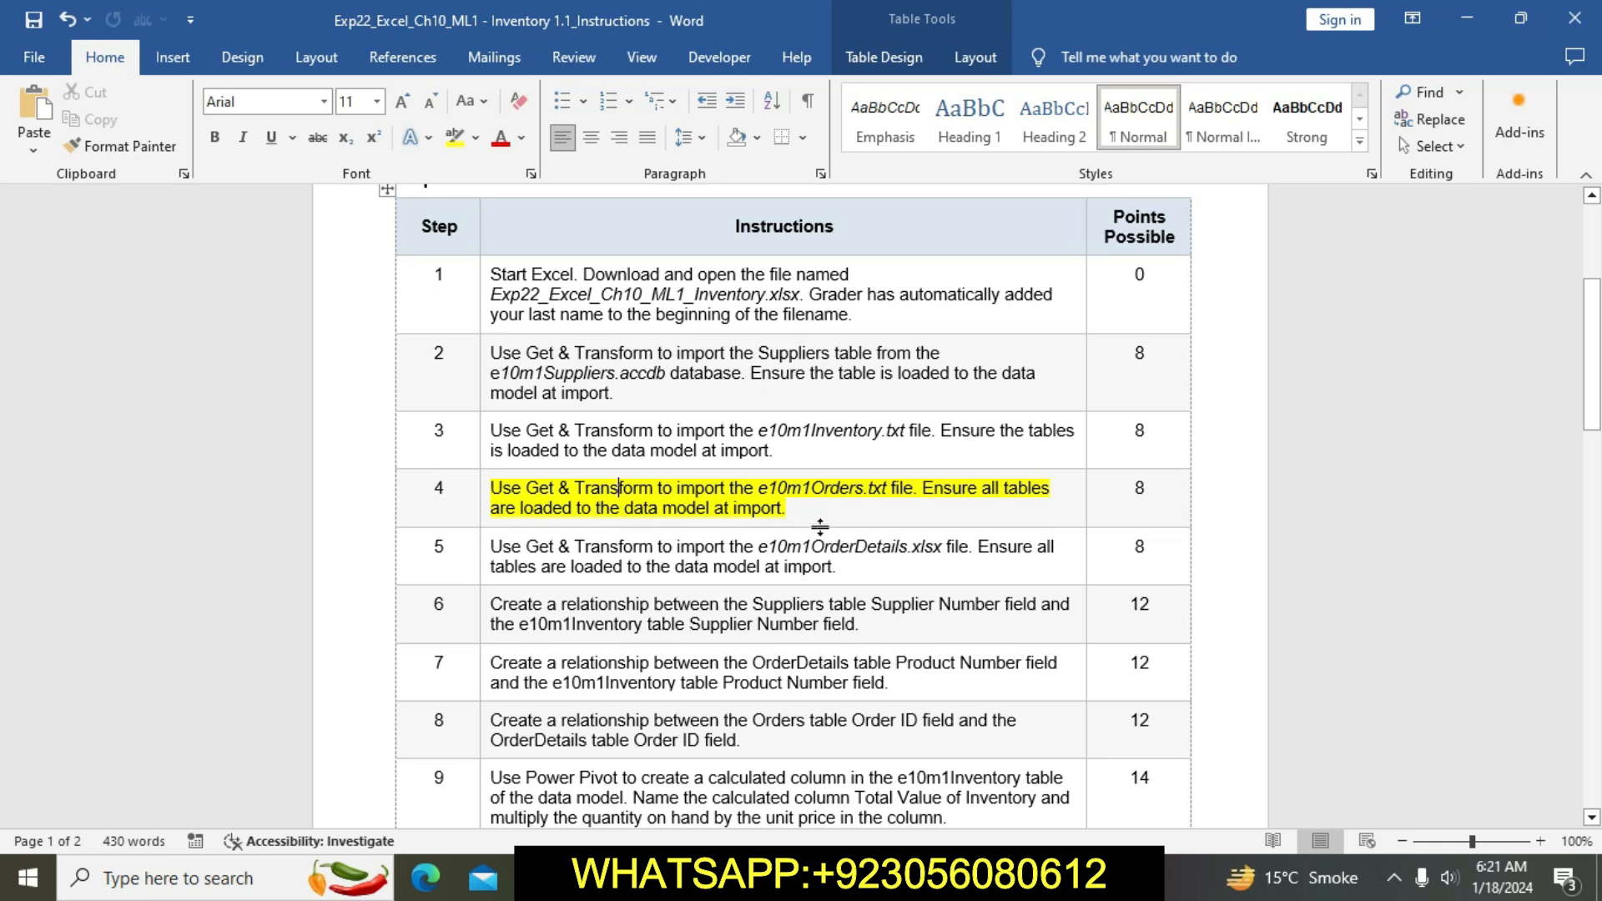
pyautogui.moveTo(801, 510); pyautogui.dragTo(492, 489)
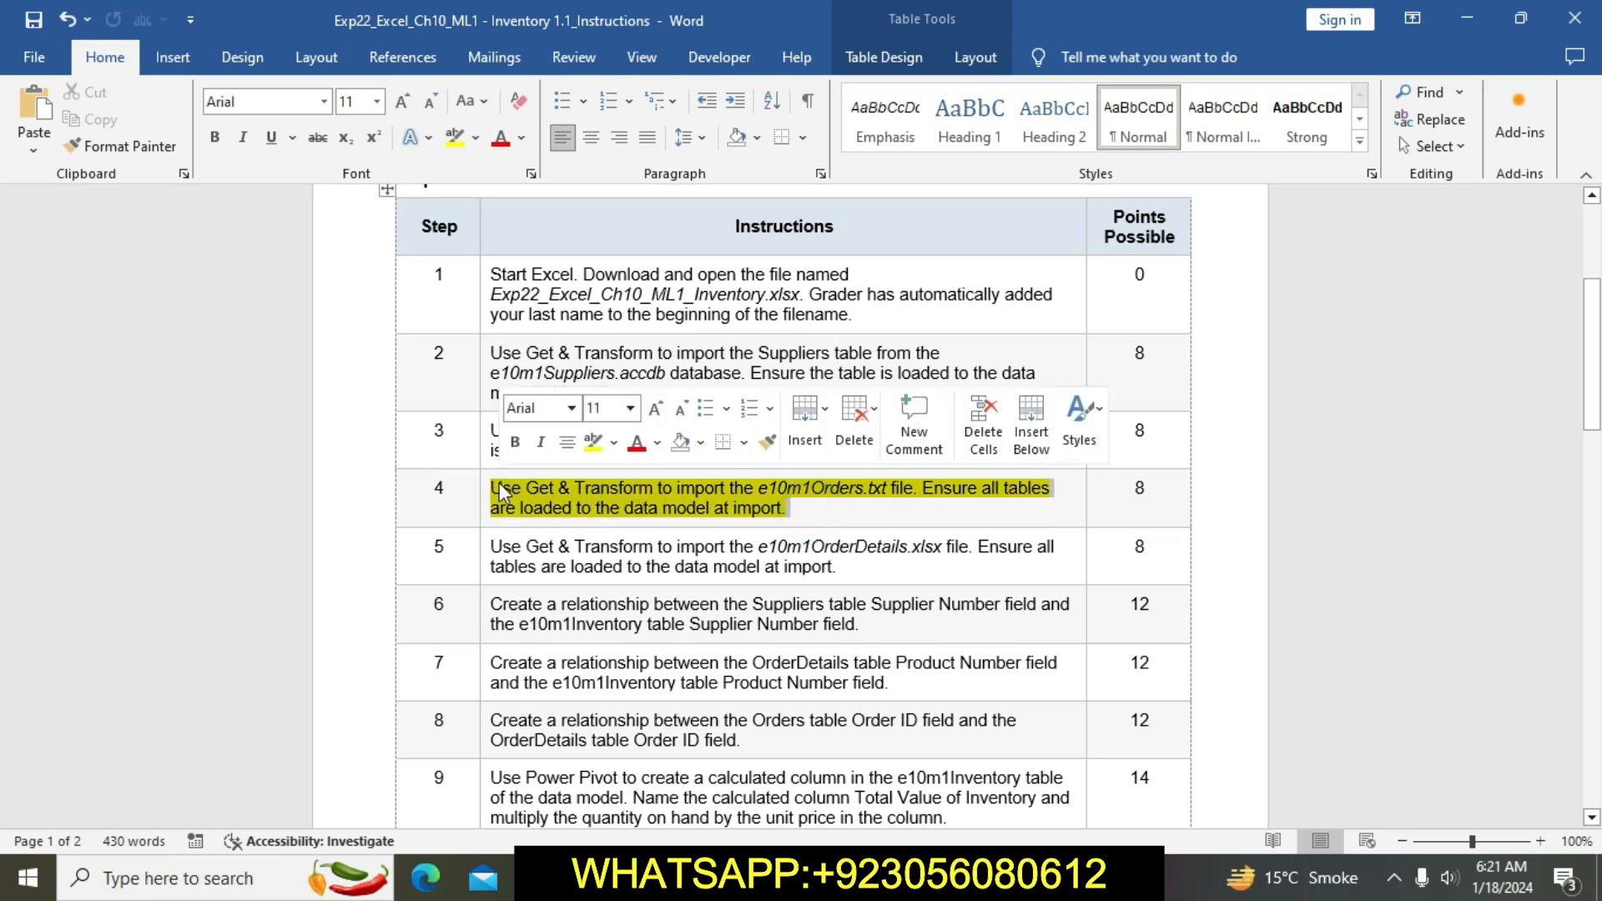
pyautogui.click(592, 442)
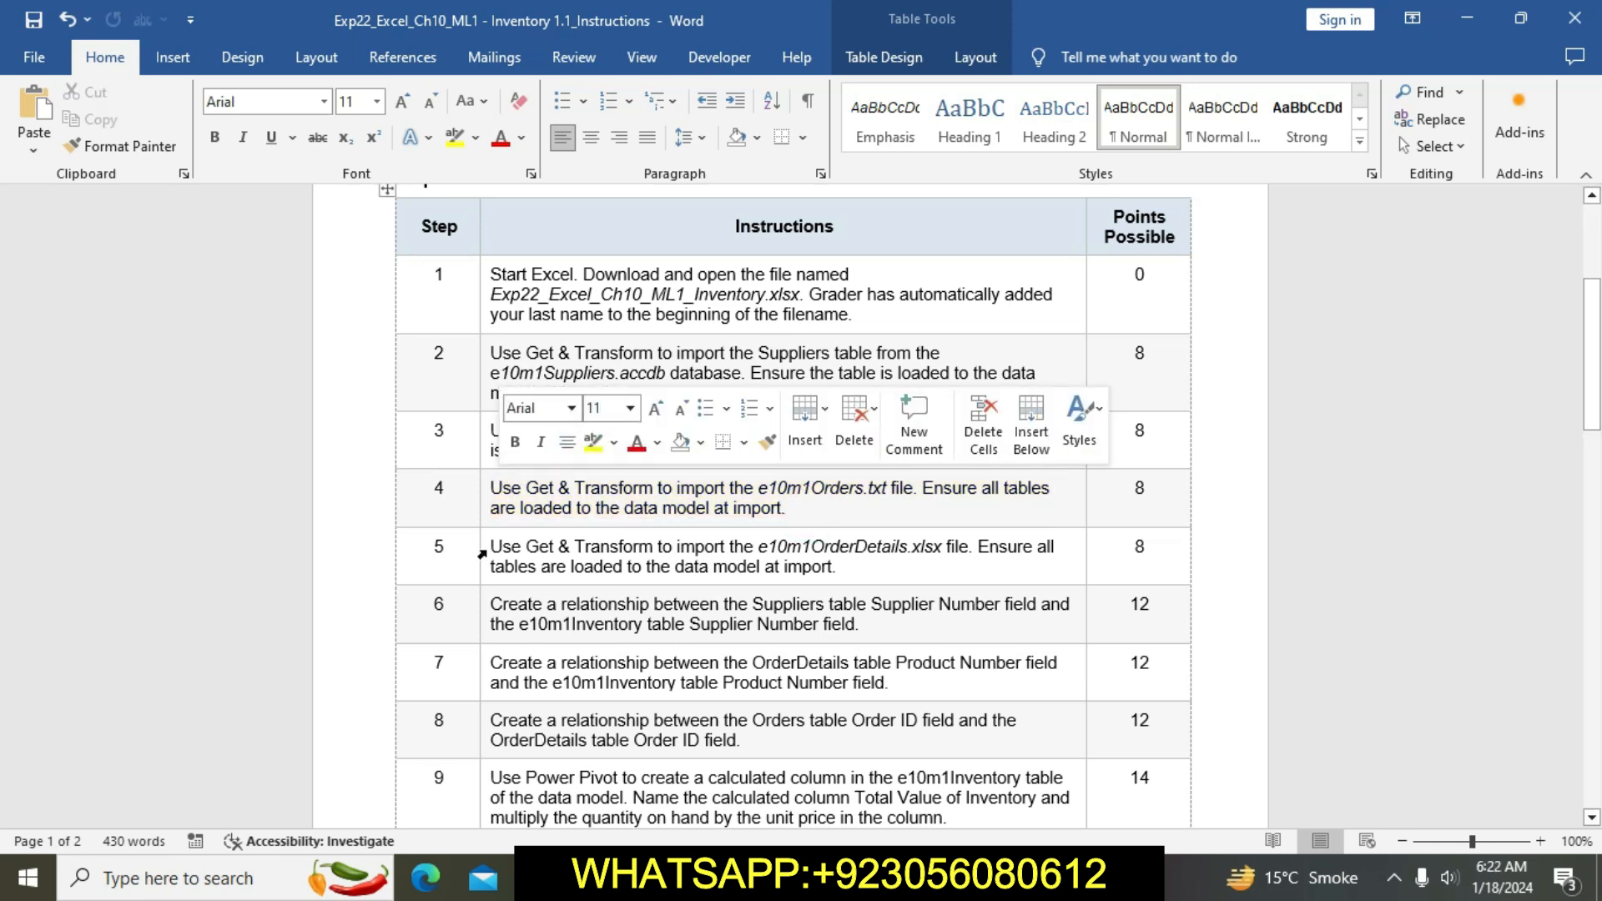
pyautogui.click(482, 551)
pyautogui.click(580, 507)
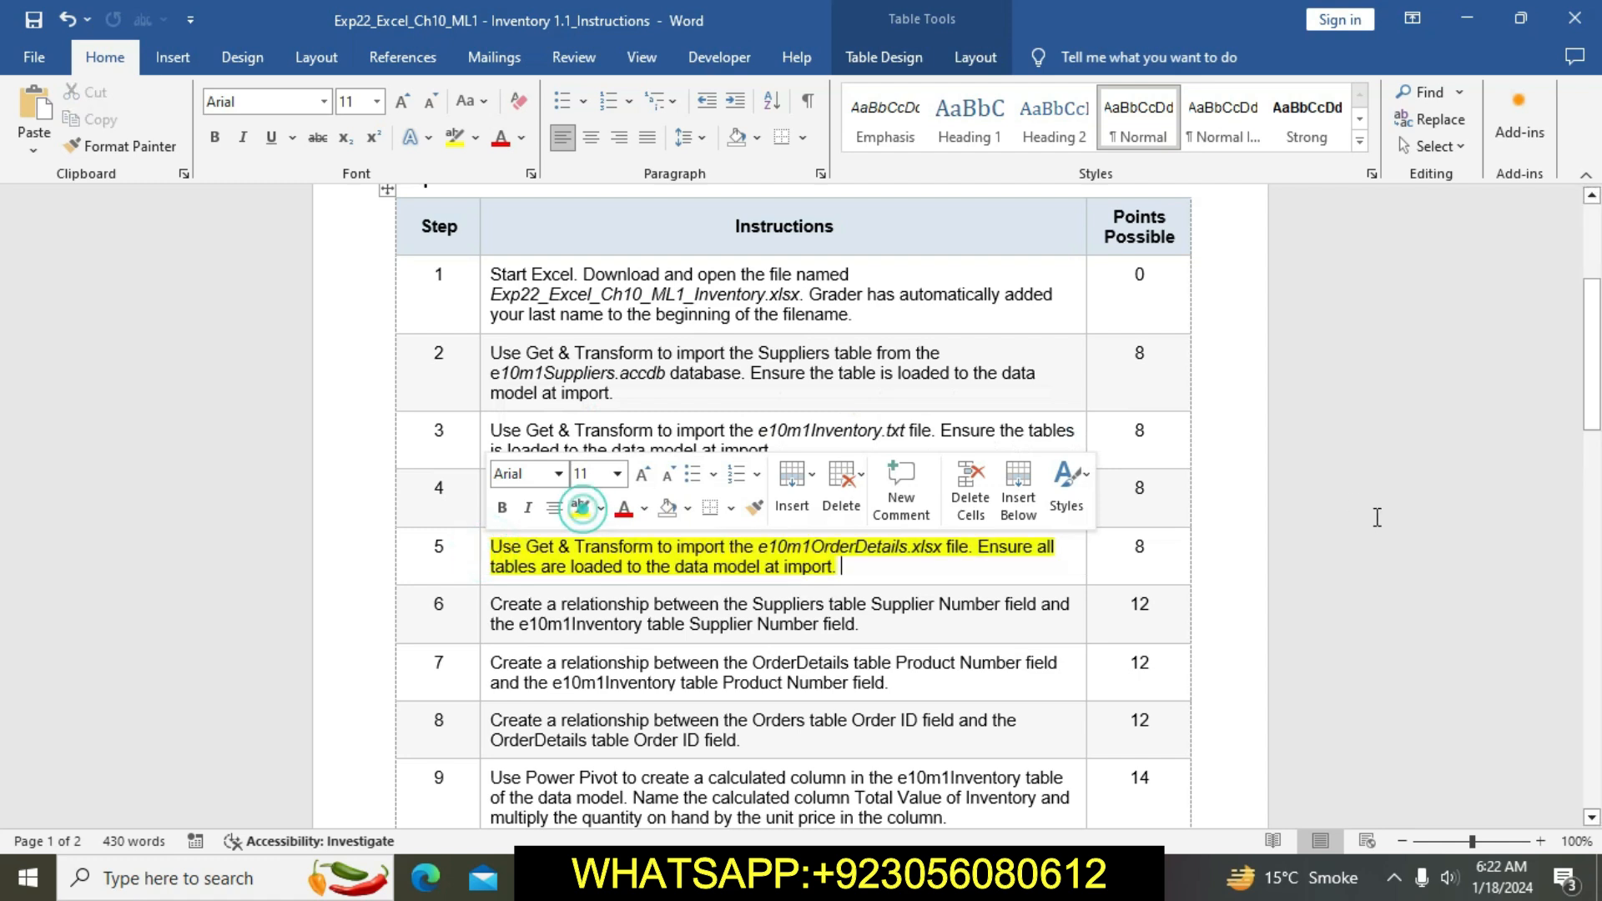
pyautogui.scroll(-3, 4, 367)
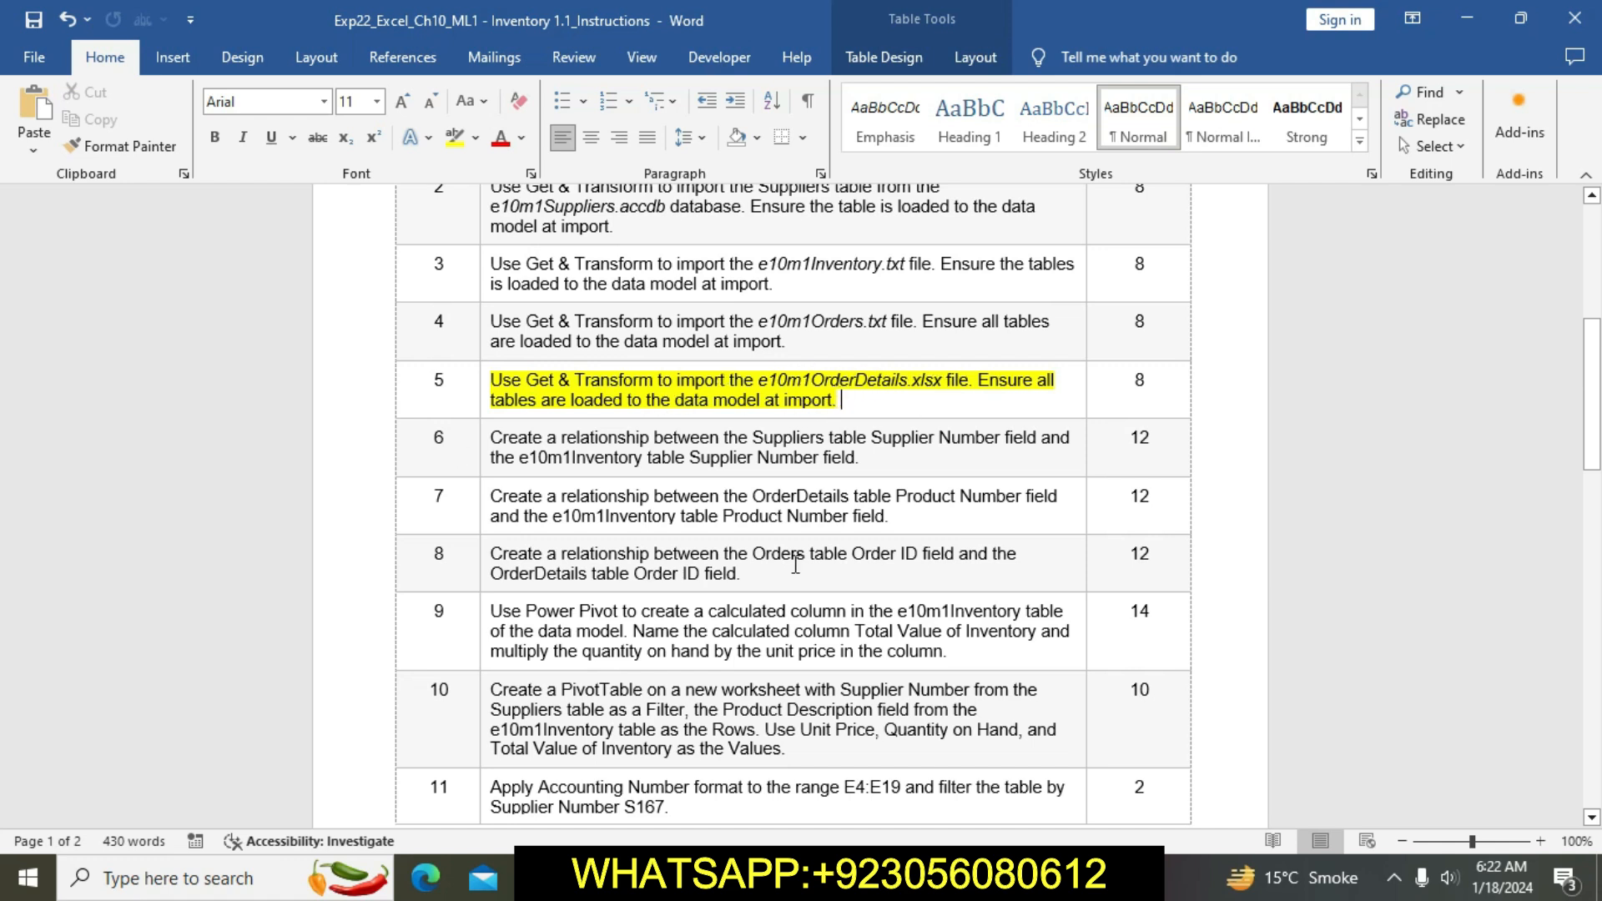
pyautogui.hotkey('alt', 'Tab')
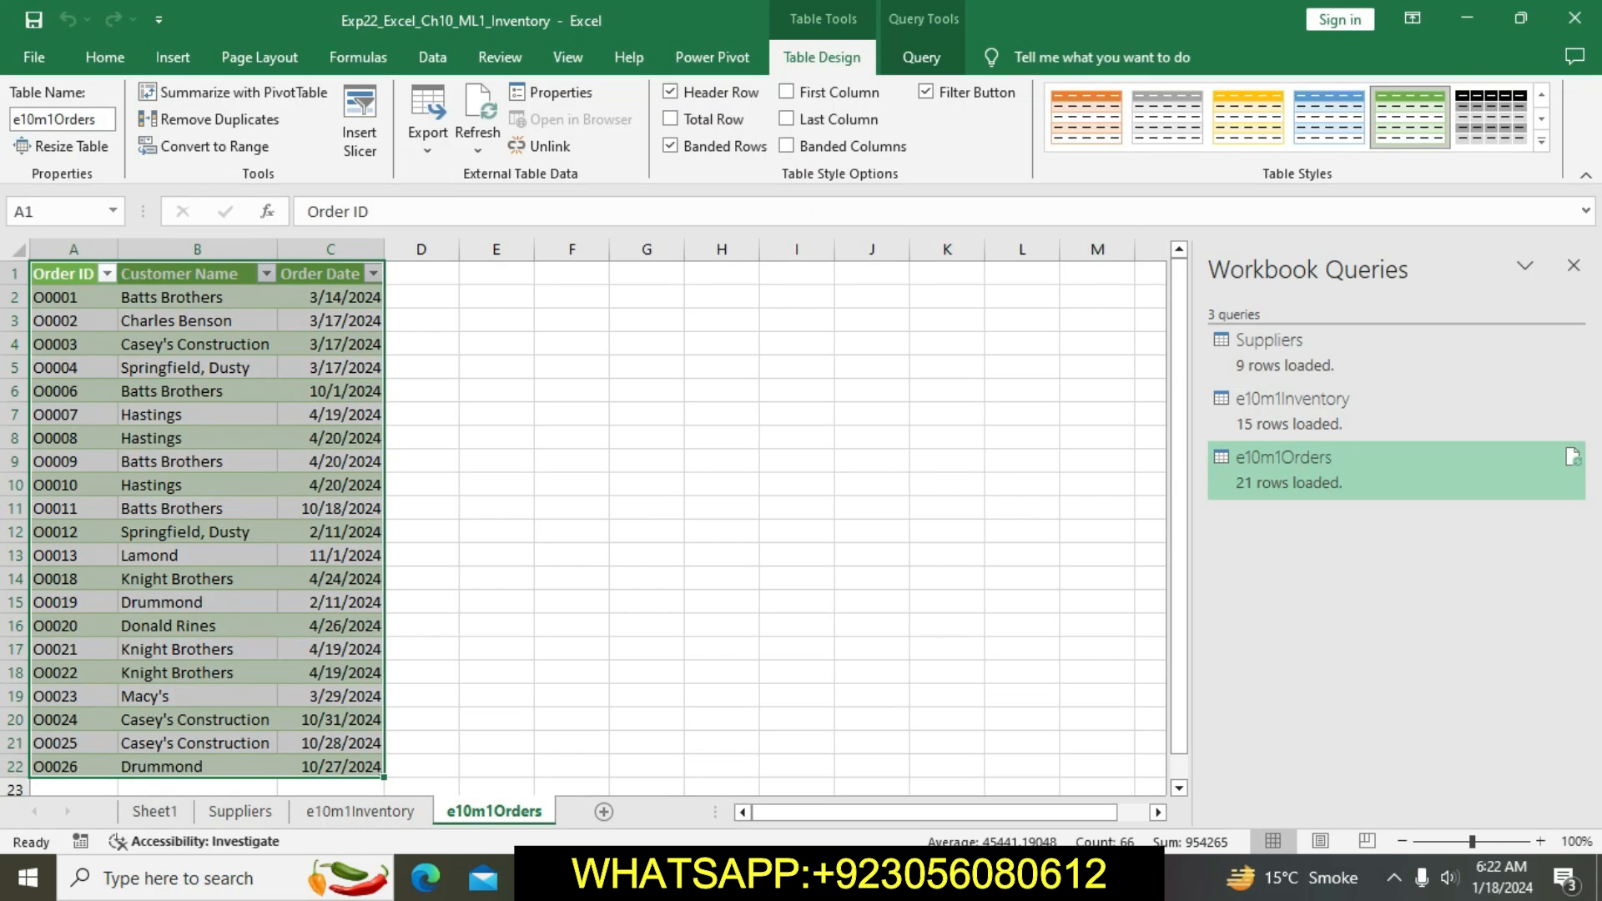
pyautogui.click(520, 460)
pyautogui.click(432, 59)
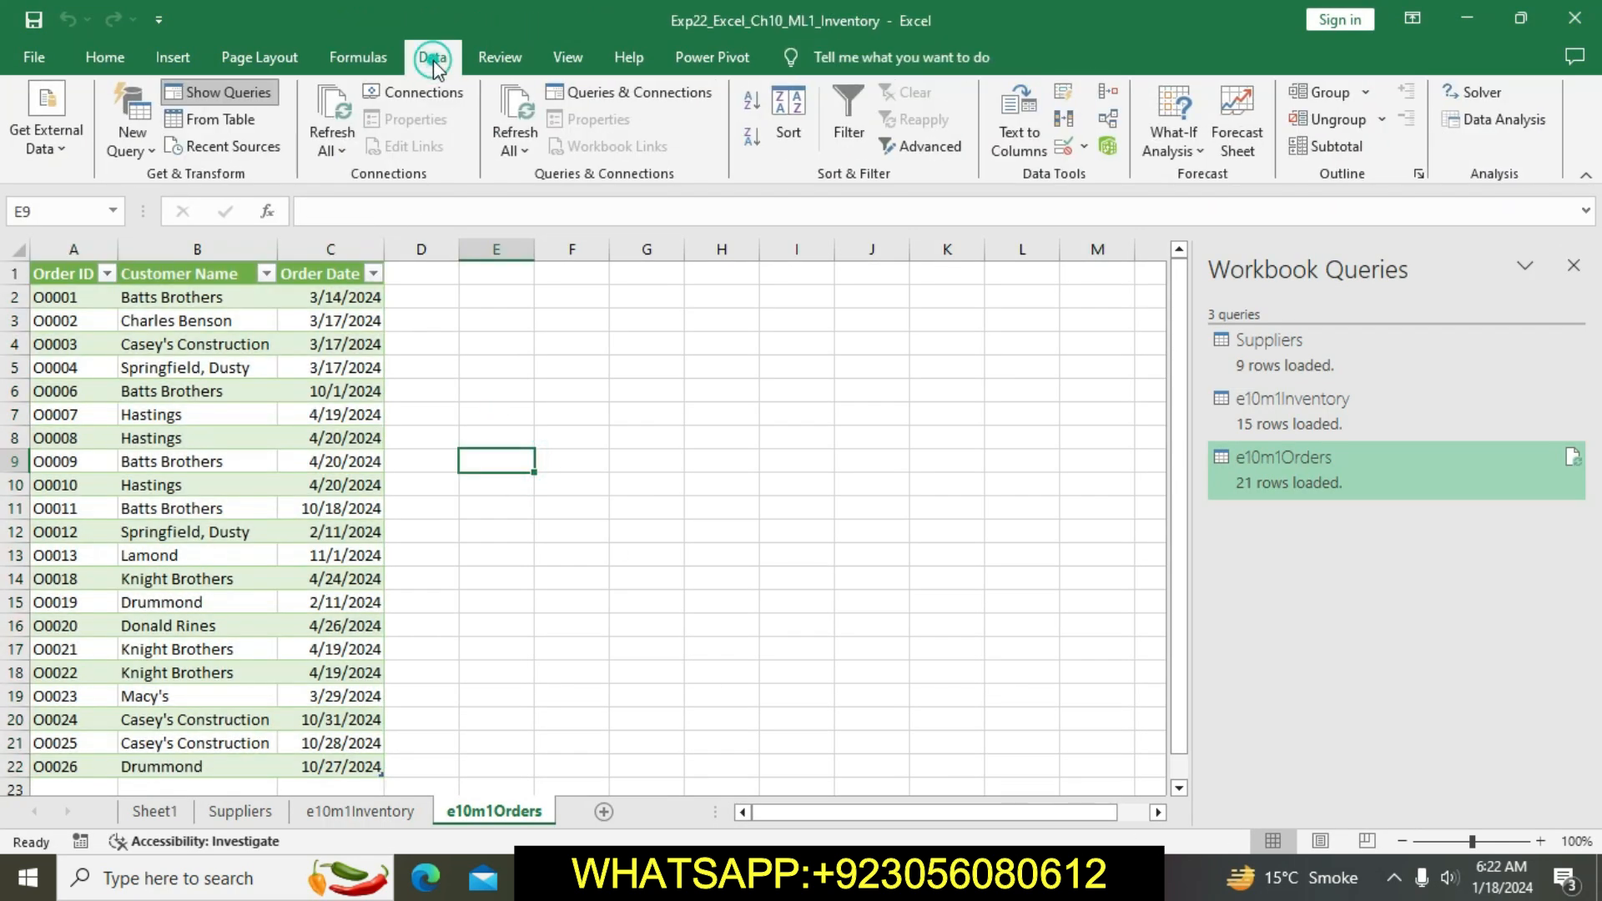
pyautogui.click(132, 137)
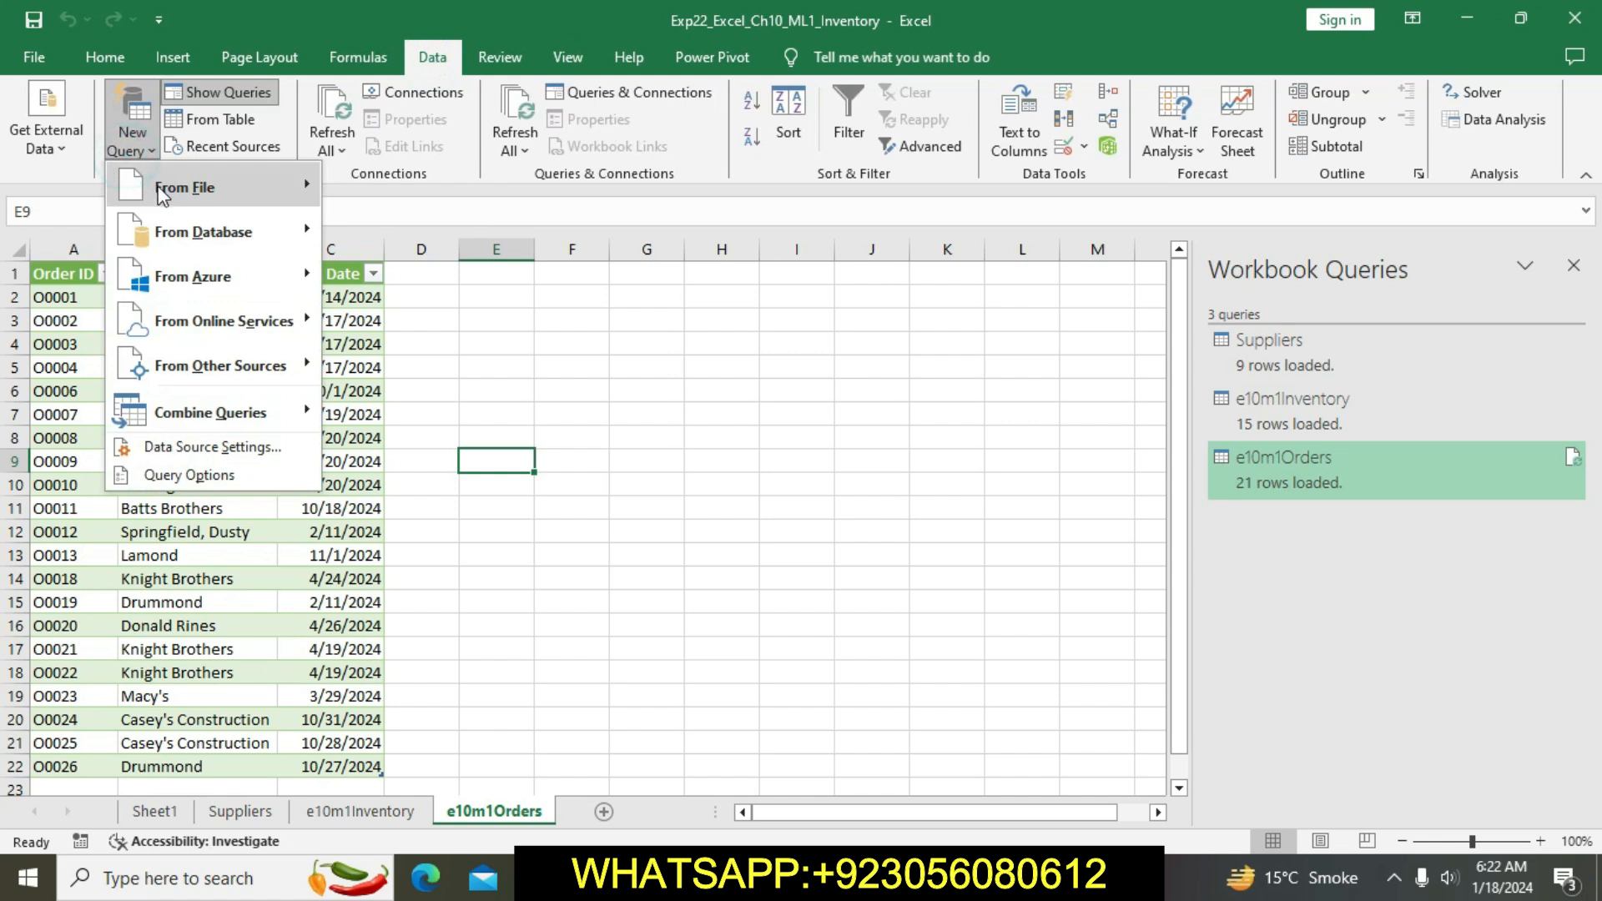
pyautogui.moveTo(162, 190)
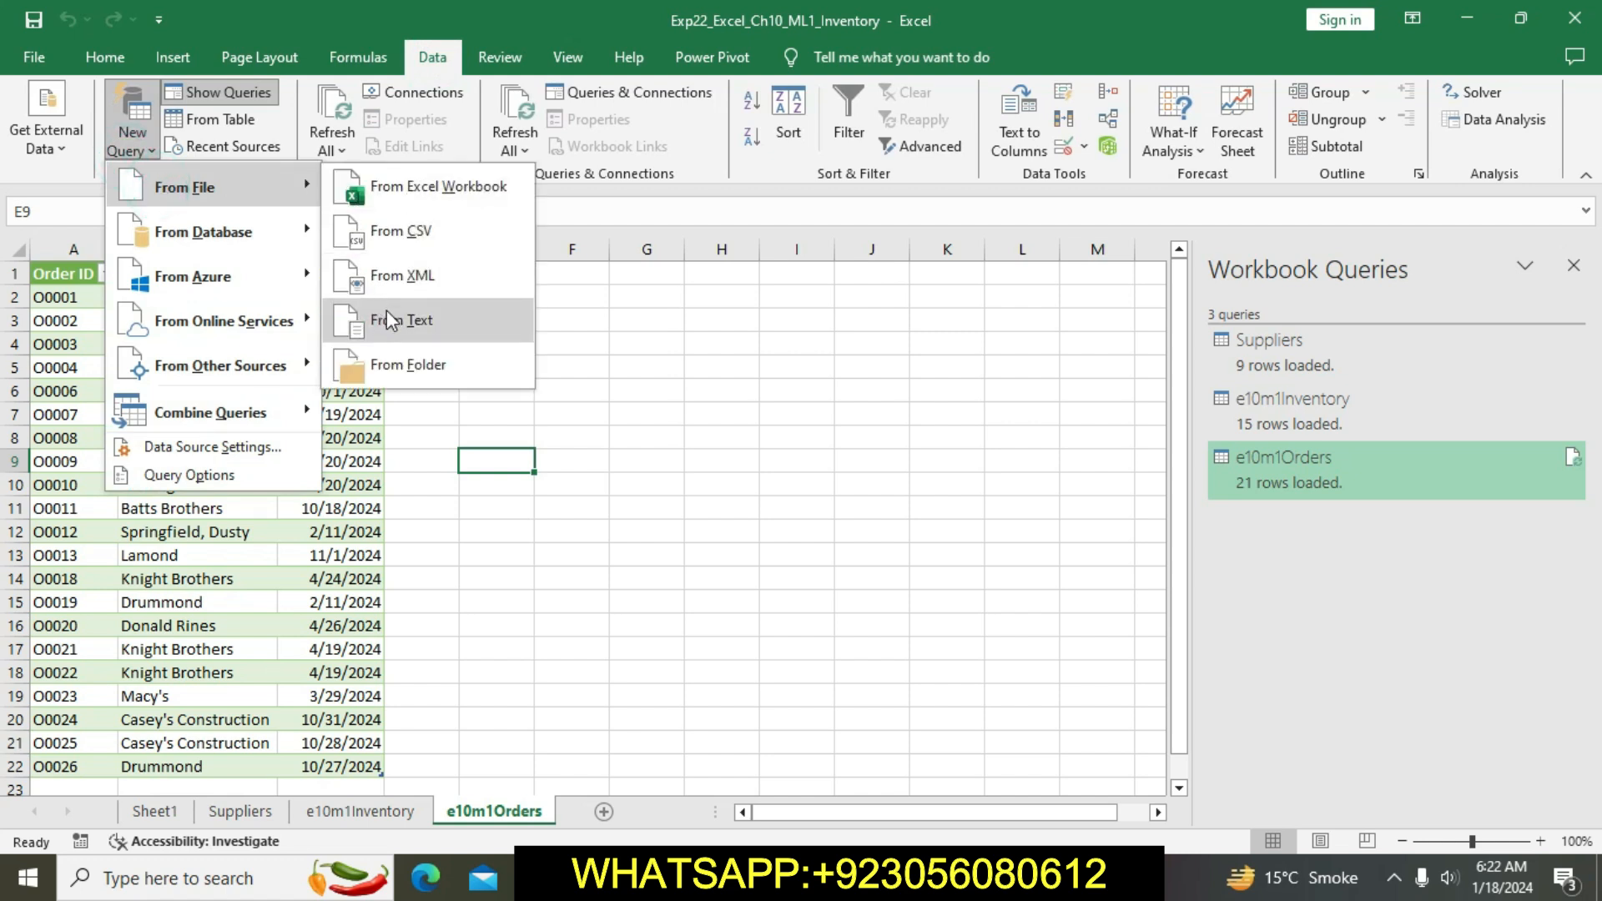
pyautogui.click(387, 319)
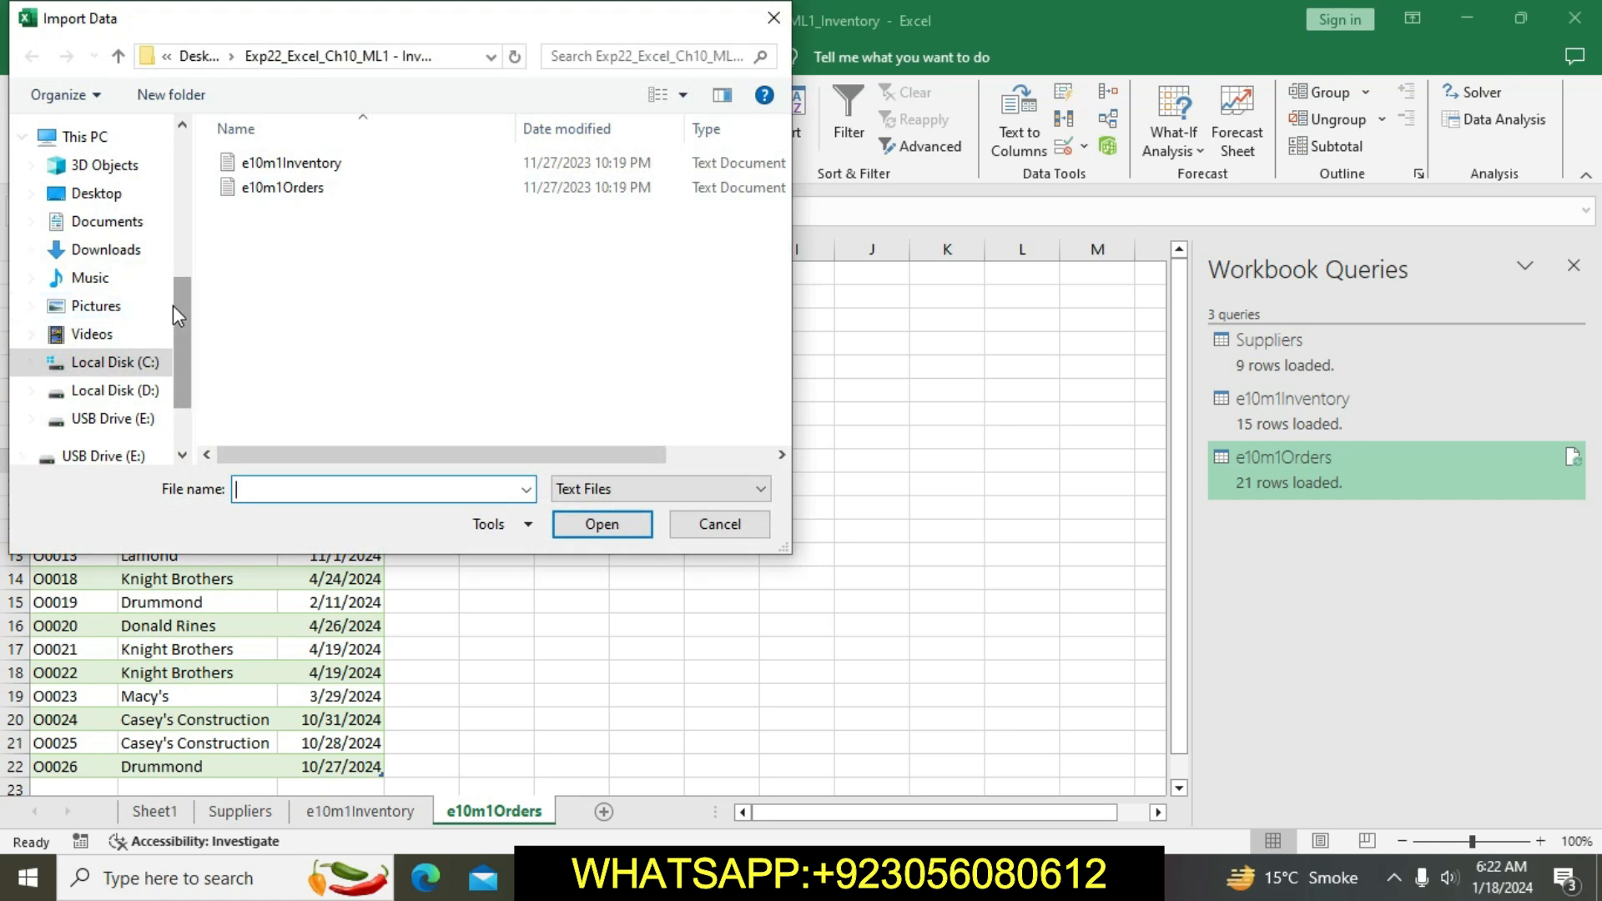
pyautogui.hotkey('alt', 'Tab')
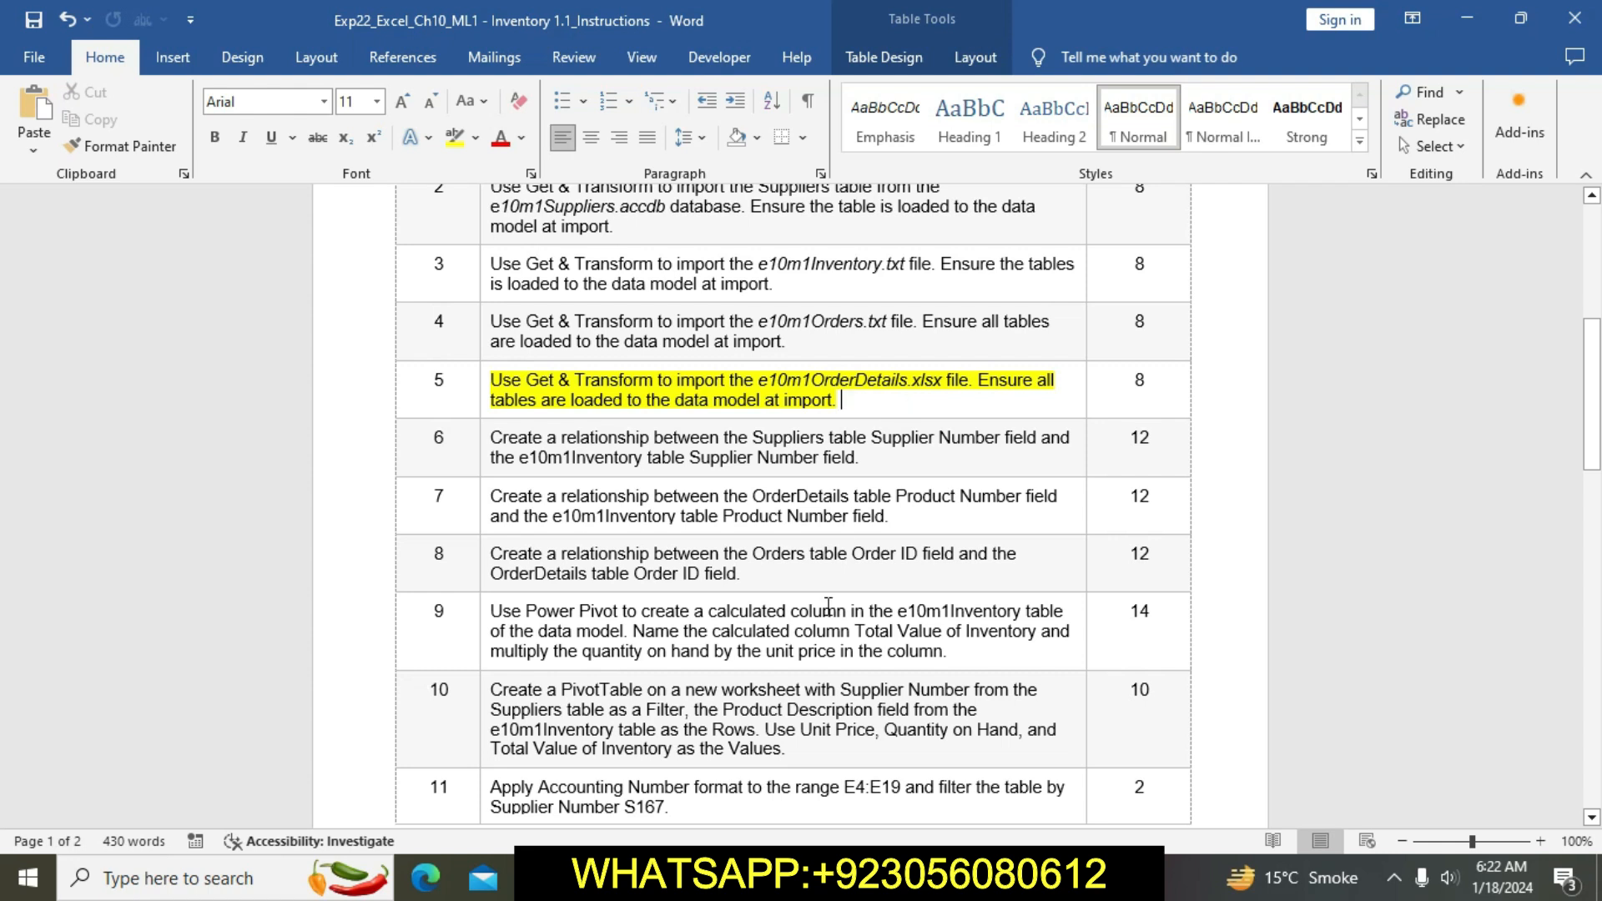
pyautogui.hotkey('alt', 'Tab')
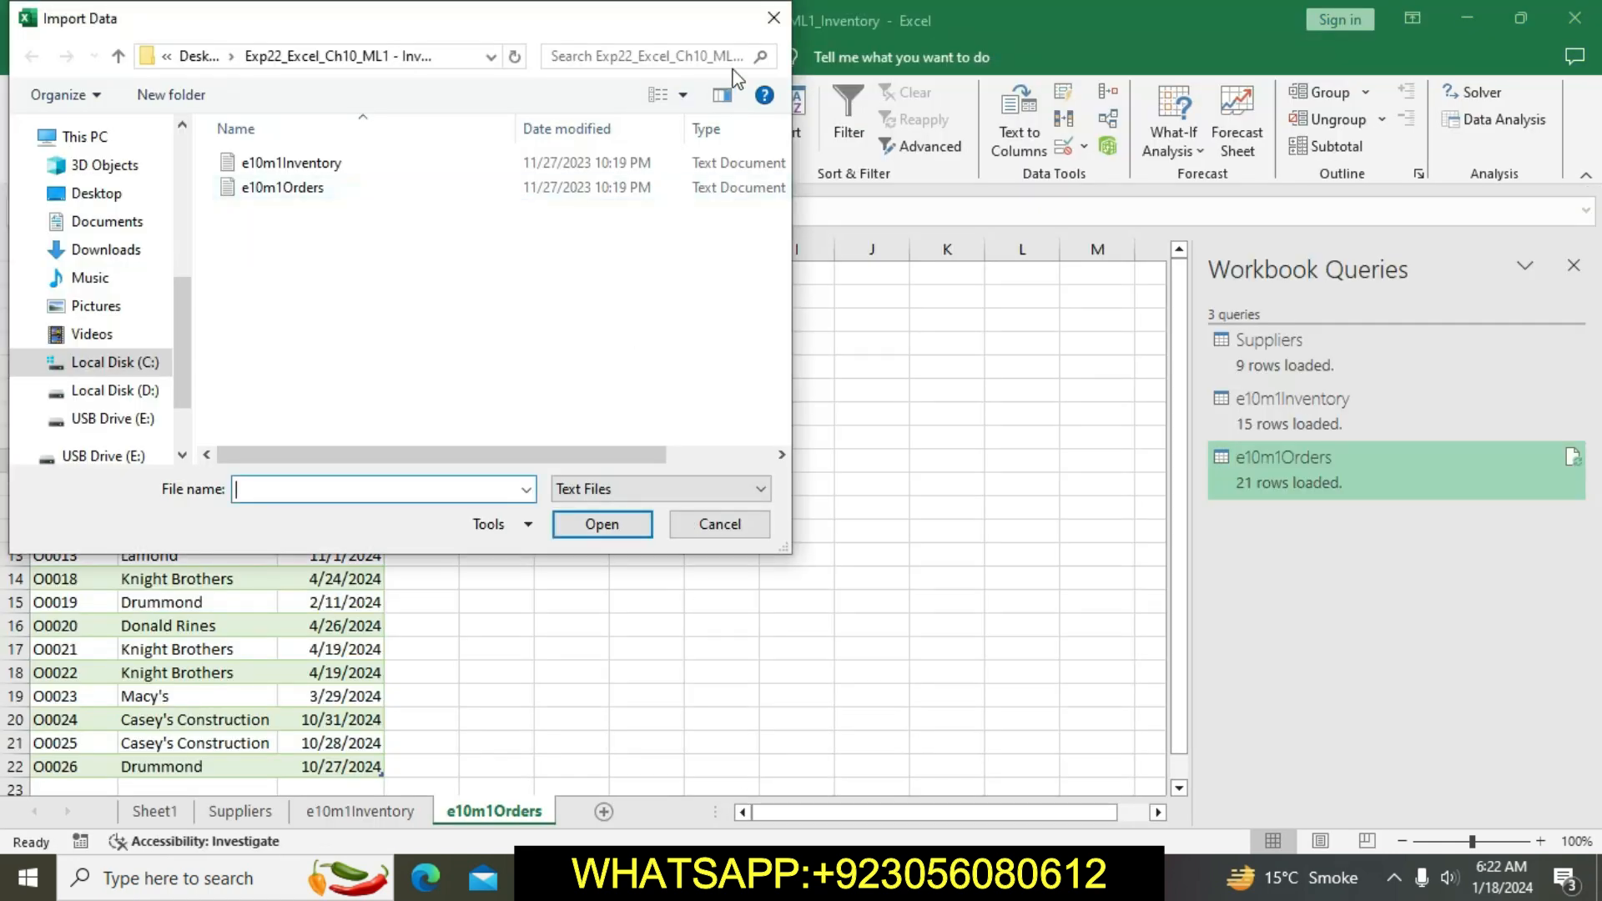
pyautogui.click(774, 17)
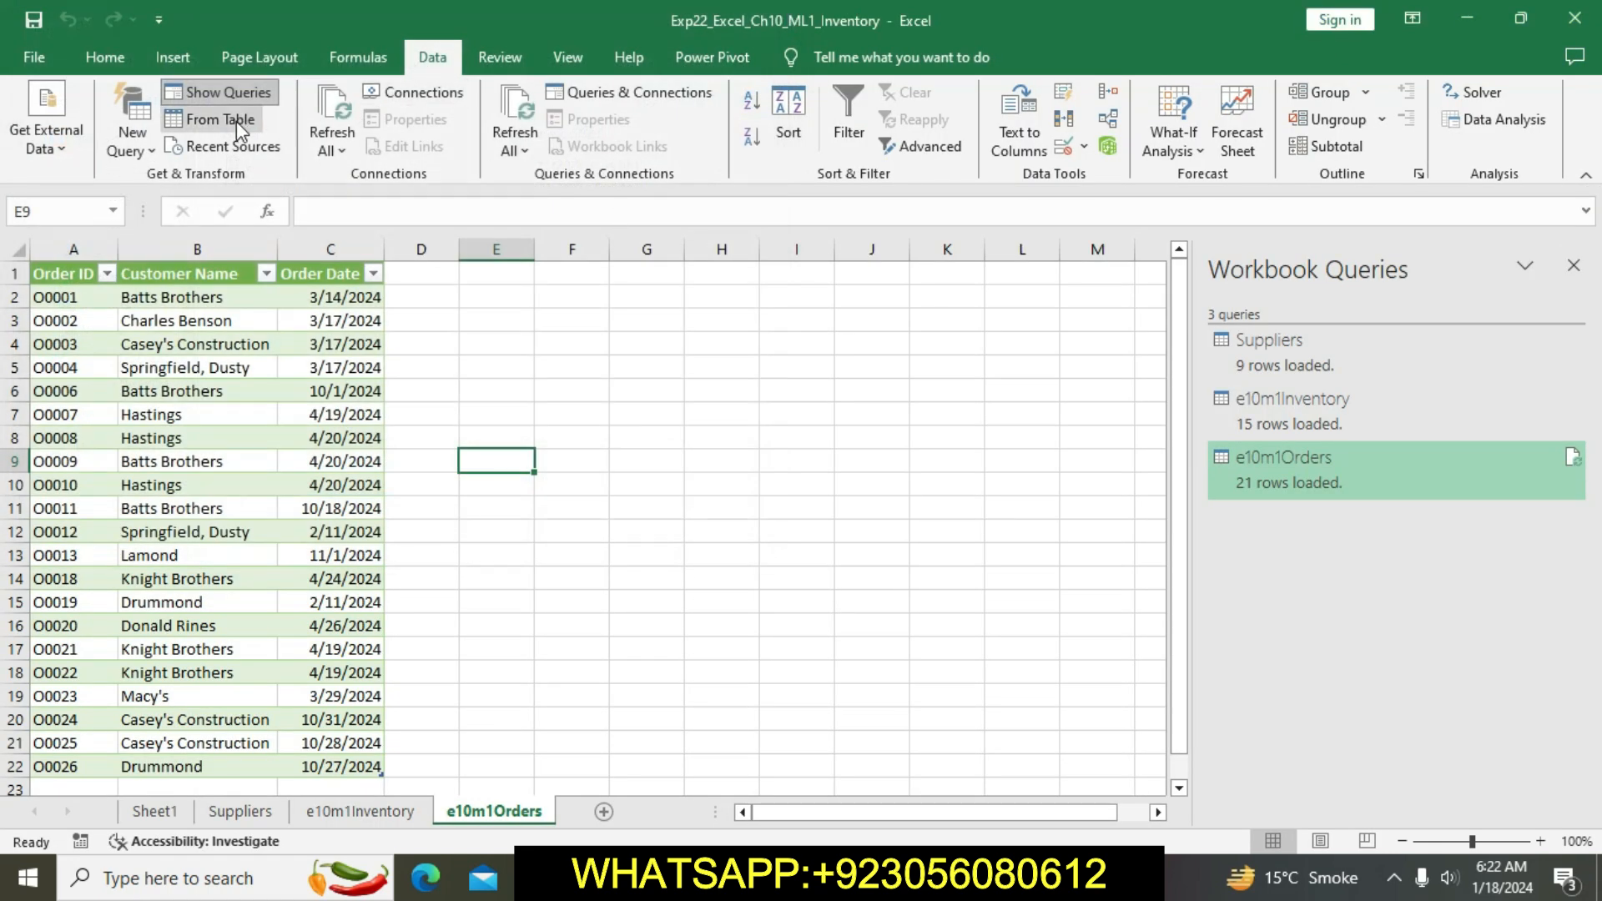
# Step: Import the OrderDetails sheet from the e10m1OrderDetails Excel workbook as a new query, loading it to a new sheet
pyautogui.click(138, 144)
pyautogui.moveTo(186, 191)
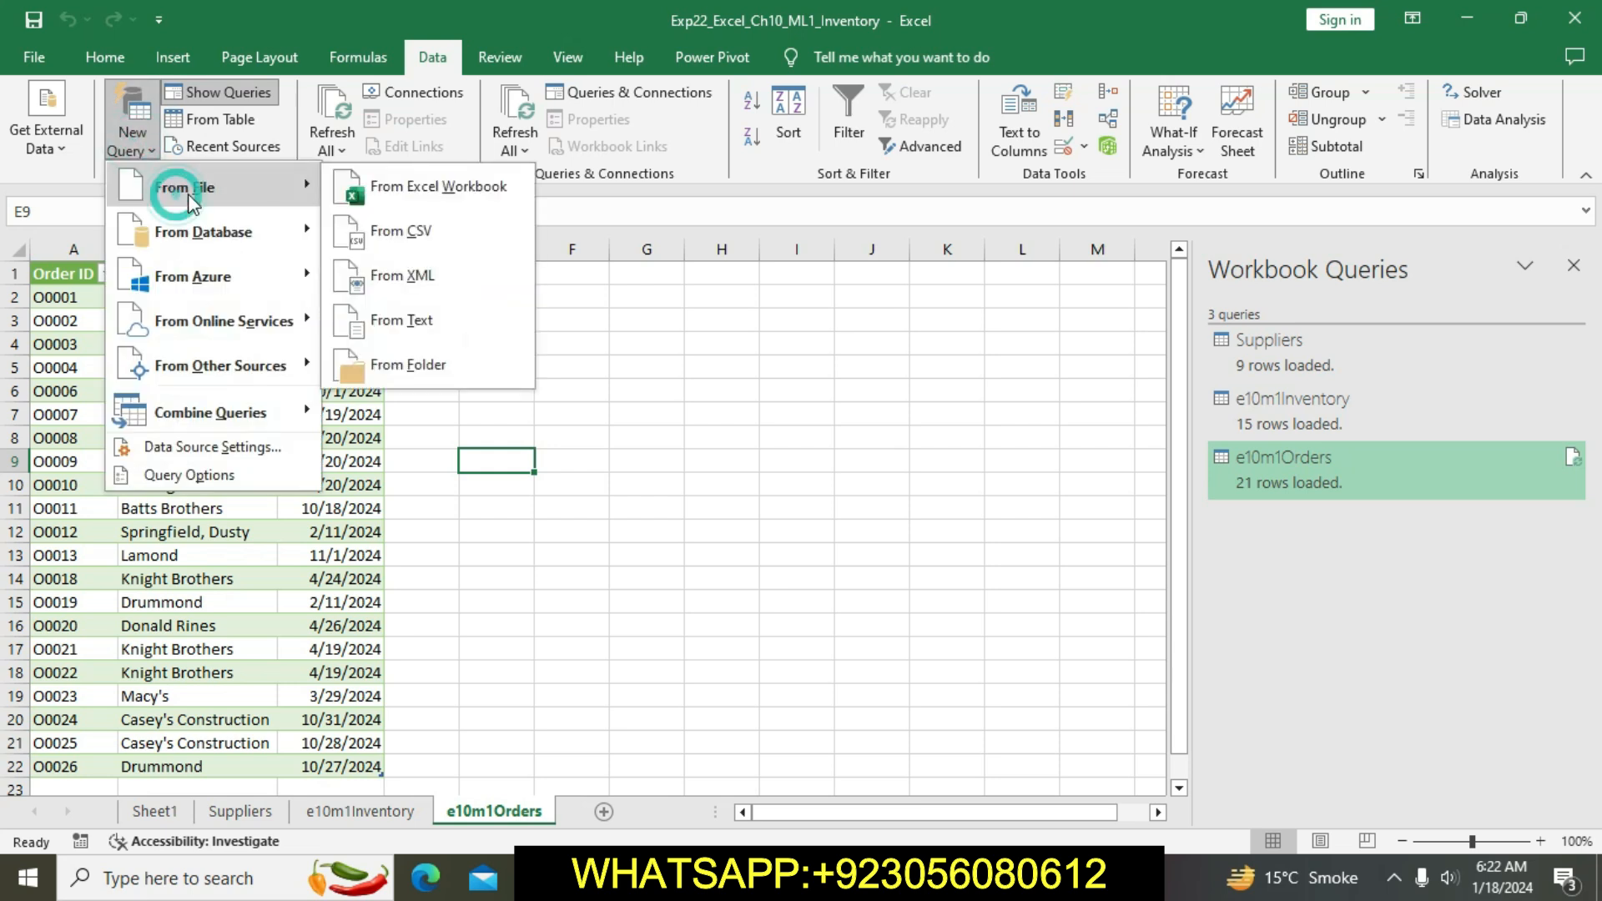
pyautogui.click(350, 200)
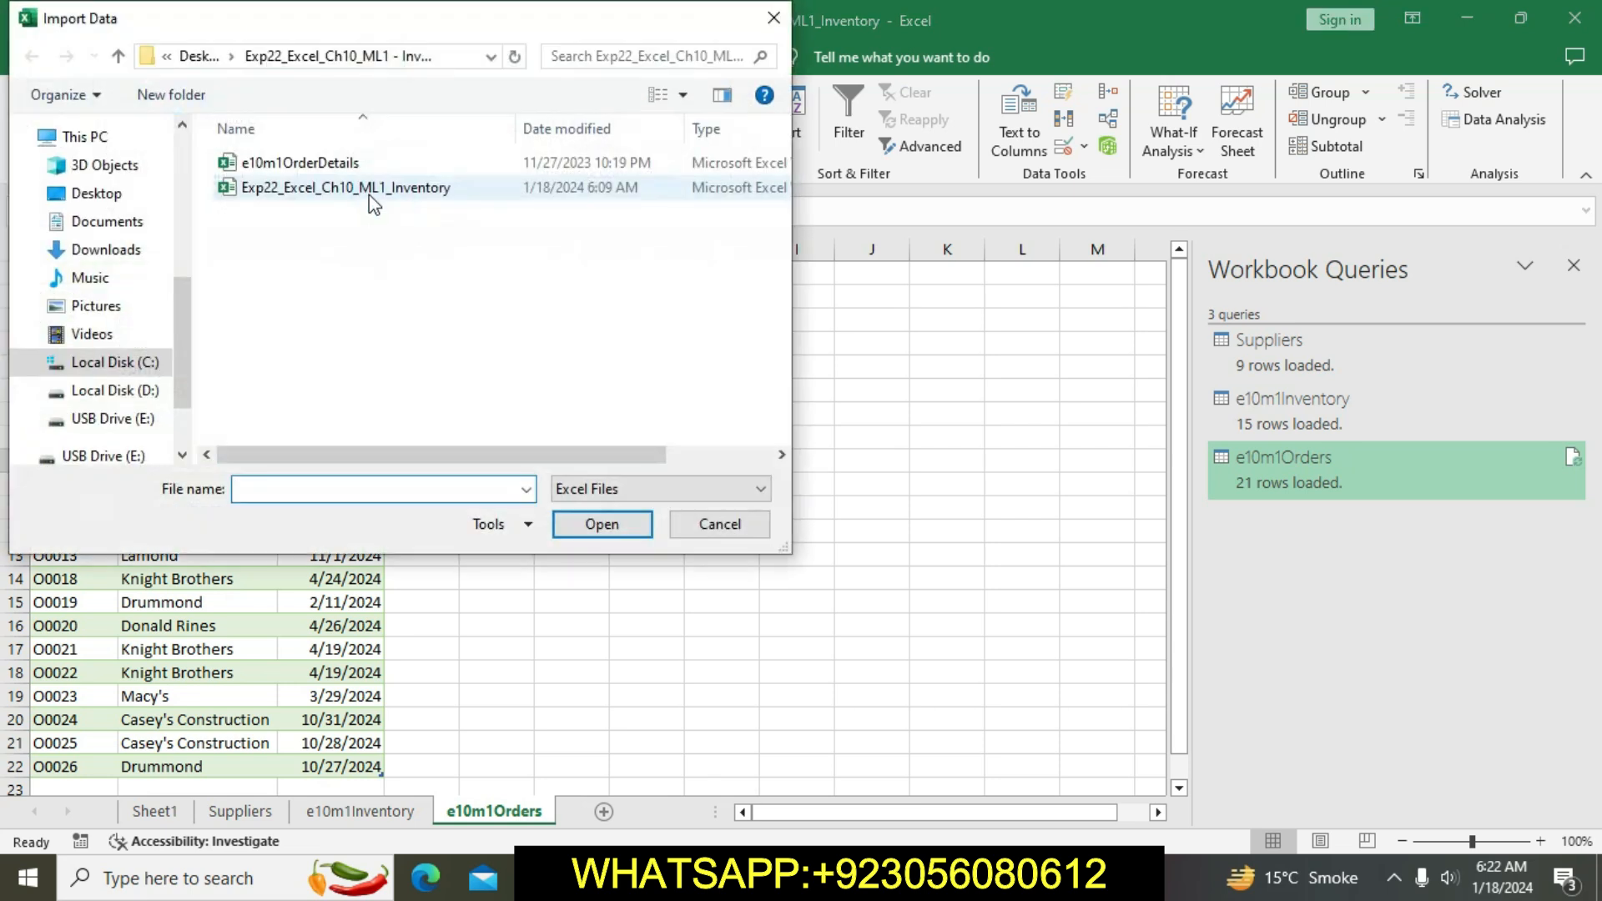
pyautogui.click(323, 164)
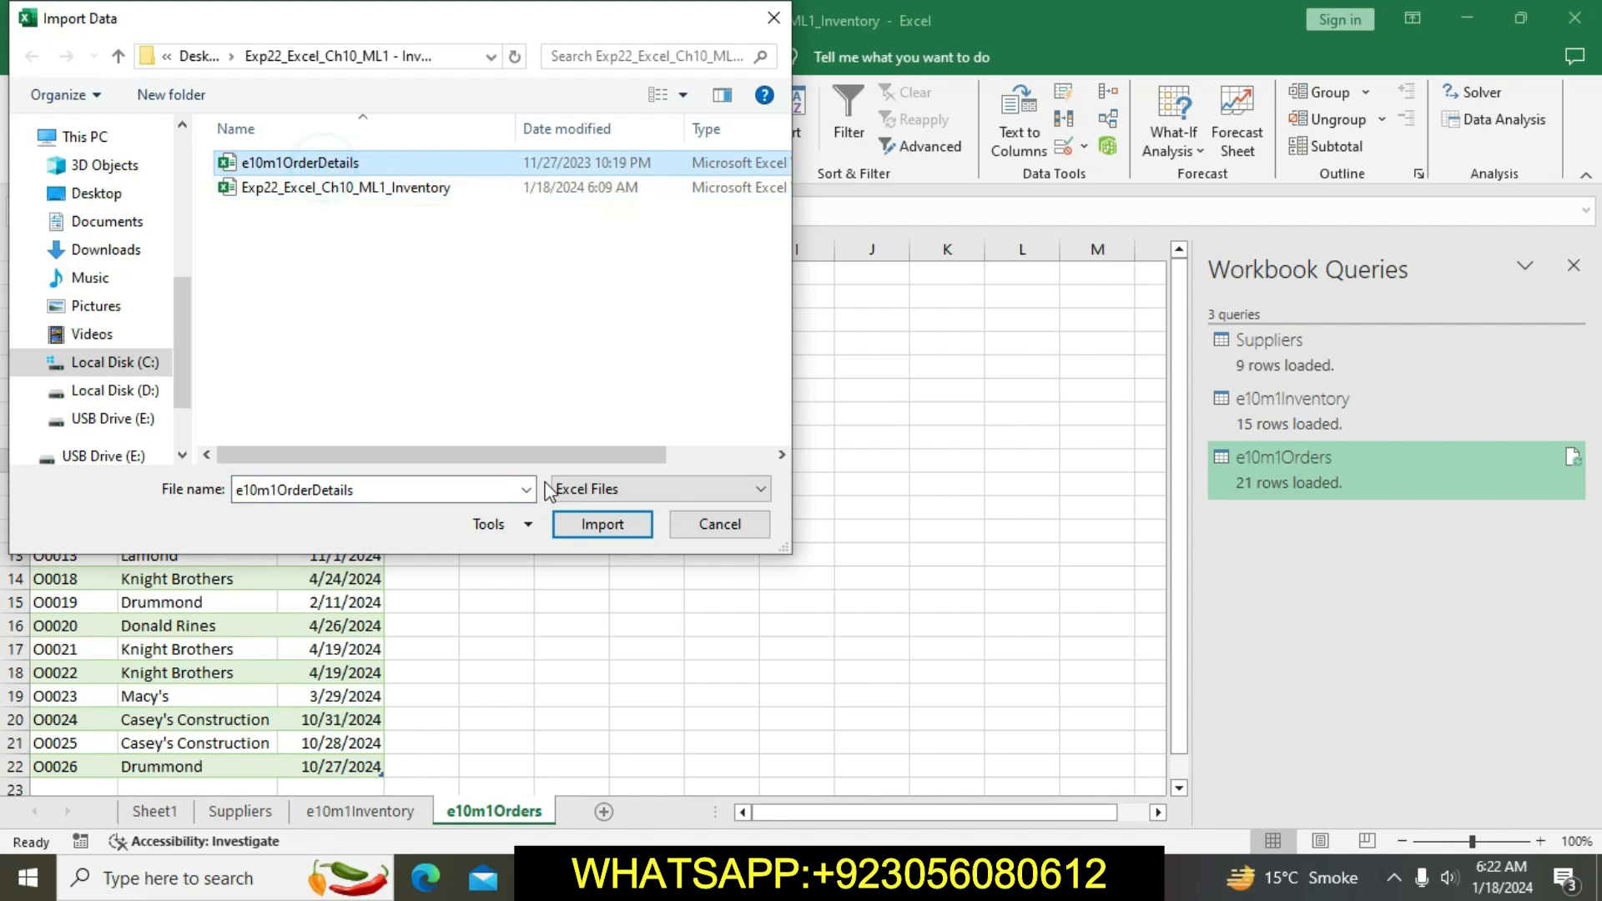
pyautogui.click(600, 524)
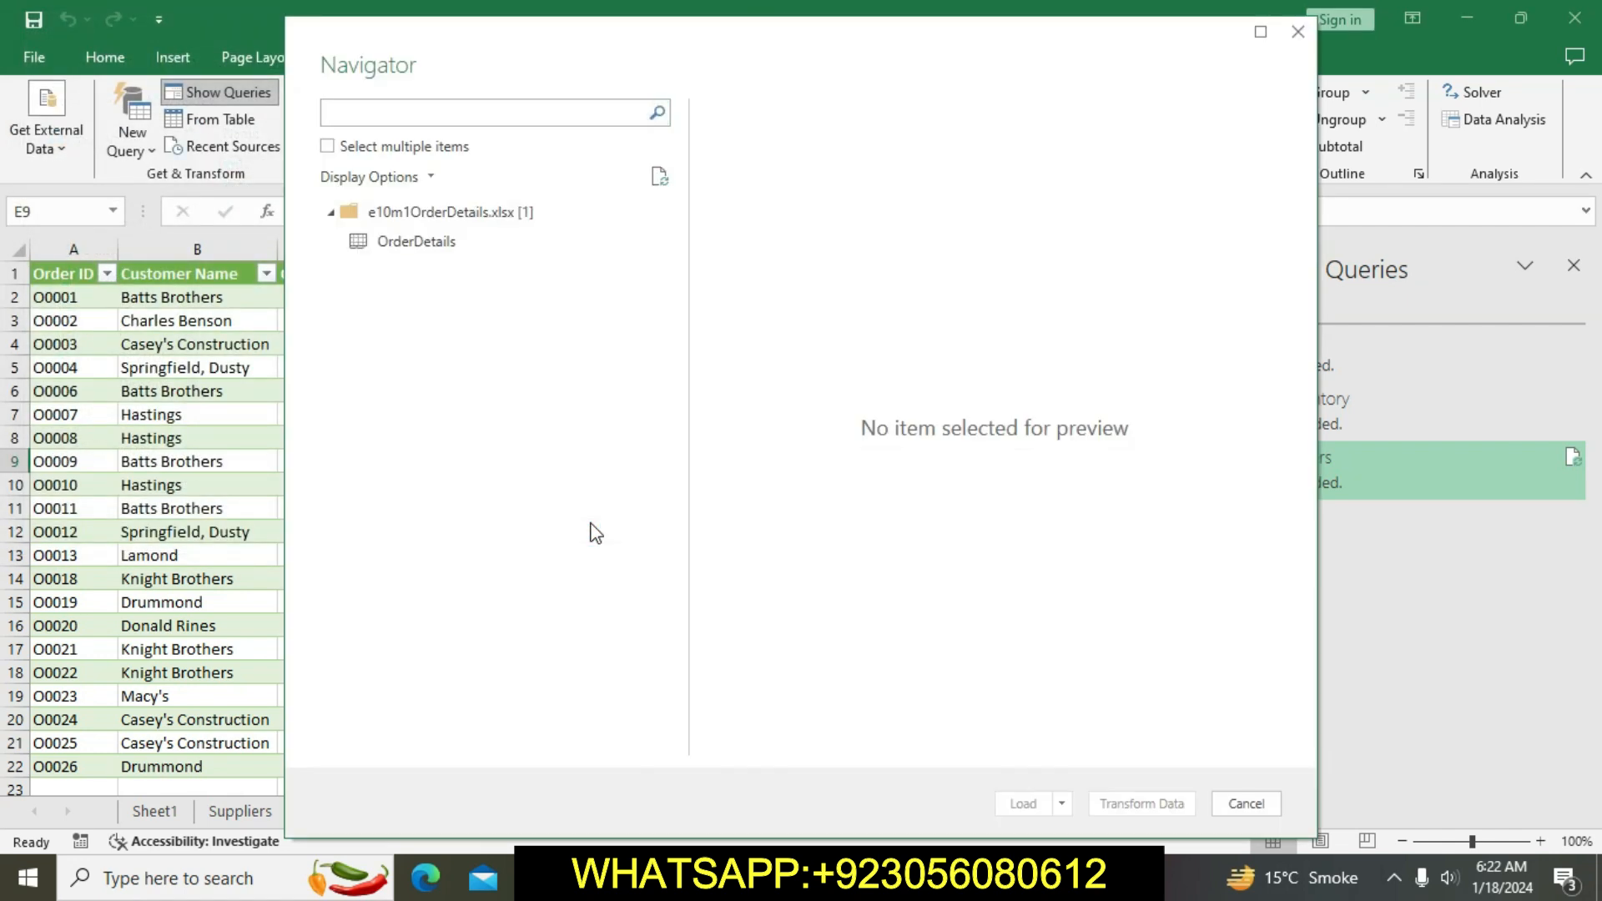
pyautogui.click(442, 242)
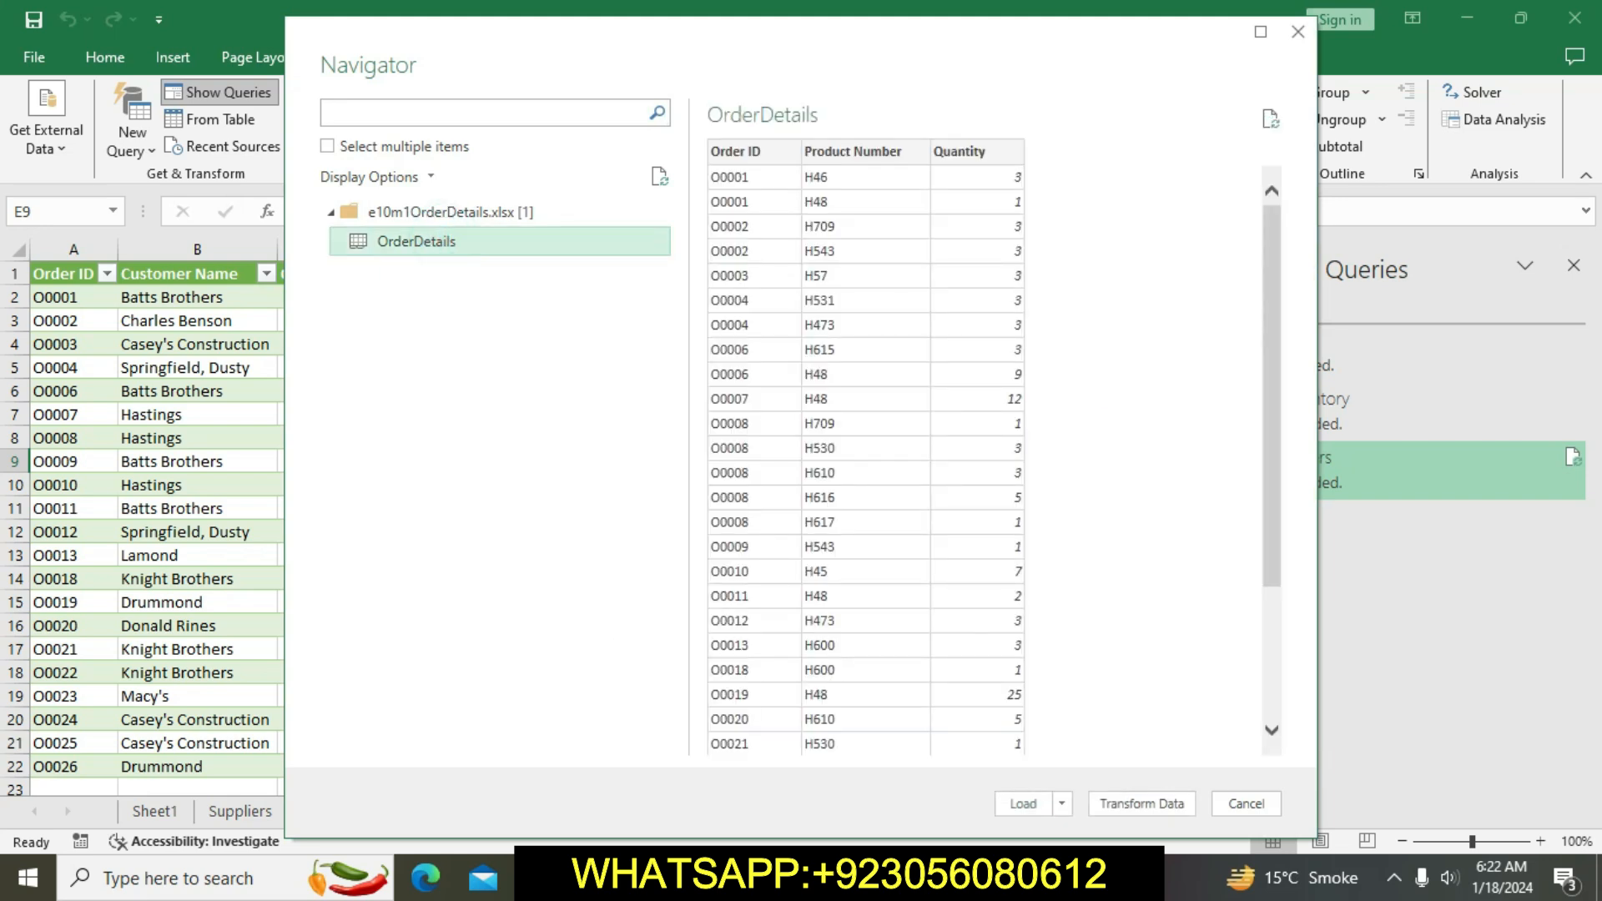
pyautogui.hotkey('alt', 'Tab')
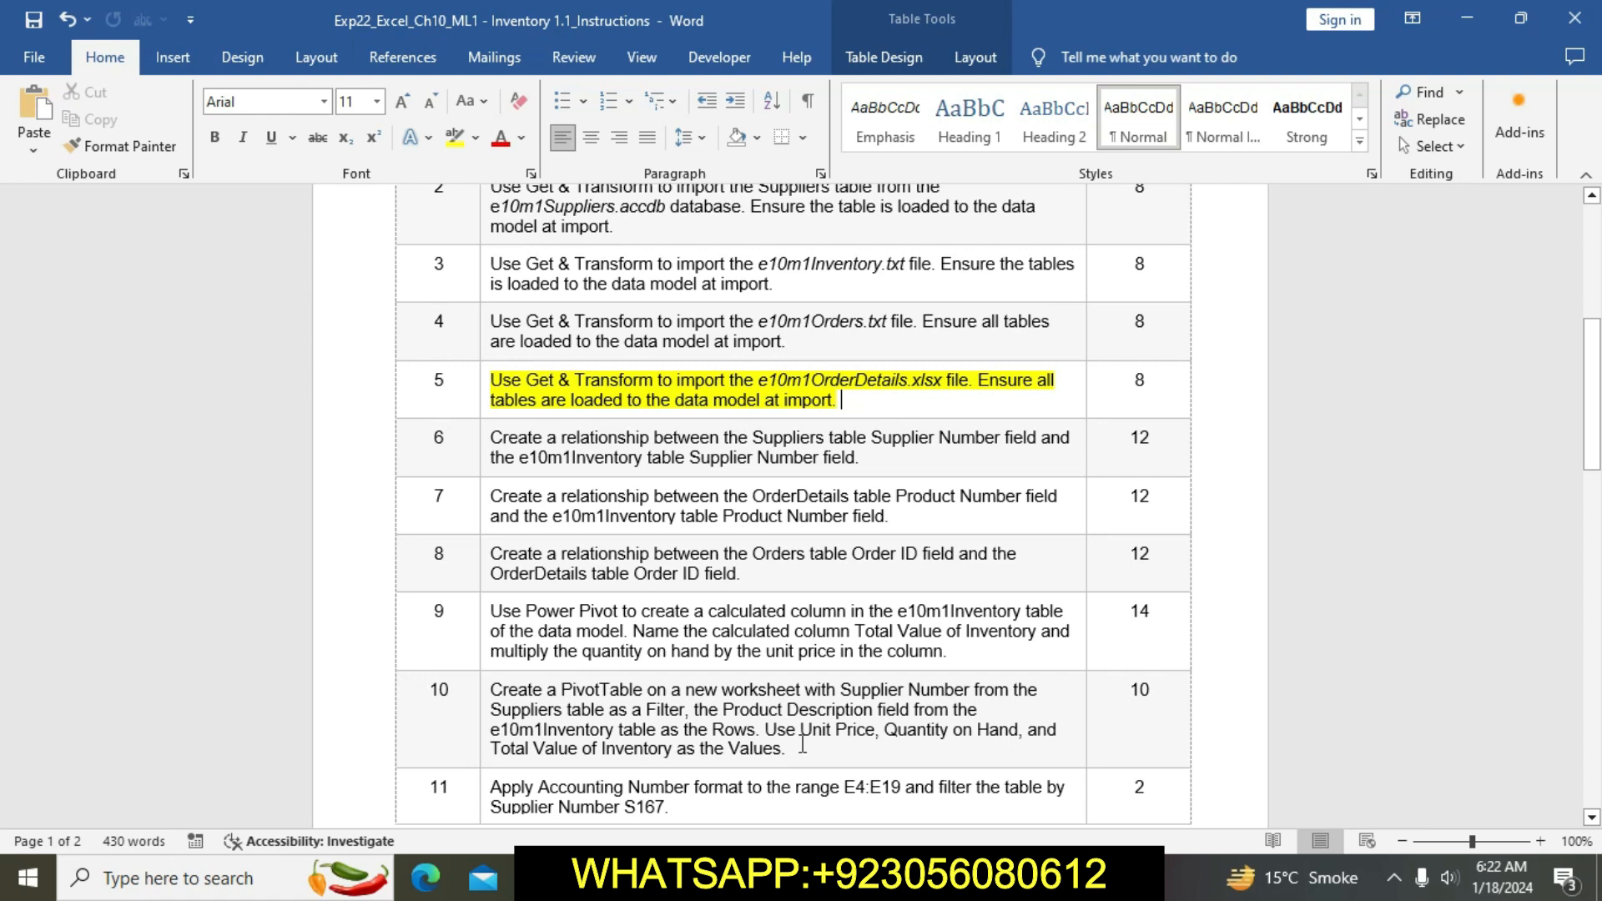
pyautogui.hotkey('alt', 'Tab')
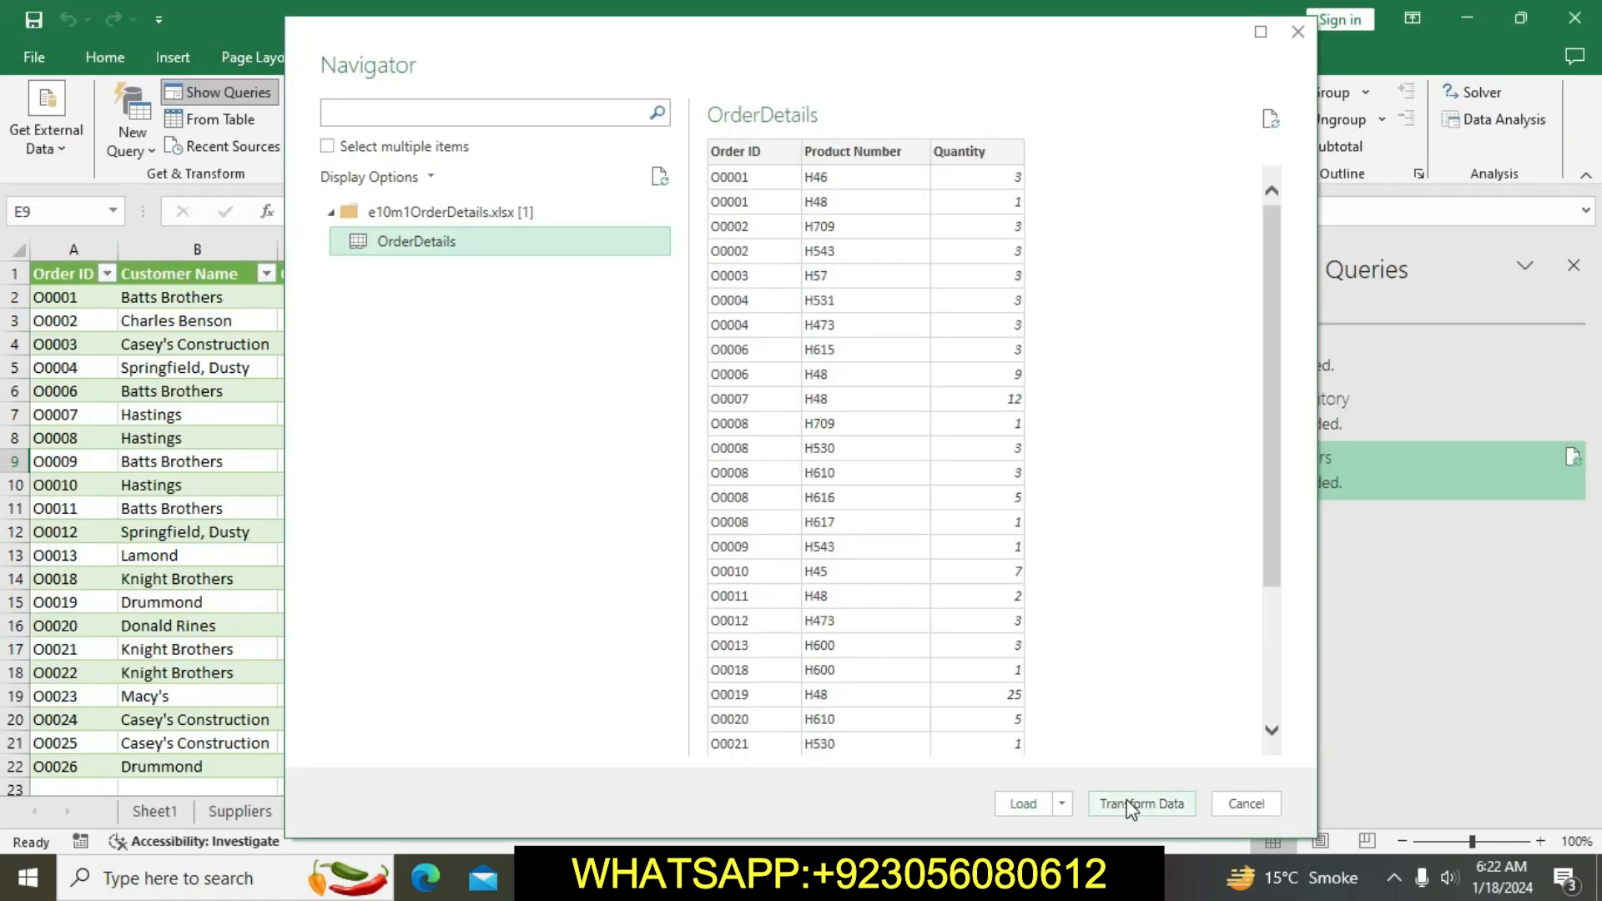
pyautogui.click(1029, 806)
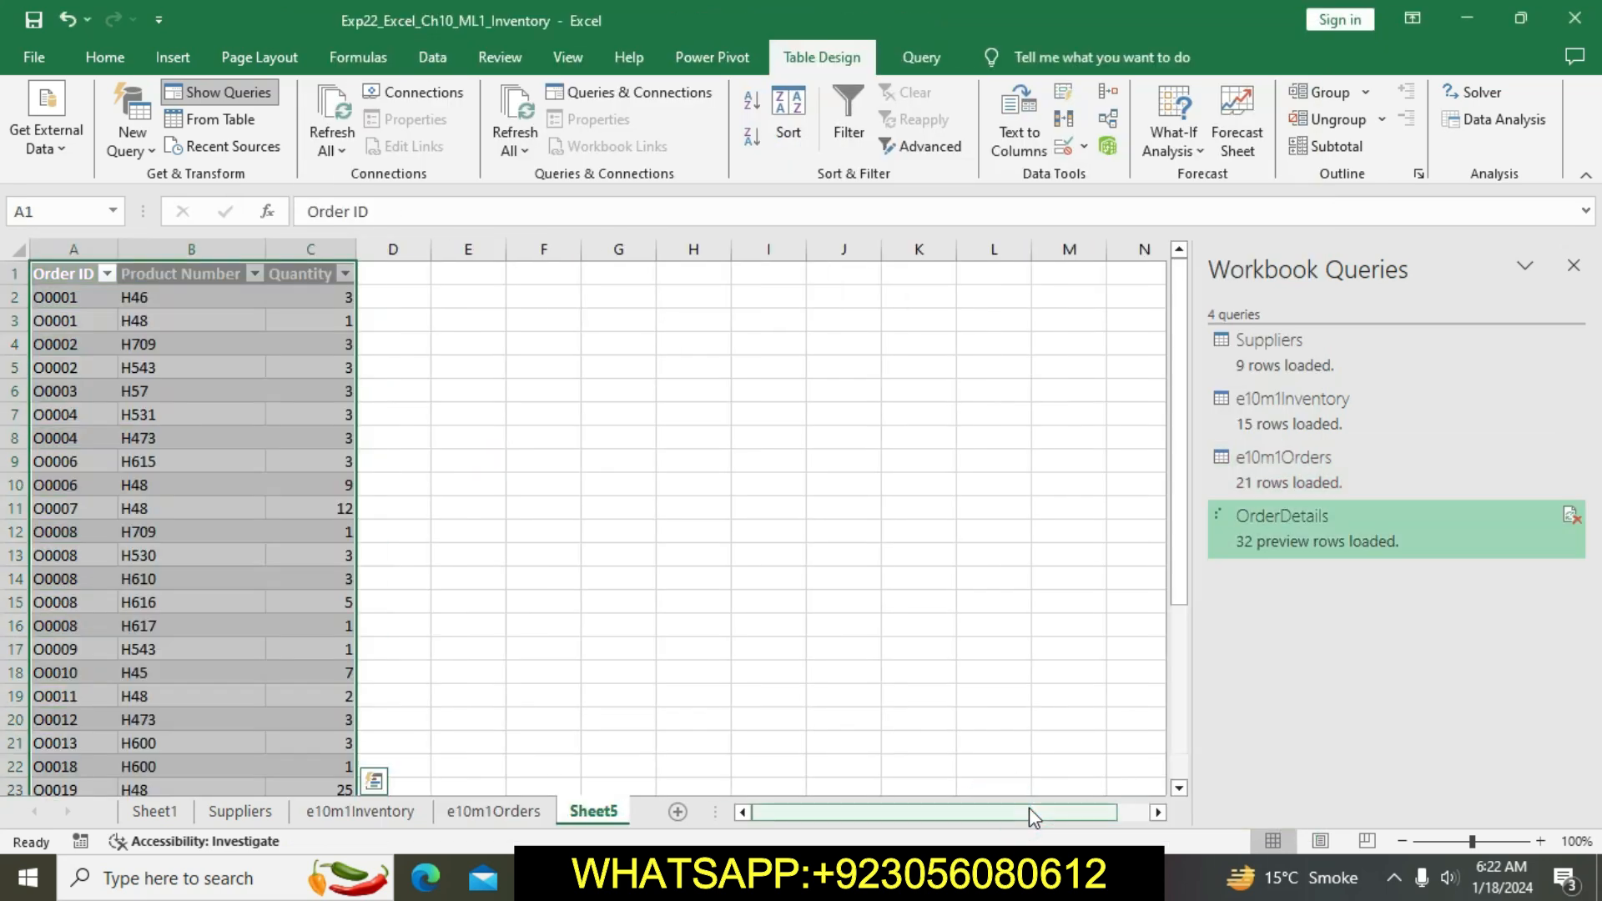
# Step: Change the OrderDetails query's load settings to add its data to the Data Model, keeping it as a table
pyautogui.click(917, 55)
pyautogui.click(266, 134)
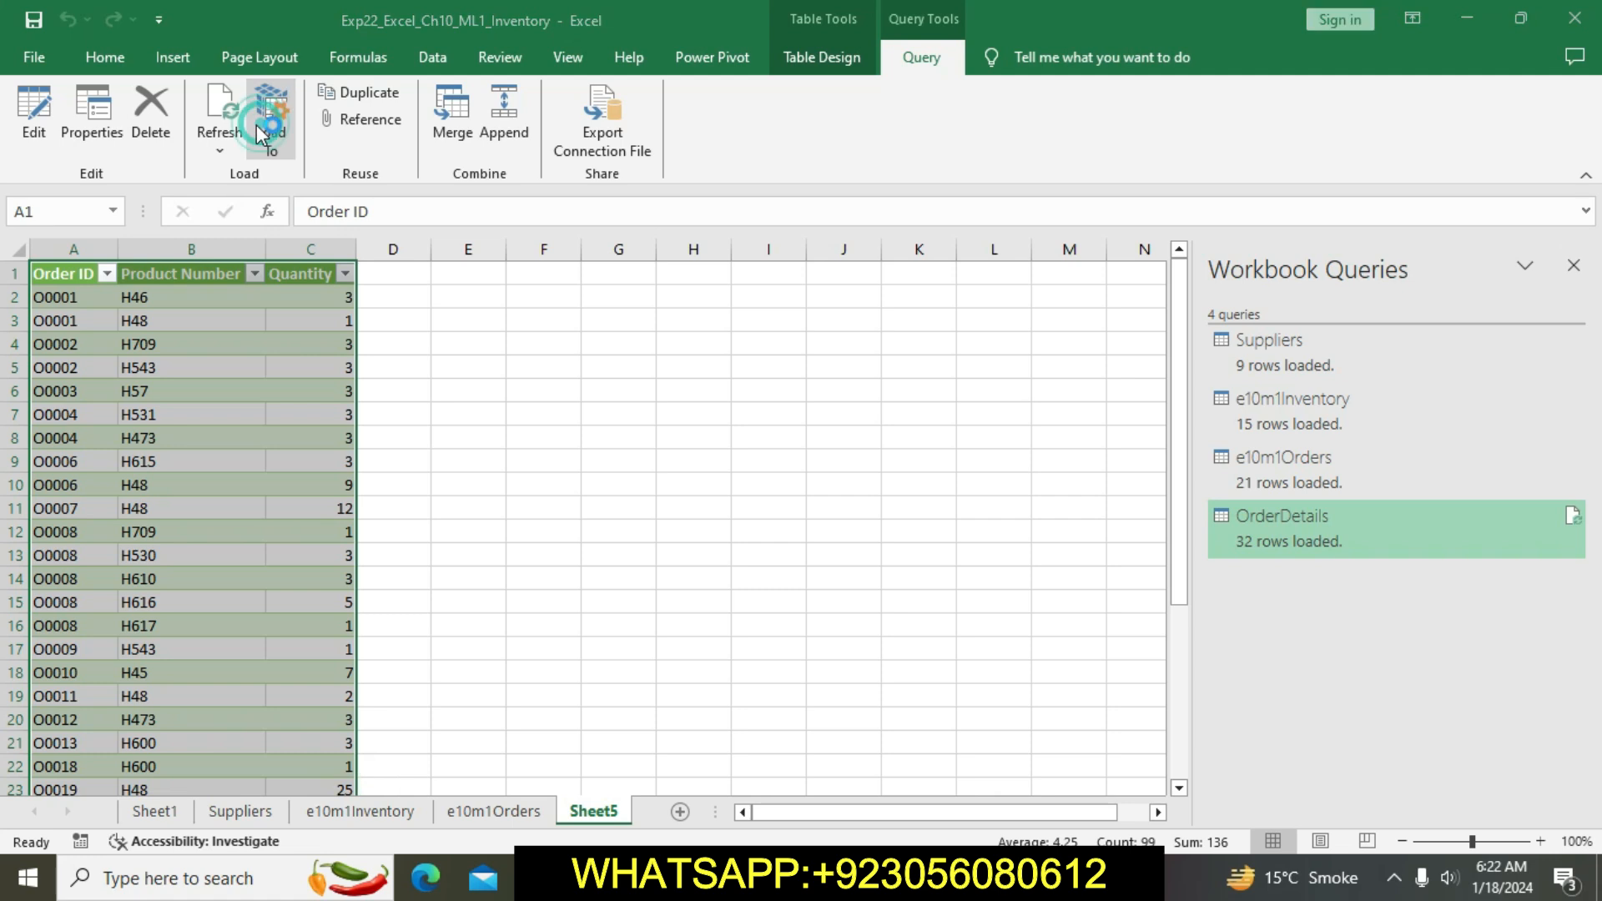
pyautogui.click(610, 543)
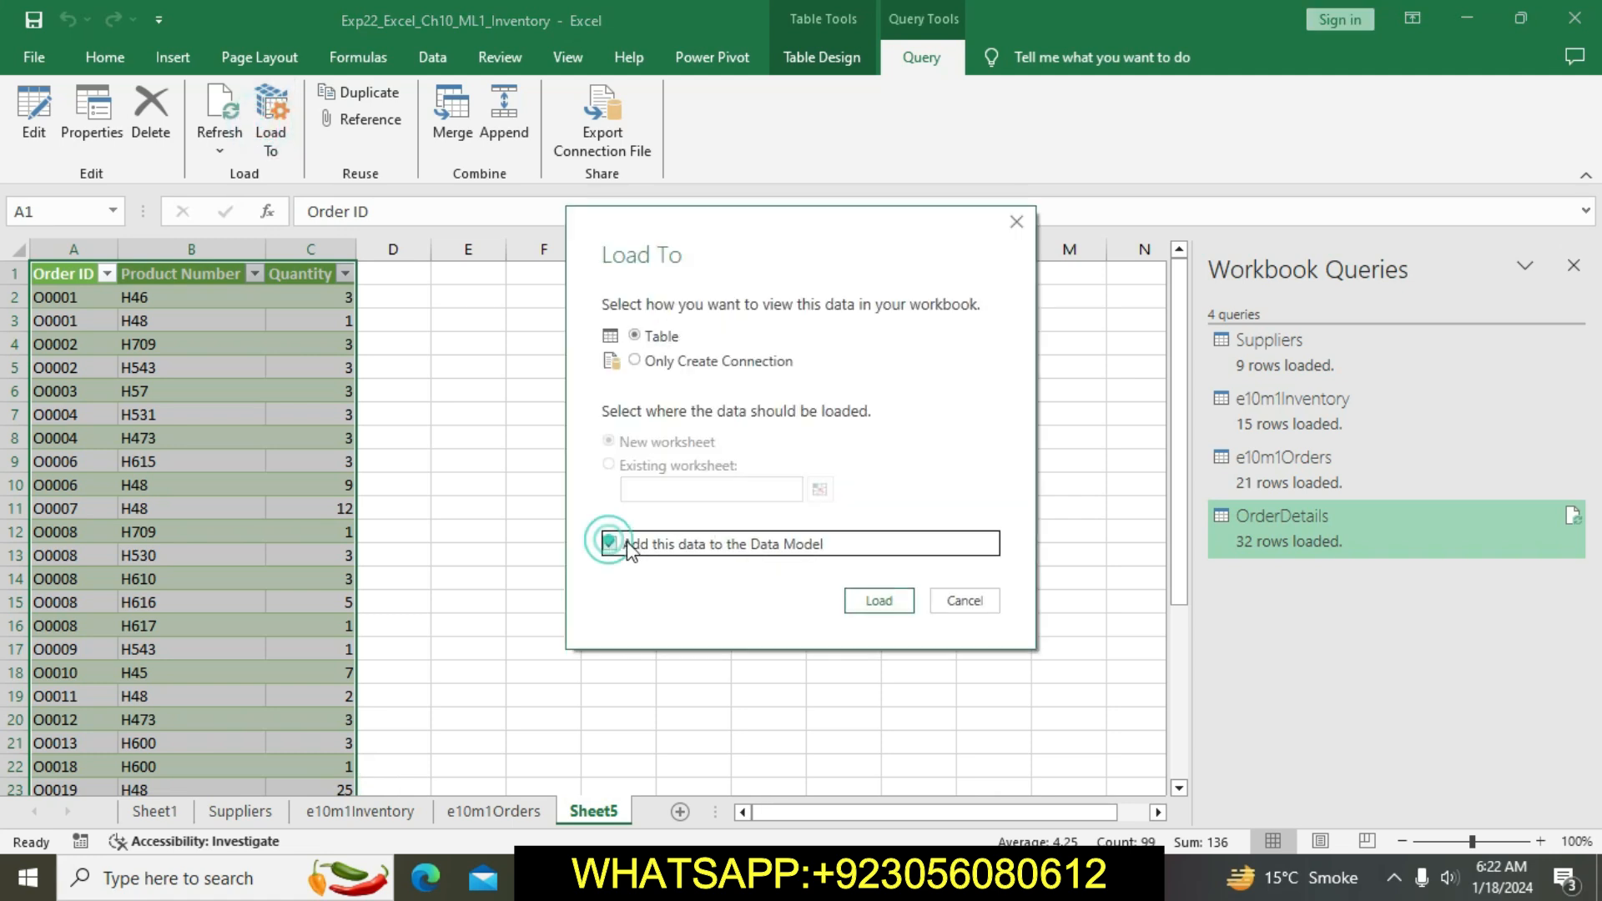
pyautogui.click(879, 600)
pyautogui.click(913, 499)
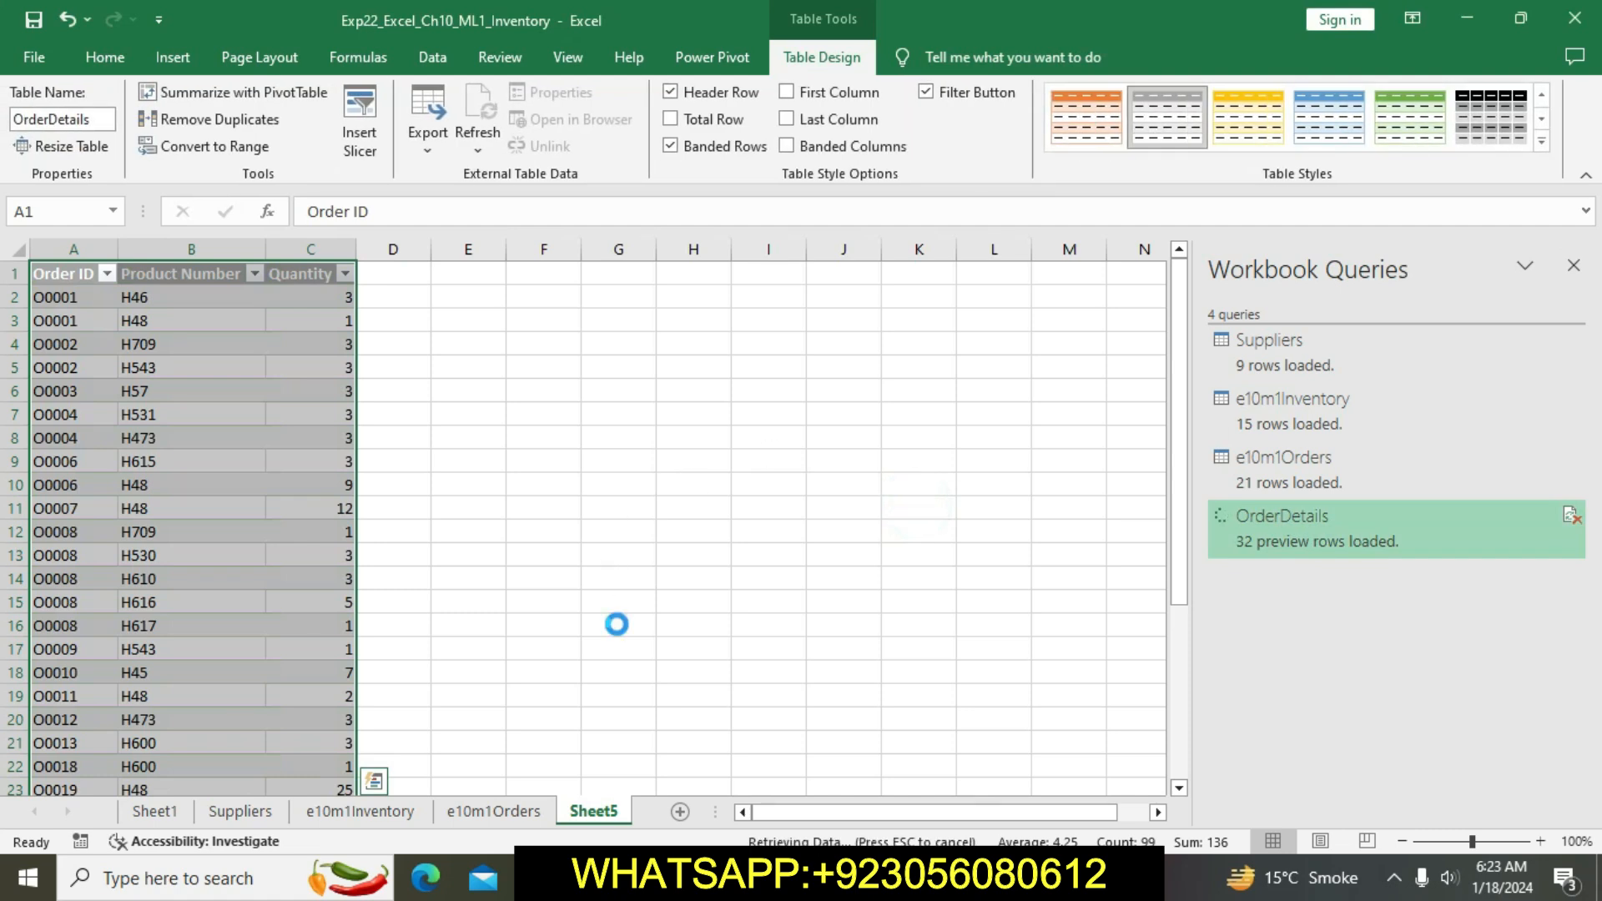
# Step: Copy the table name OrderDetails and use it to rename Sheet5 as OrderDetails
pyautogui.click(101, 125)
pyautogui.hotkey('ctrl', 'c')
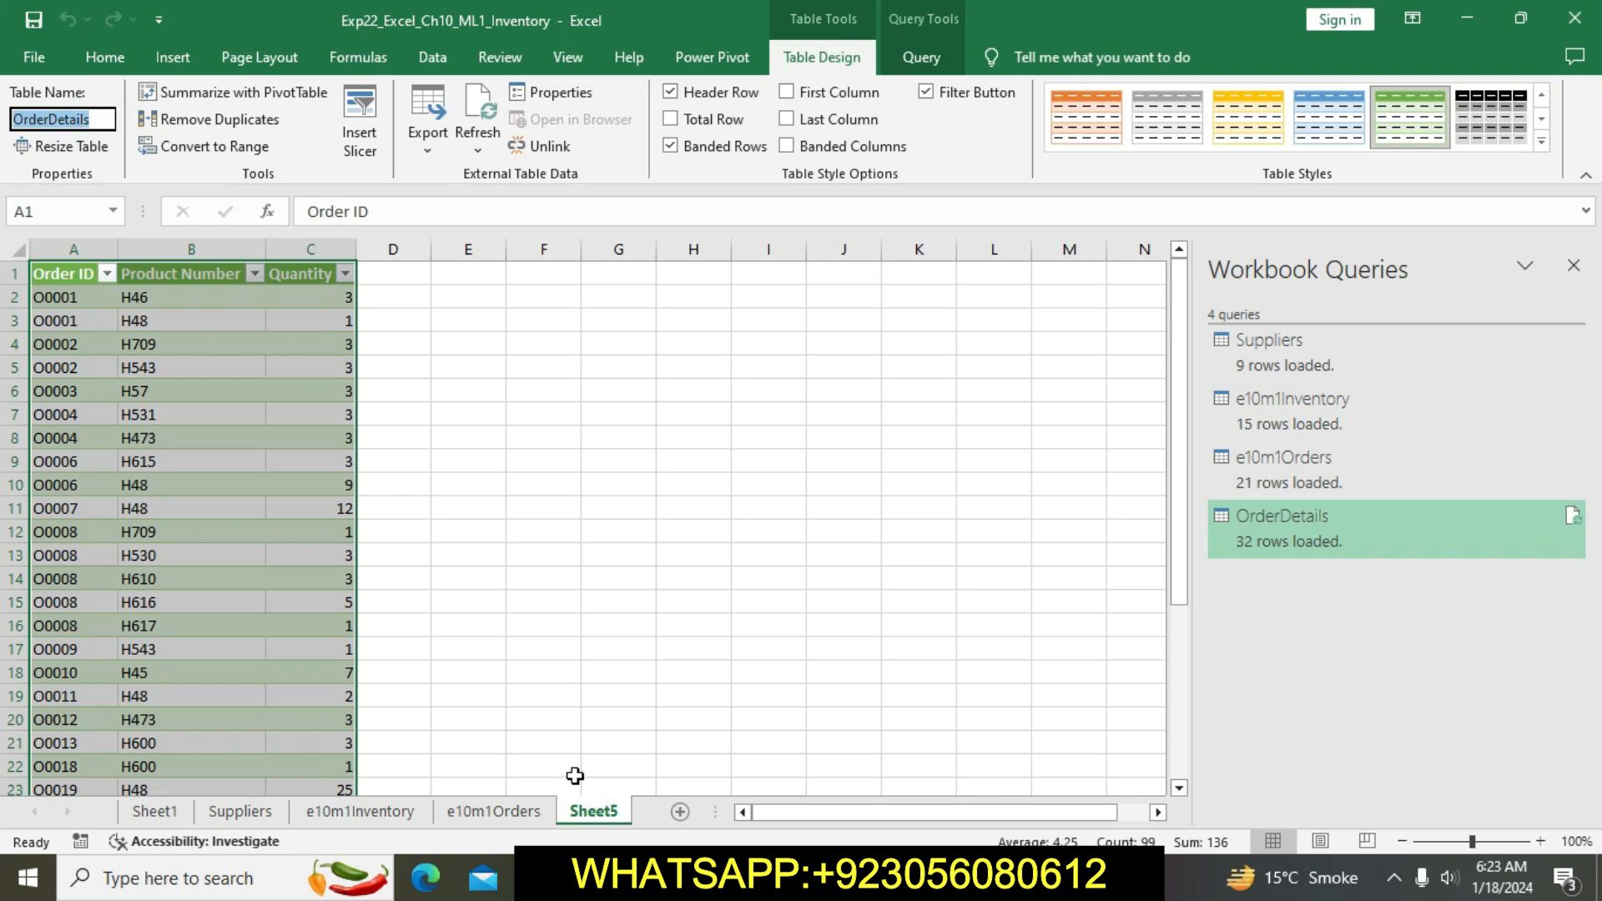
pyautogui.rightClick(593, 811)
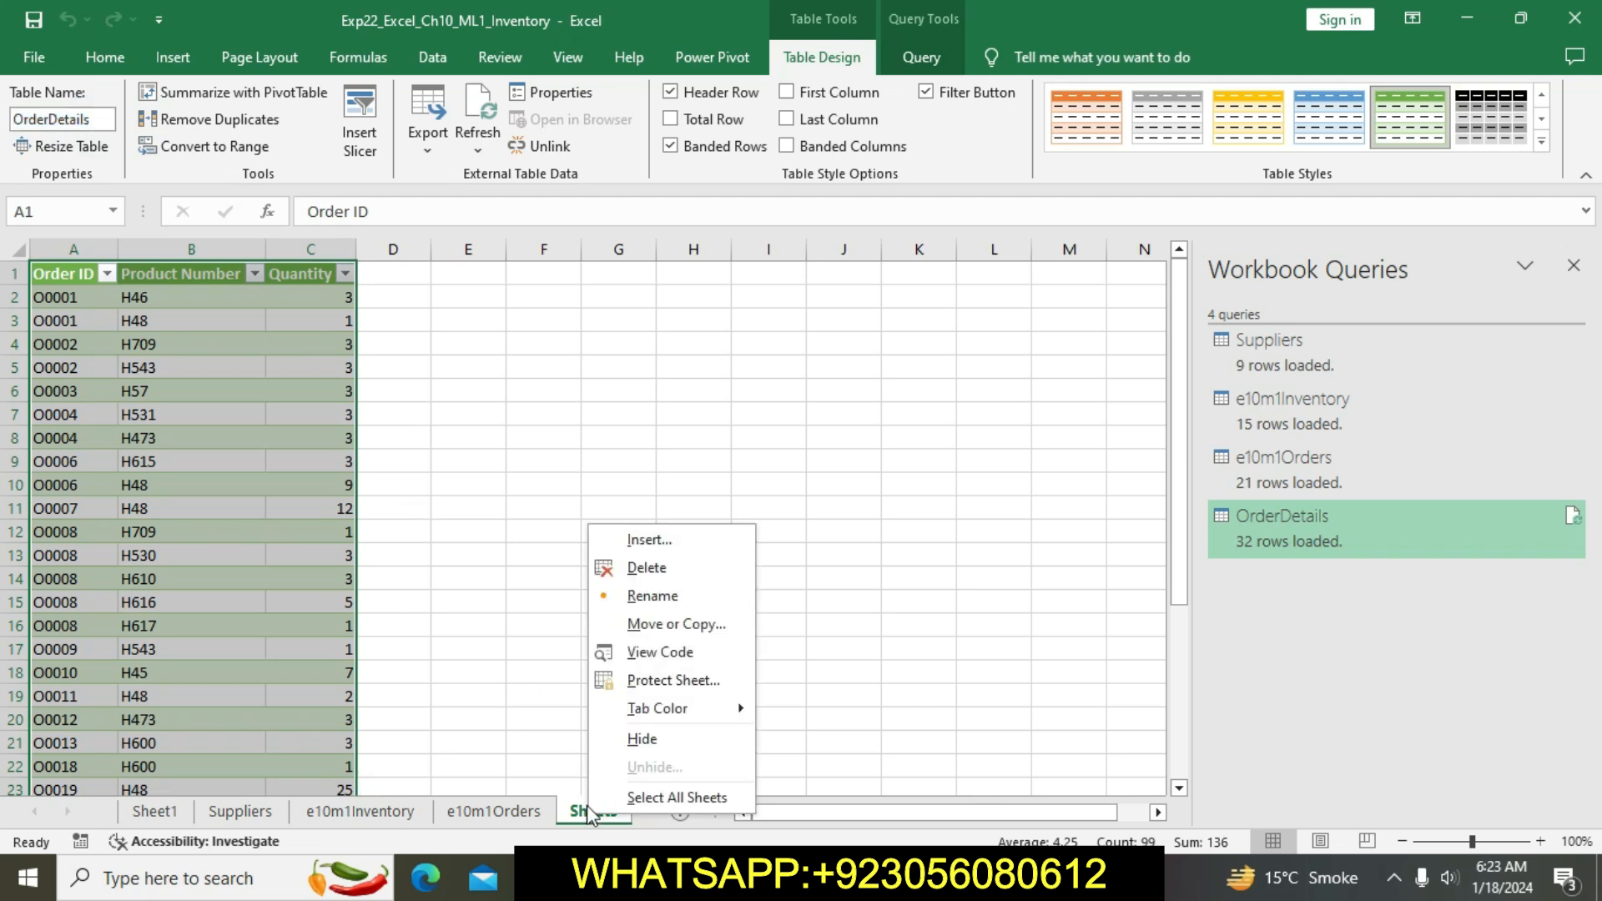
pyautogui.click(653, 595)
pyautogui.hotkey('ctrl', 'v')
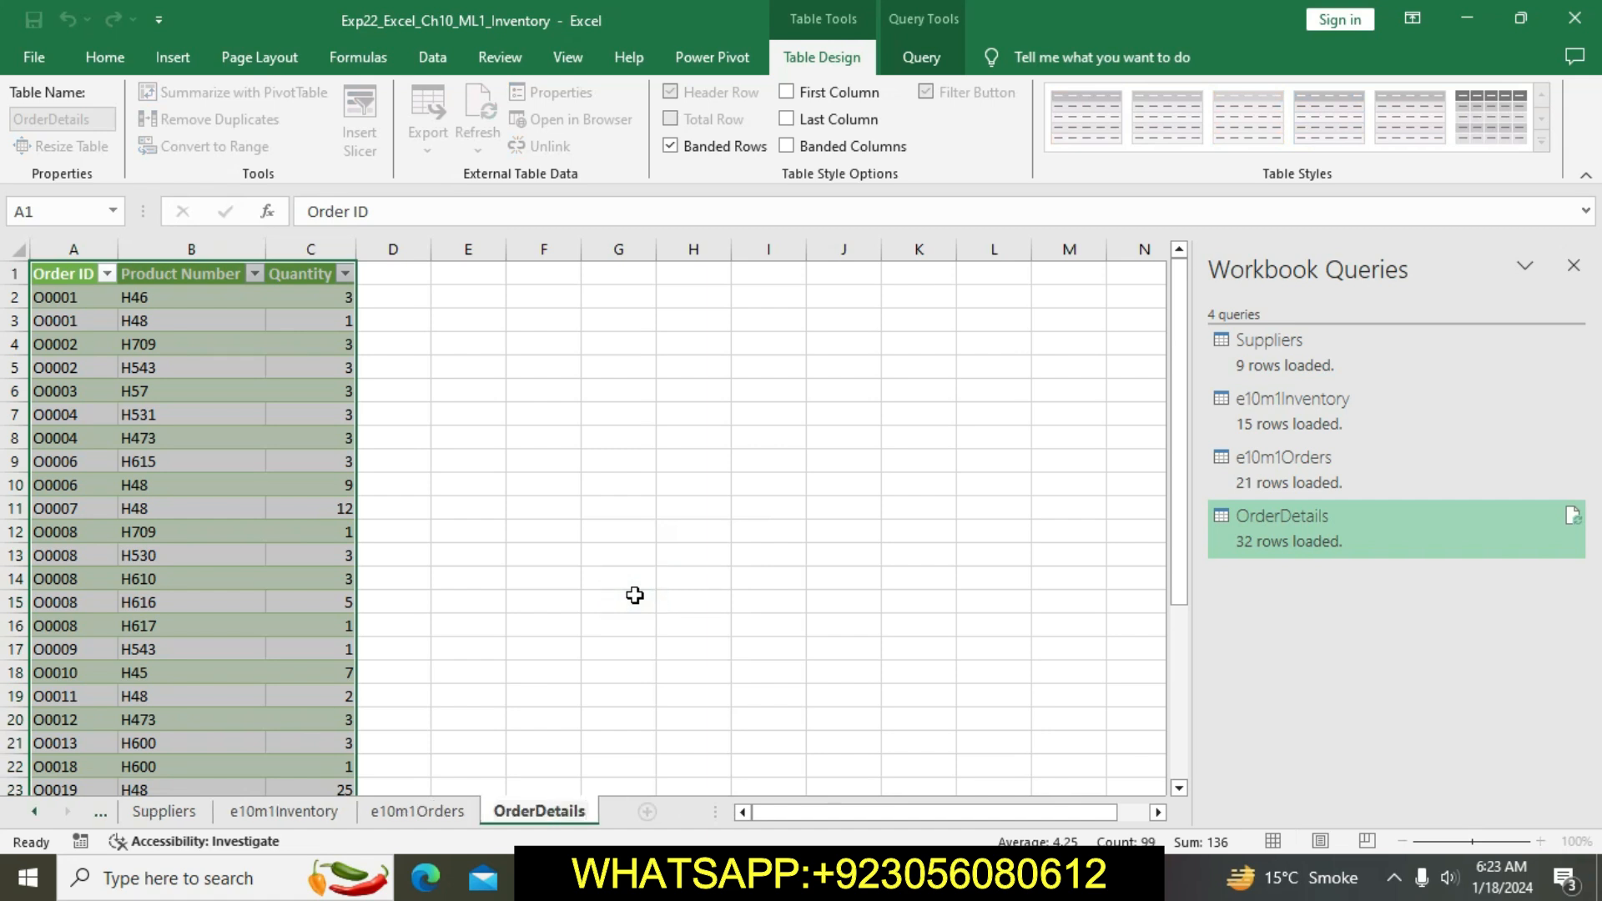
pyautogui.click(678, 617)
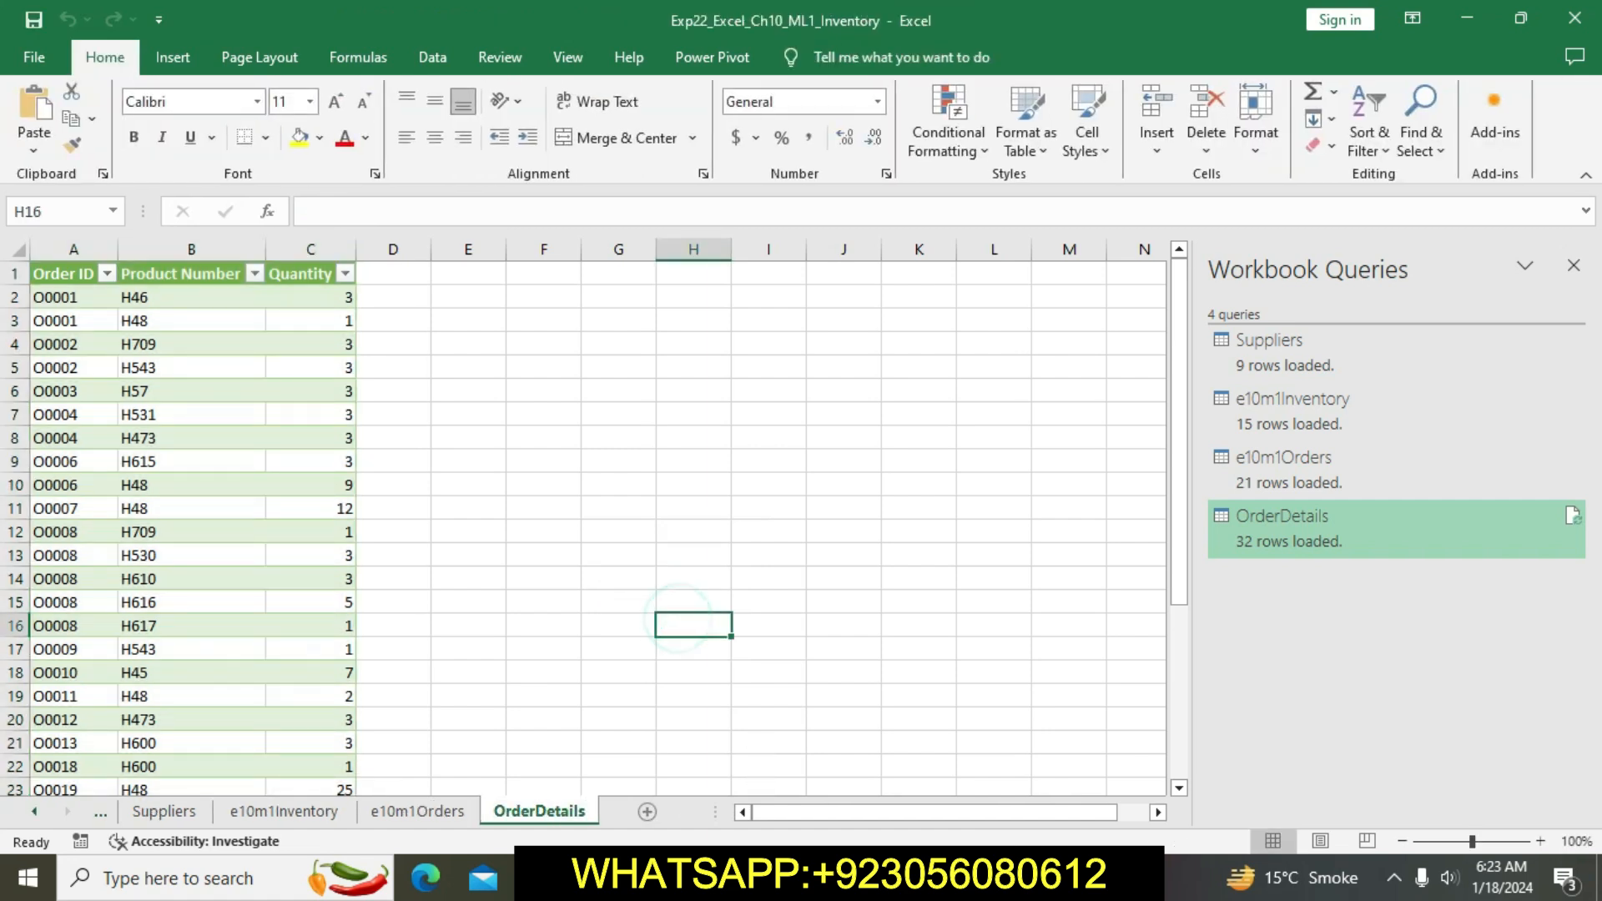
# Step: Switch to Word, move the yellow highlighting from the step 5 instruction to the step 6 instruction, and return to the Excel workbook
pyautogui.hotkey('alt', 'Tab')
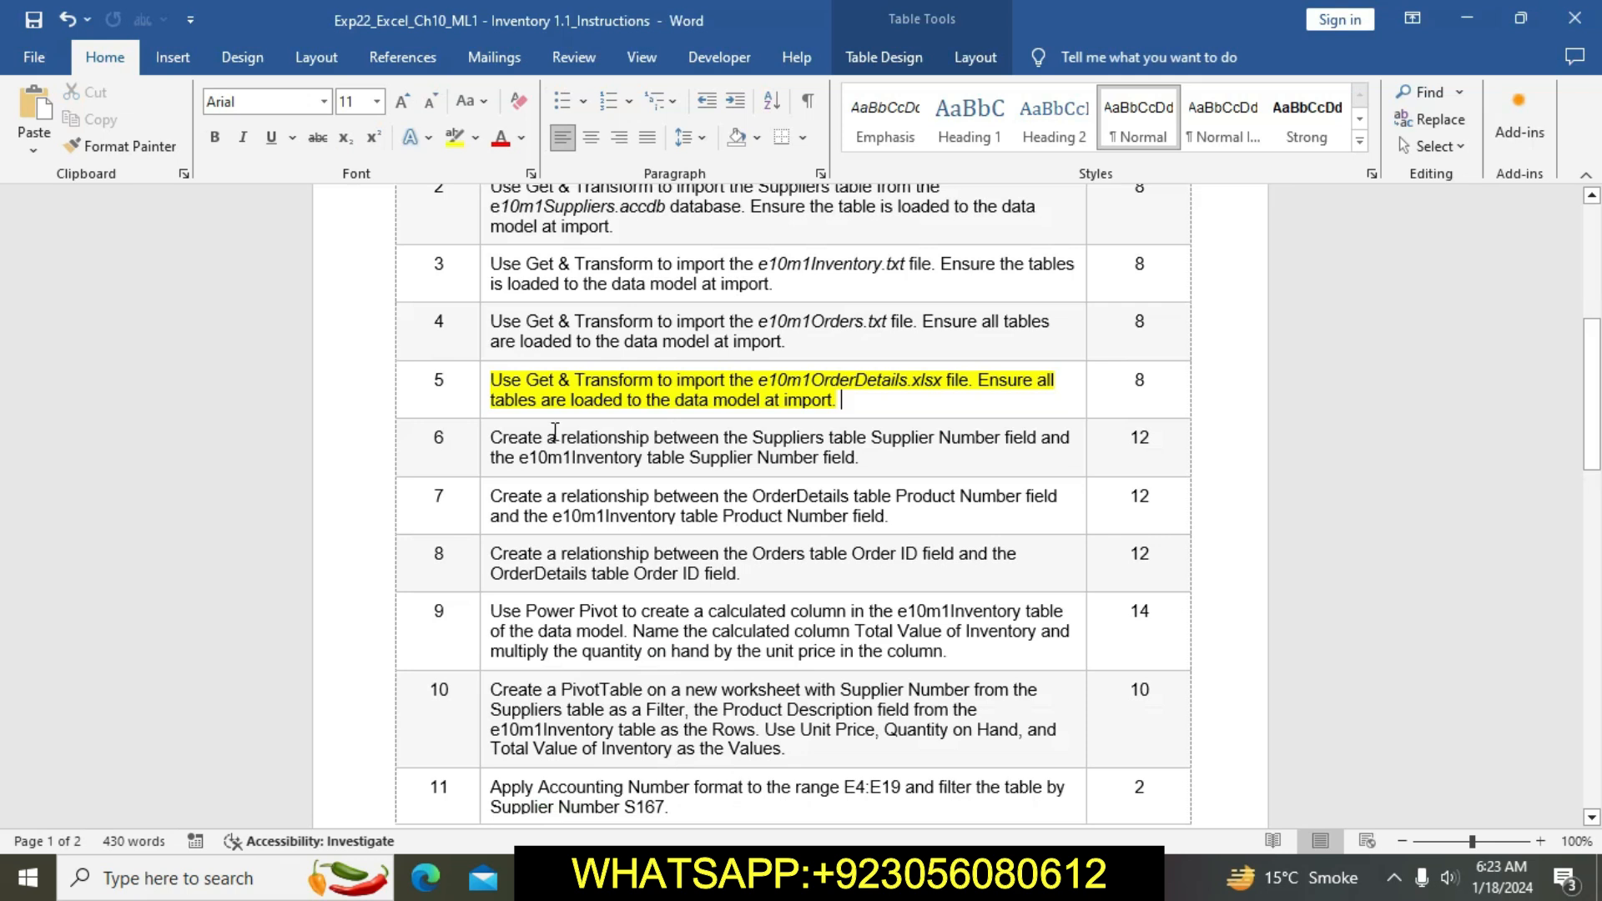
pyautogui.moveTo(858, 404); pyautogui.dragTo(493, 381)
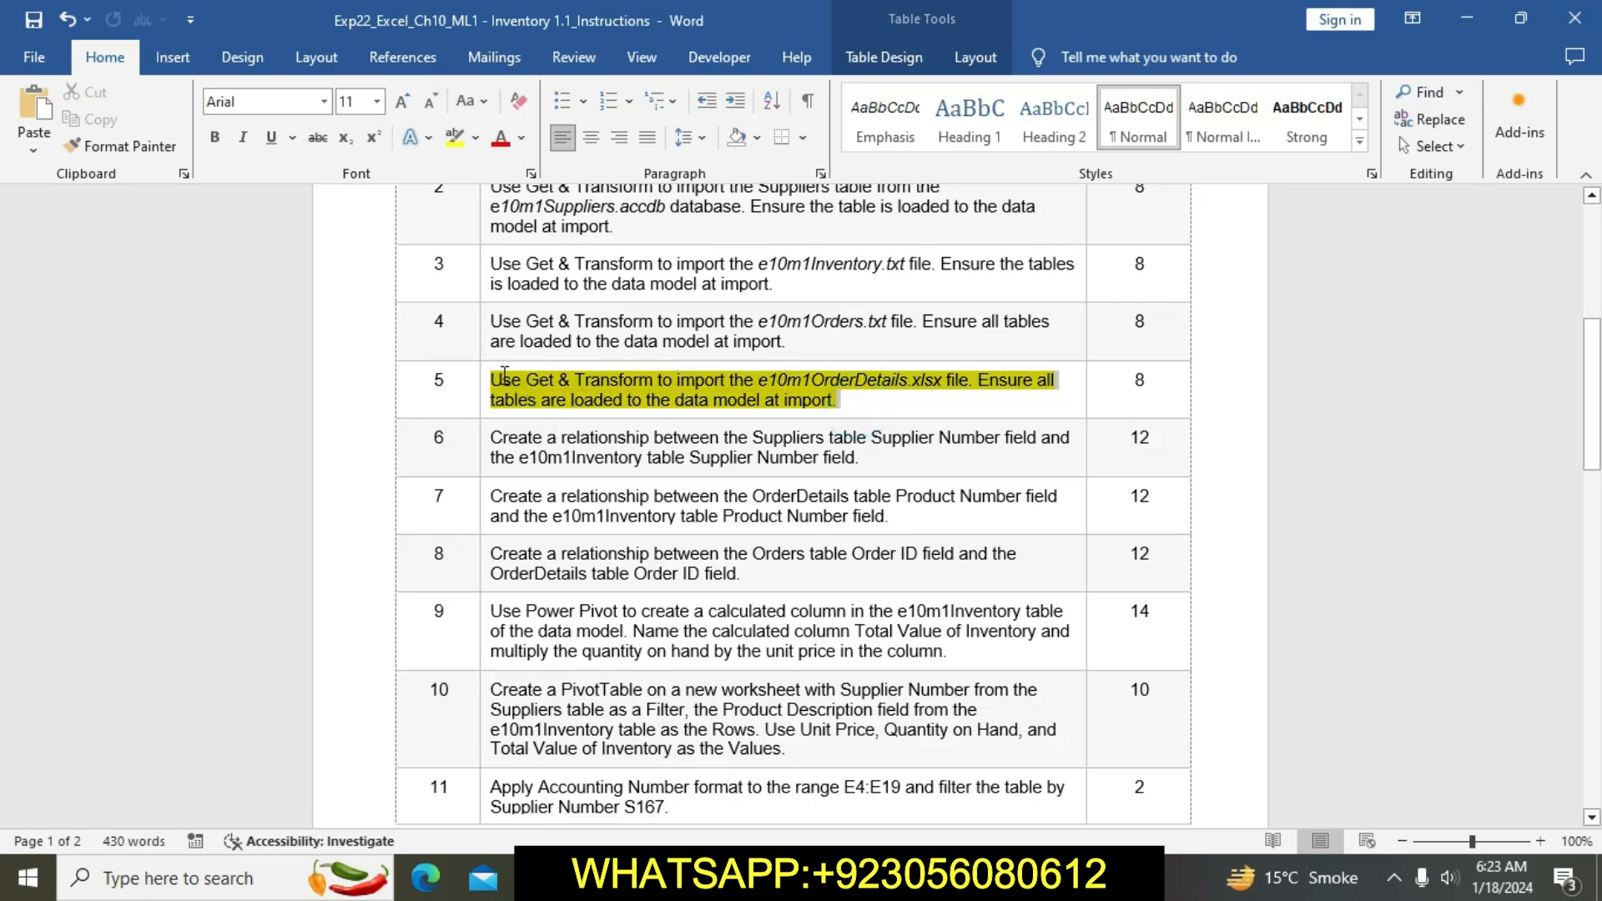
pyautogui.click(454, 138)
pyautogui.click(475, 401)
pyautogui.click(483, 448)
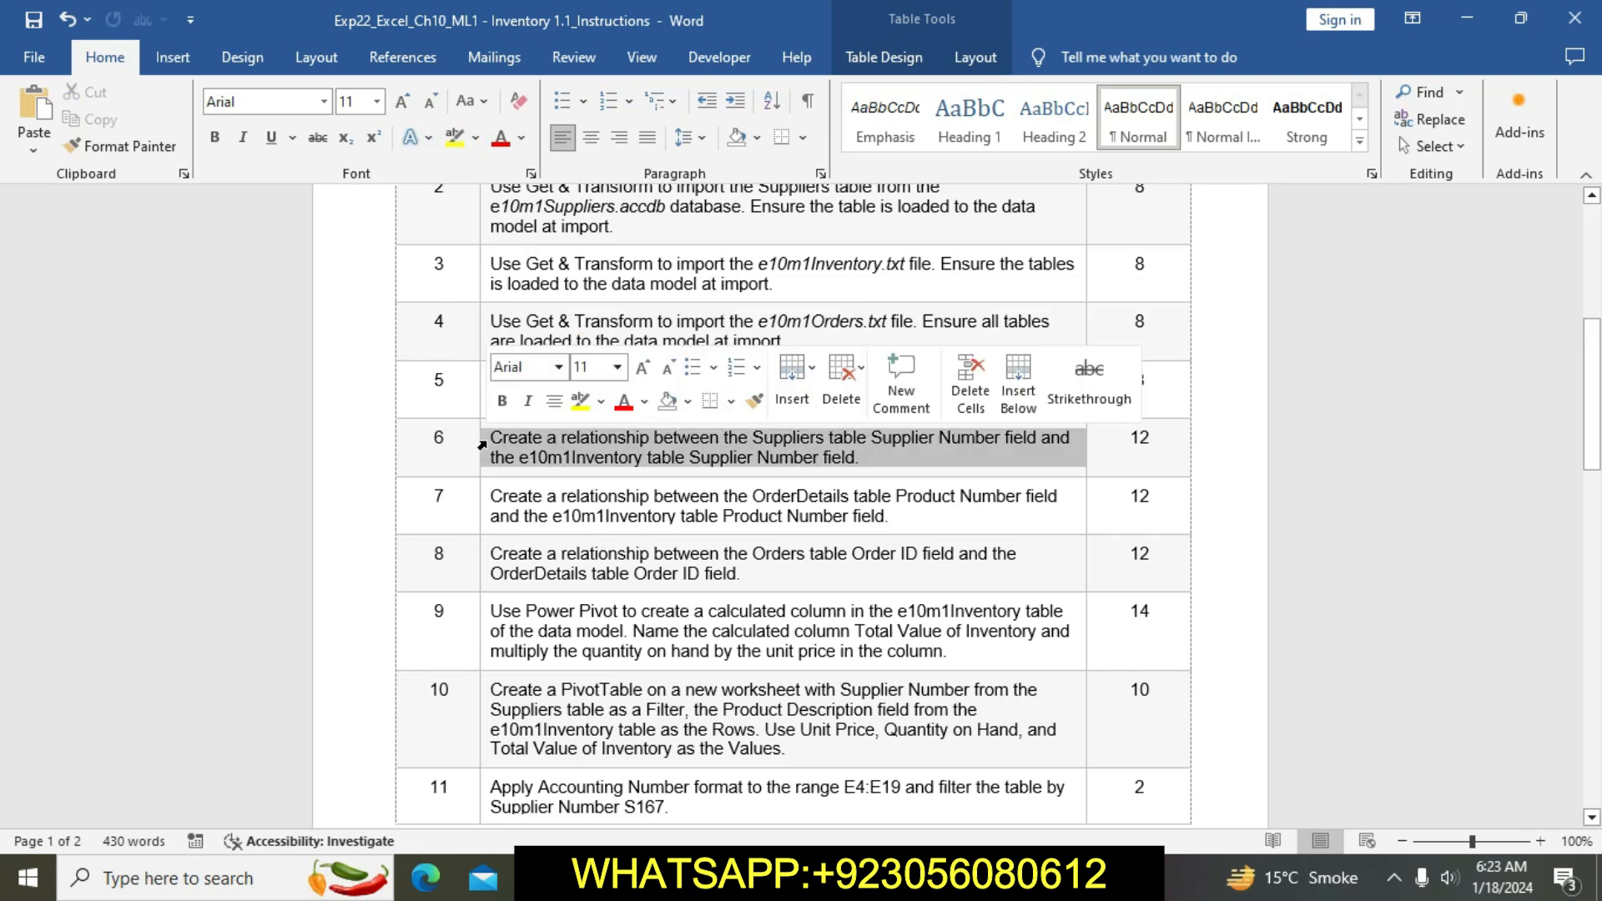
pyautogui.click(581, 400)
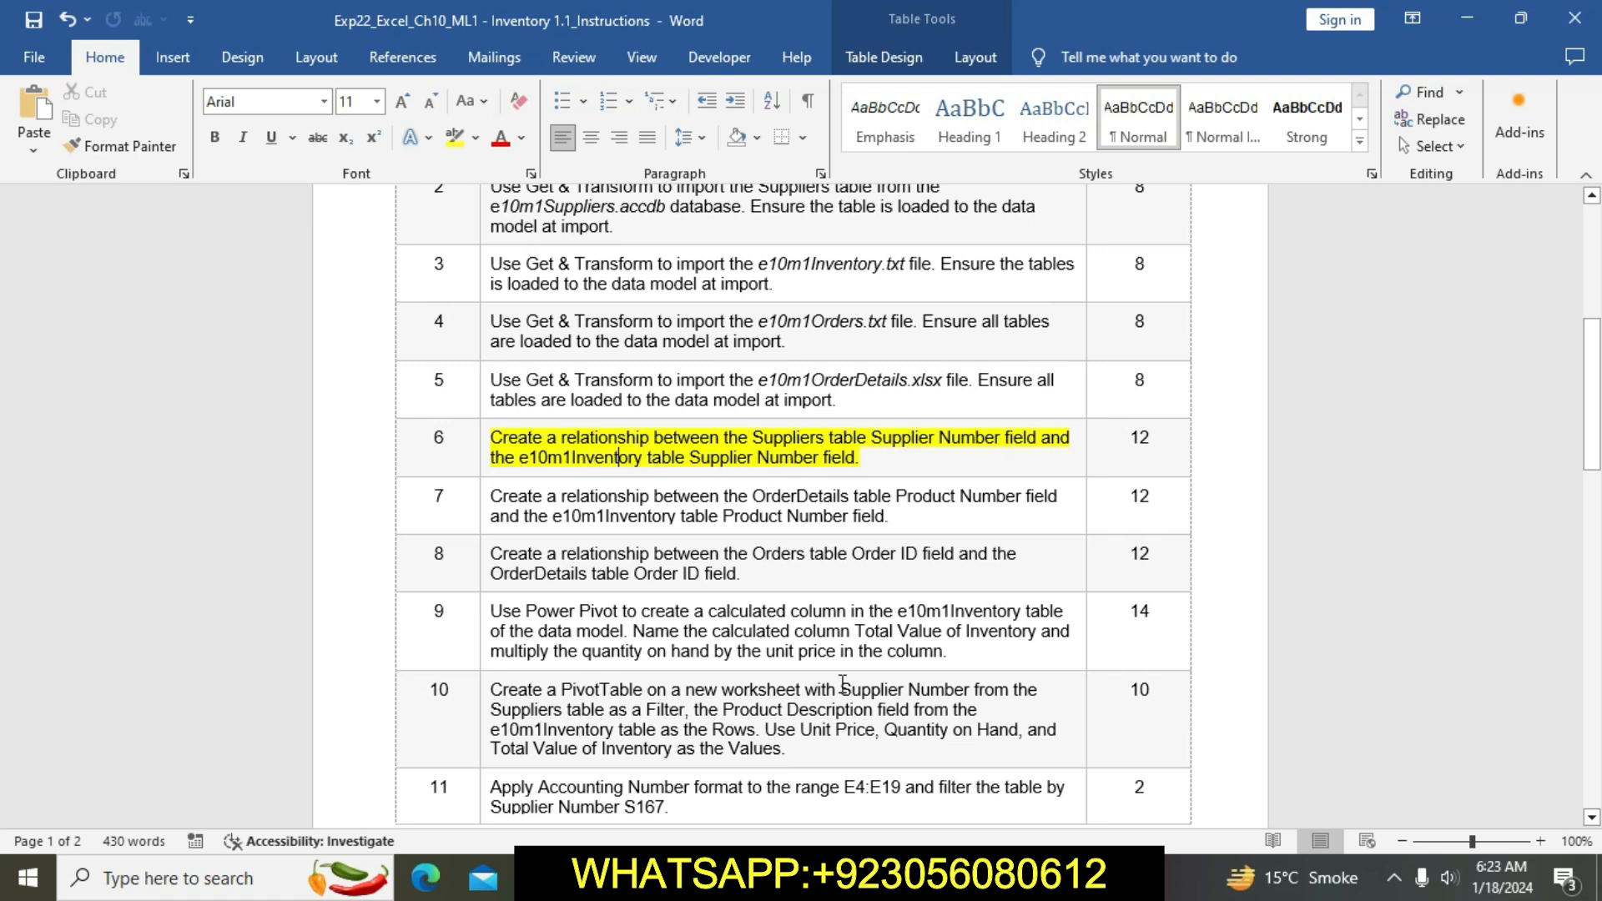
pyautogui.click(774, 759)
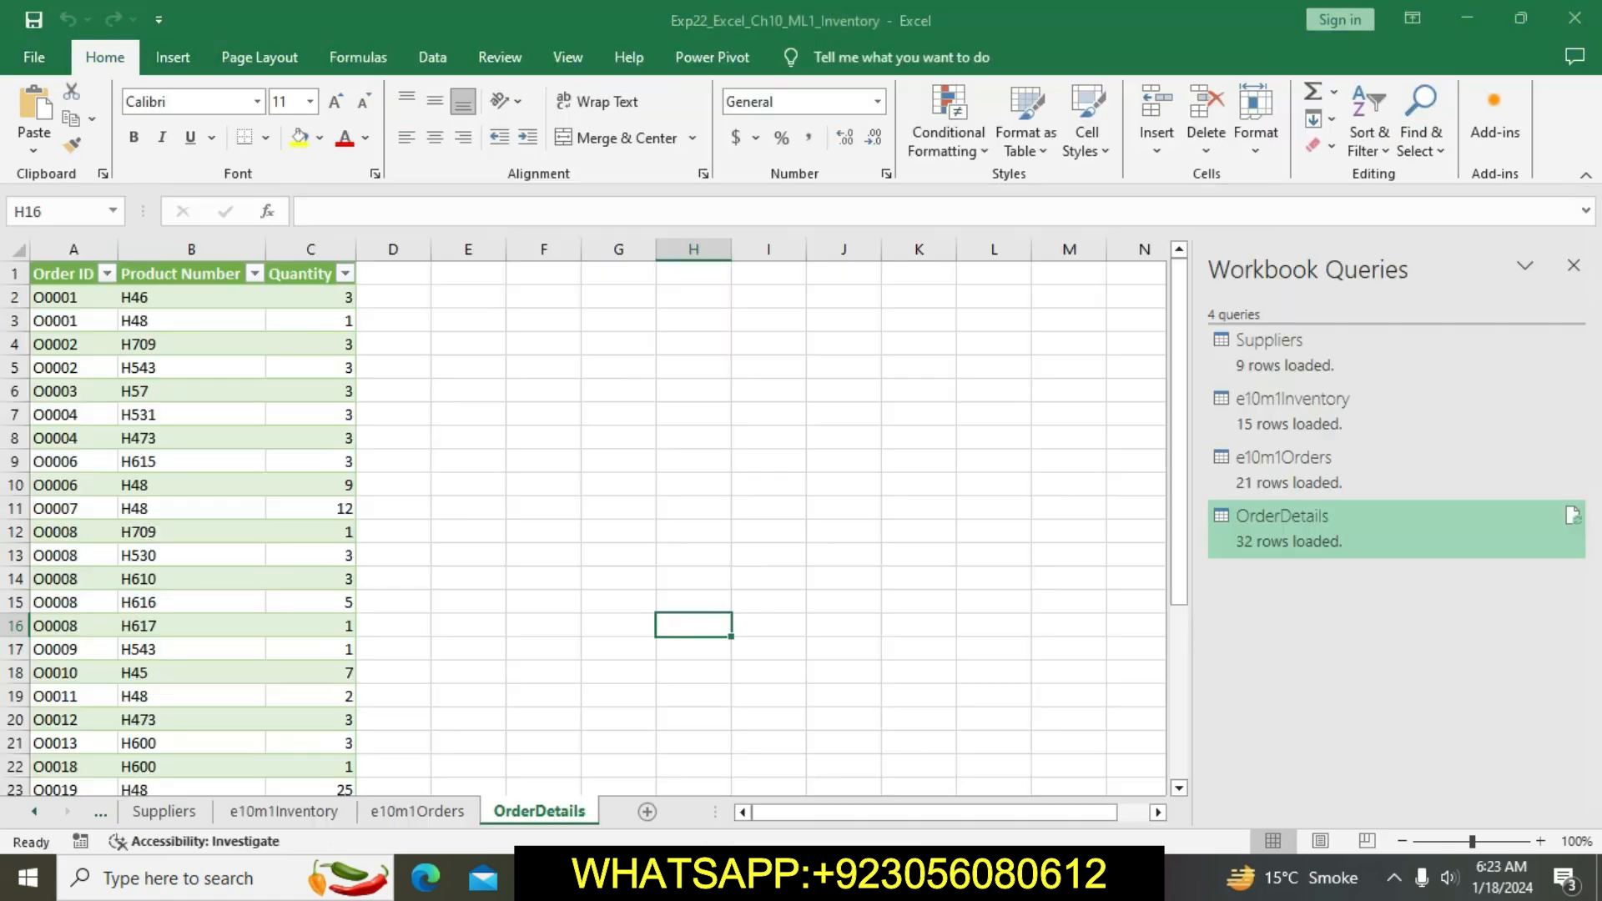
# Step: Start a new relationship between tables in Excel and check the Suppliers table field required by the step 6 instruction in Word
pyautogui.click(518, 64)
pyautogui.click(446, 58)
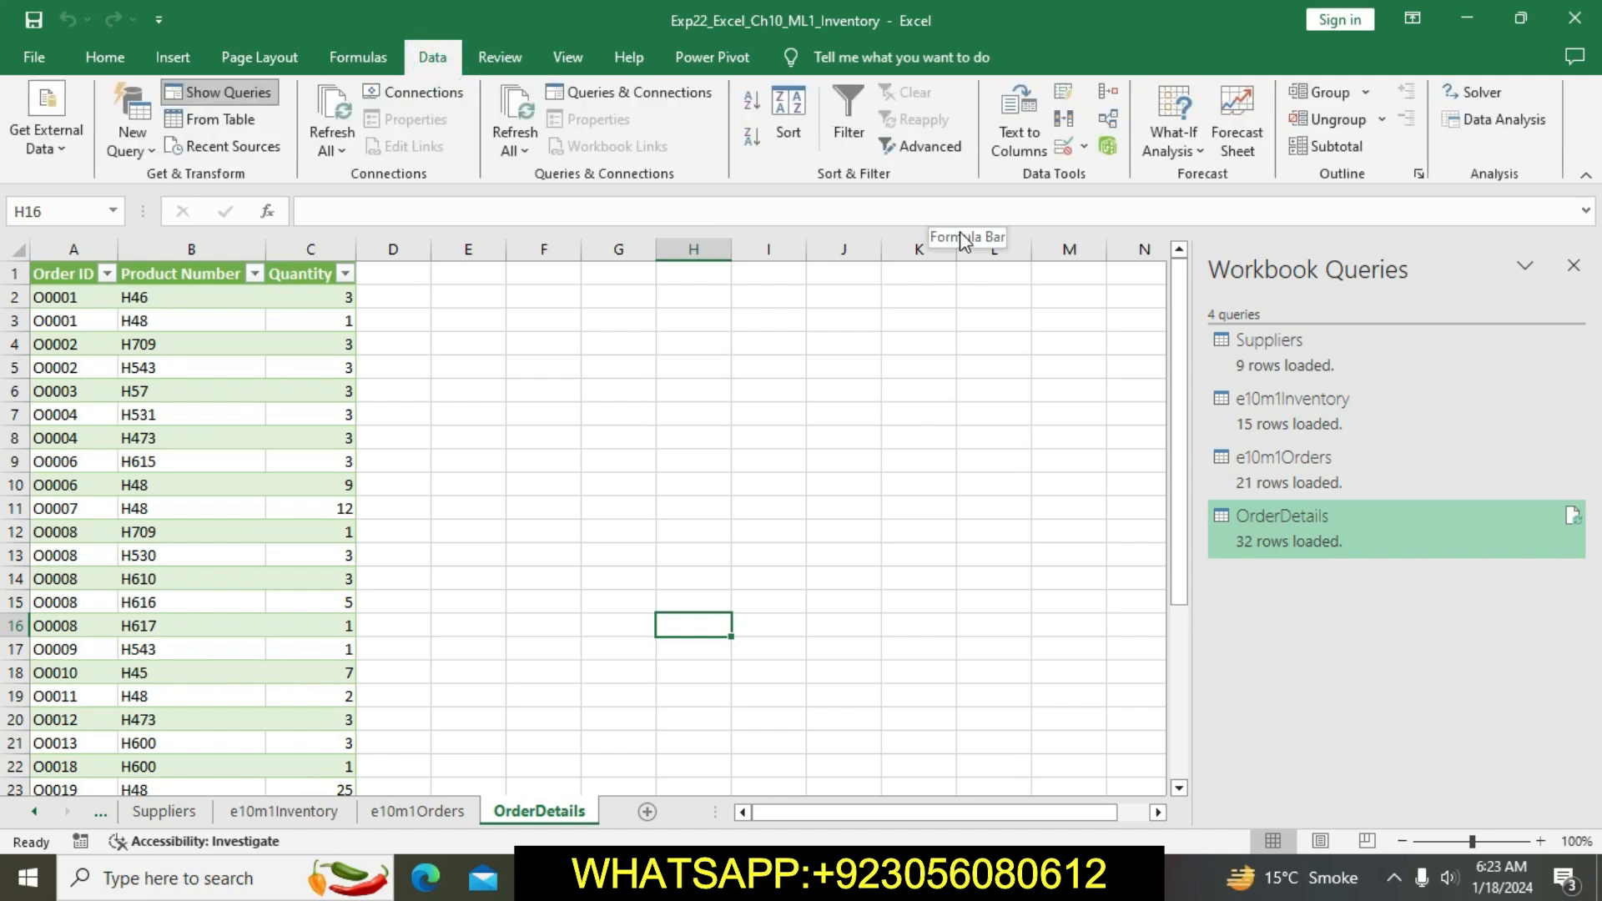
pyautogui.click(1109, 123)
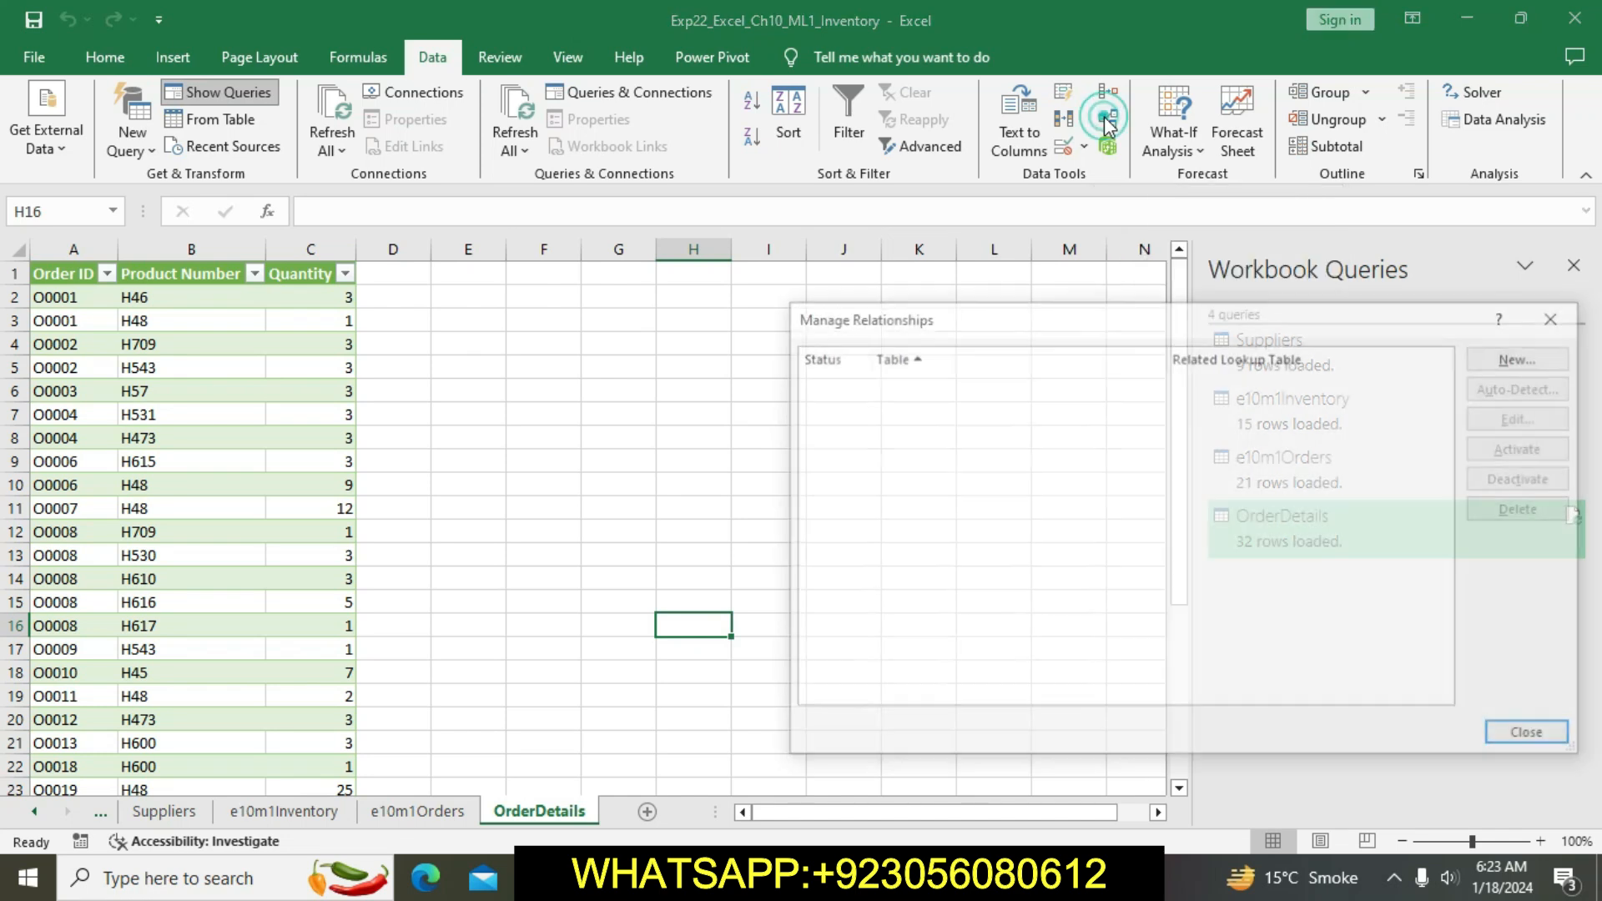
pyautogui.click(1524, 357)
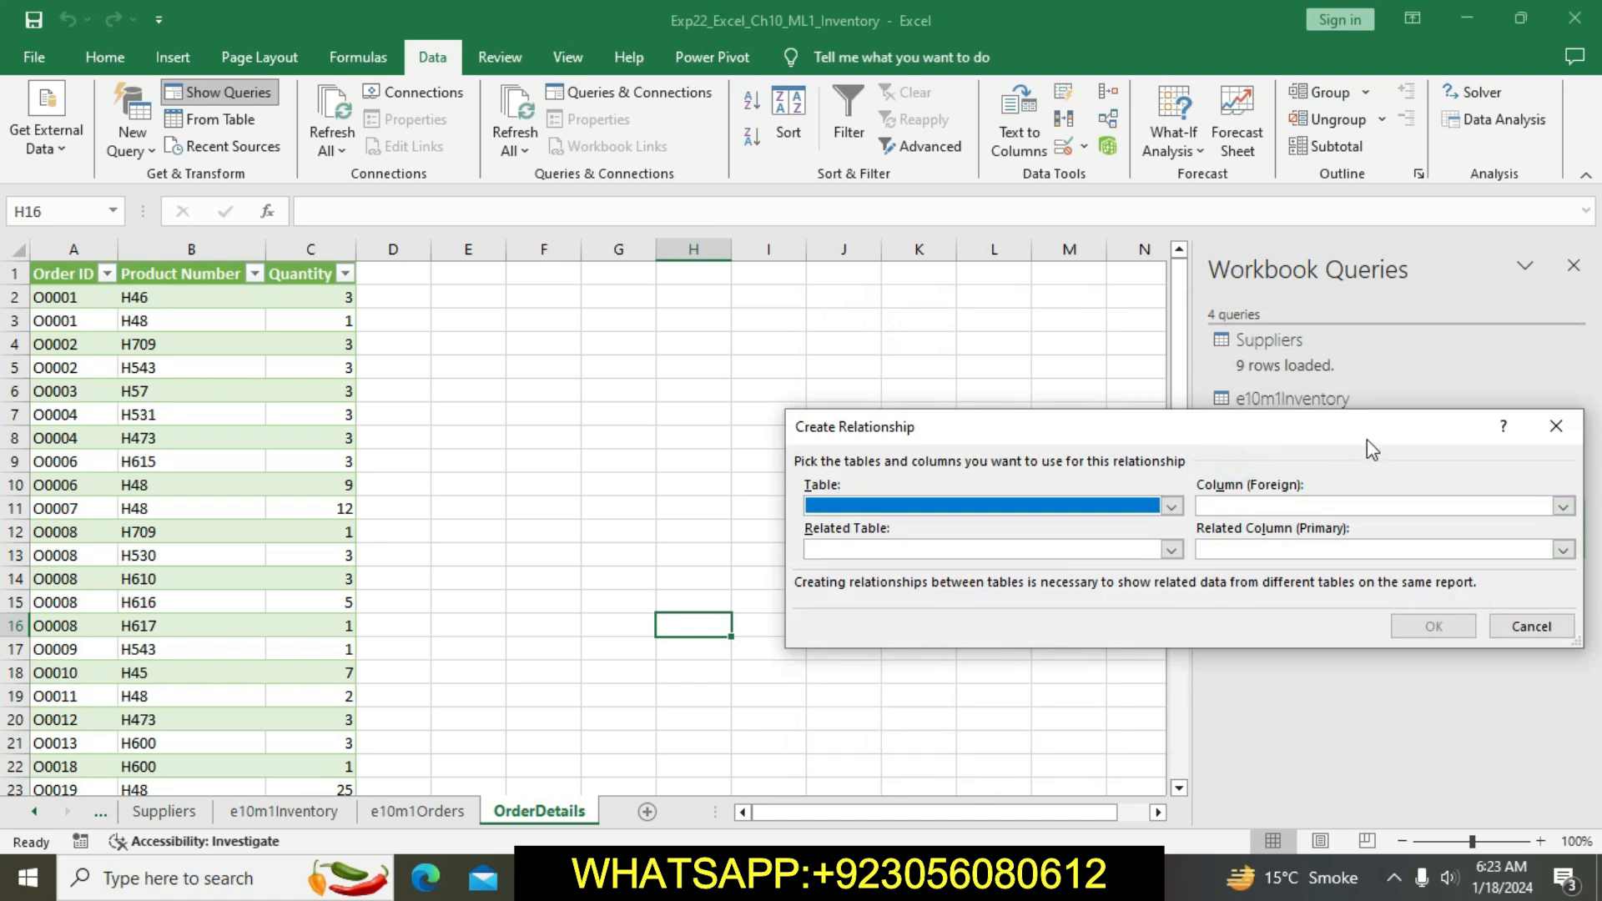
pyautogui.moveTo(1356, 434); pyautogui.dragTo(1060, 318)
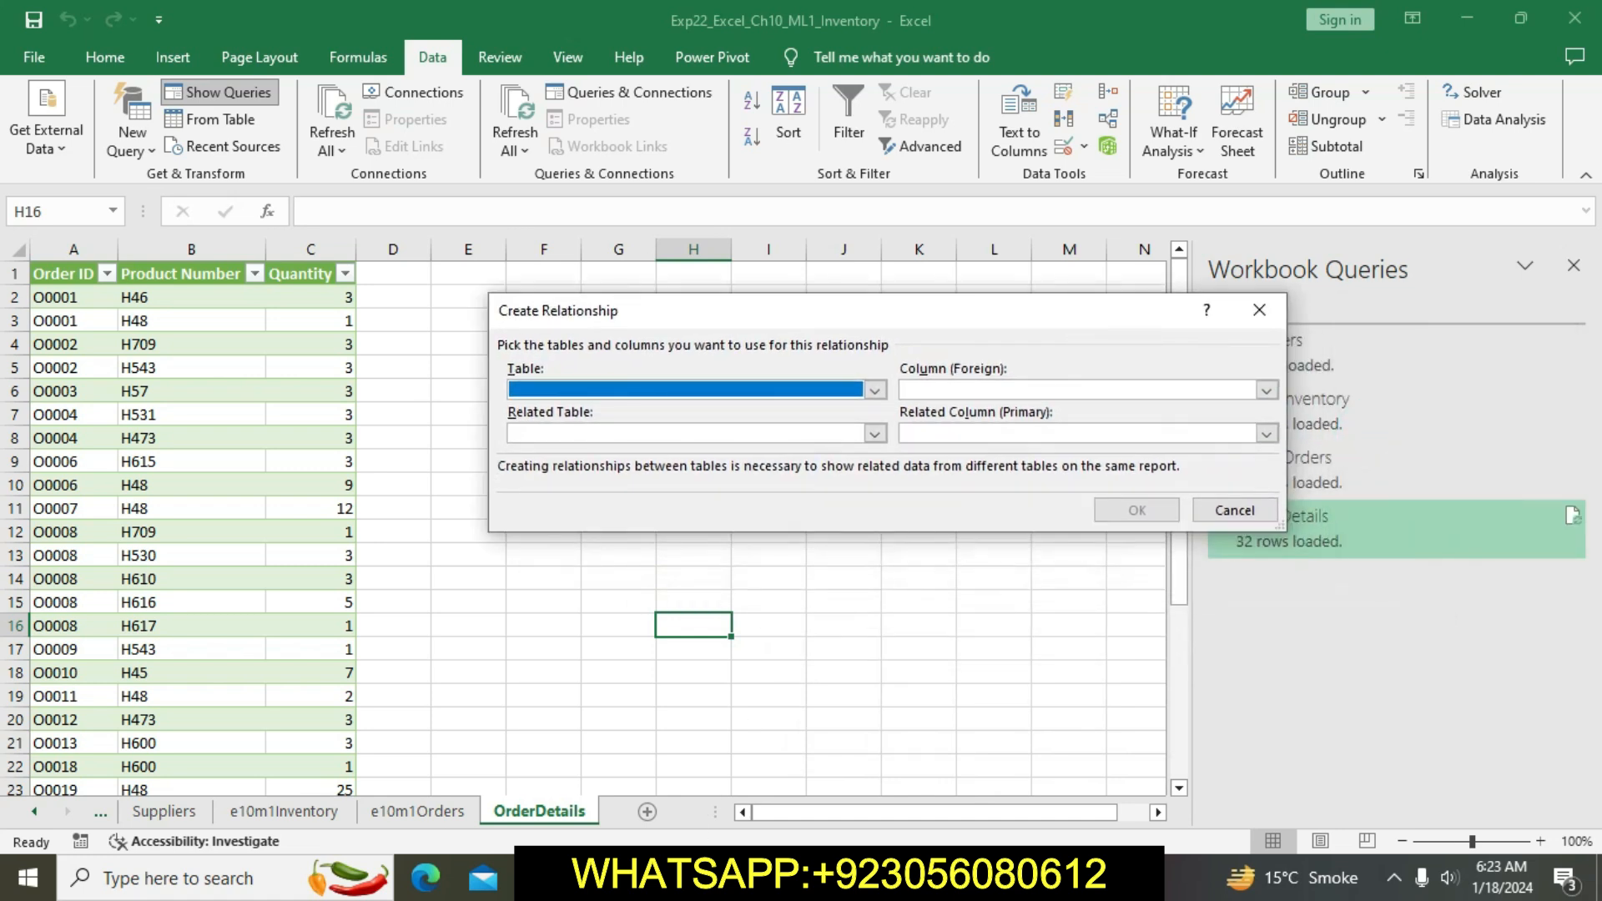
pyautogui.hotkey('alt', 'Tab')
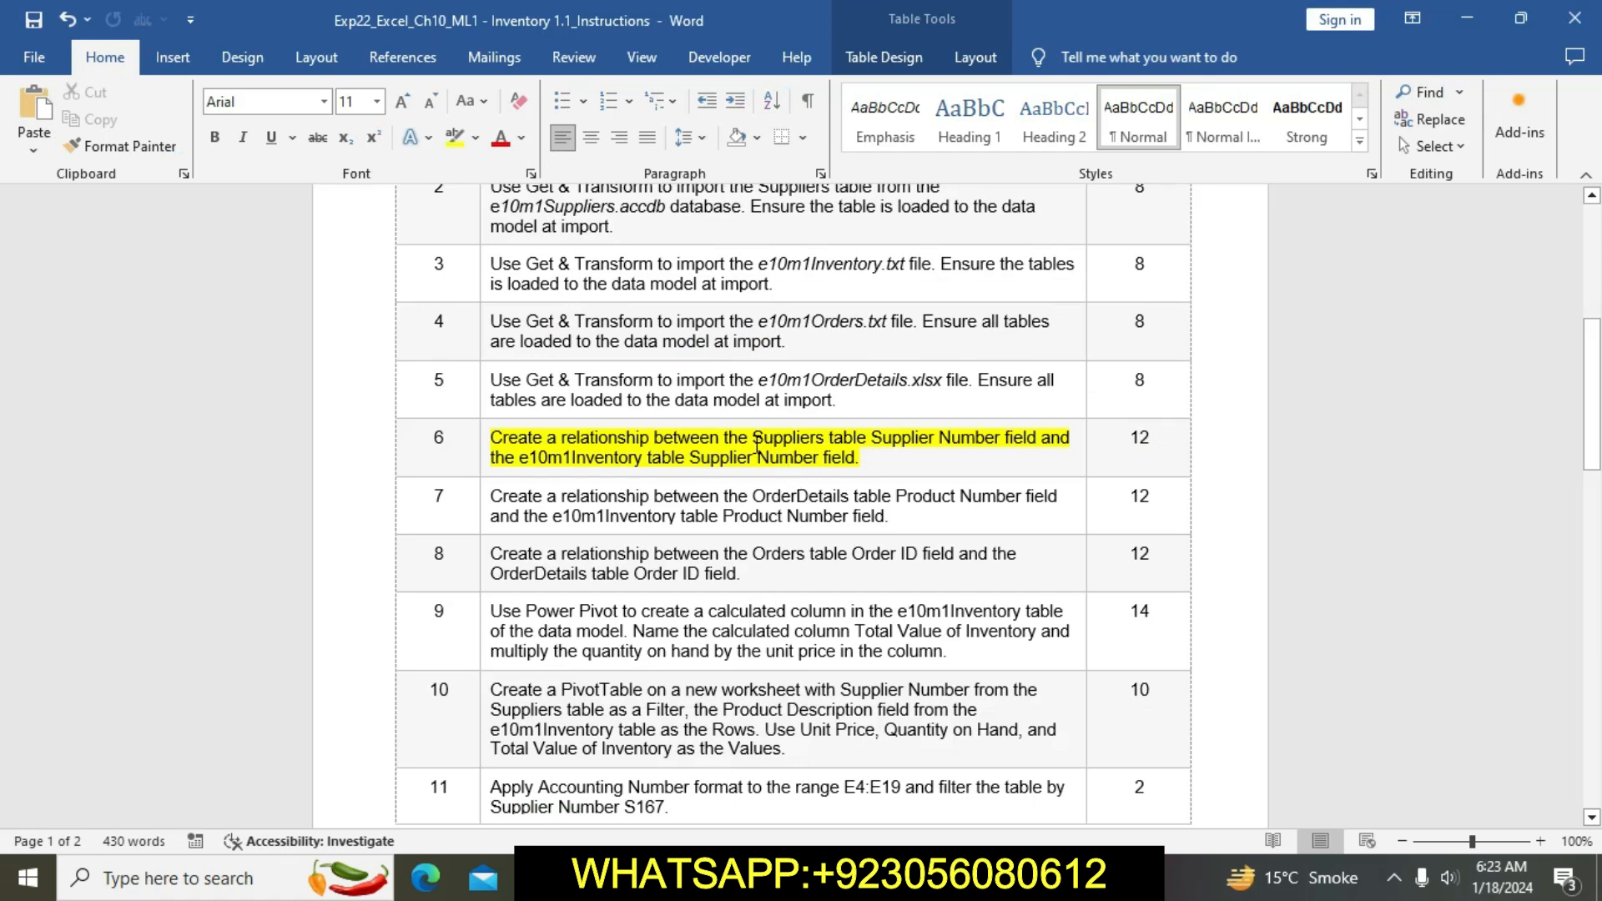
pyautogui.moveTo(752, 439); pyautogui.dragTo(1039, 439)
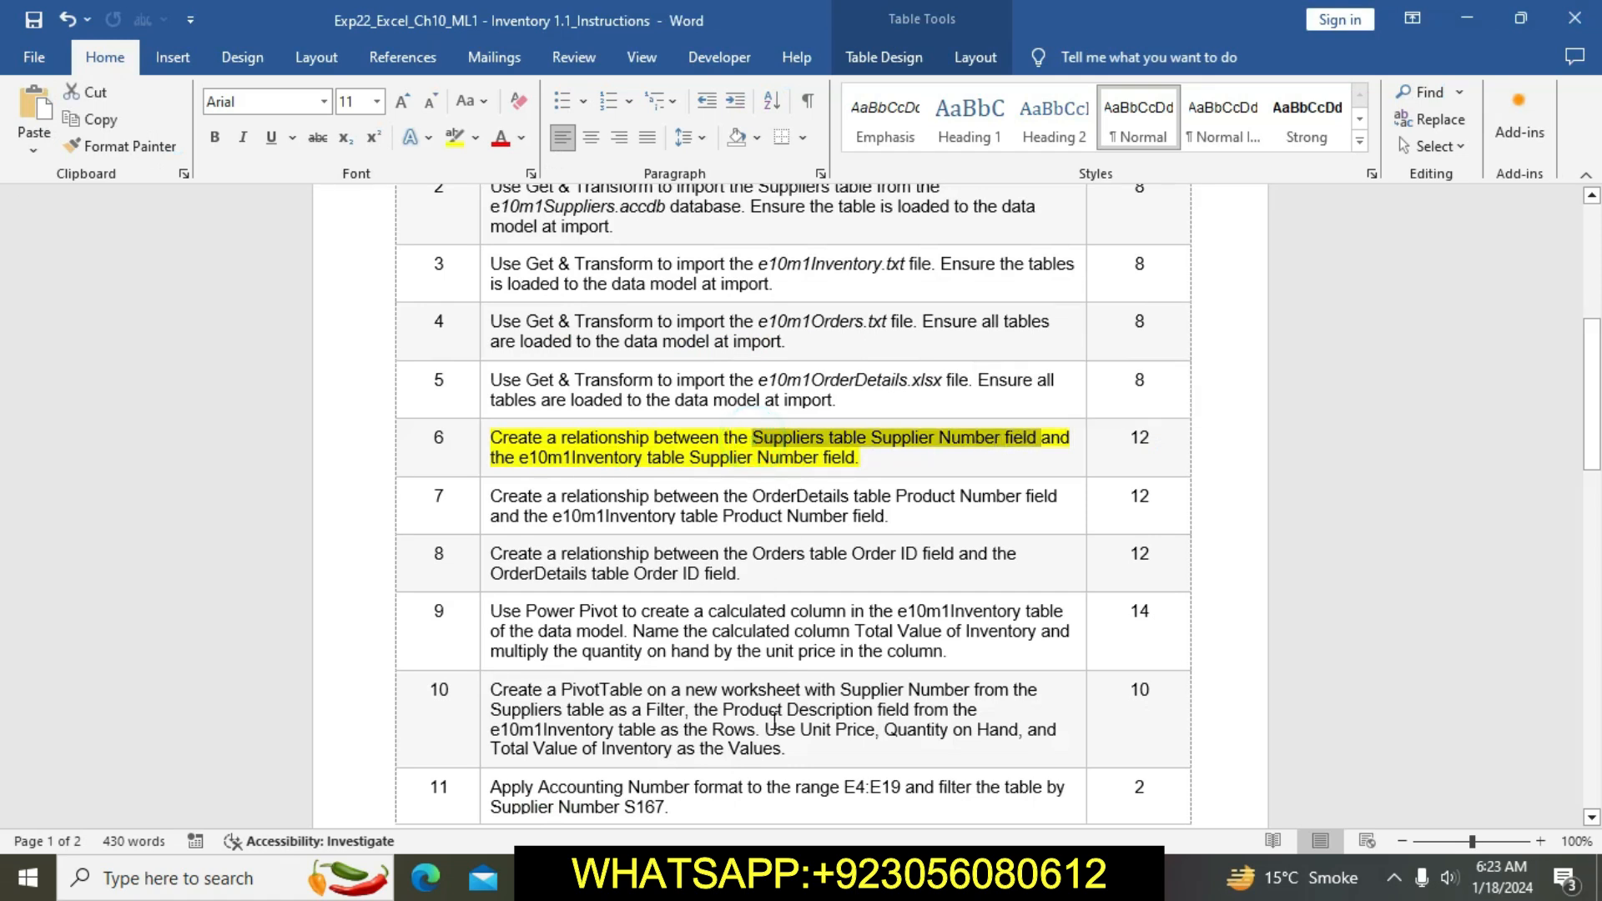
pyautogui.hotkey('alt', 'Tab')
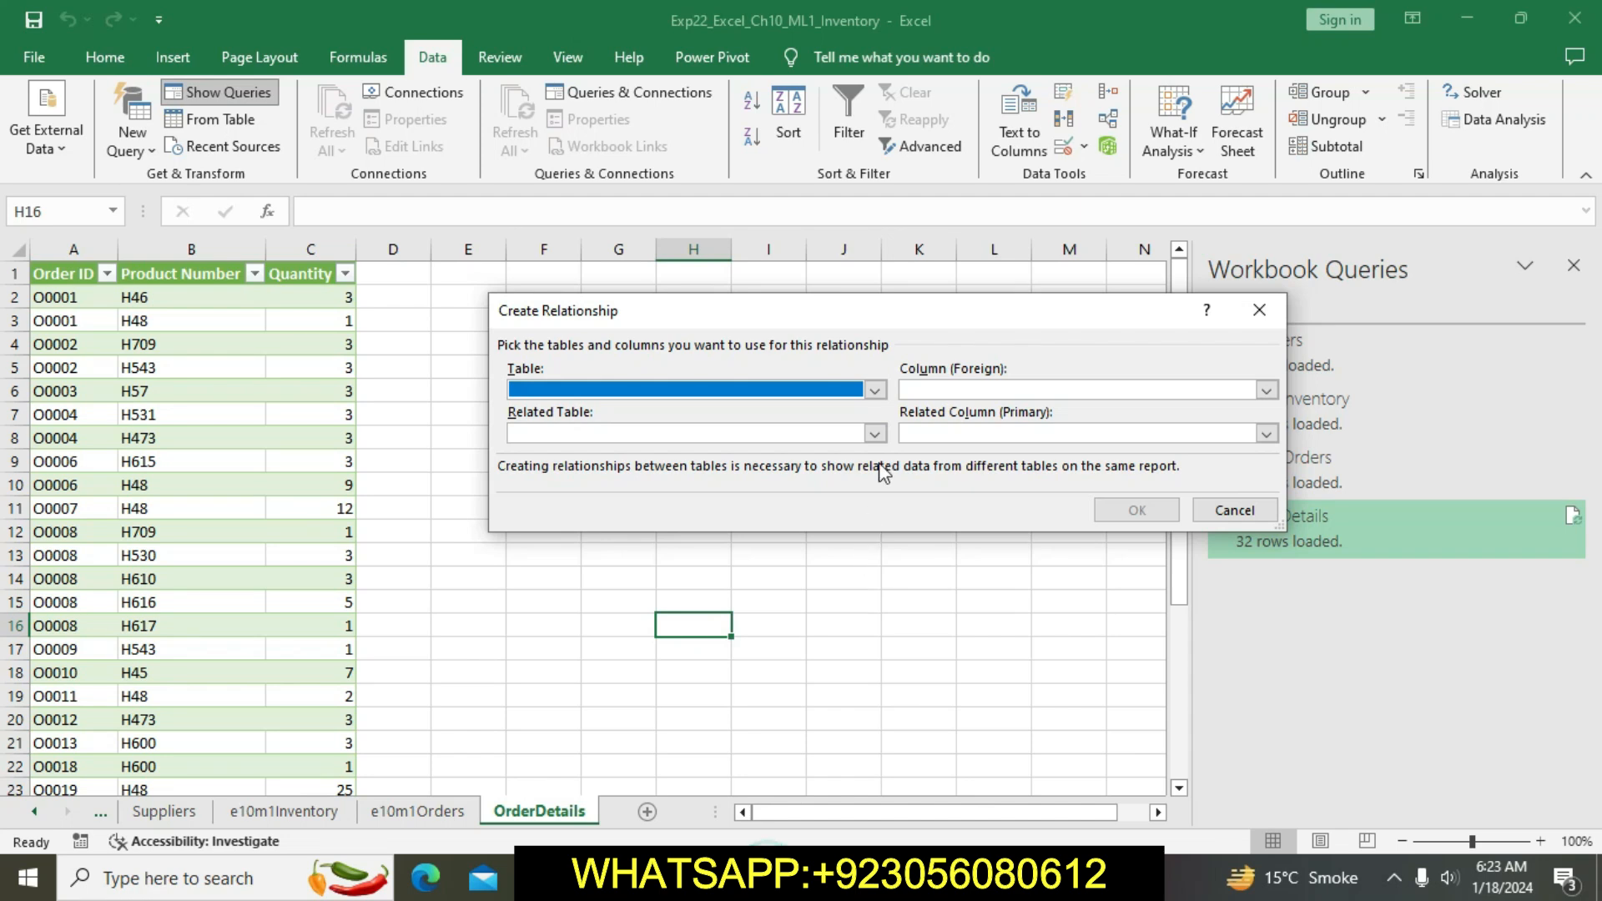
# Step: Set the relationship's table to Worksheet Table: Suppliers and its foreign column to Supplier Number
pyautogui.click(875, 390)
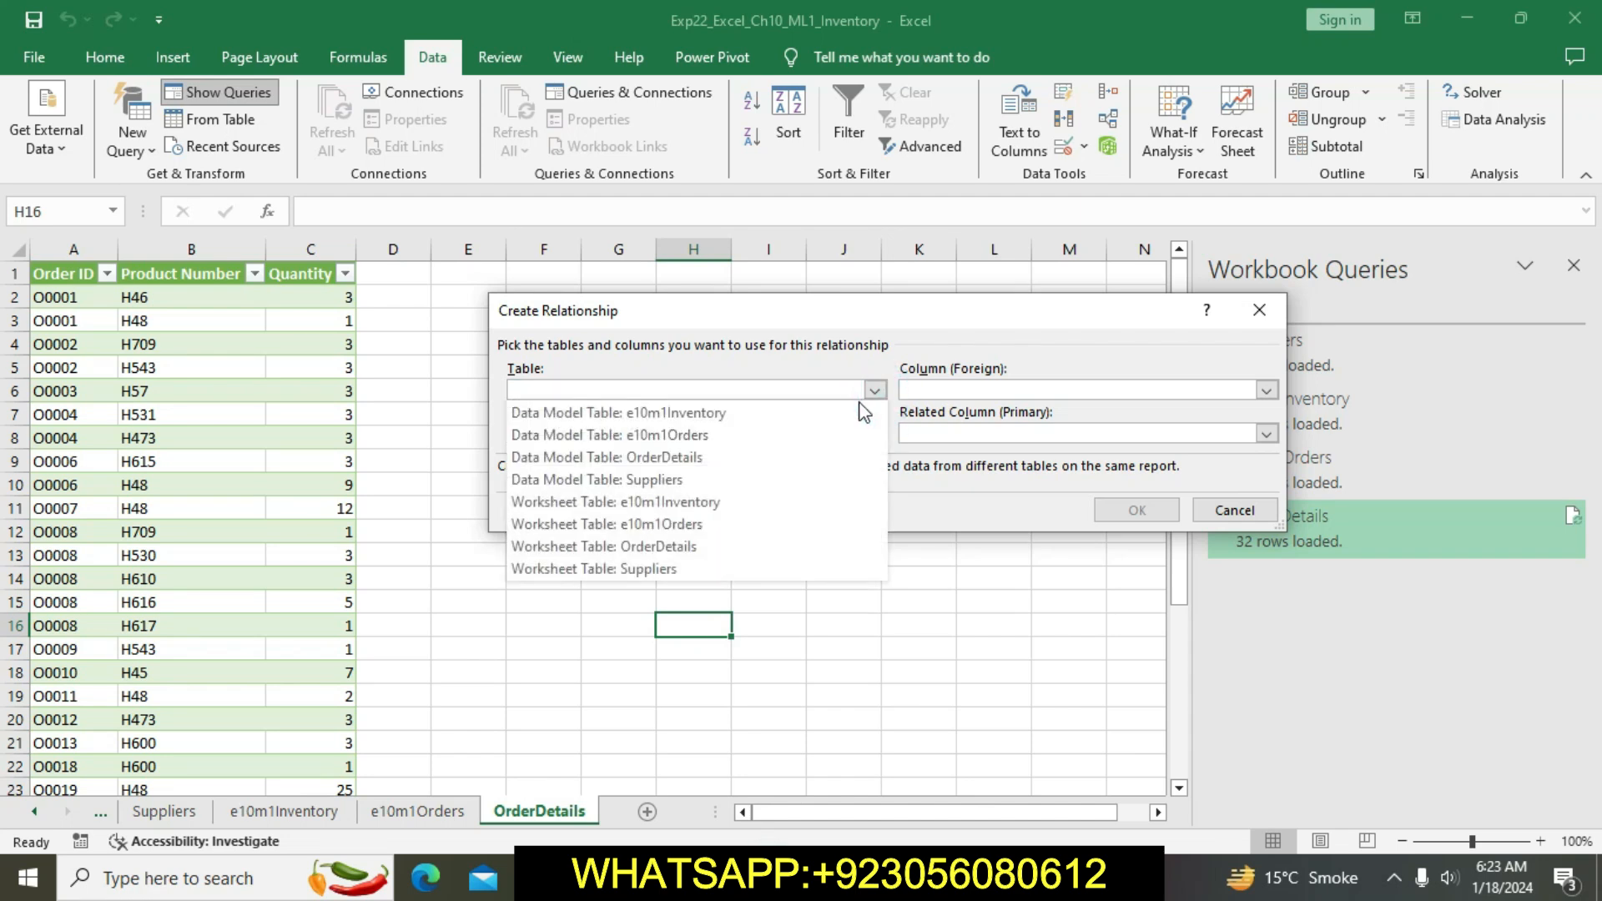
pyautogui.click(837, 569)
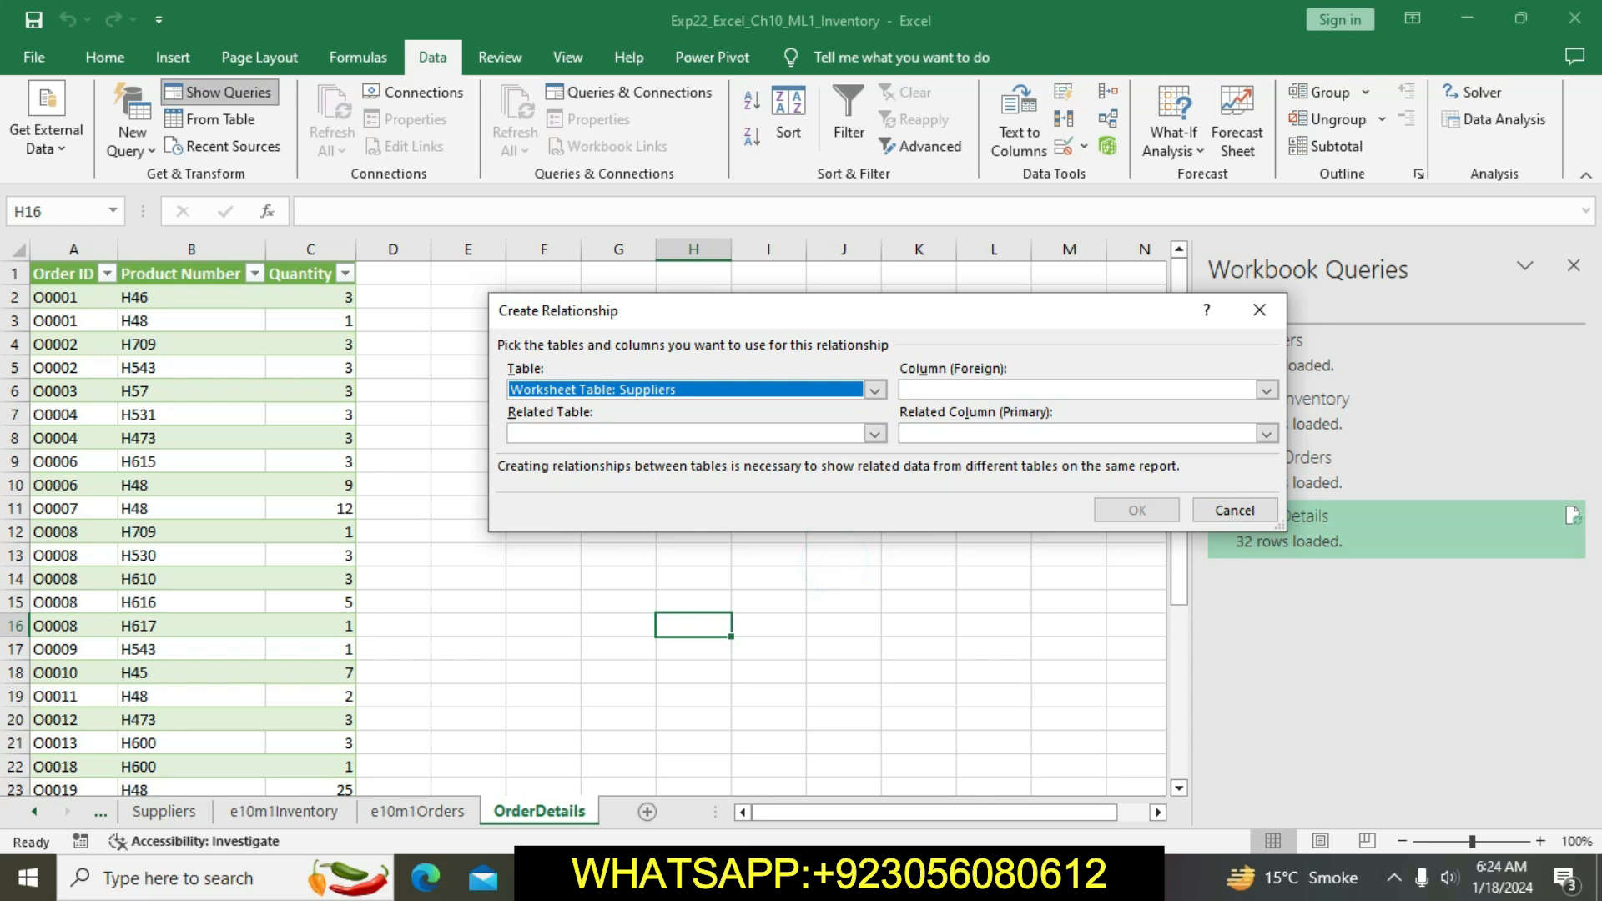
pyautogui.hotkey('alt', 'Tab')
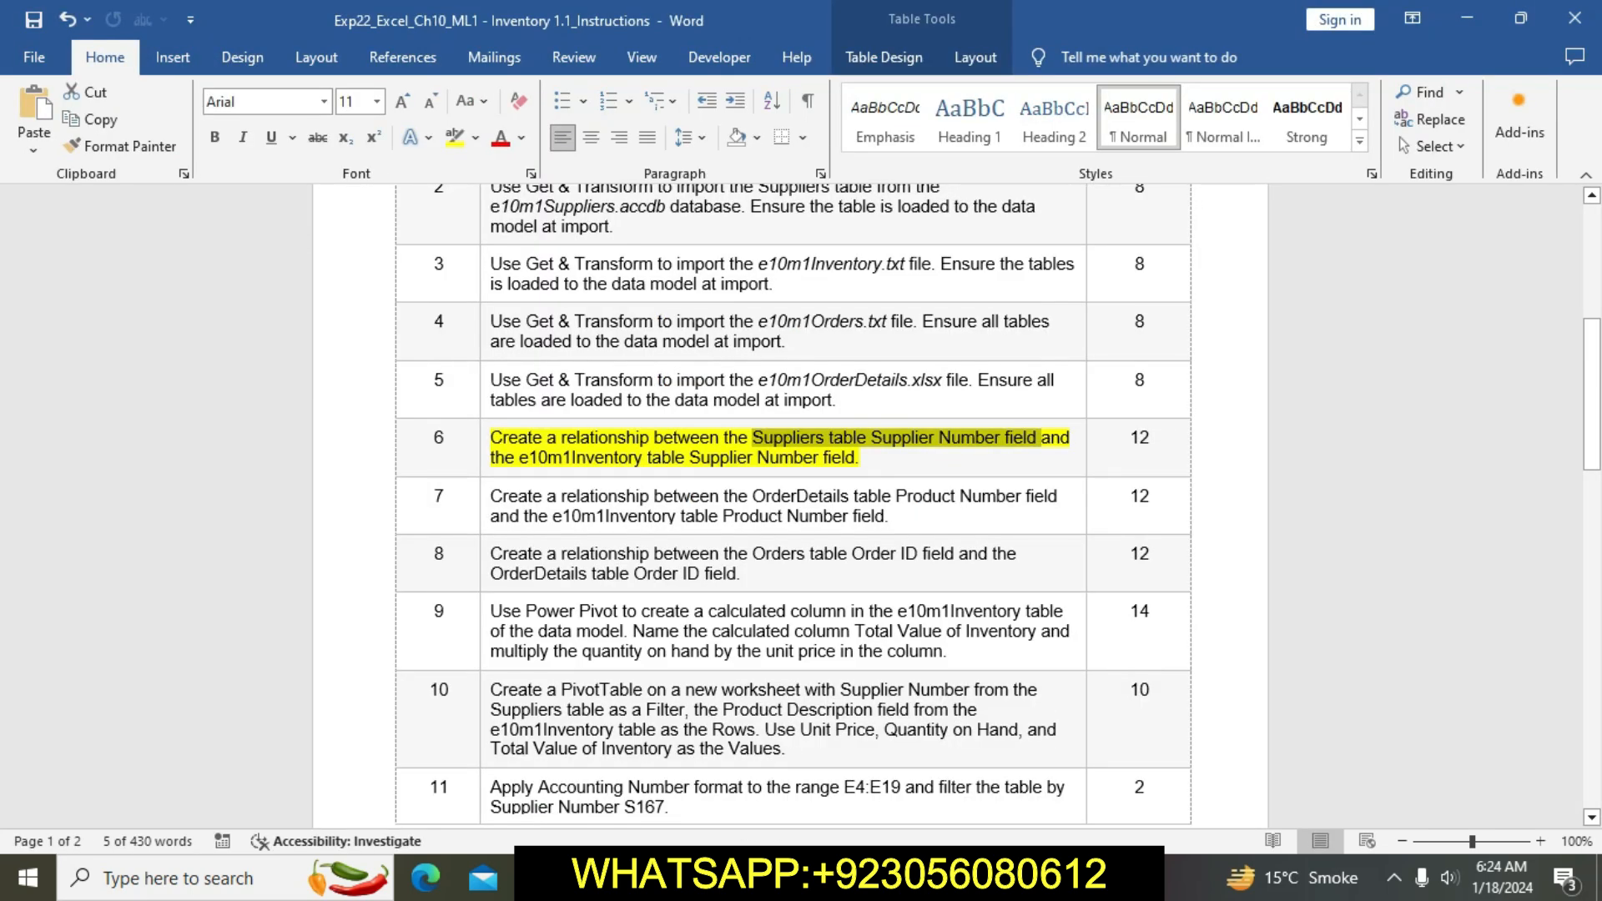
pyautogui.hotkey('alt', 'Tab')
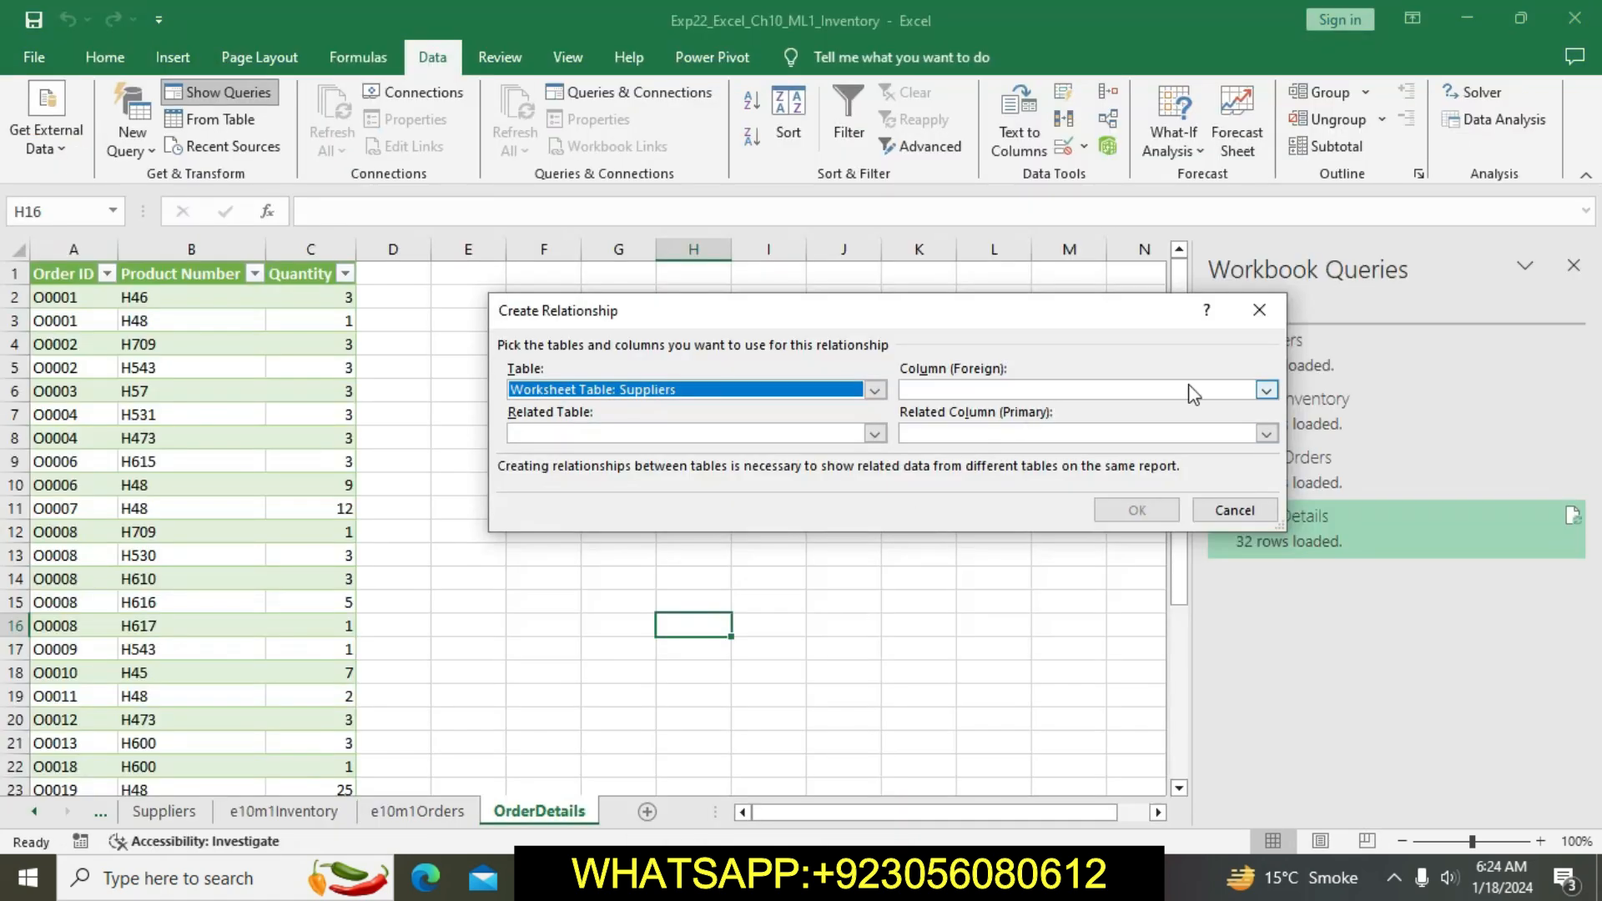
pyautogui.click(1265, 391)
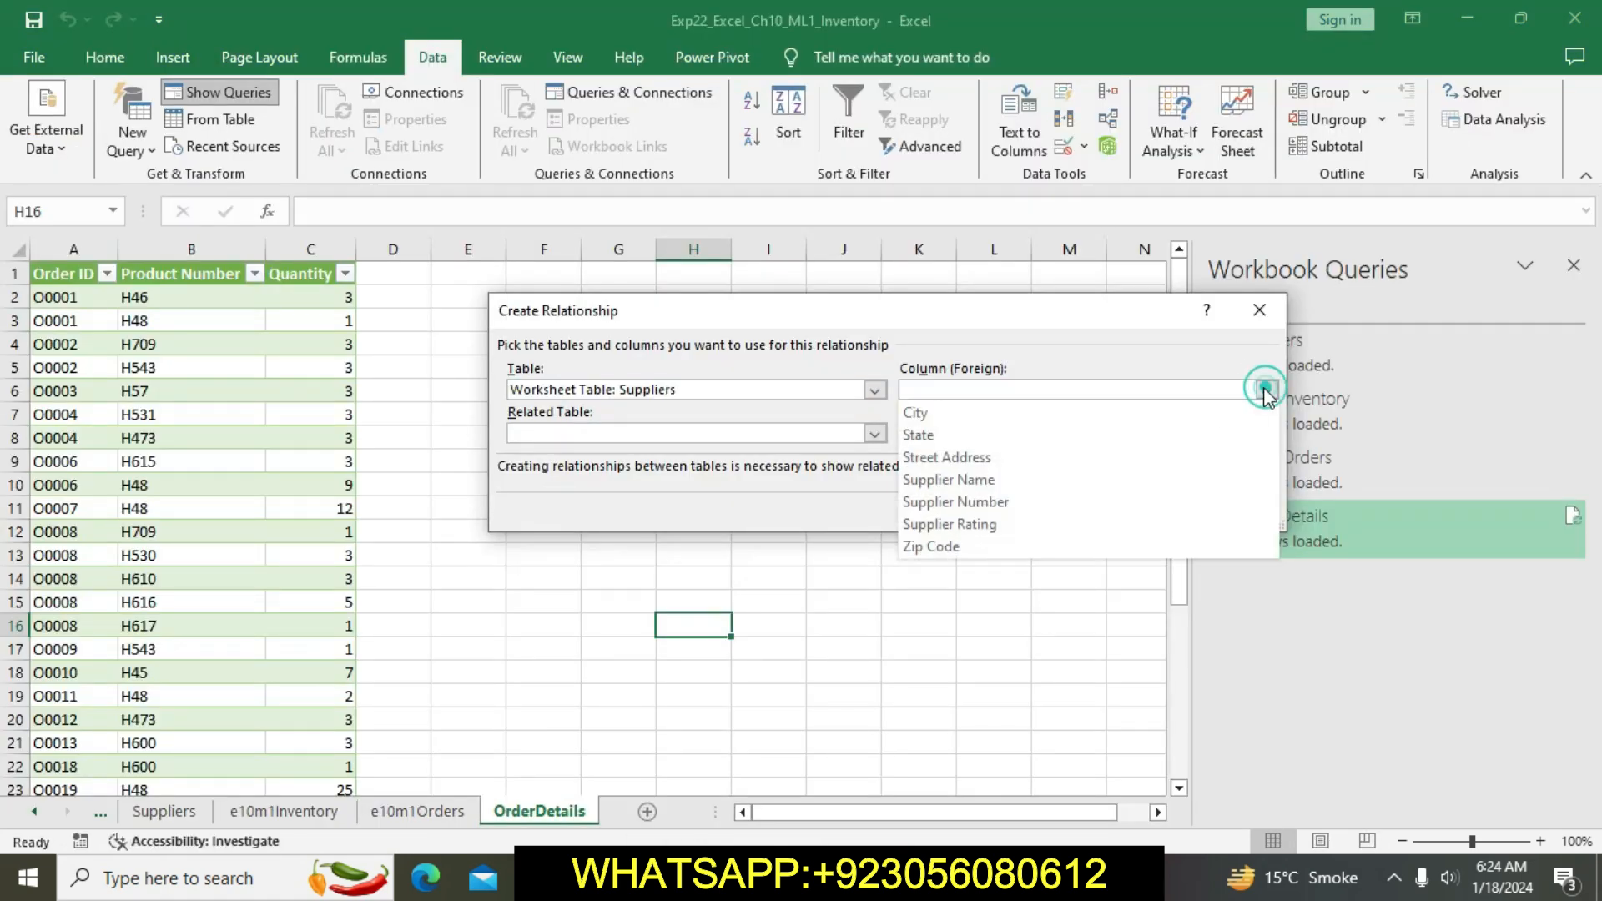
pyautogui.click(1155, 500)
# Step: Set the related table to Worksheet Table: e10m1Inventory with Supplier Number as primary column, then create the relationship and close the relationship manager
pyautogui.click(875, 434)
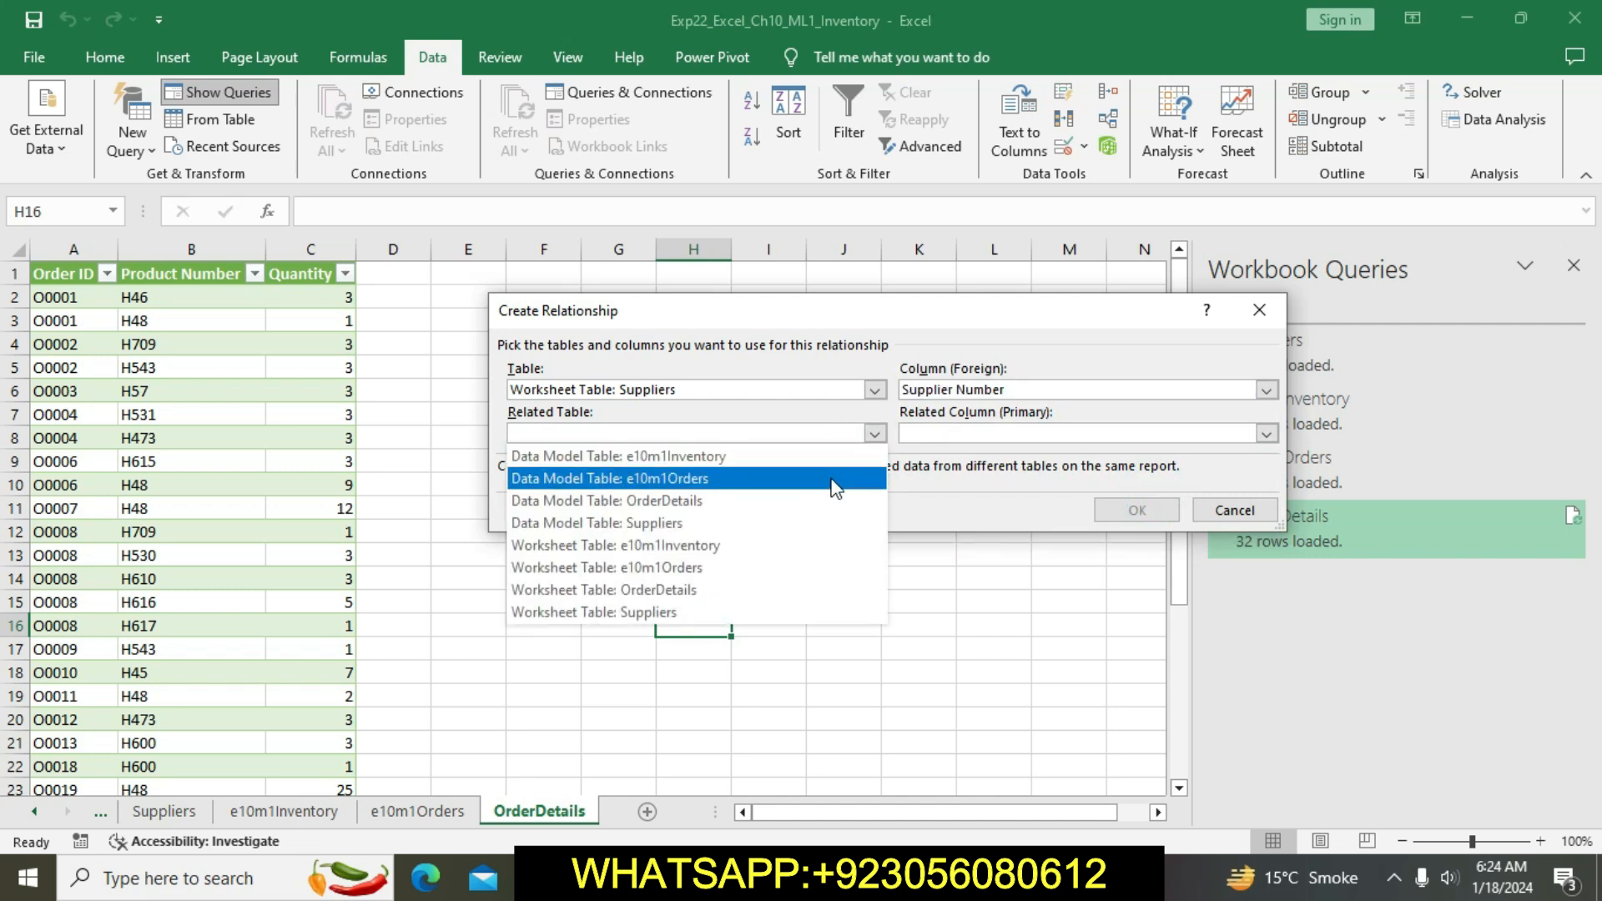
pyautogui.click(822, 544)
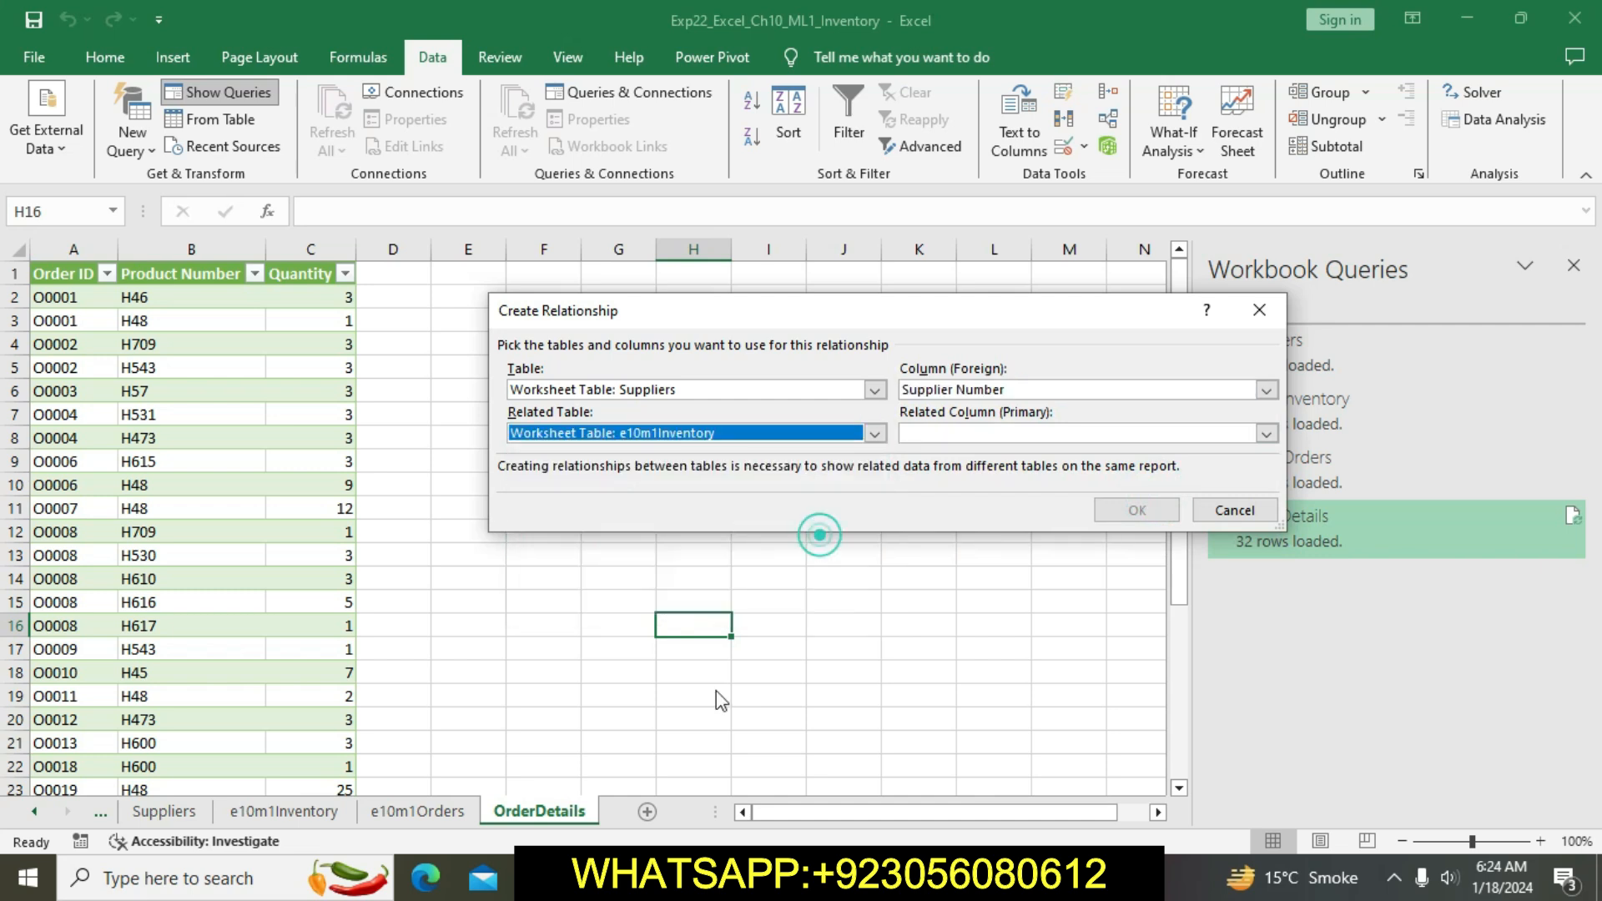
pyautogui.hotkey('alt', 'Tab')
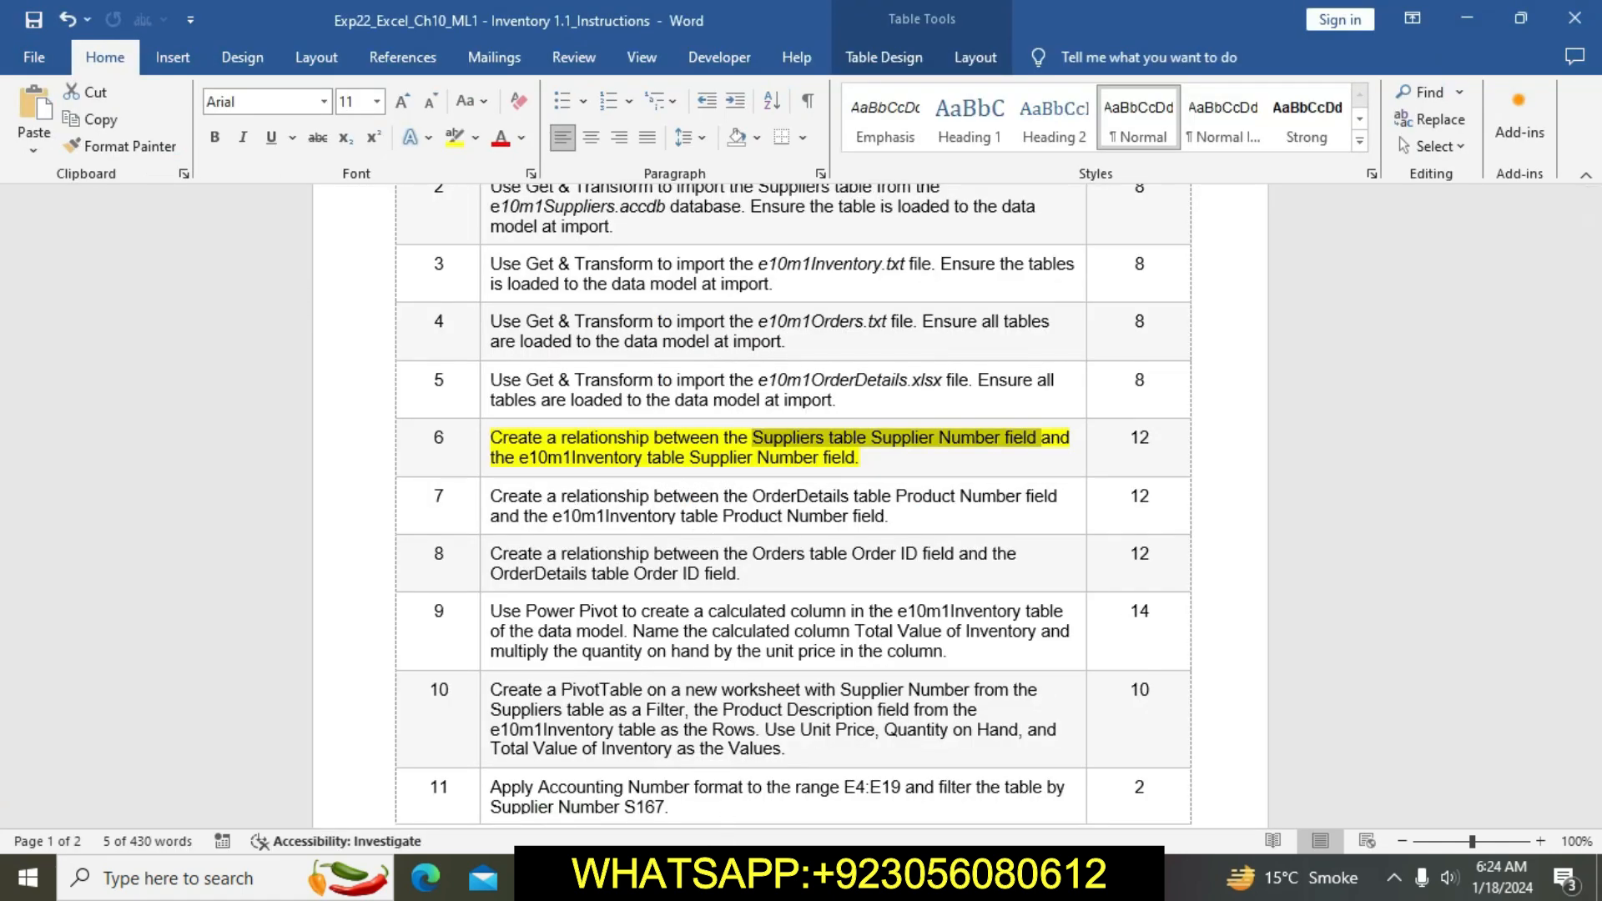
pyautogui.hotkey('alt', 'Tab')
pyautogui.click(1265, 435)
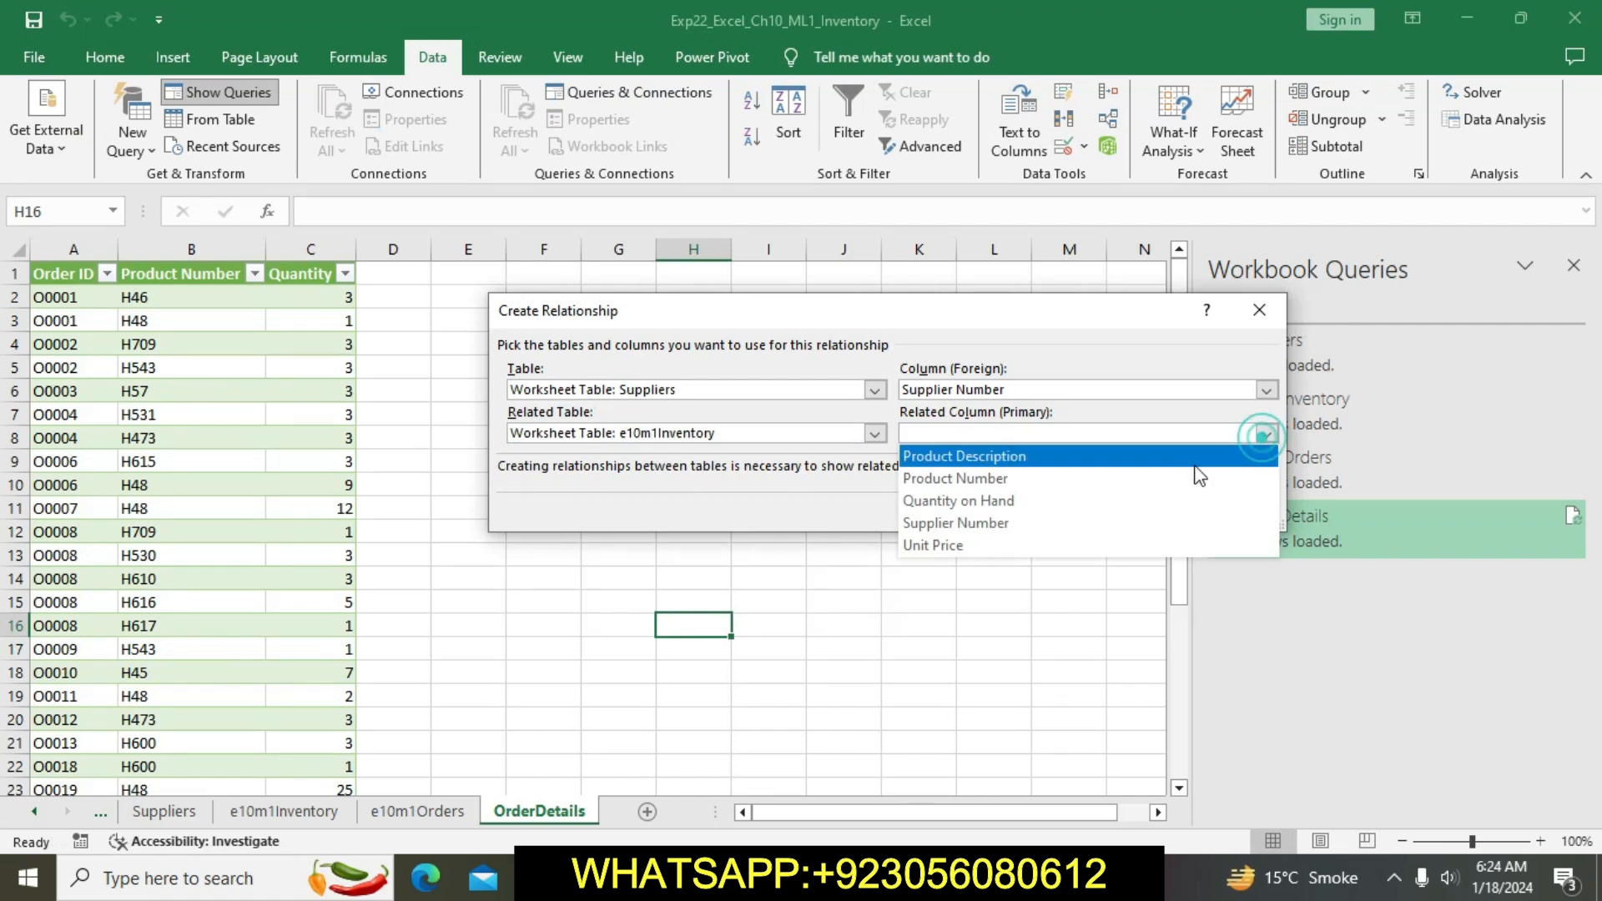
pyautogui.click(1174, 523)
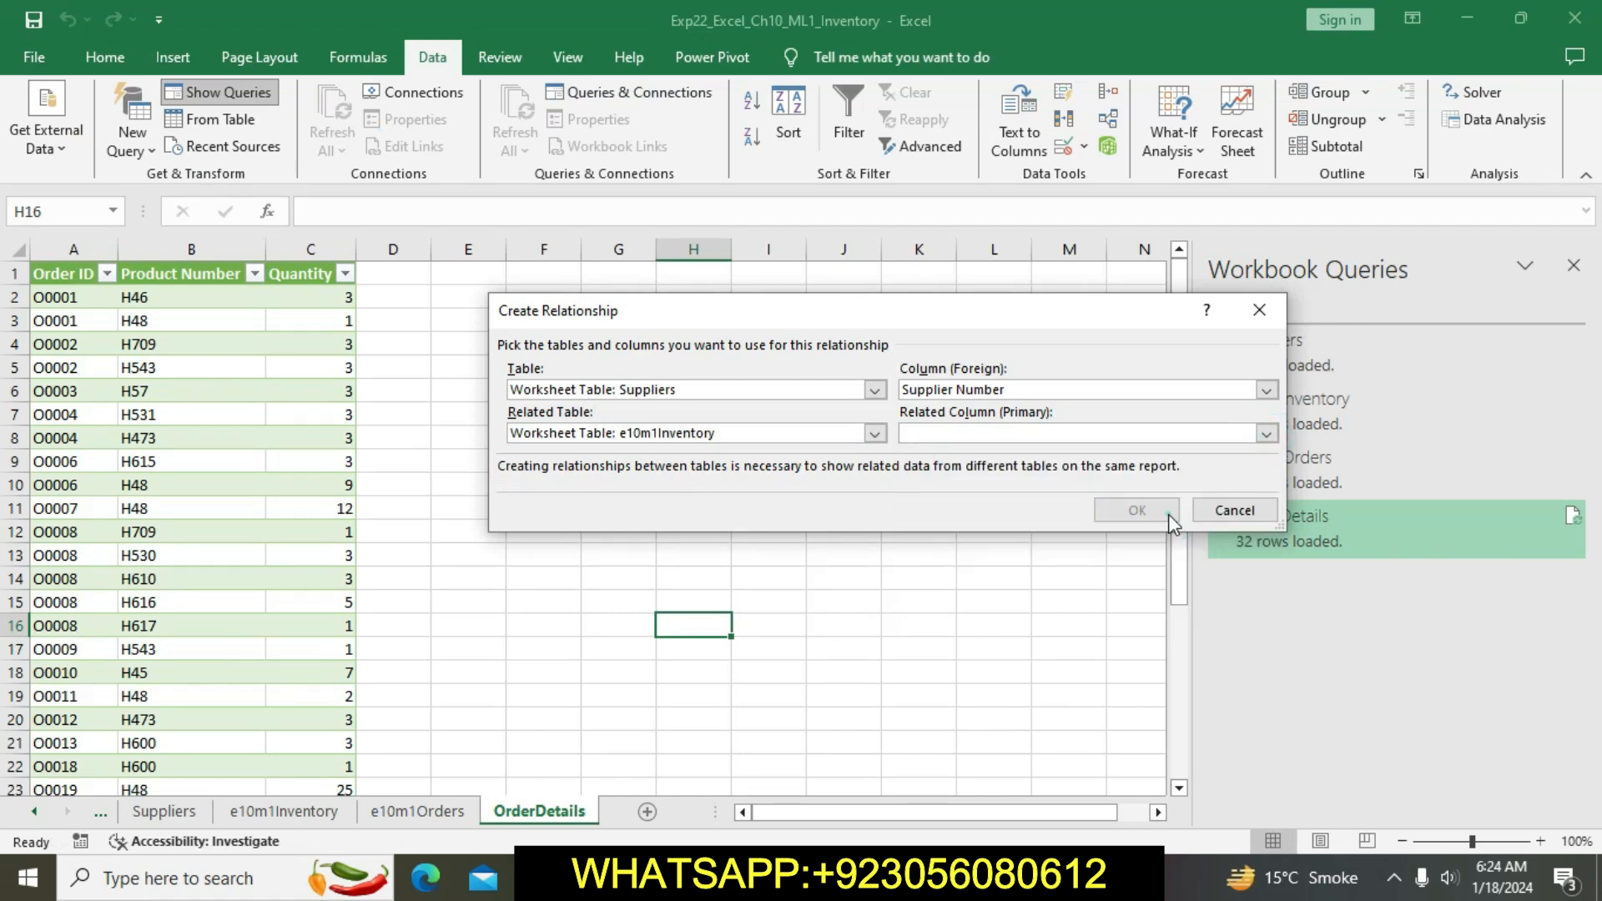
pyautogui.click(1143, 522)
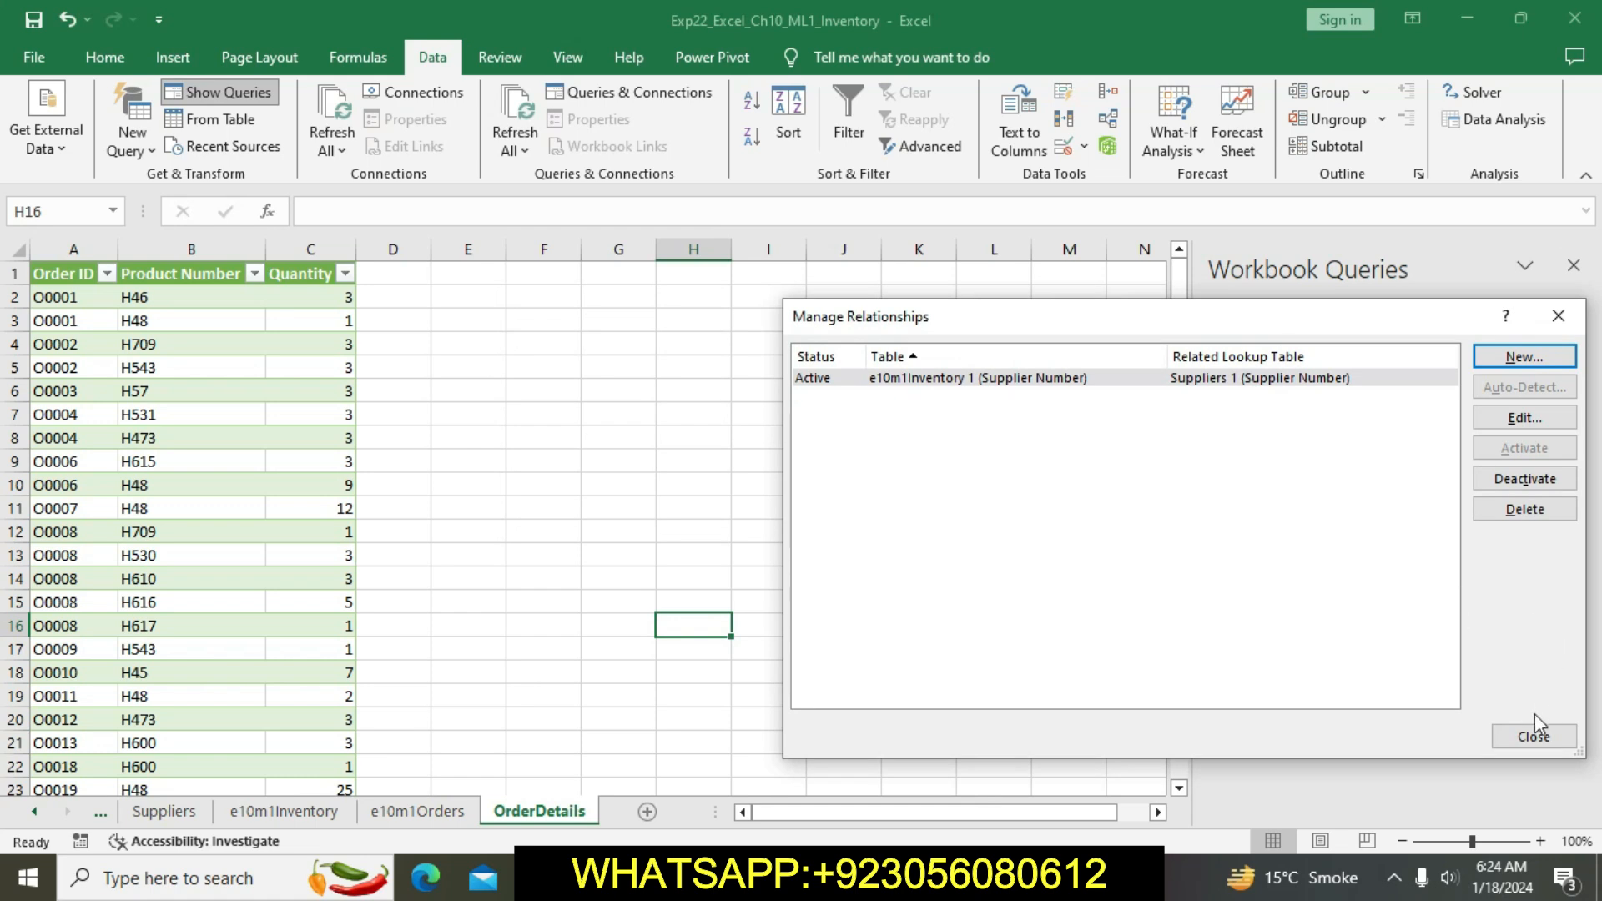
pyautogui.click(1533, 736)
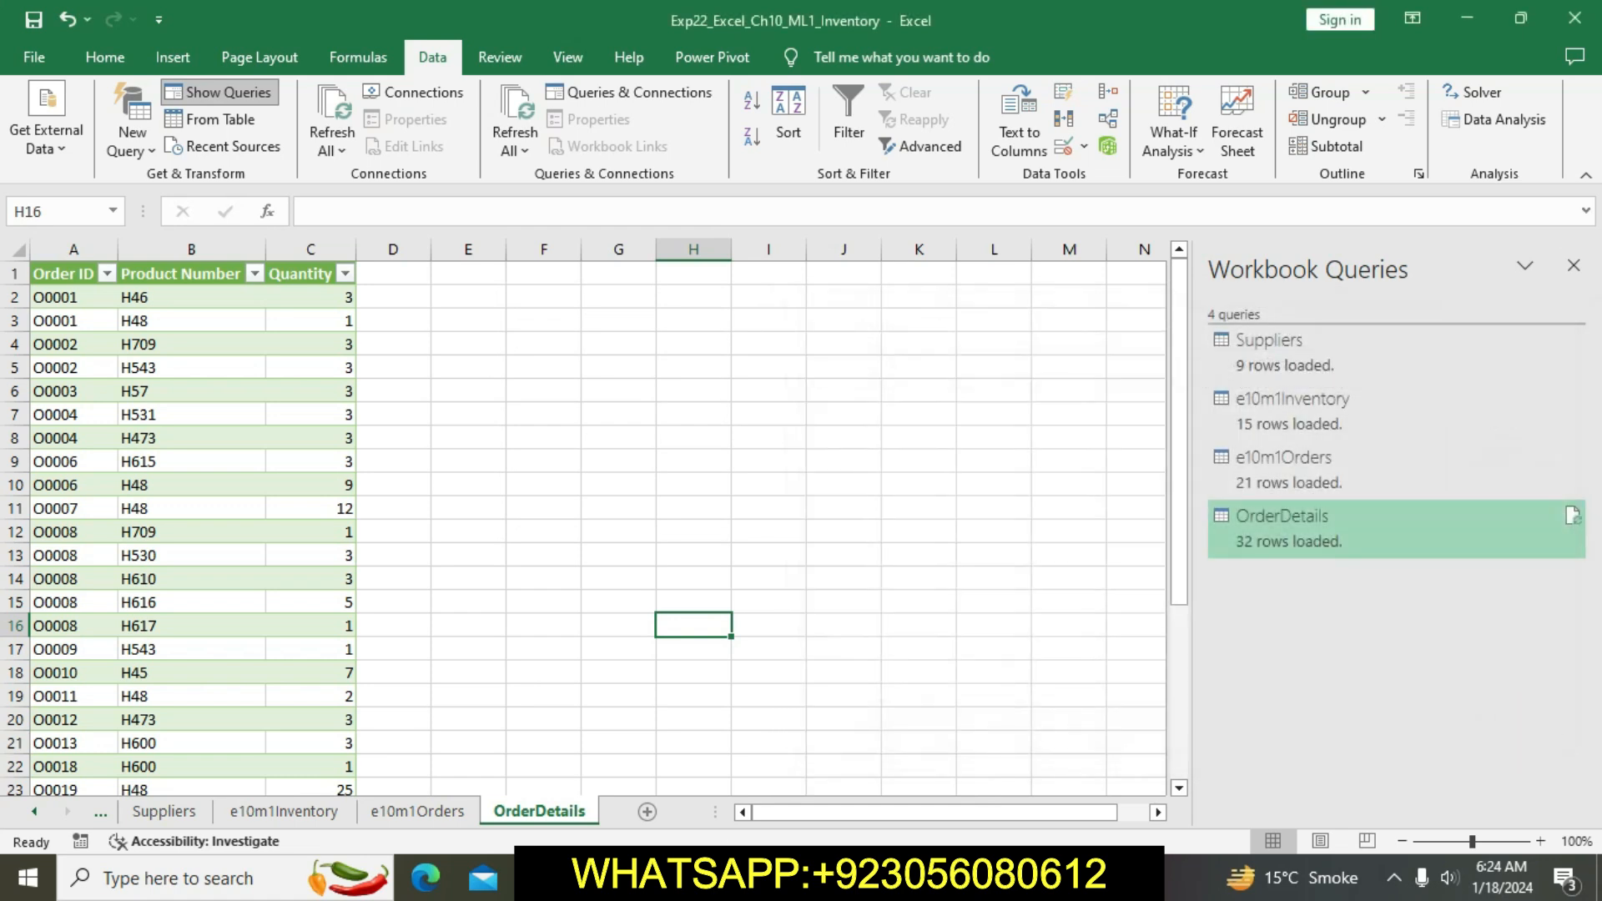
# Step: Switch to Word, move the yellow highlighting from the step 6 instruction to the step 7 instruction, and return to the Excel workbook
pyautogui.hotkey('alt', 'Tab')
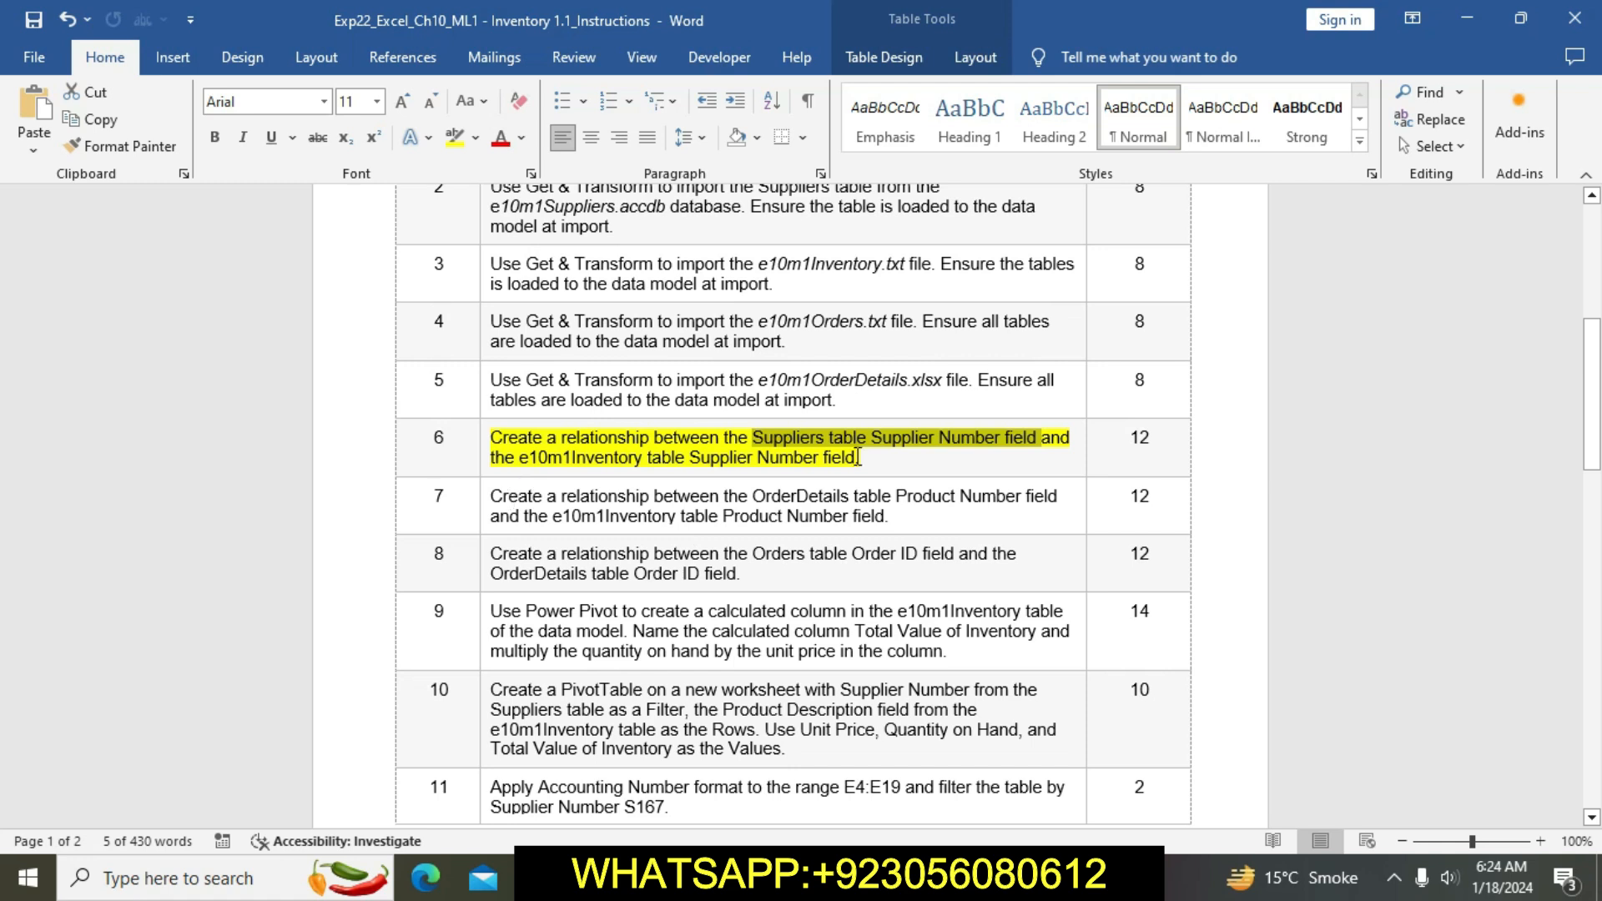
pyautogui.click(891, 462)
pyautogui.moveTo(914, 461); pyautogui.dragTo(504, 427)
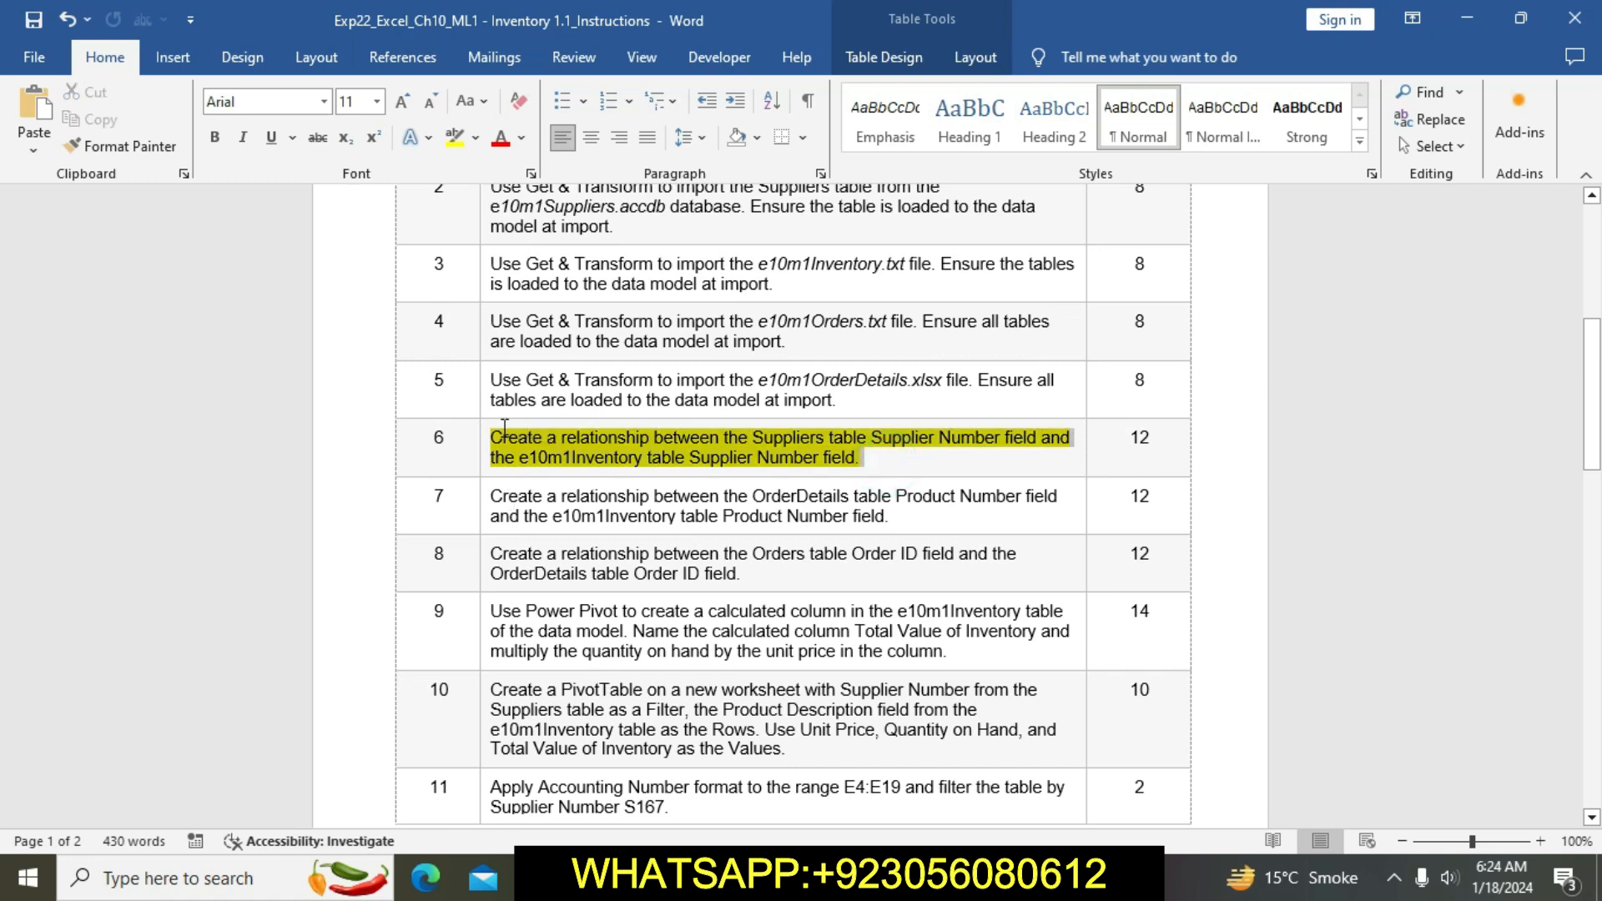
pyautogui.click(454, 137)
pyautogui.click(483, 505)
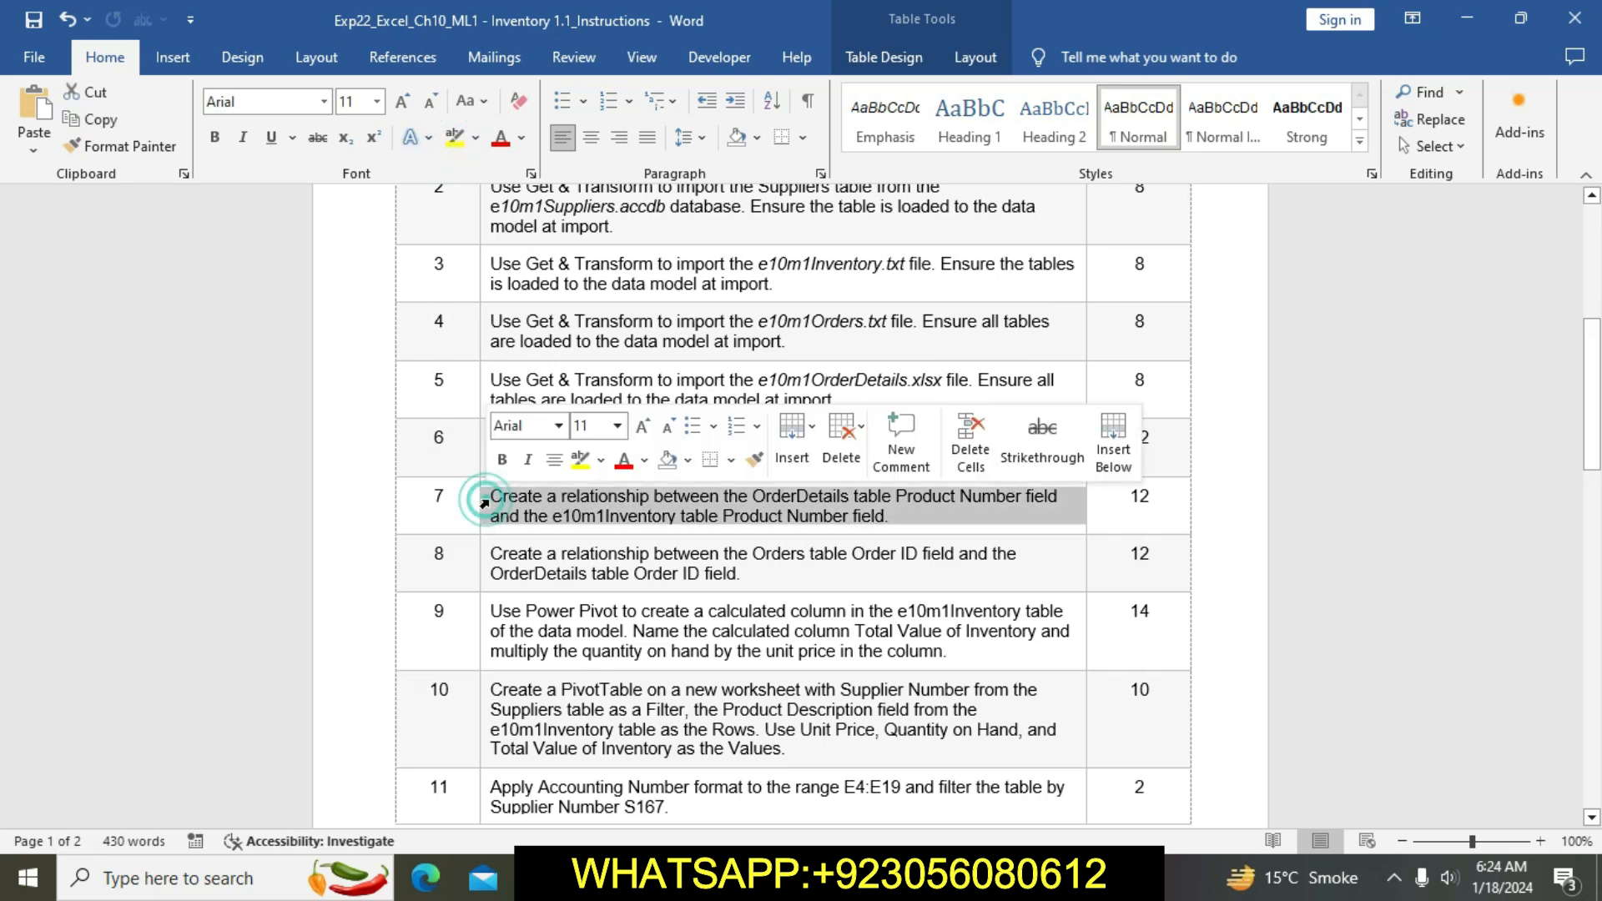
pyautogui.click(564, 459)
pyautogui.click(609, 507)
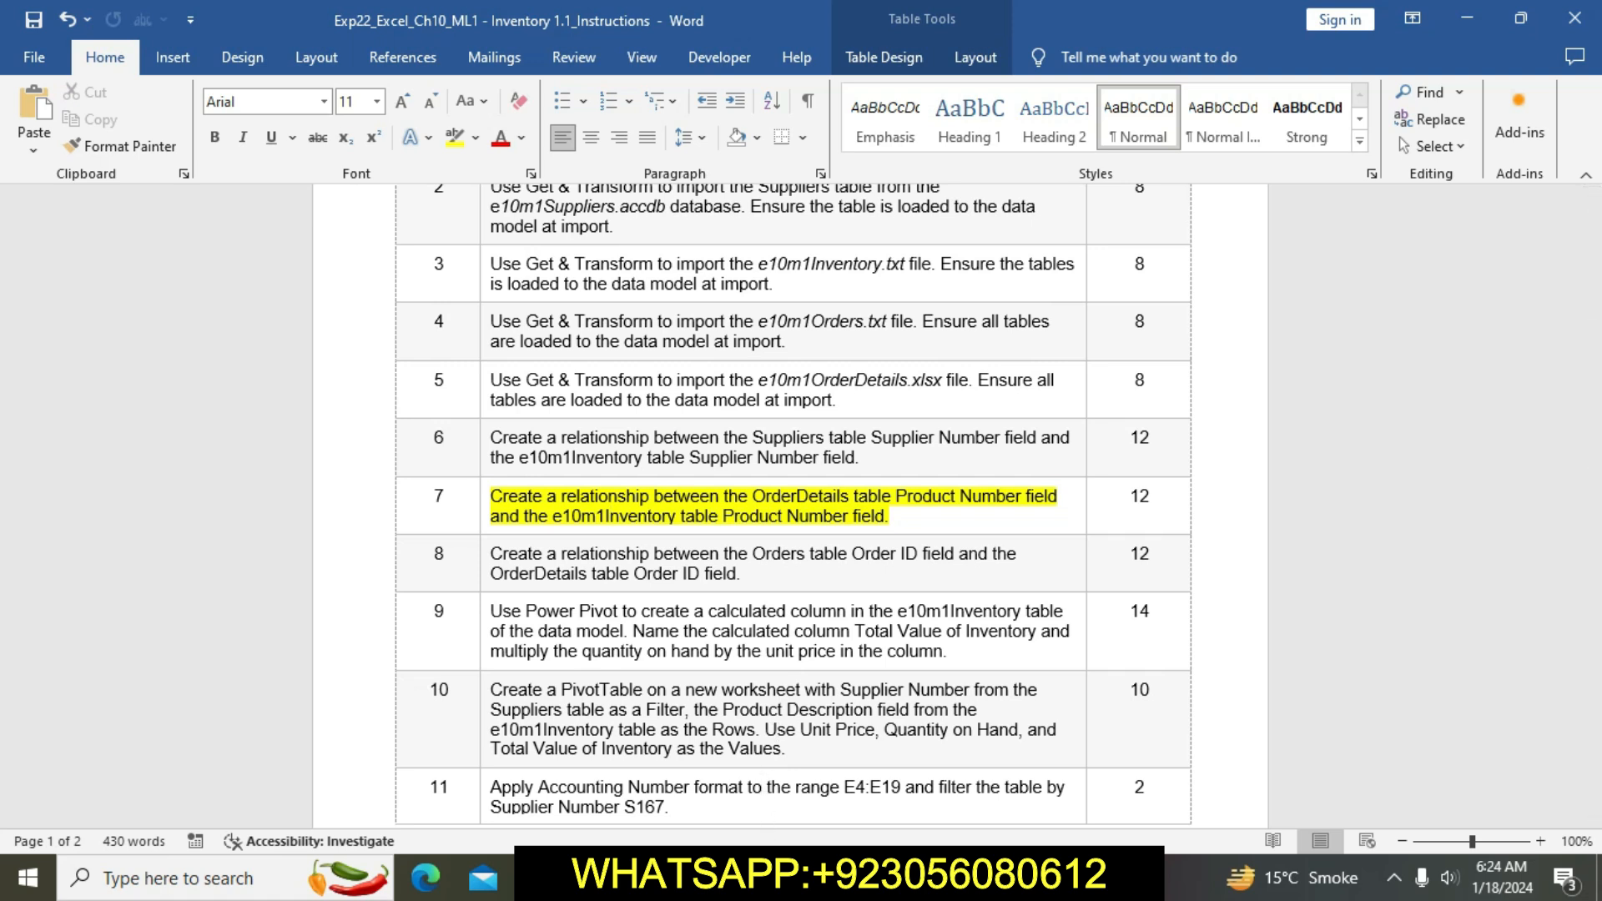
pyautogui.click(768, 878)
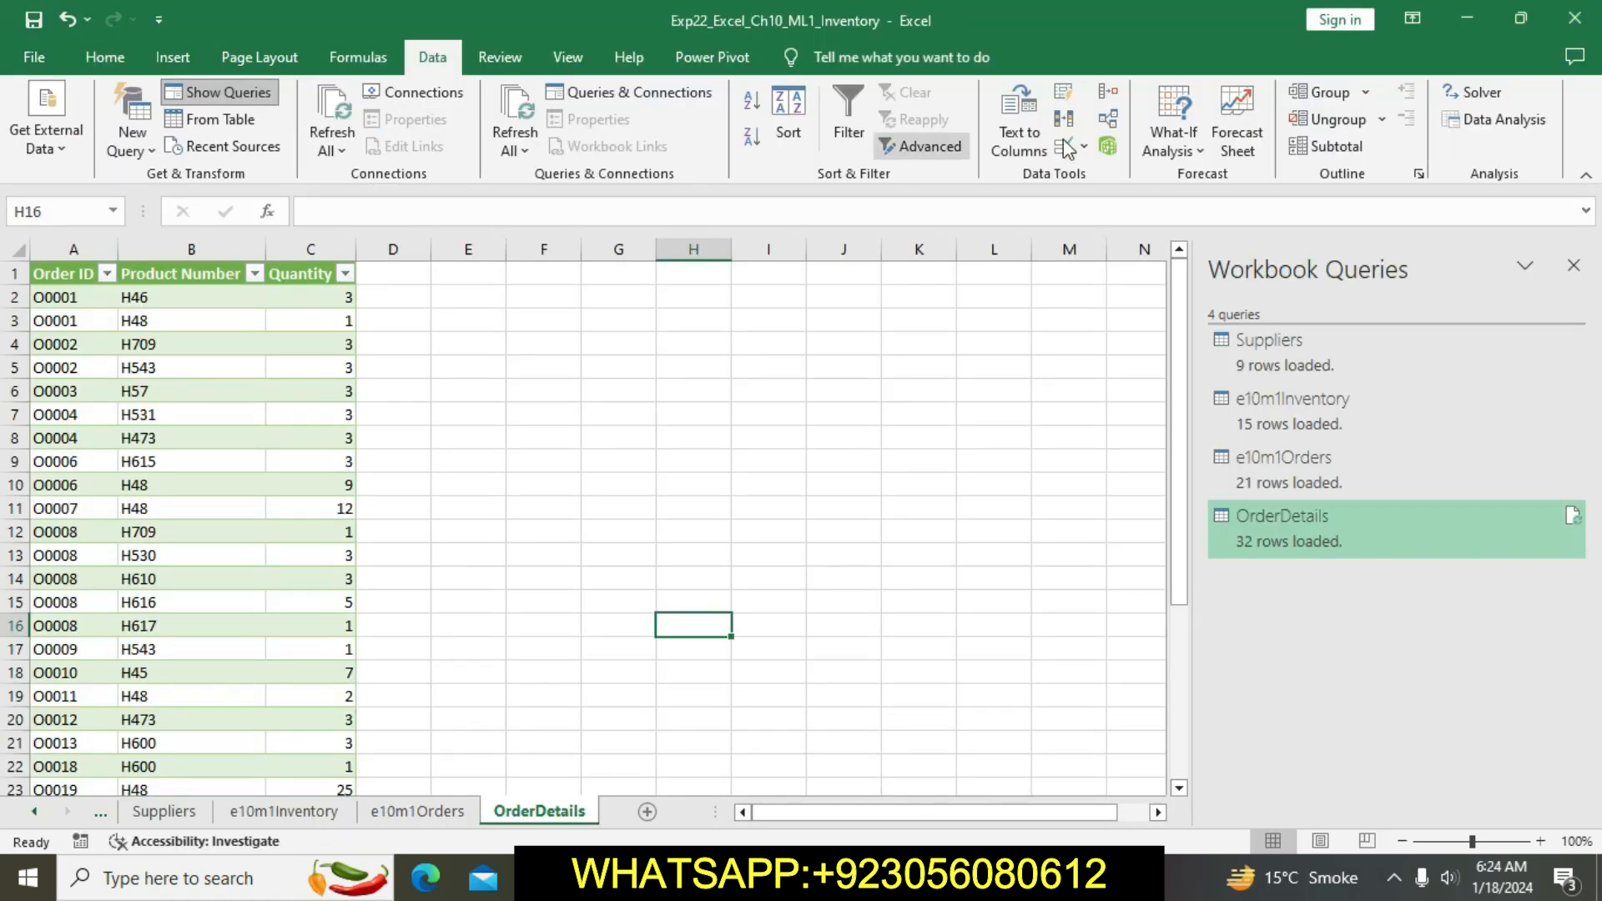
# Step: Start a new relationship between tables and set its table to Worksheet Table: OrderDetails
pyautogui.click(1116, 127)
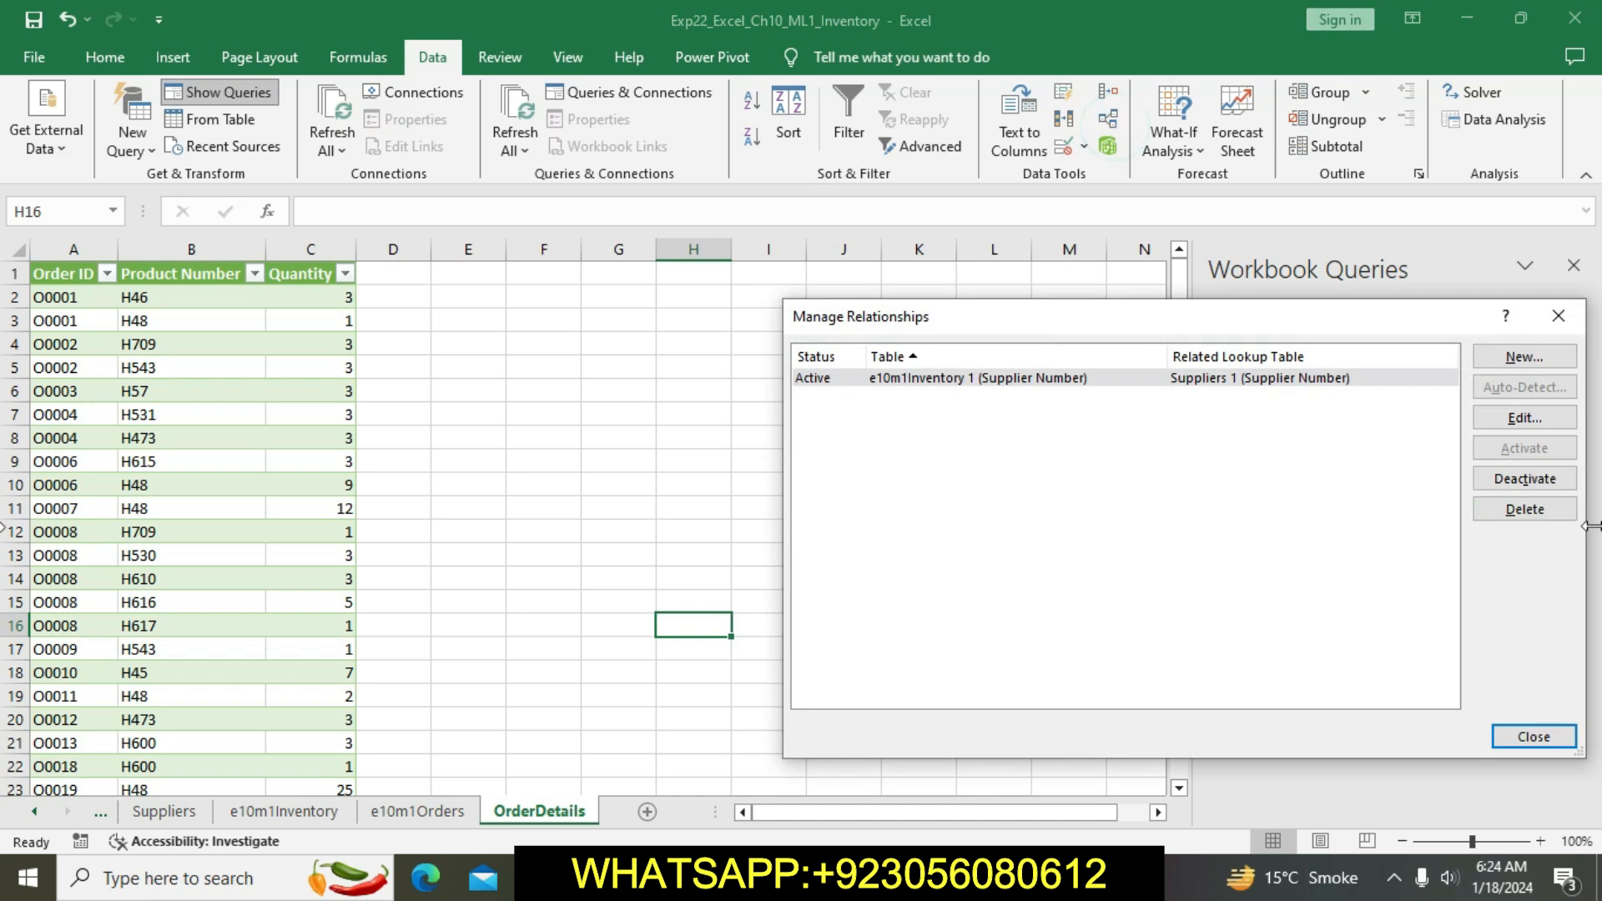
pyautogui.moveTo(1416, 334); pyautogui.dragTo(1144, 257)
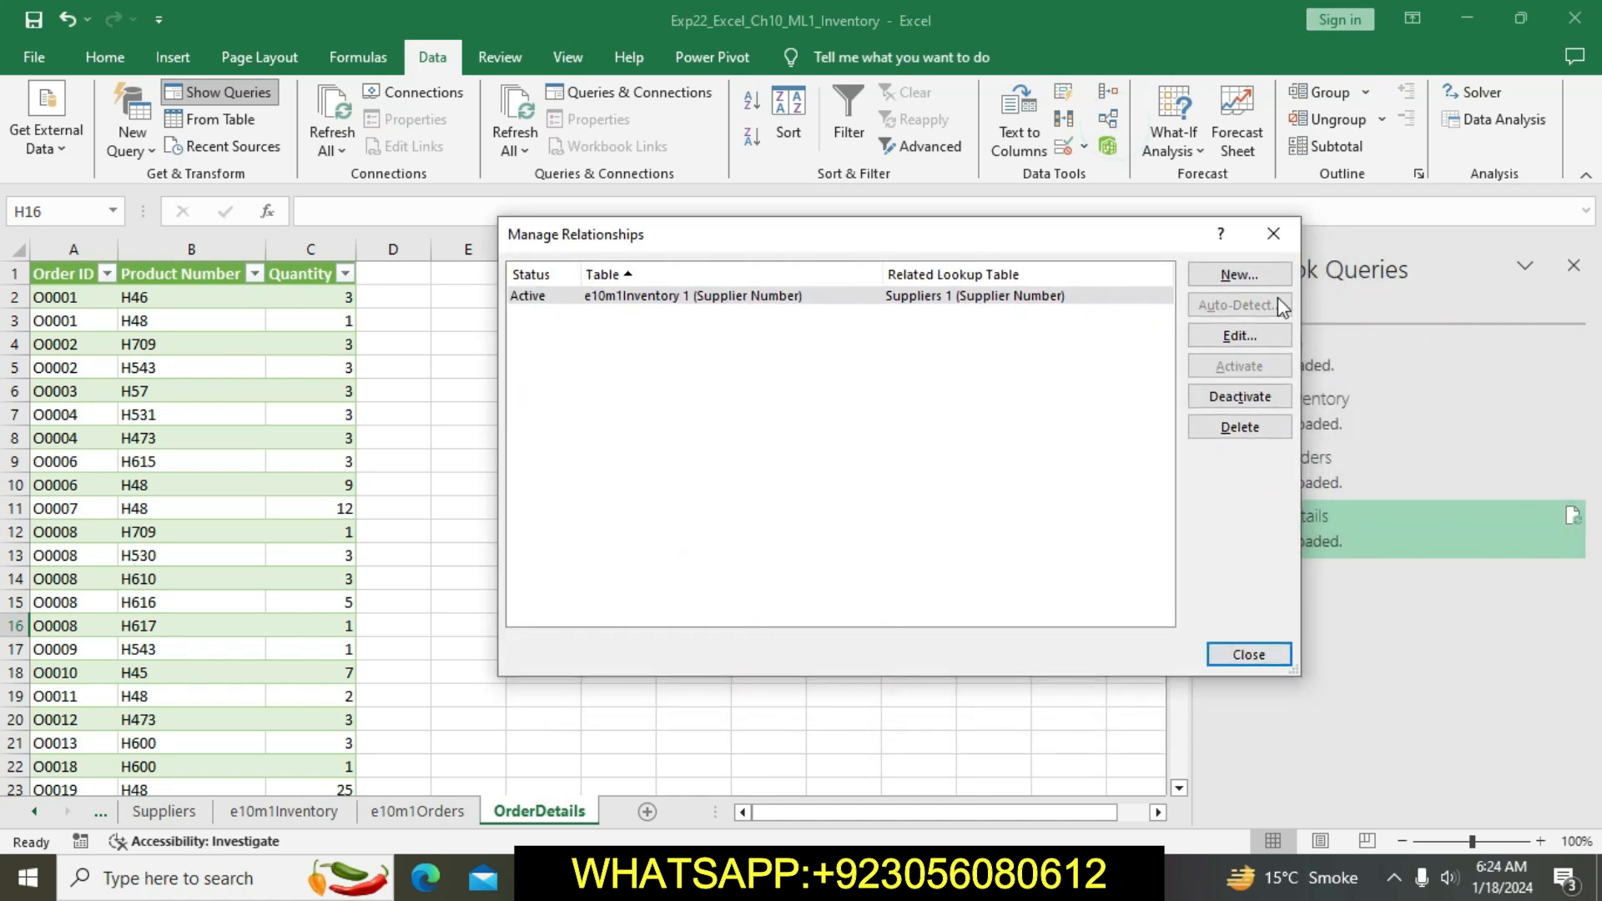
pyautogui.click(1269, 273)
pyautogui.moveTo(1294, 437); pyautogui.dragTo(944, 298)
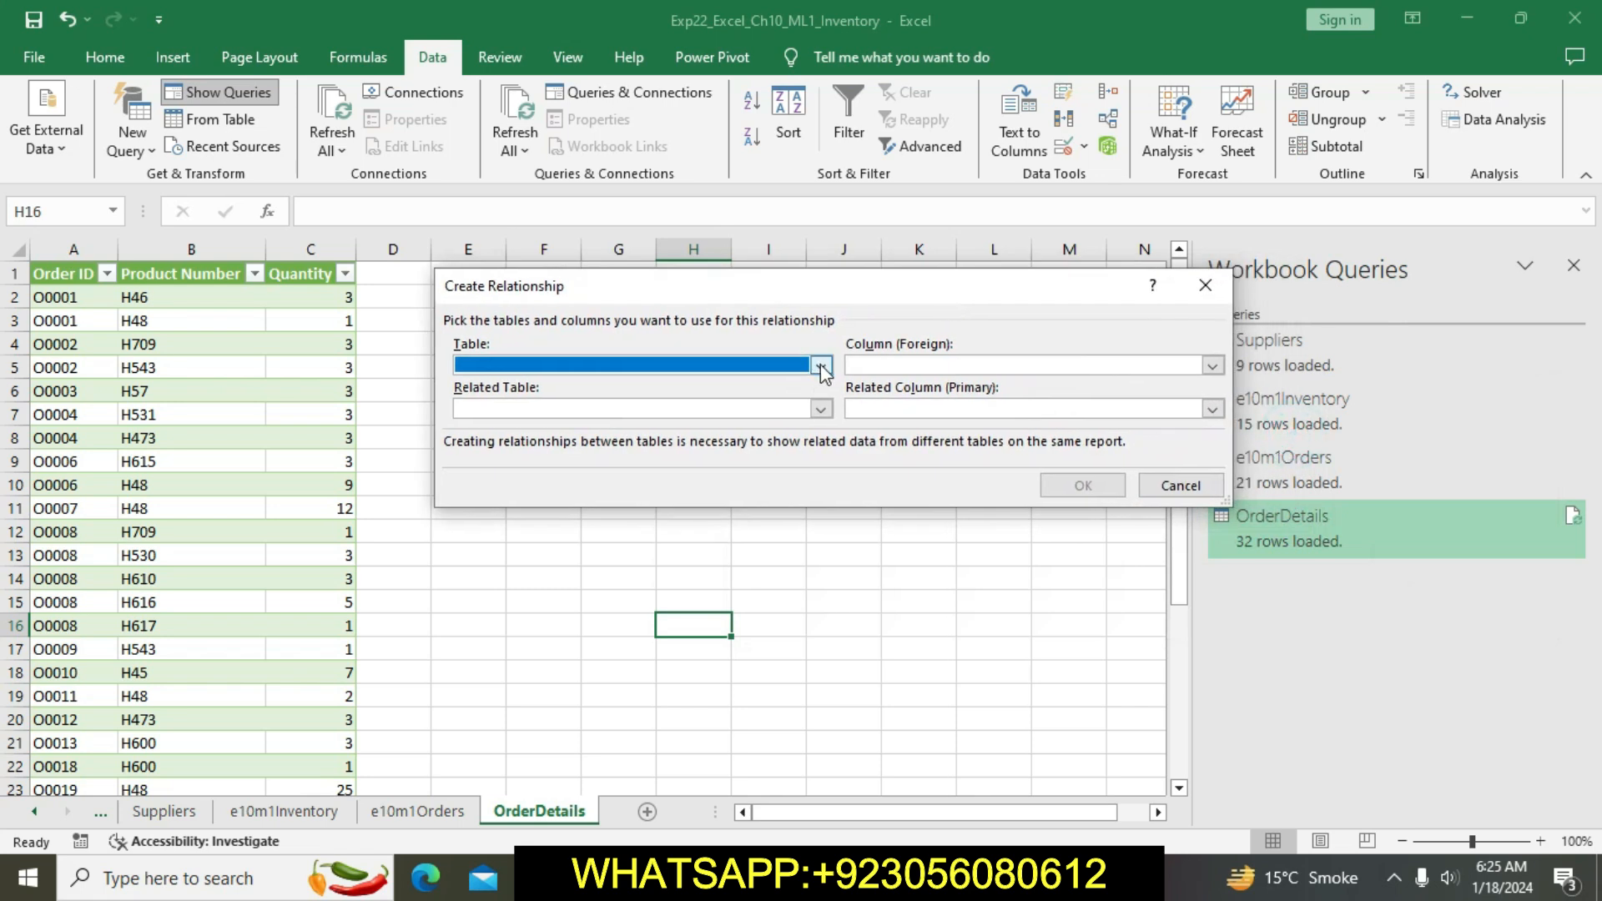
pyautogui.click(821, 367)
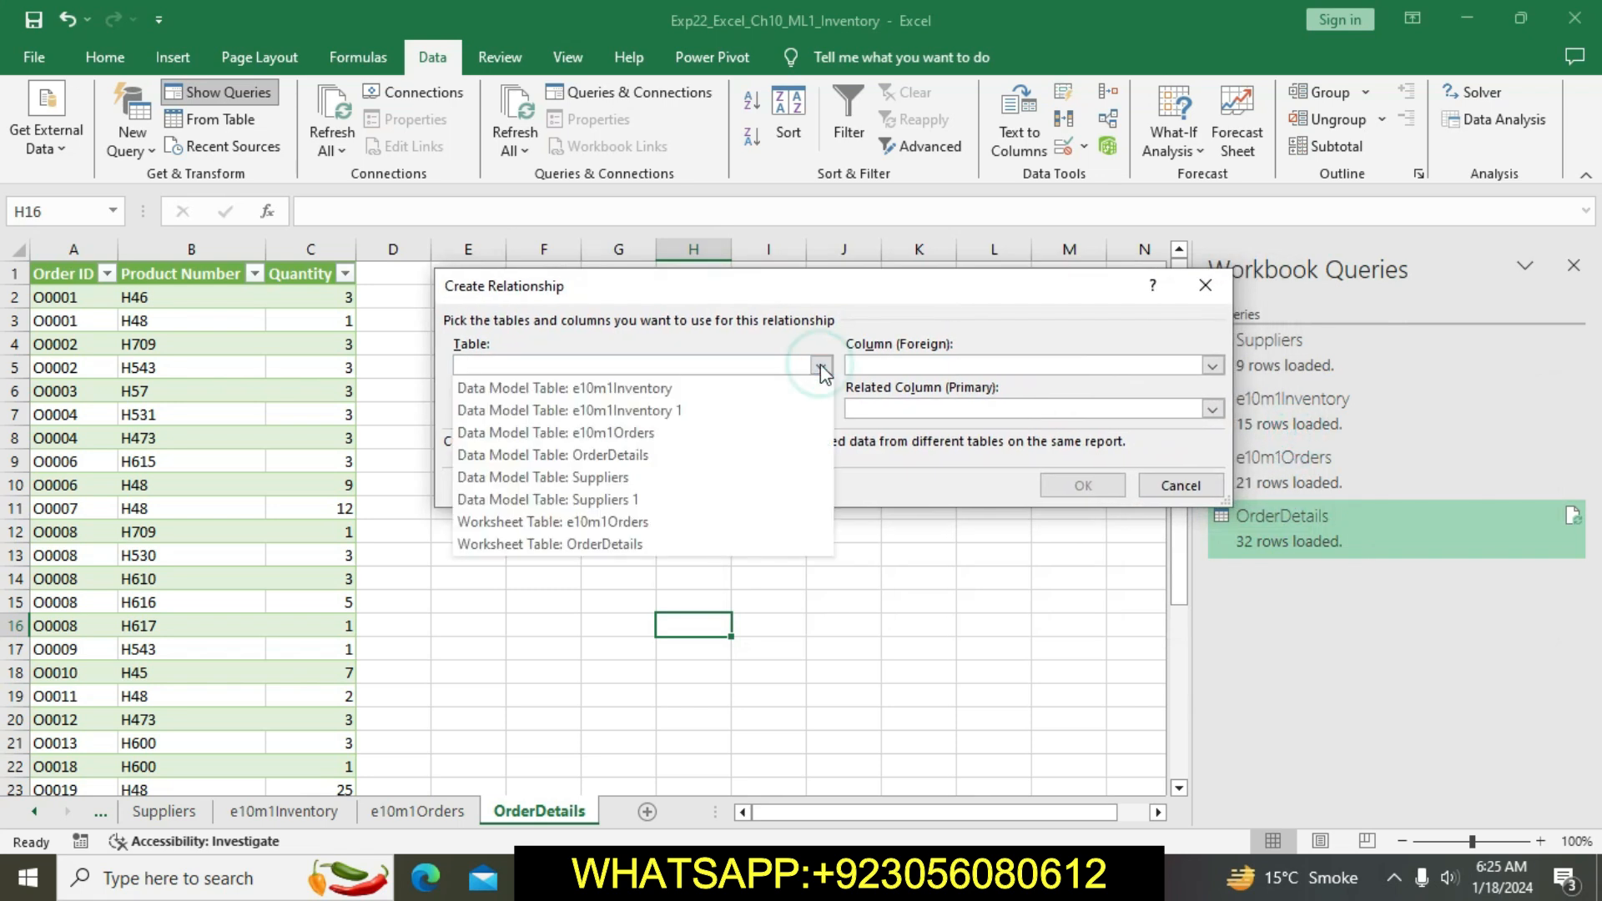
pyautogui.click(797, 544)
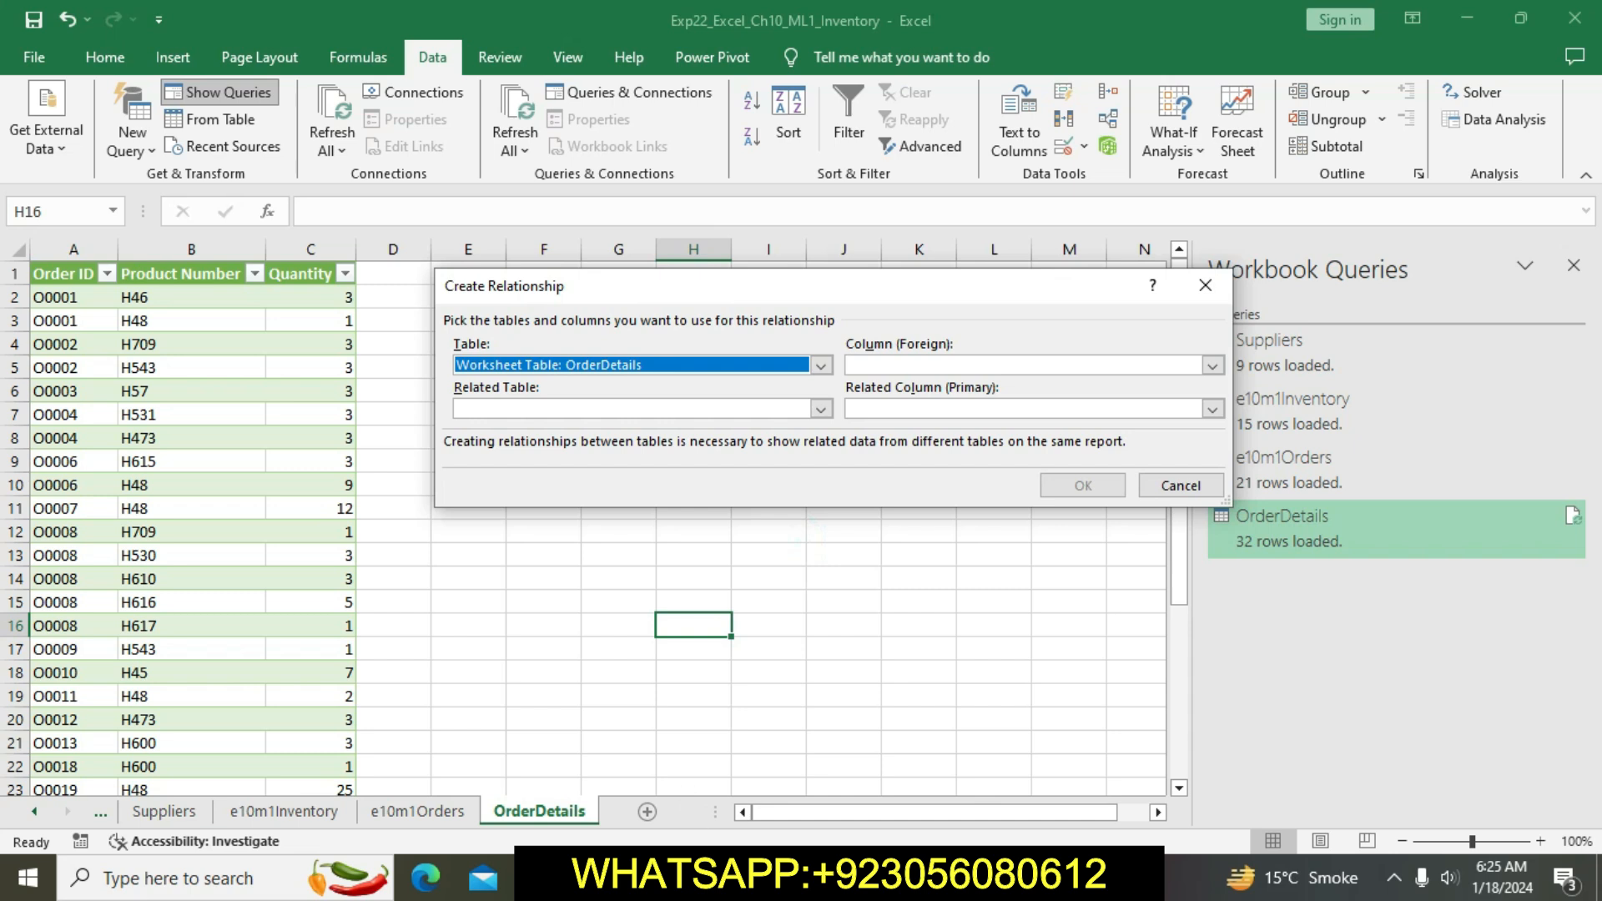
# Step: Following the step 7 instruction in Word, set the foreign column to Product Number and the related table to Data Model Table: e10m1Inventory
pyautogui.hotkey('alt', 'Tab')
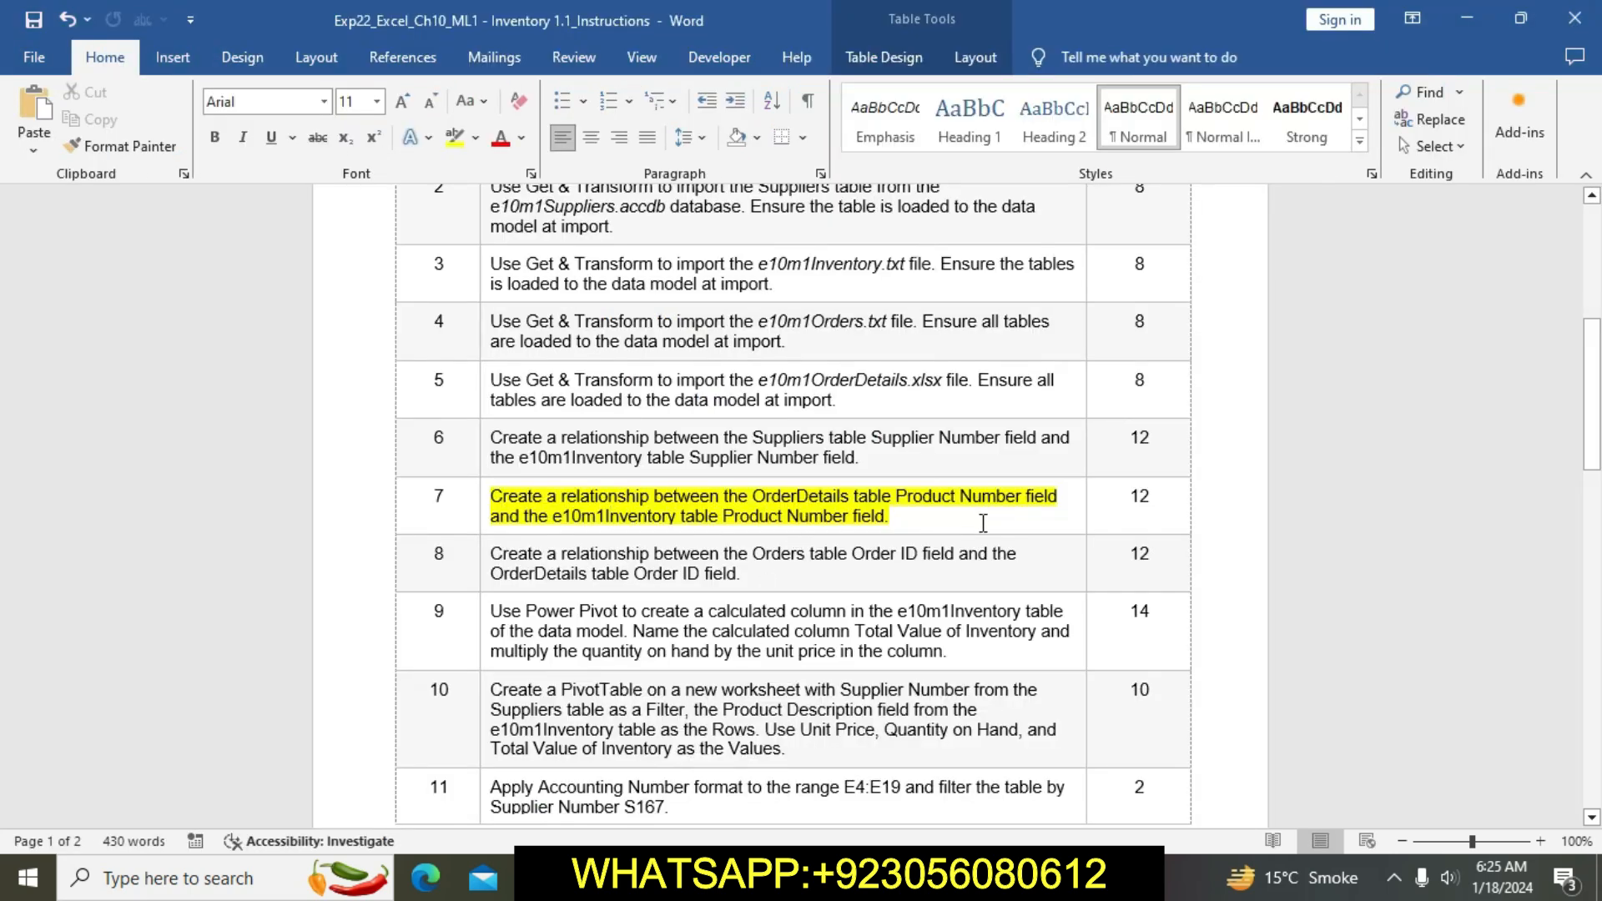
pyautogui.hotkey('alt', 'Tab')
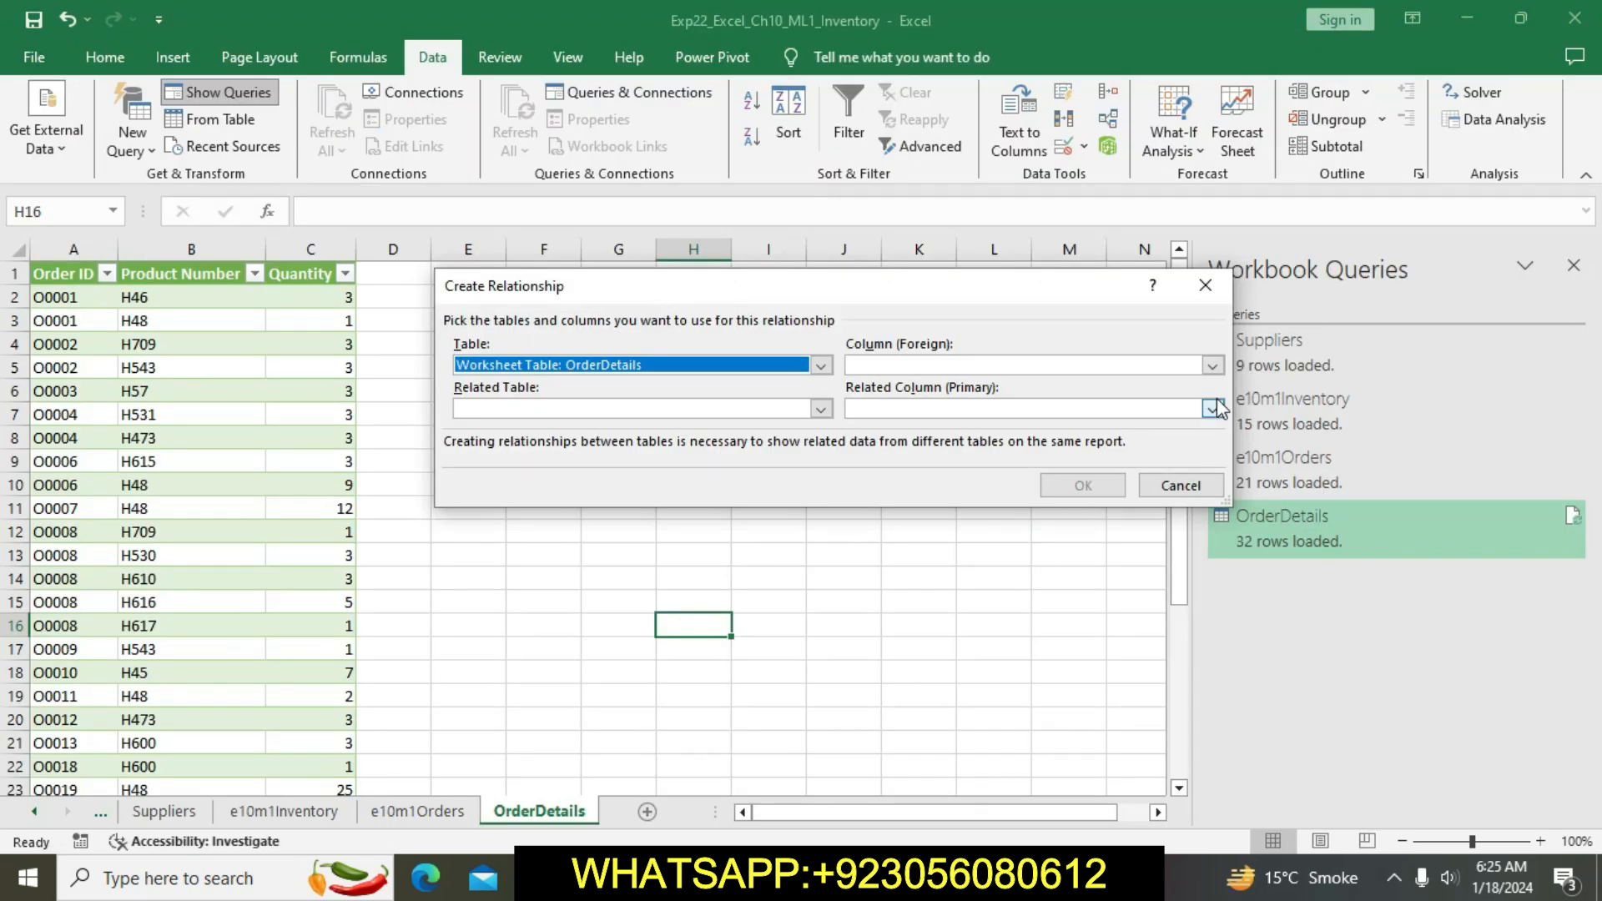
pyautogui.click(1214, 366)
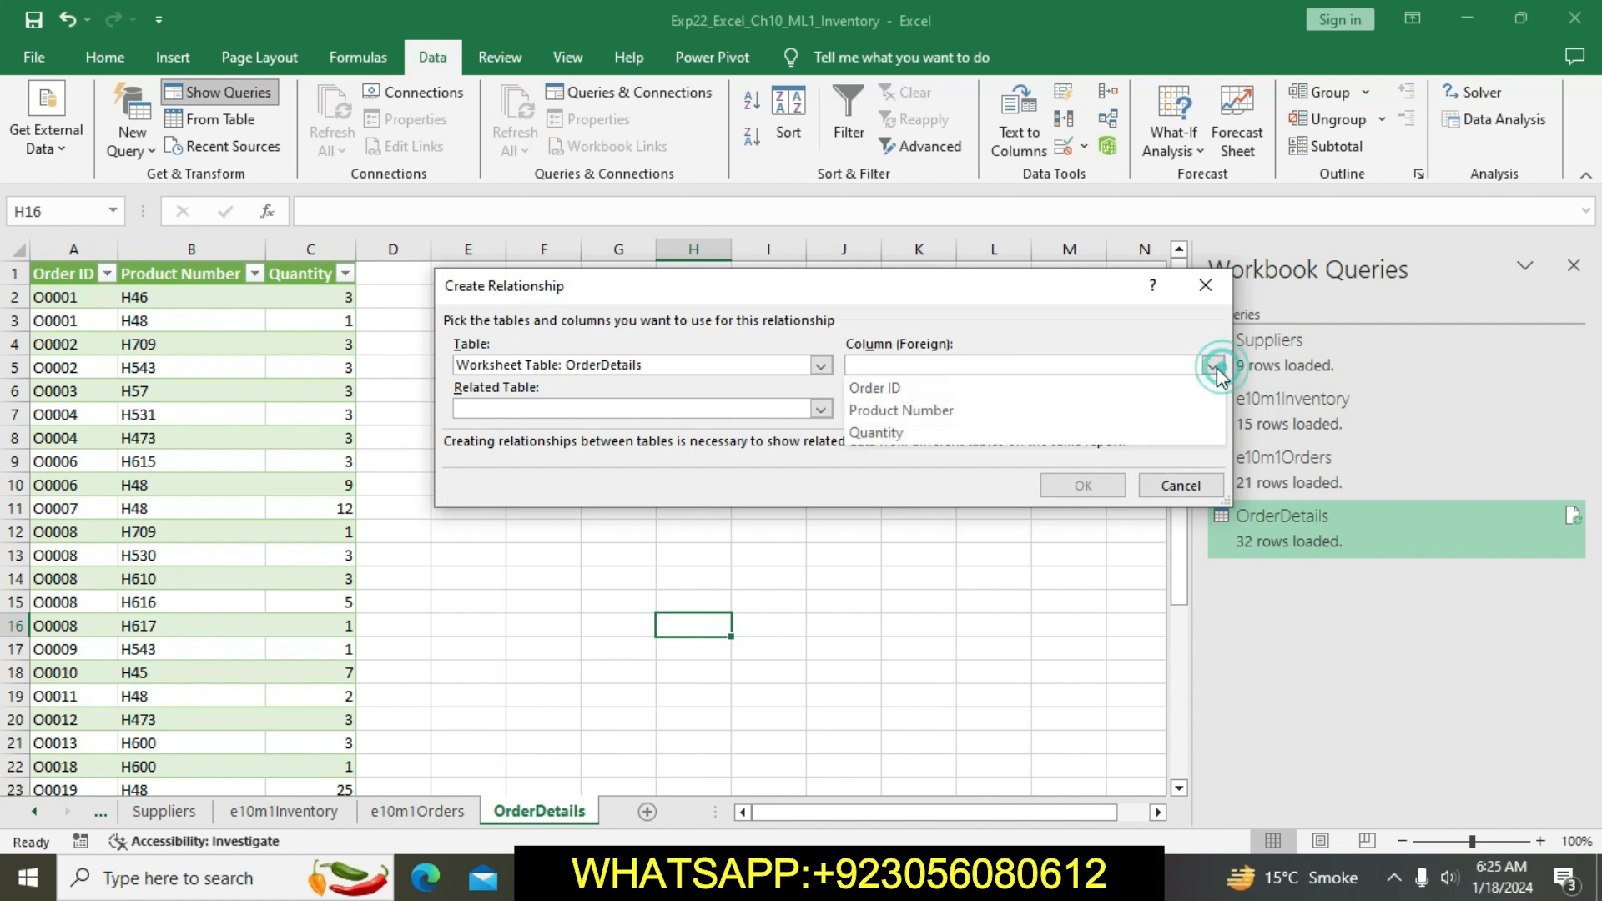
pyautogui.click(1141, 408)
pyautogui.hotkey('alt', 'Tab')
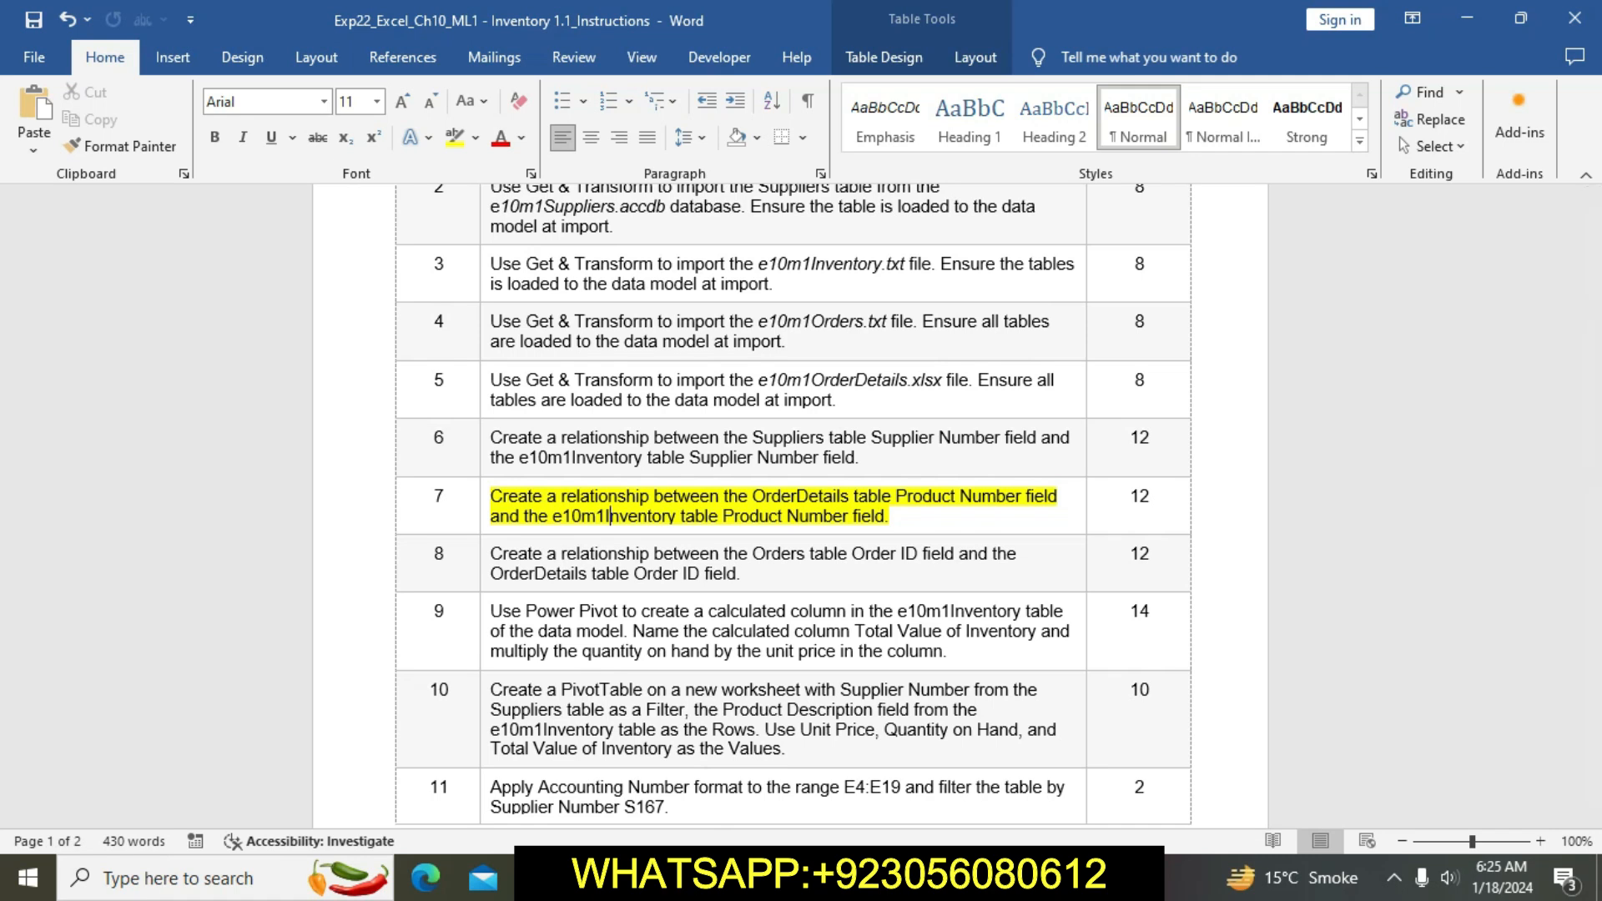
pyautogui.hotkey('alt', 'Tab')
pyautogui.click(821, 409)
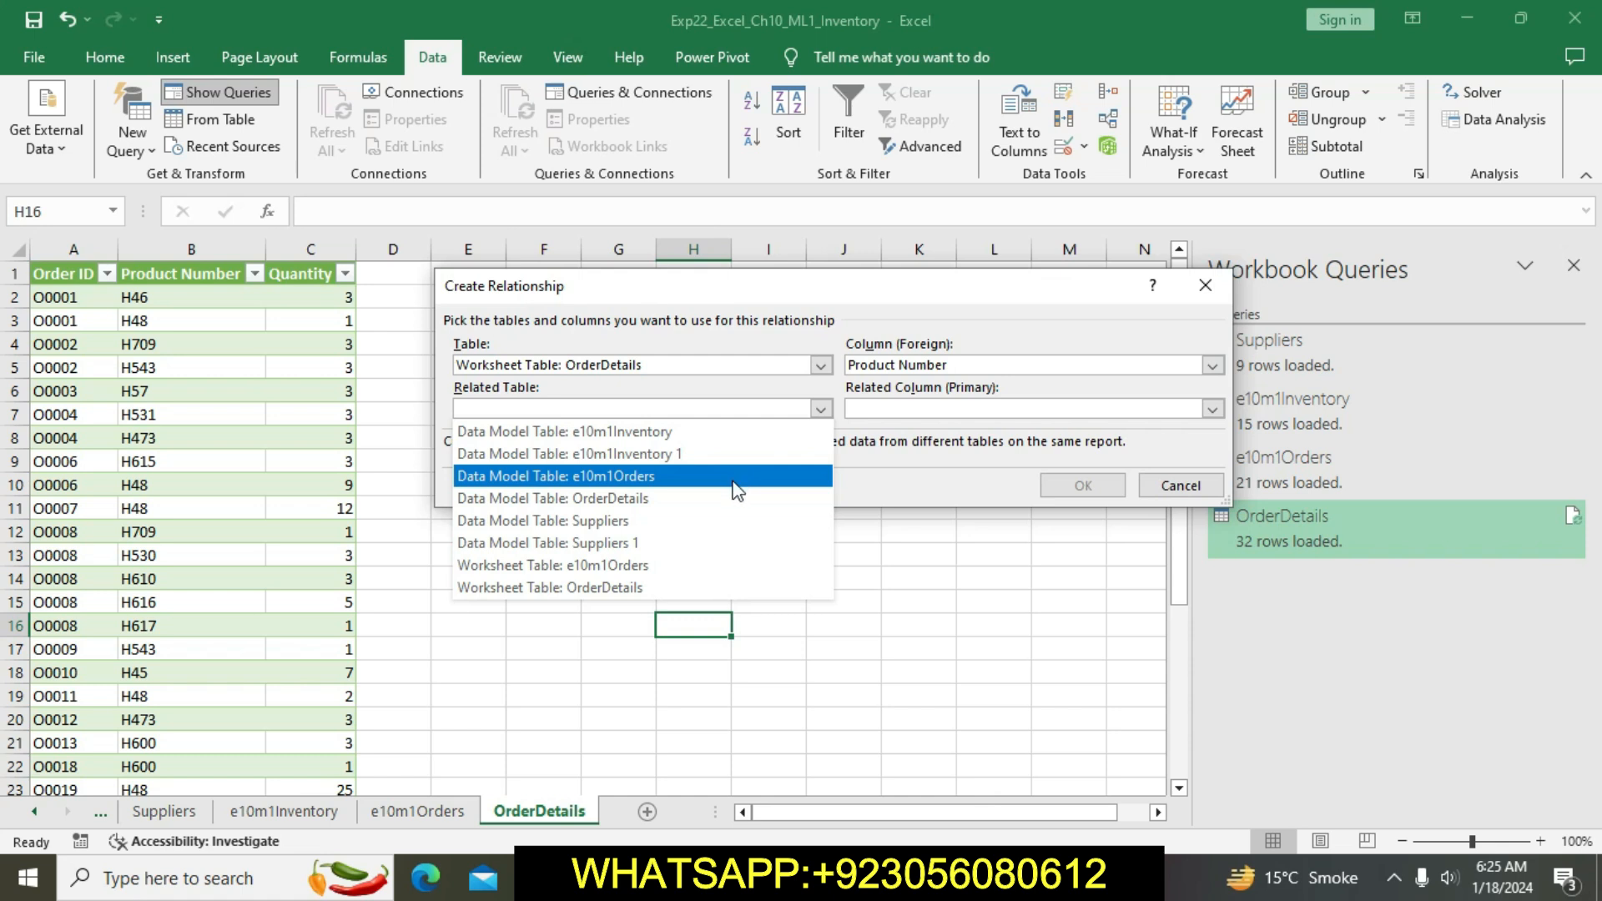
pyautogui.click(736, 431)
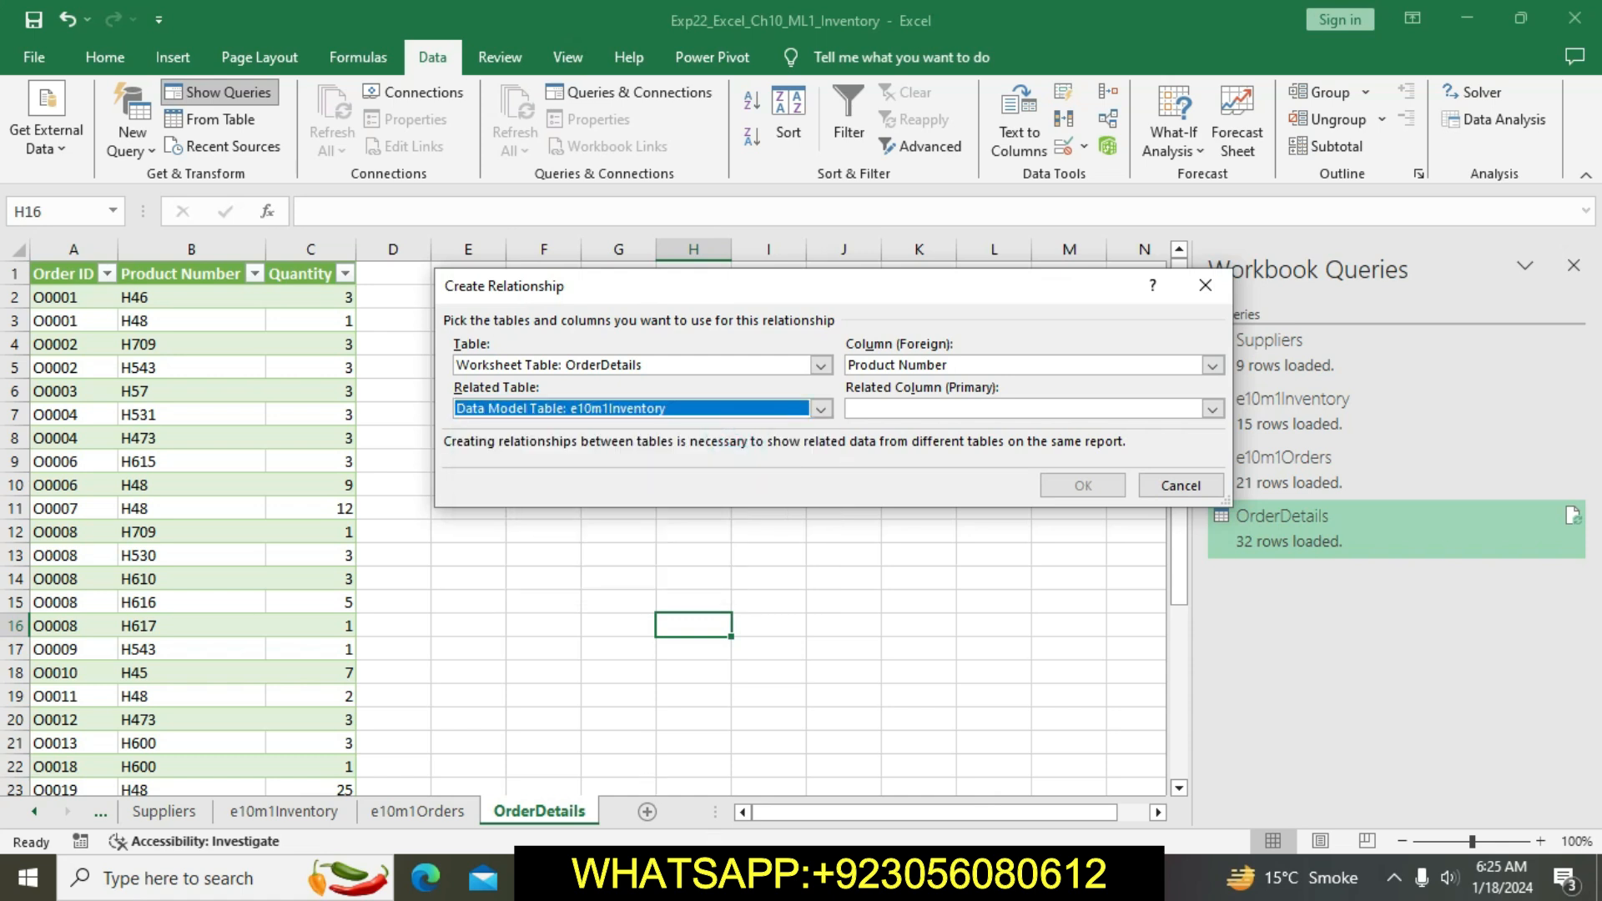
# Step: Recheck step 7 in Word, set the related primary column to Product Number, then create the relationship and close the relationship manager
pyautogui.hotkey('alt', 'Tab')
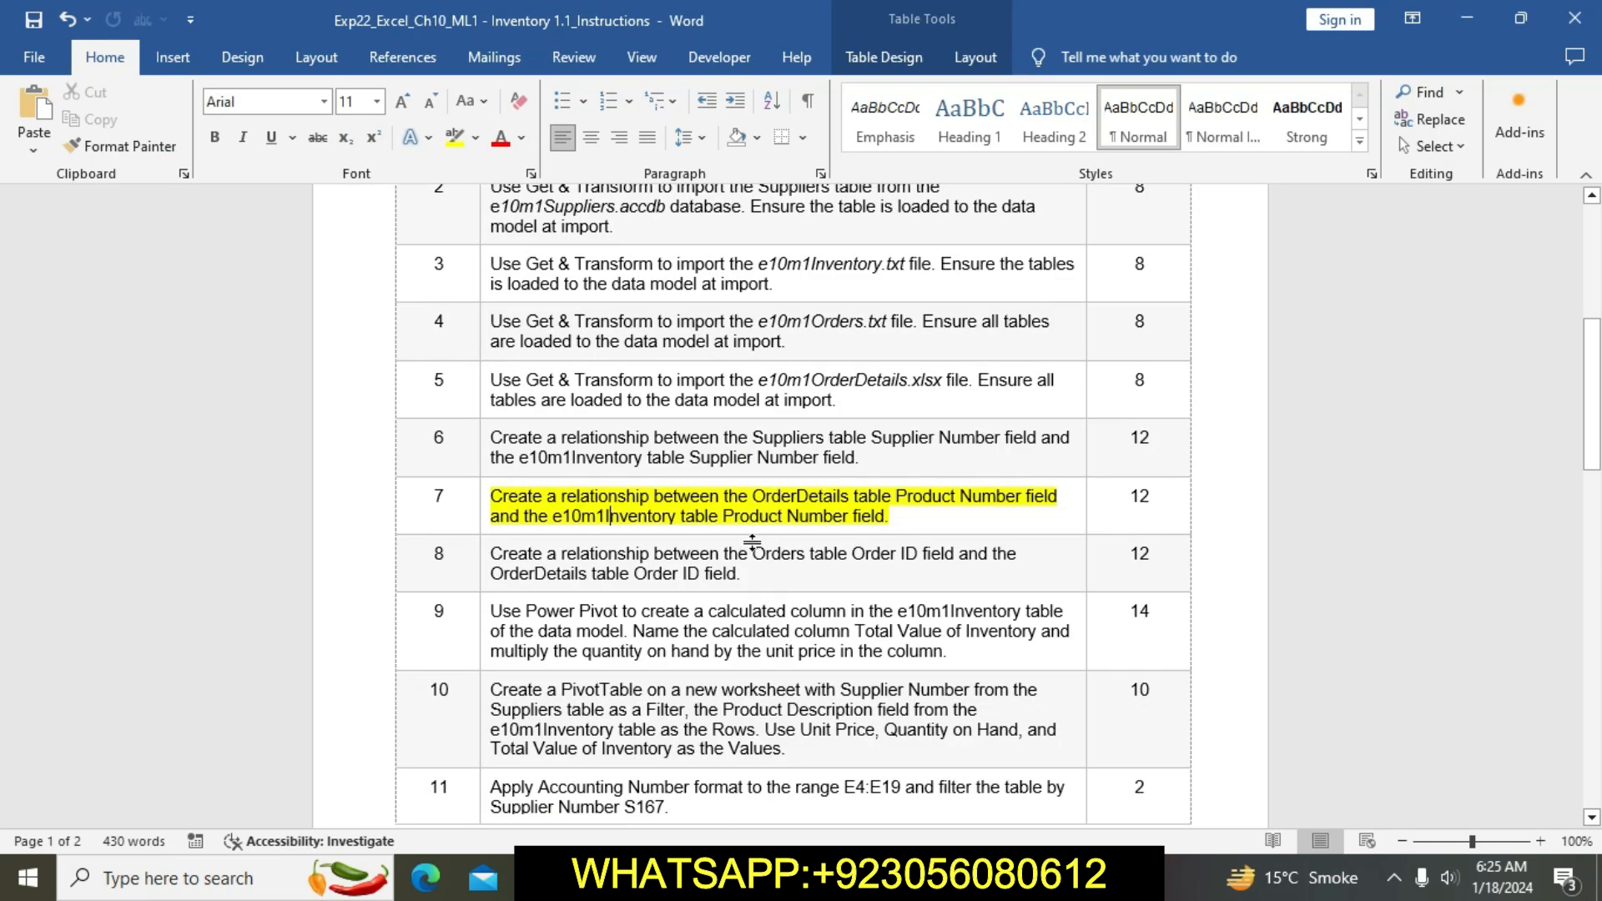
pyautogui.hotkey('alt', 'Tab')
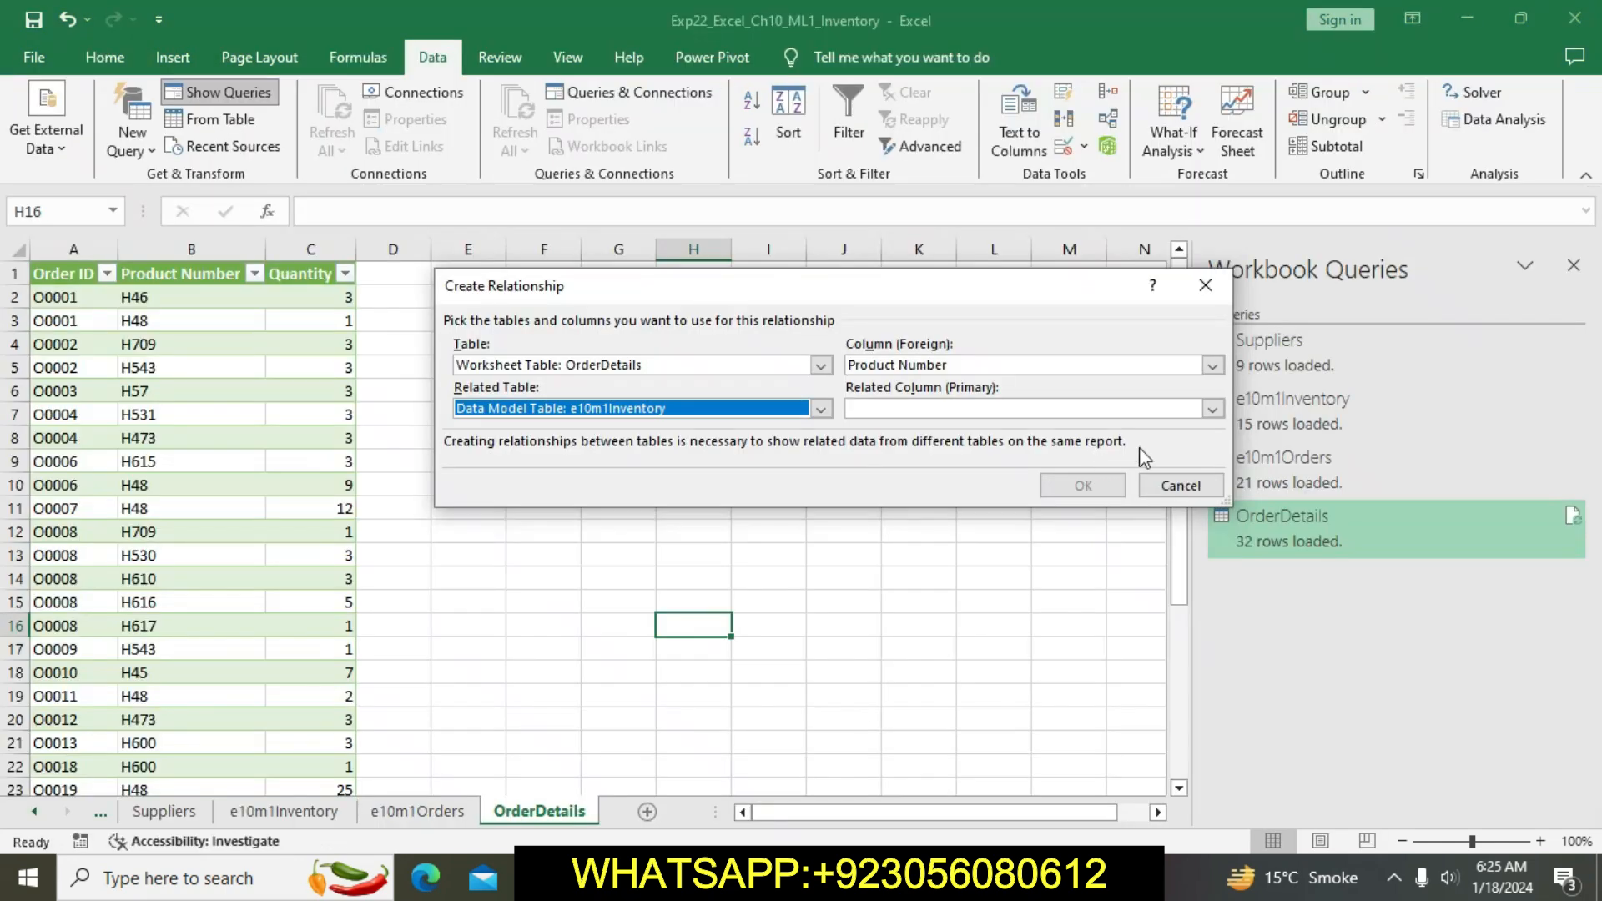
pyautogui.click(1213, 408)
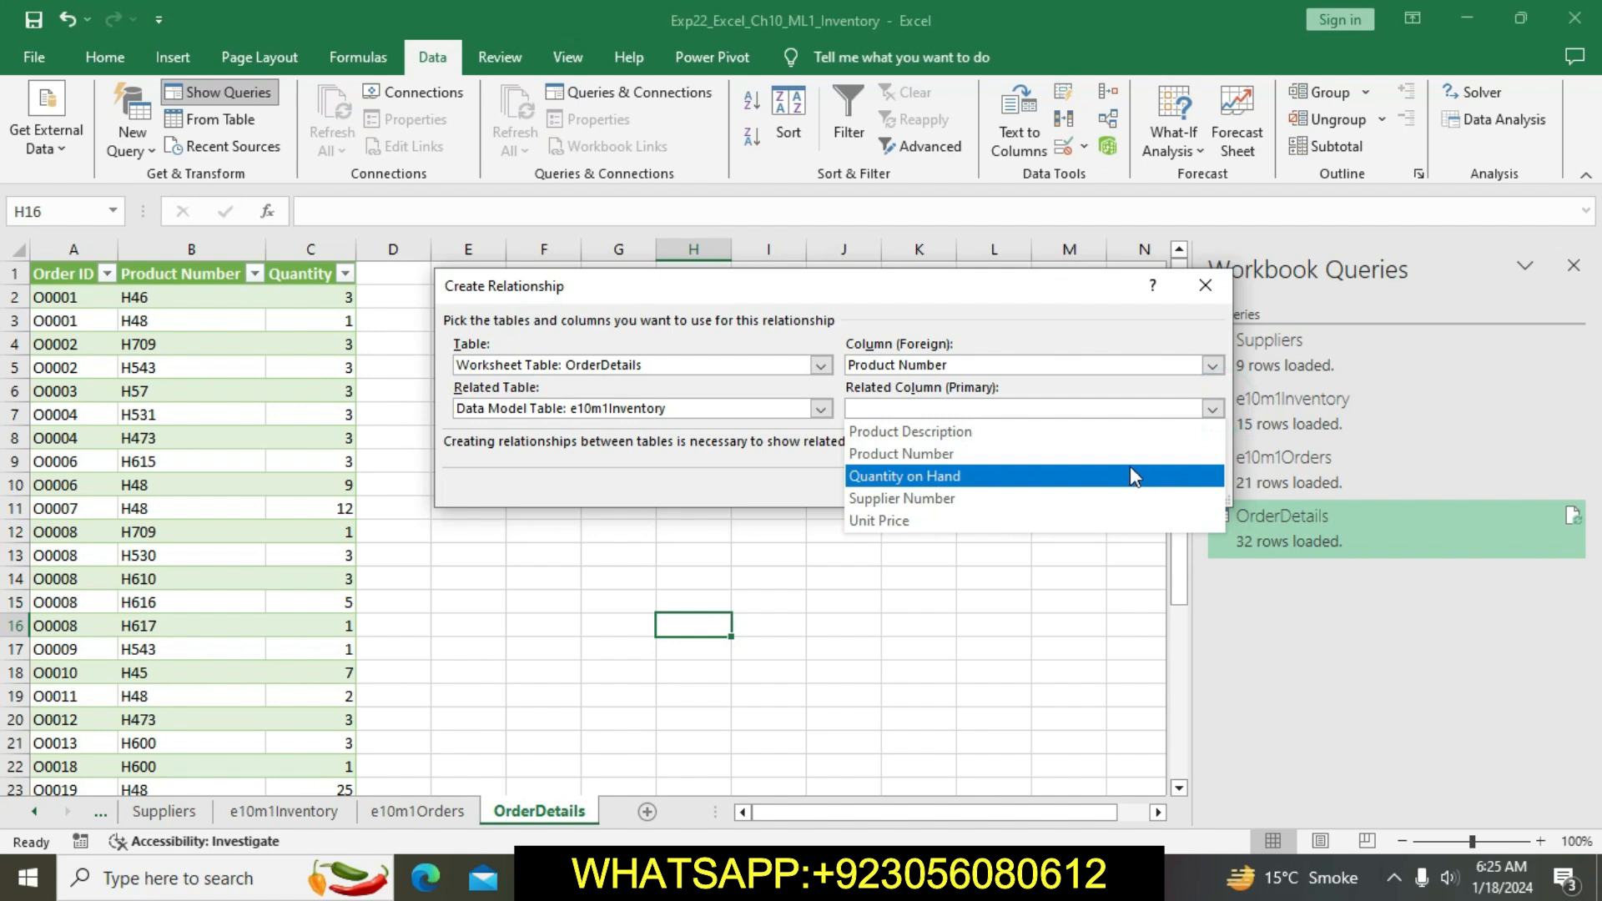
pyautogui.click(1131, 464)
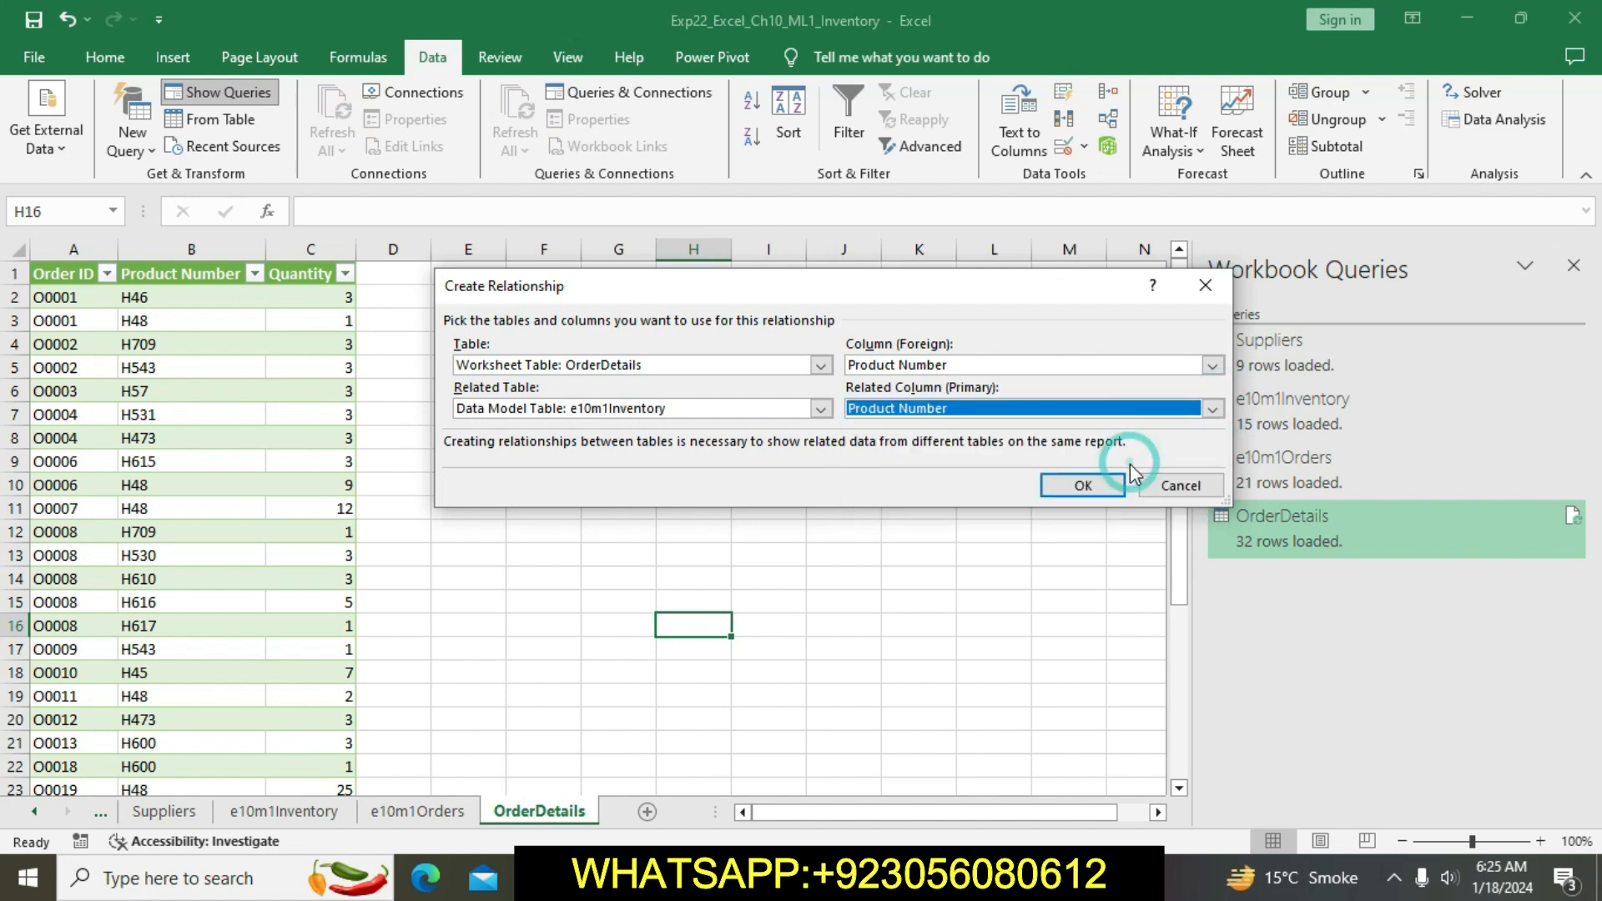
pyautogui.click(1100, 484)
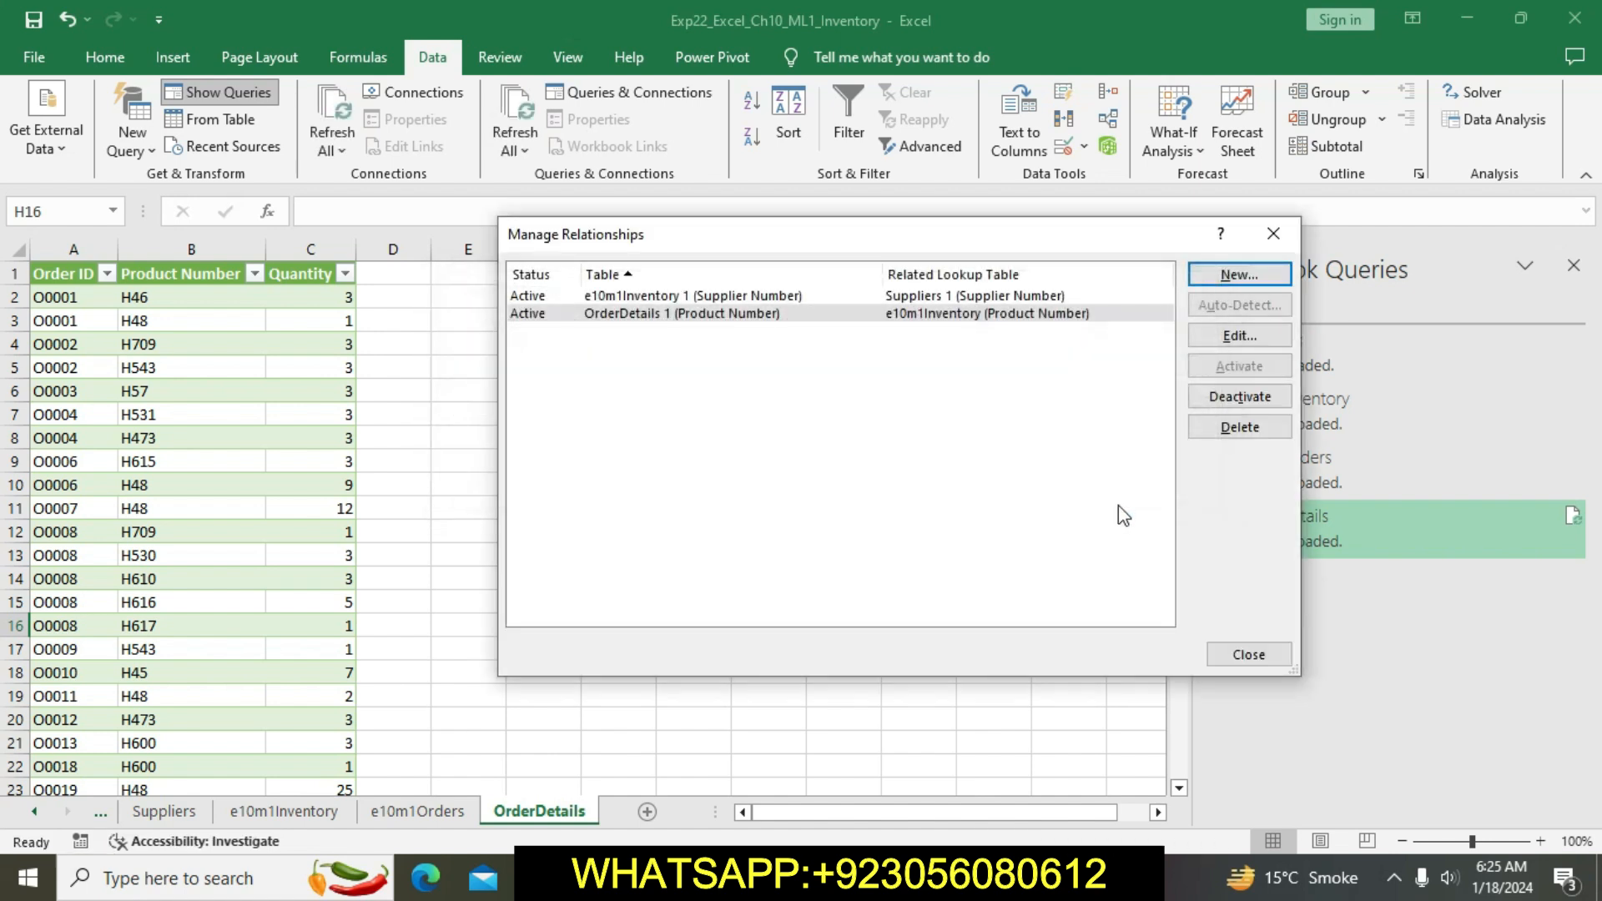
pyautogui.click(1240, 655)
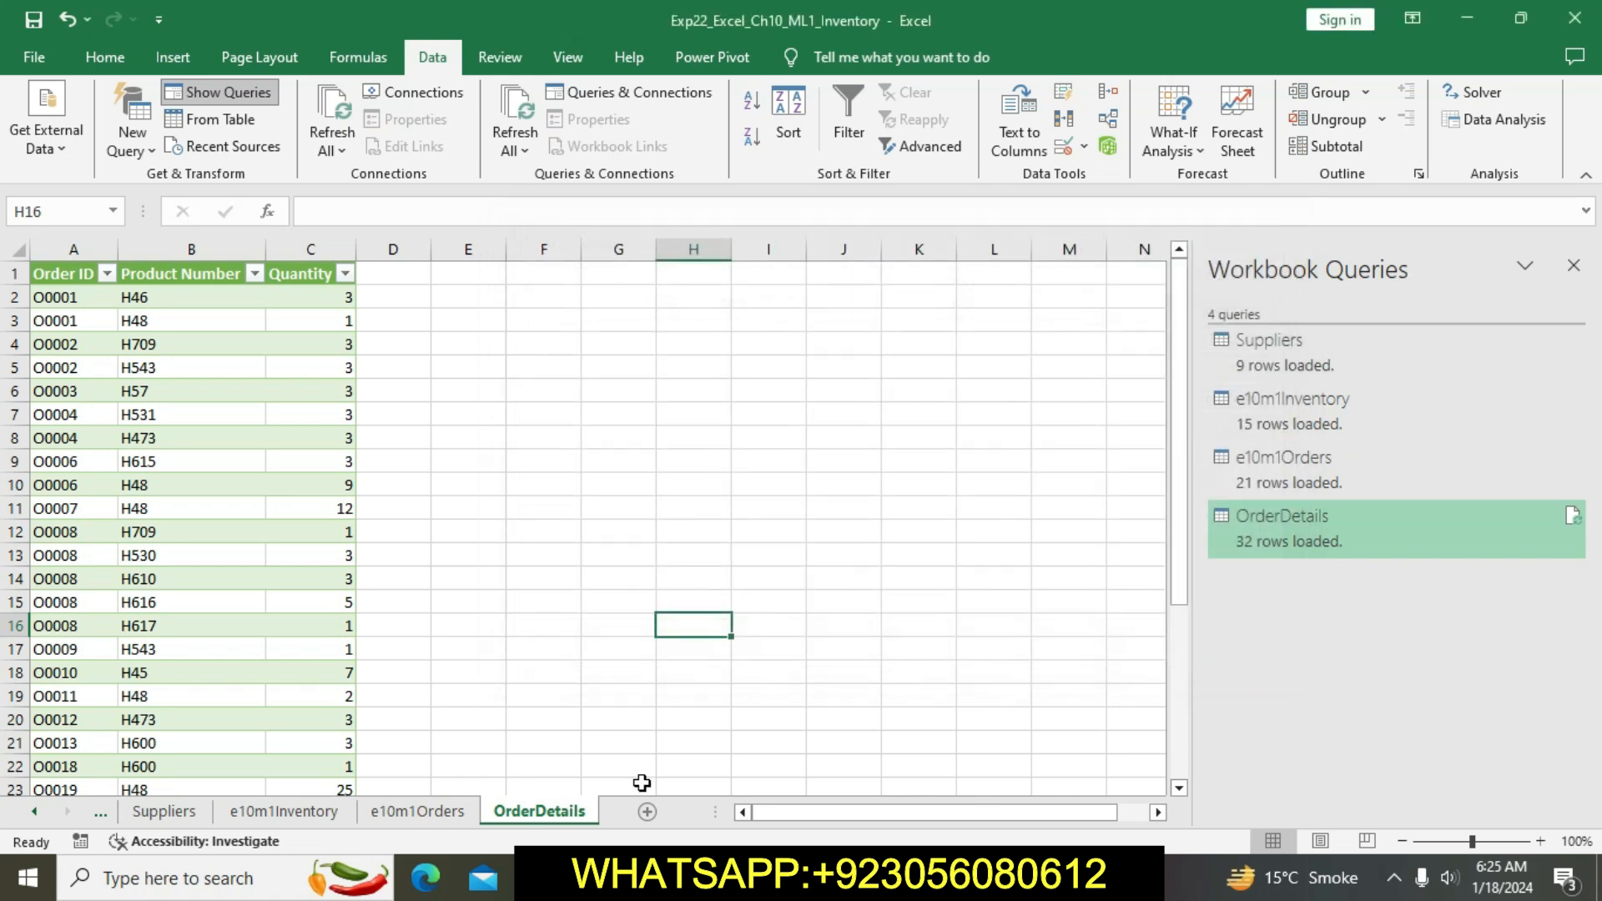
# Step: Switch to Word, move the yellow highlighting from the step 7 instruction to the step 8 instruction, and return to the Excel workbook
pyautogui.hotkey('alt', 'Tab')
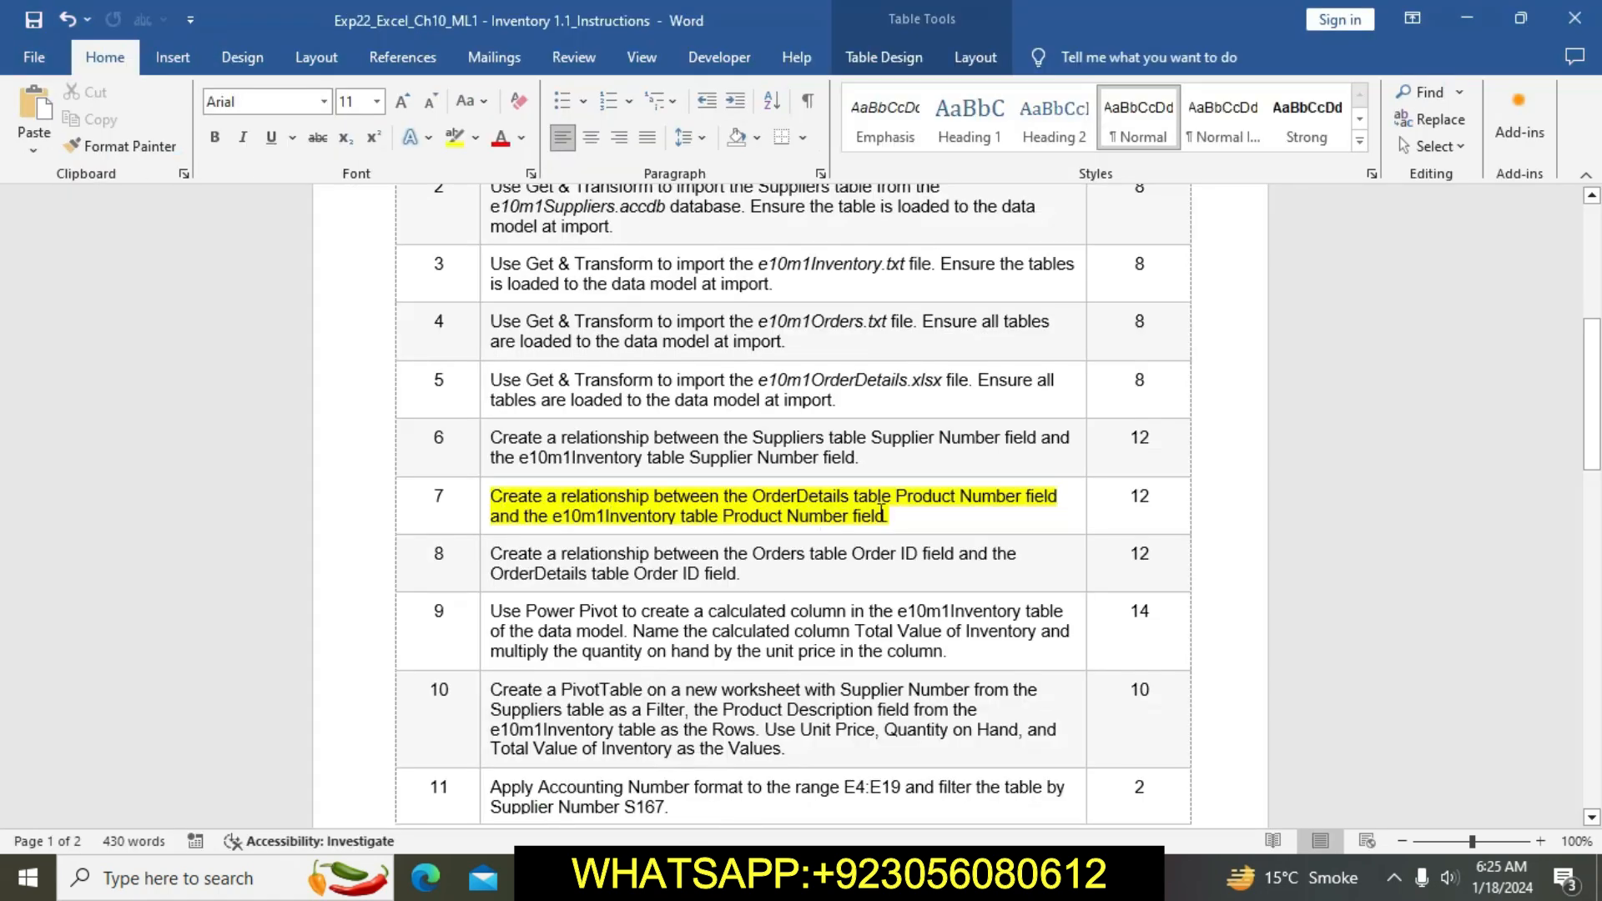
pyautogui.moveTo(897, 515); pyautogui.dragTo(498, 487)
pyautogui.click(455, 138)
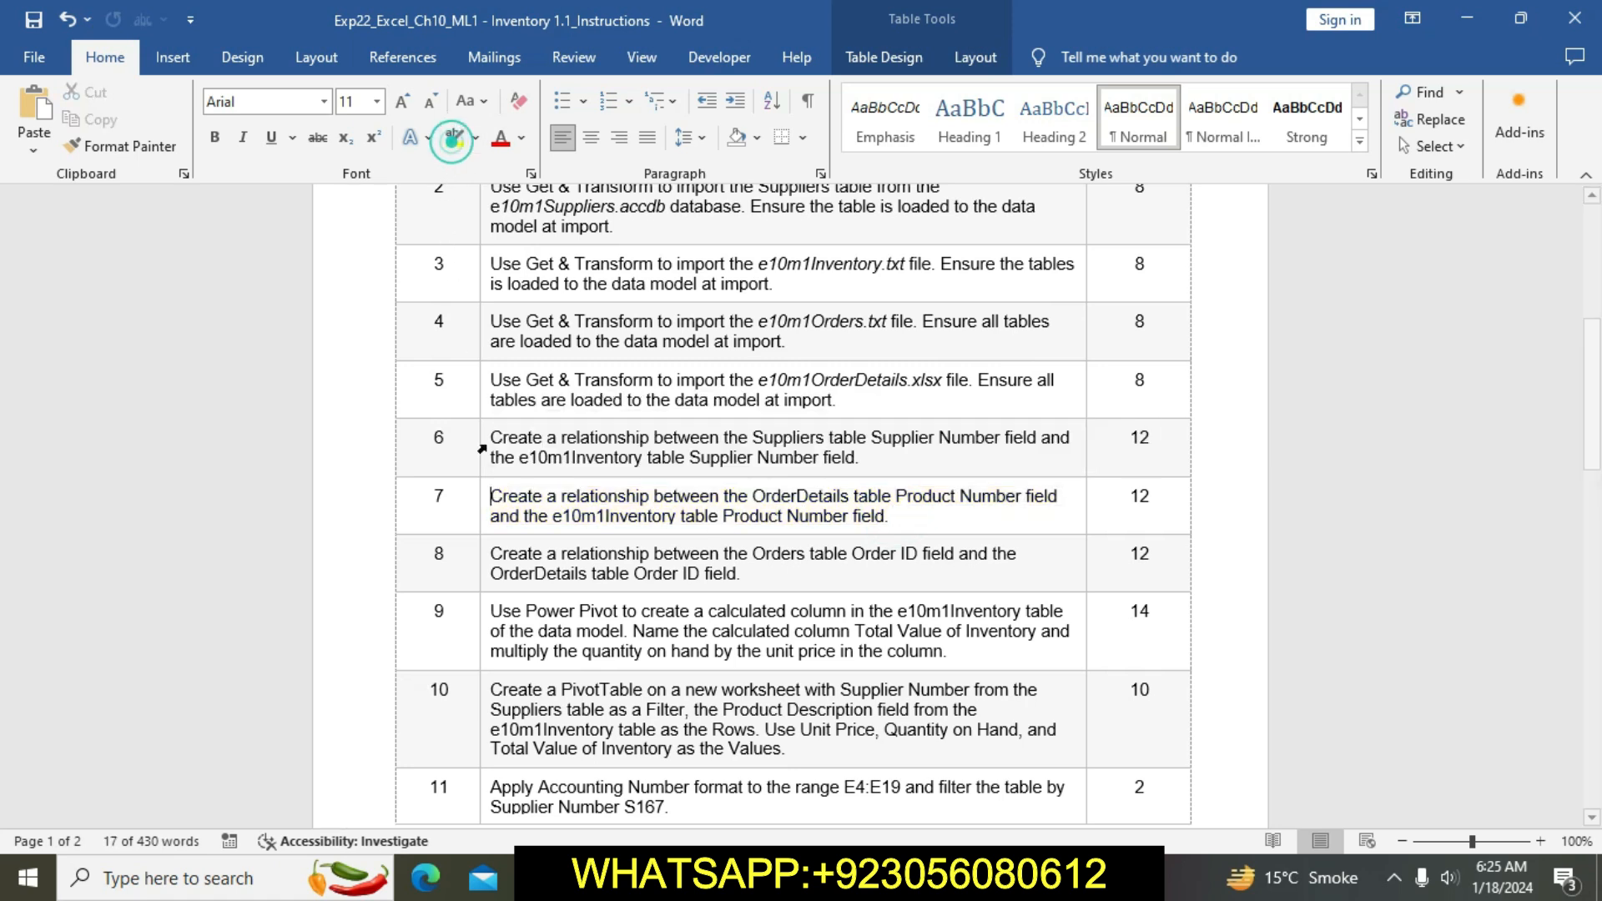
pyautogui.click(481, 563)
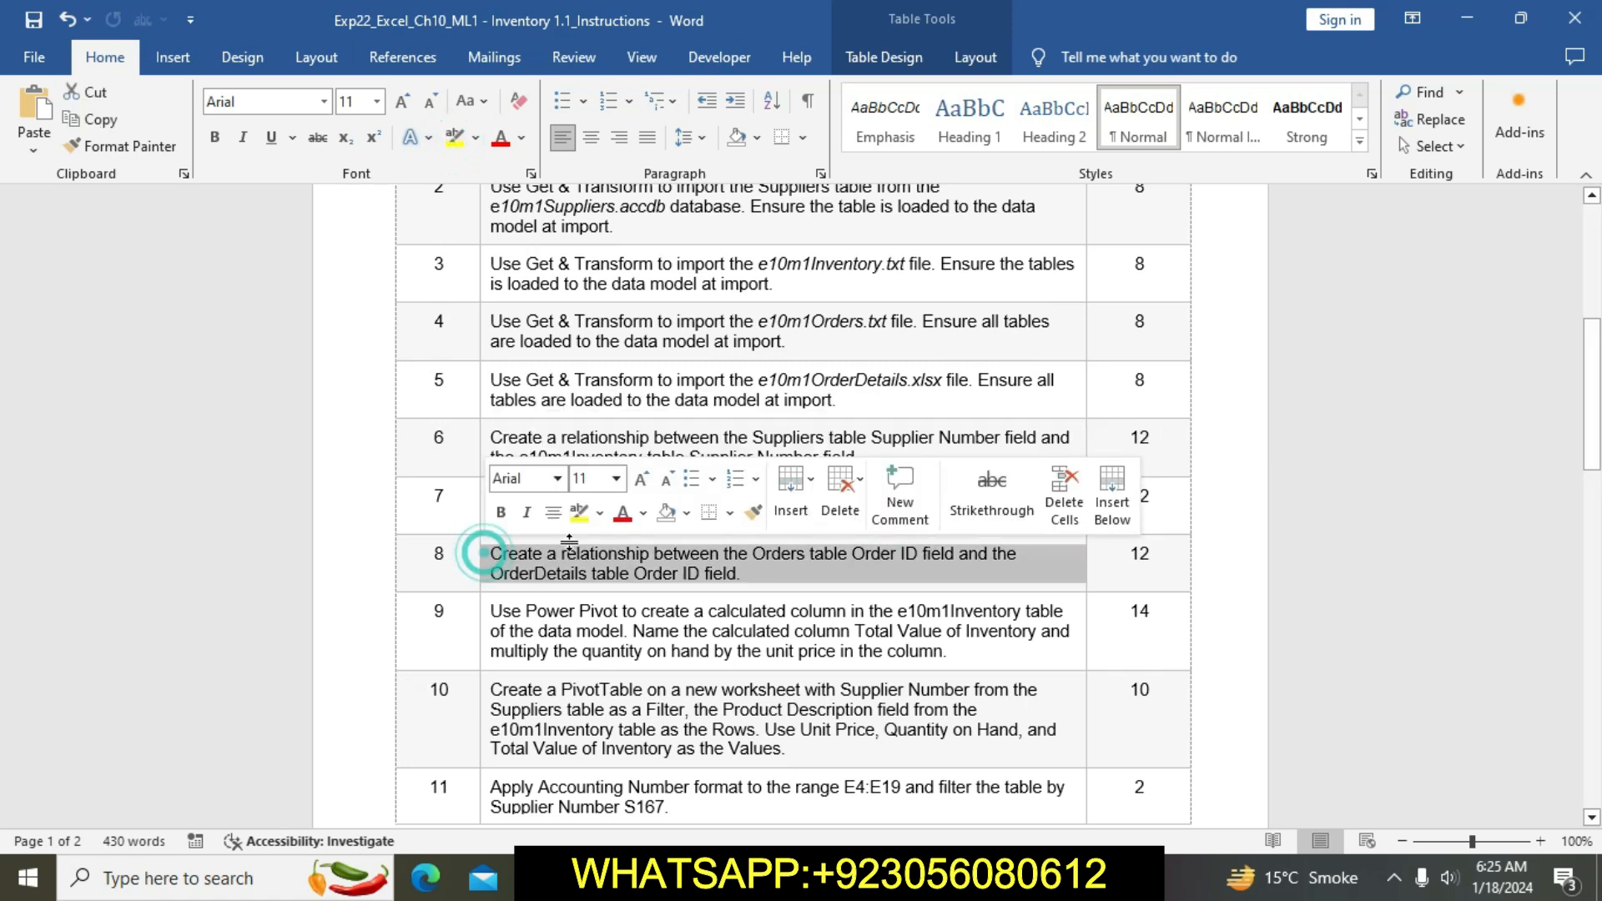
pyautogui.click(580, 512)
pyautogui.moveTo(1598, 372); pyautogui.dragTo(1599, 428)
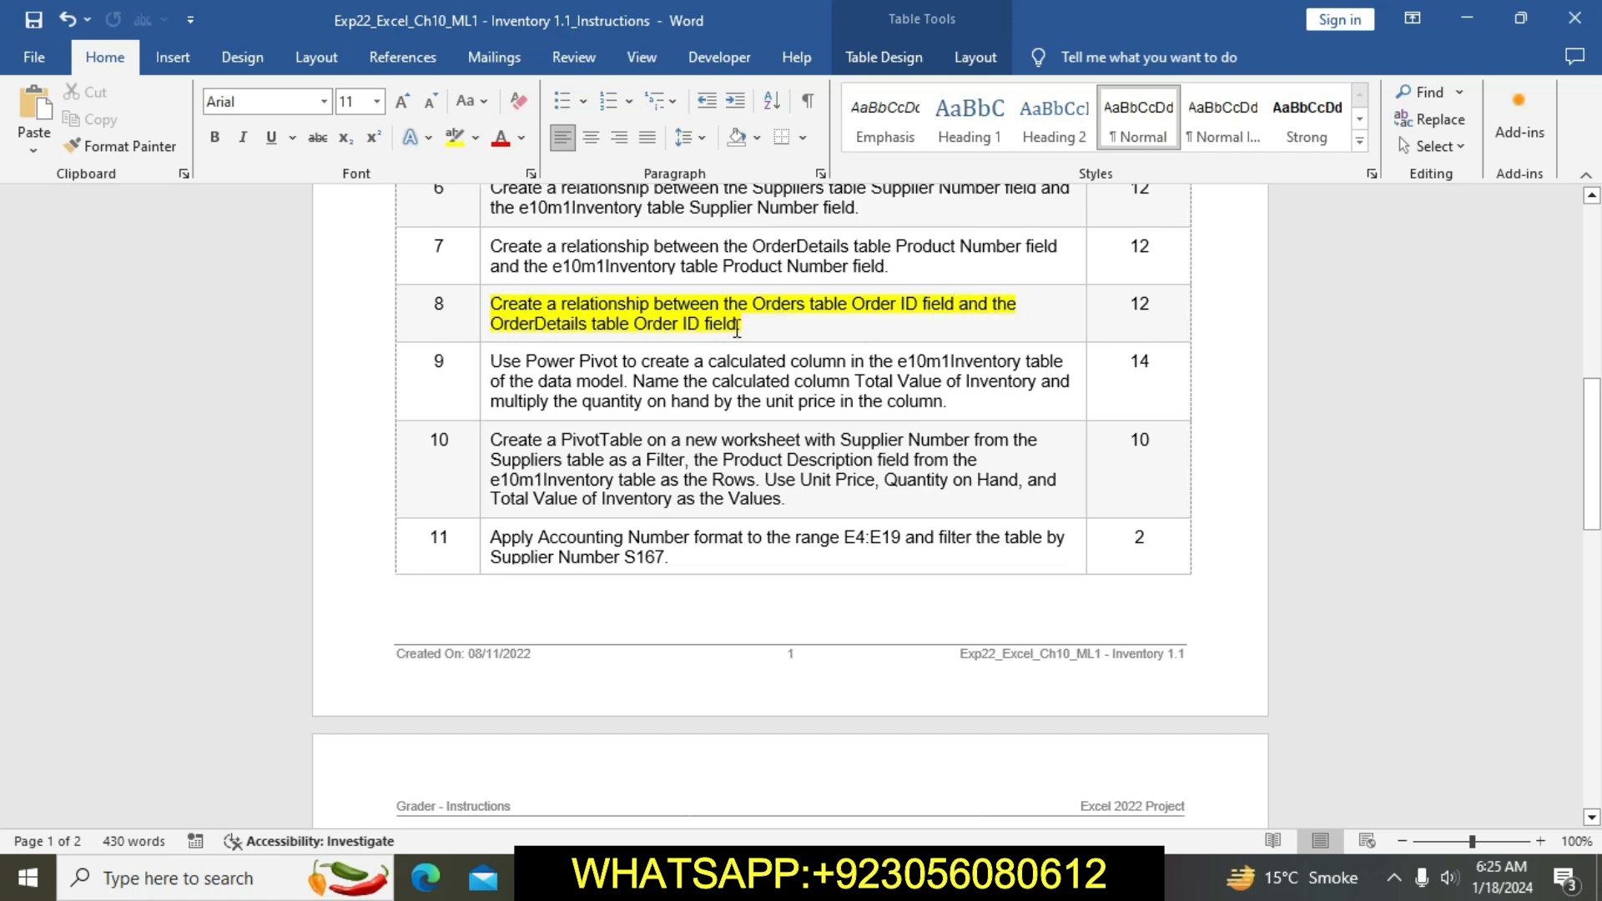
pyautogui.click(807, 876)
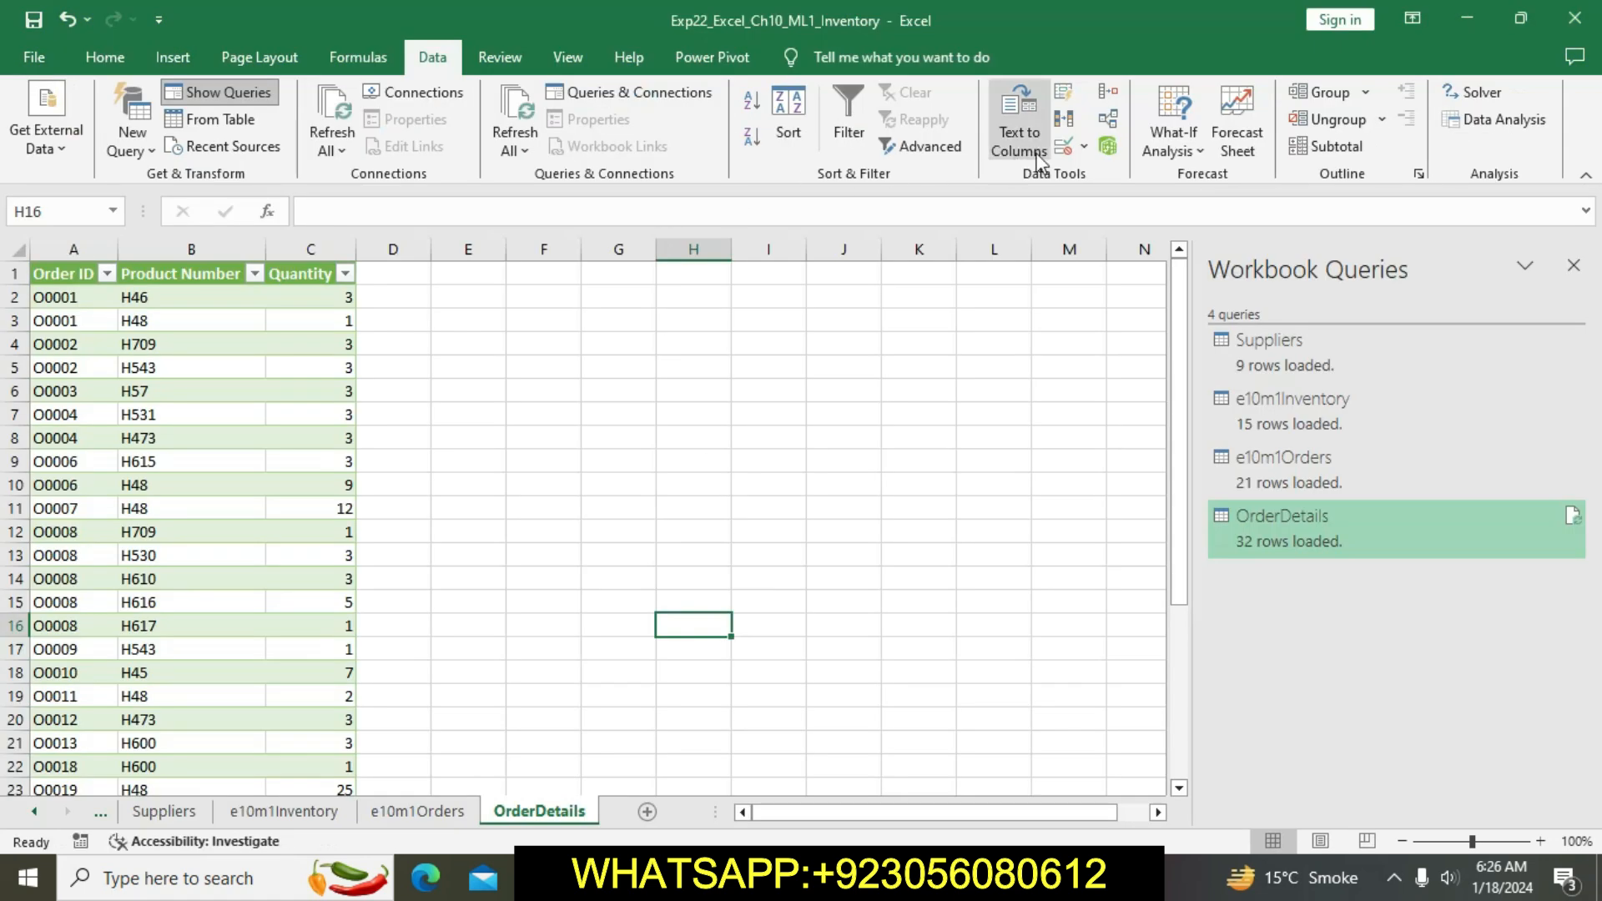
# Step: Start another relationship with Worksheet Table: e10m1Orders as the table and Order ID as the foreign column, consulting the Word instructions
pyautogui.click(1108, 118)
pyautogui.click(1276, 275)
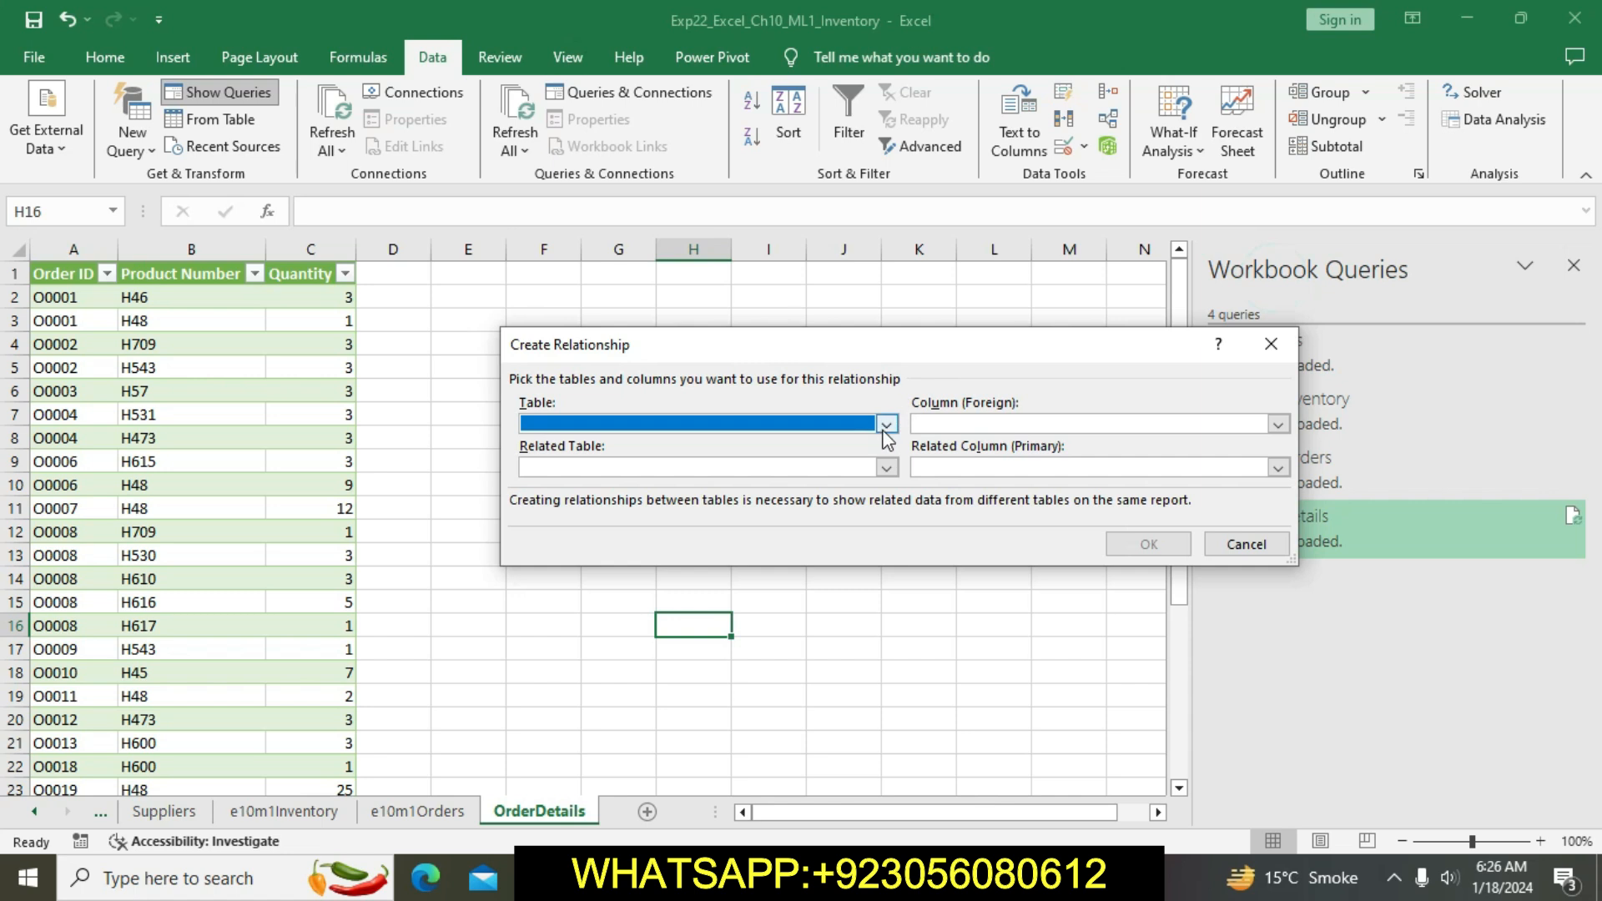
pyautogui.click(886, 428)
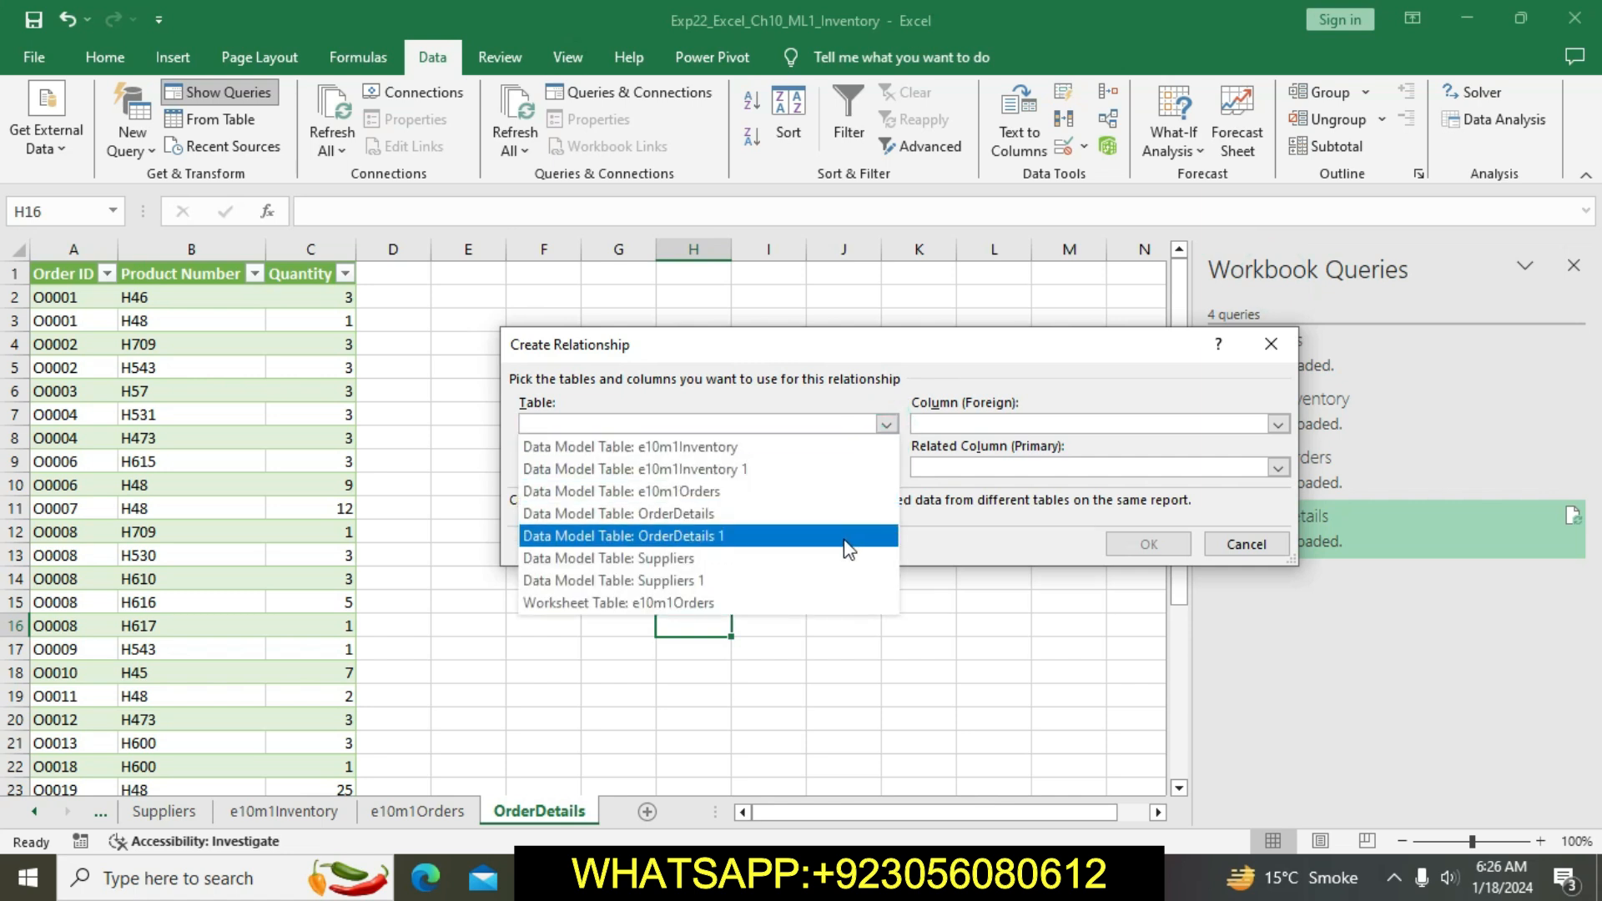
pyautogui.click(831, 602)
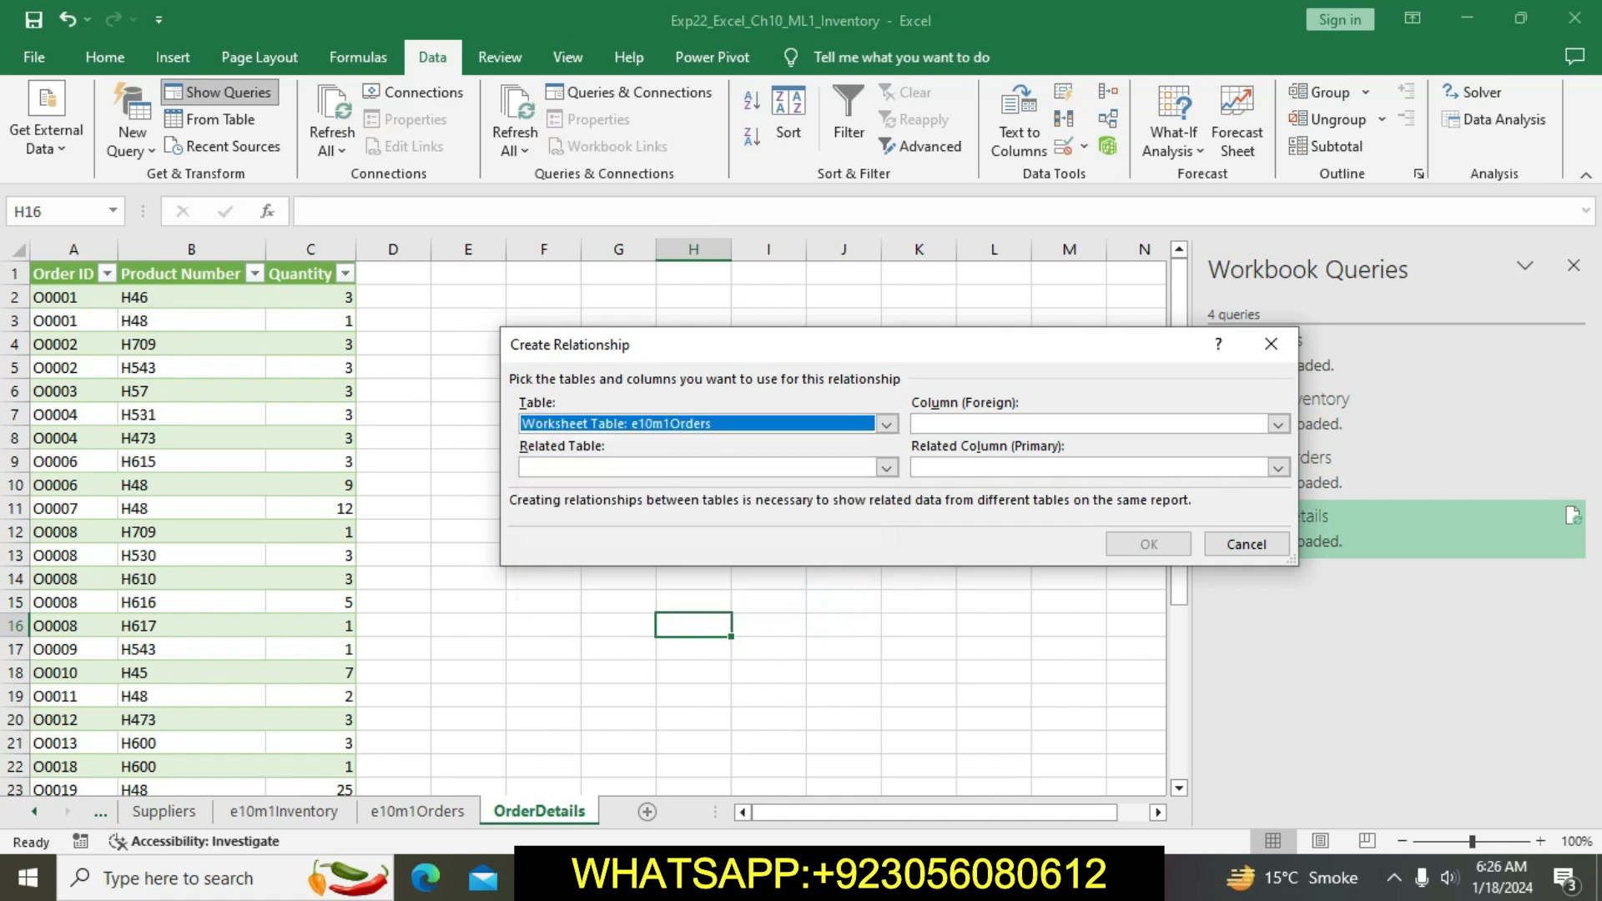
pyautogui.hotkey('alt', 'Tab')
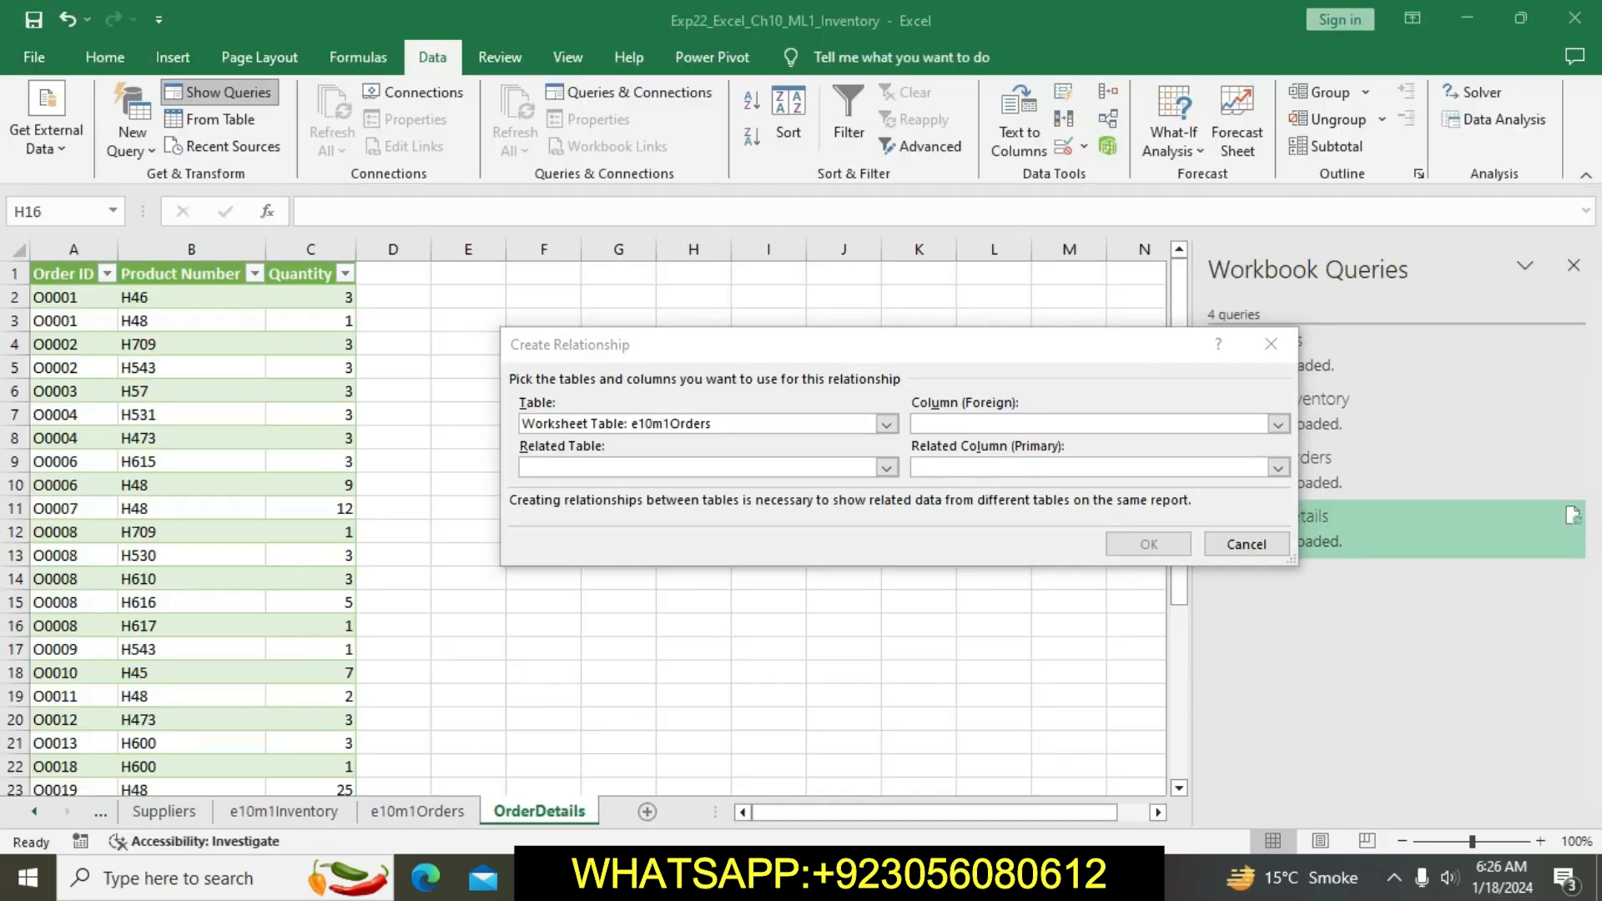
pyautogui.hotkey('alt', 'Tab')
pyautogui.click(1278, 424)
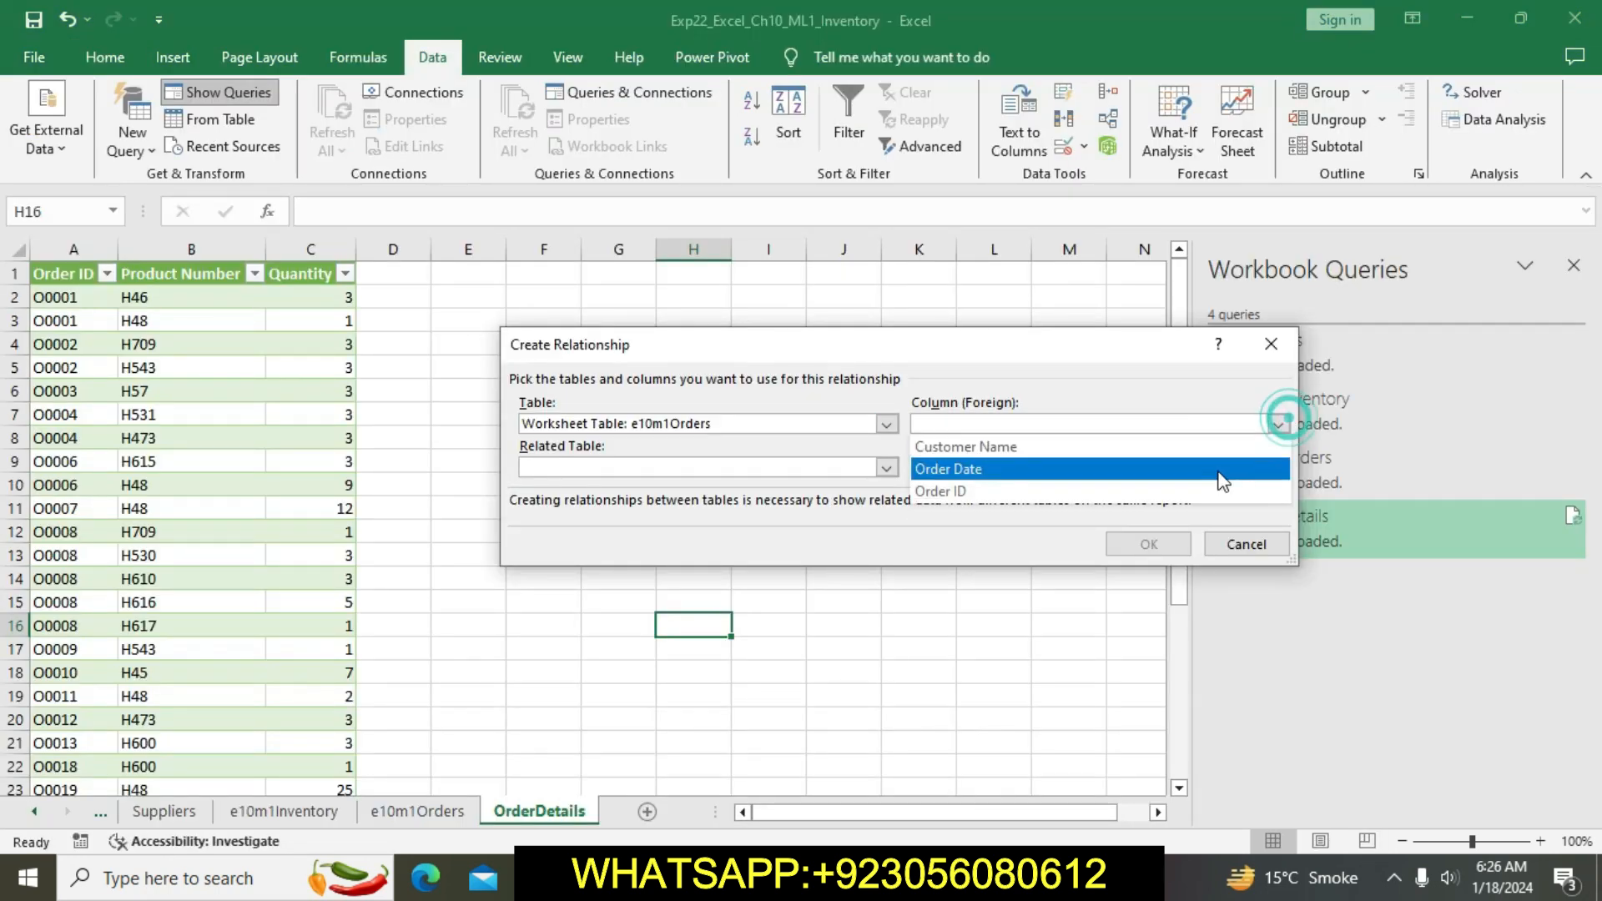
pyautogui.click(1203, 492)
# Step: Set the related table to Data Model Table: OrderDetails with Order ID as primary column, then create the relationship and close the relationship manager
pyautogui.click(886, 469)
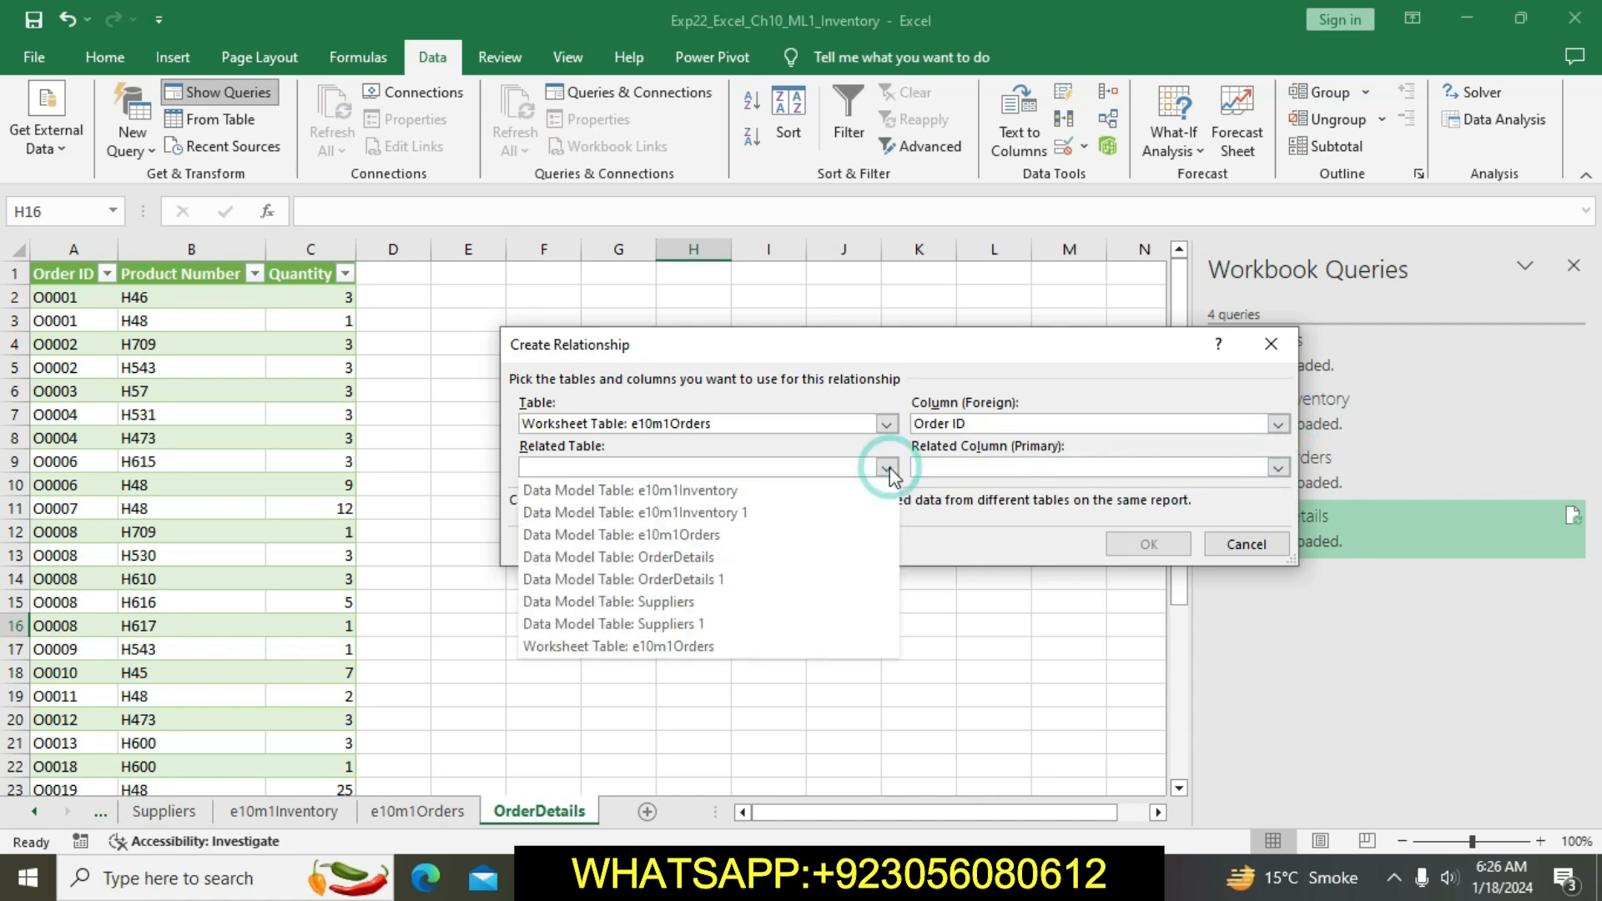
pyautogui.click(822, 557)
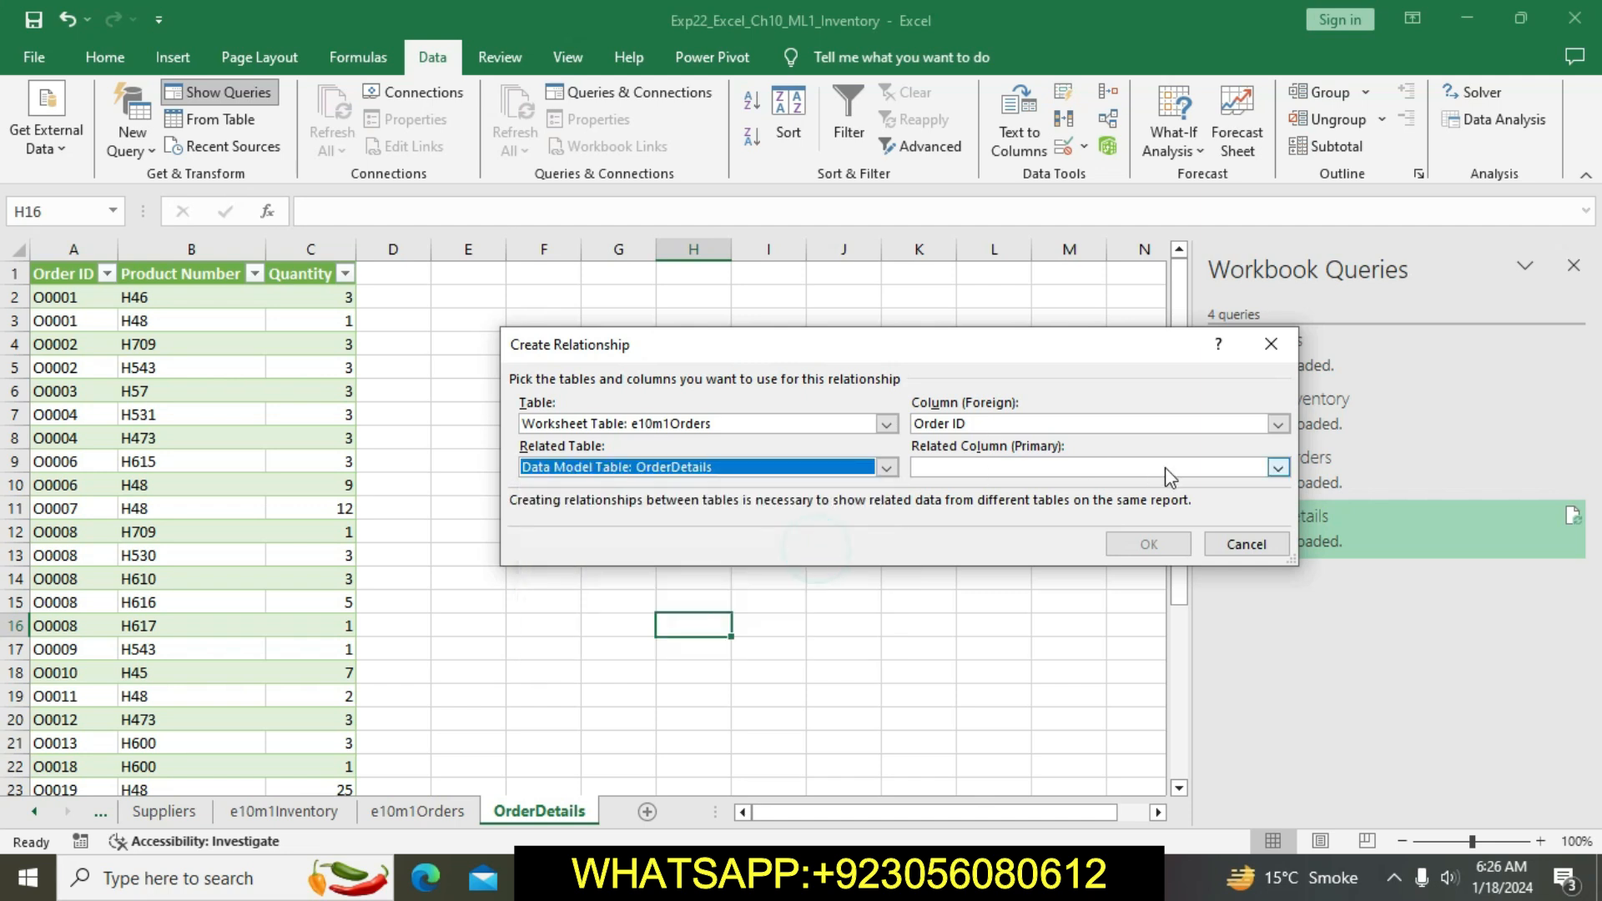
pyautogui.click(1278, 468)
pyautogui.click(1185, 491)
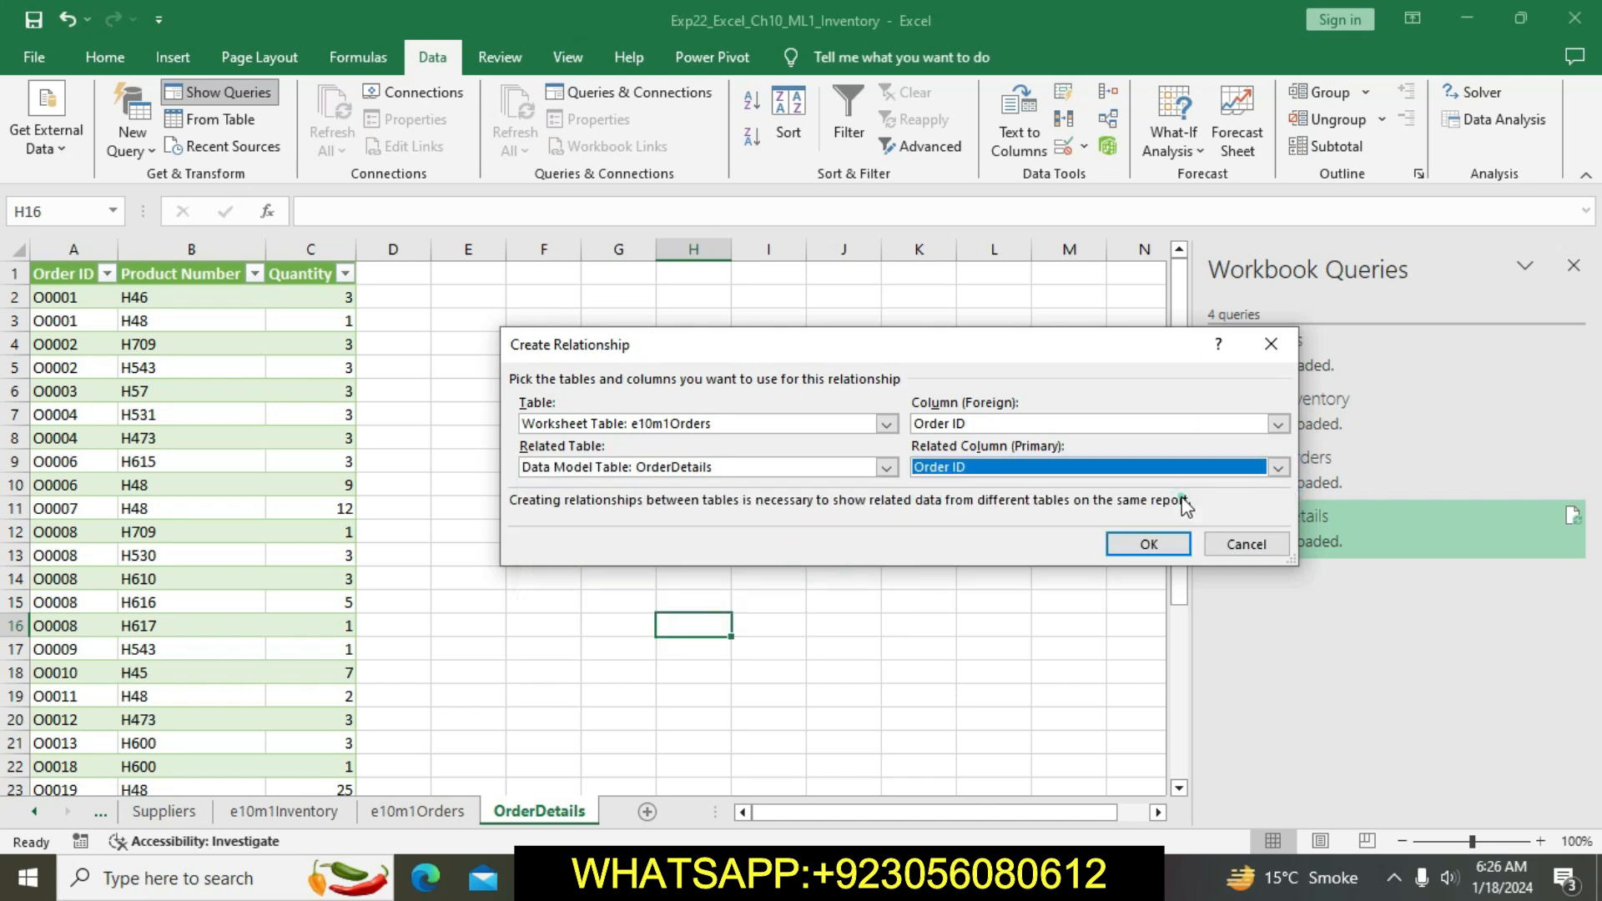
pyautogui.hotkey('alt', 'Tab')
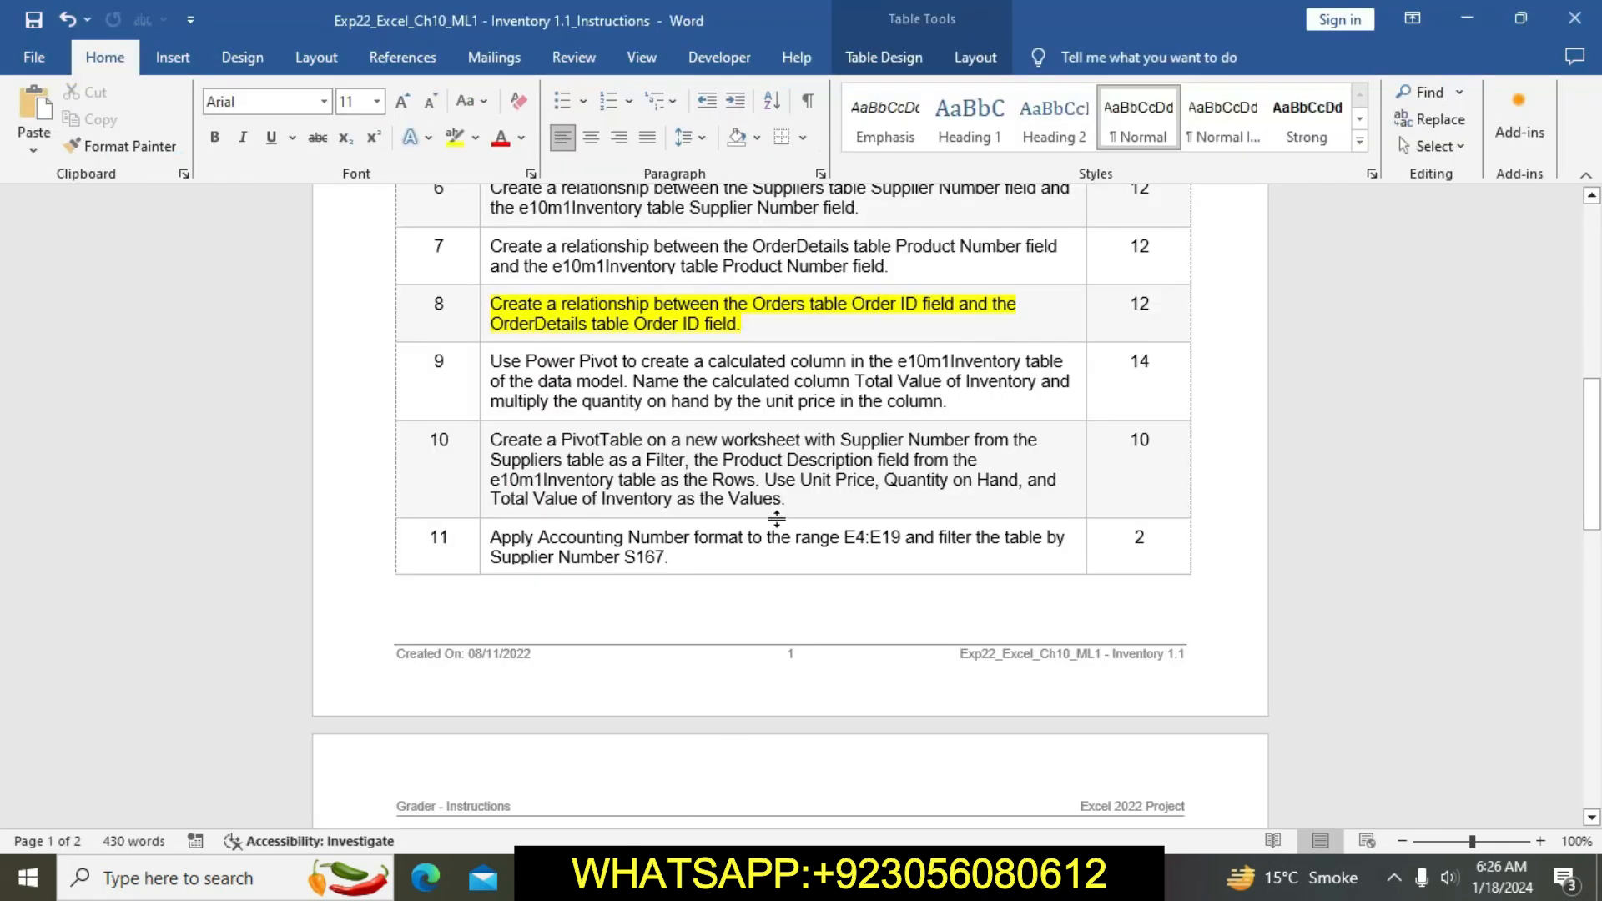
pyautogui.hotkey('alt', 'Tab')
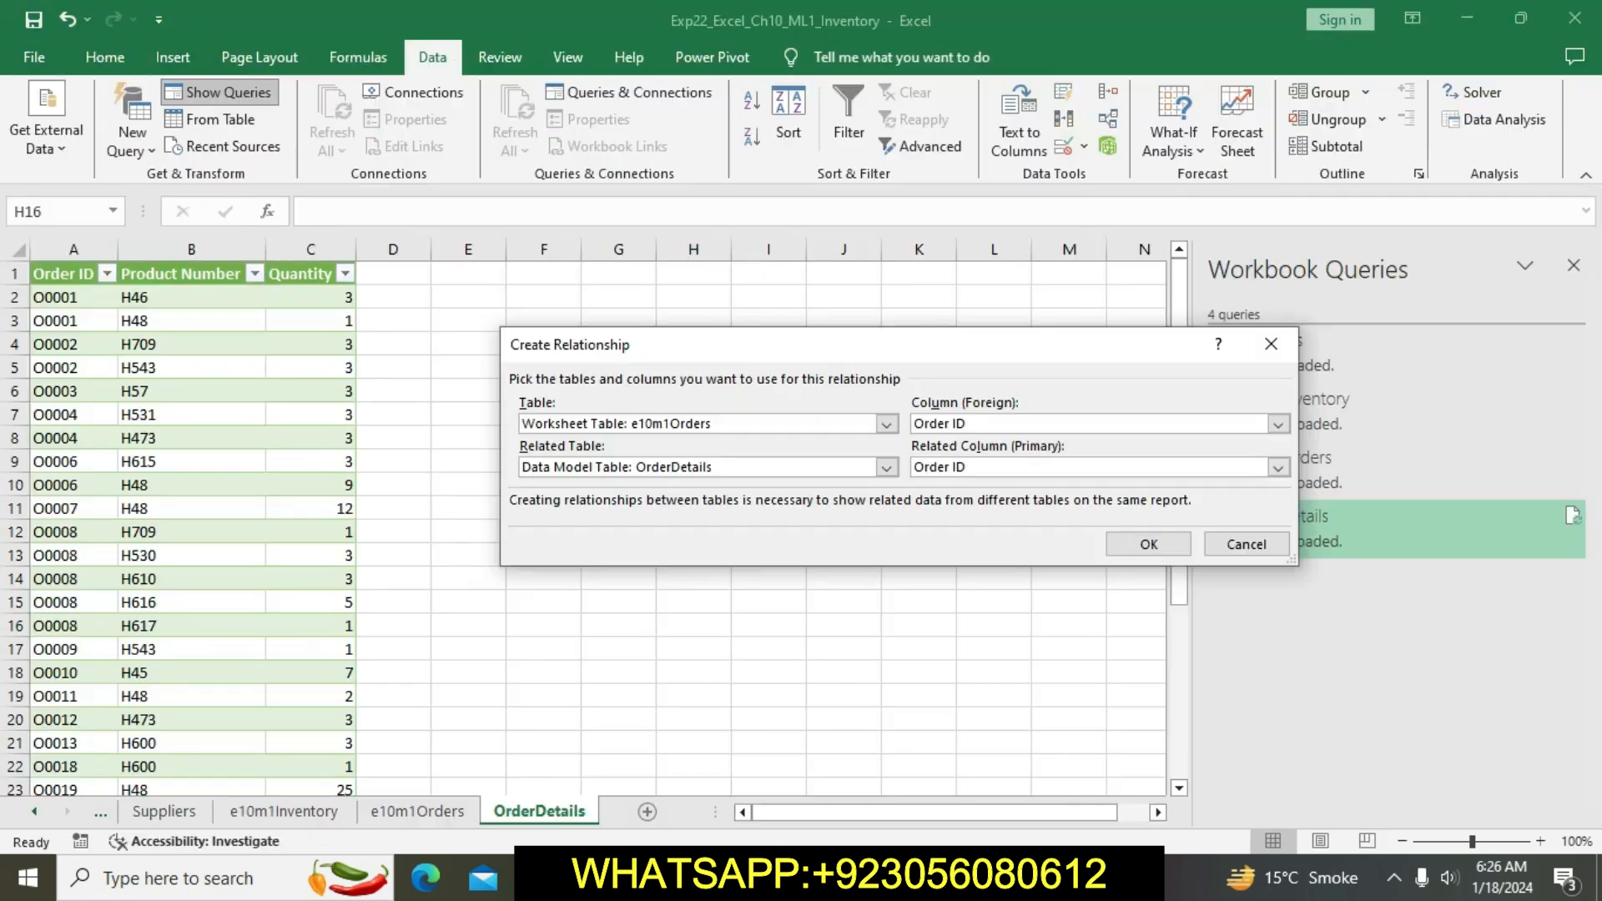
pyautogui.click(1153, 548)
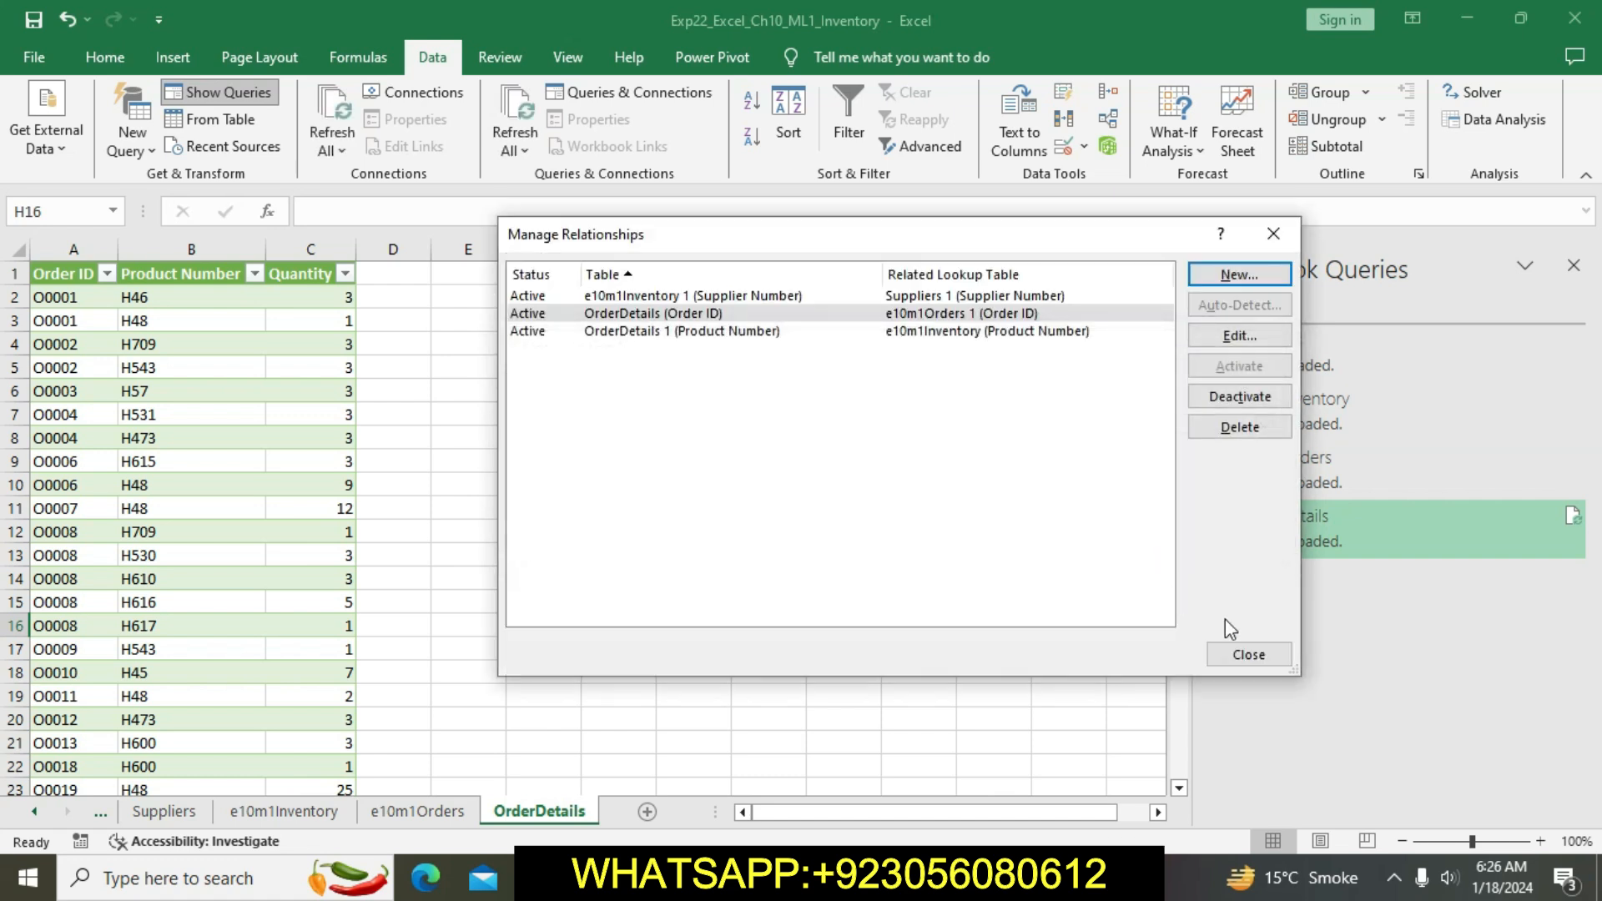
pyautogui.click(1251, 654)
# Step: Switch to Word, move the yellow highlighting from the step 8 instruction to the step 9 instruction, and return to the Excel workbook
pyautogui.hotkey('alt', 'Tab')
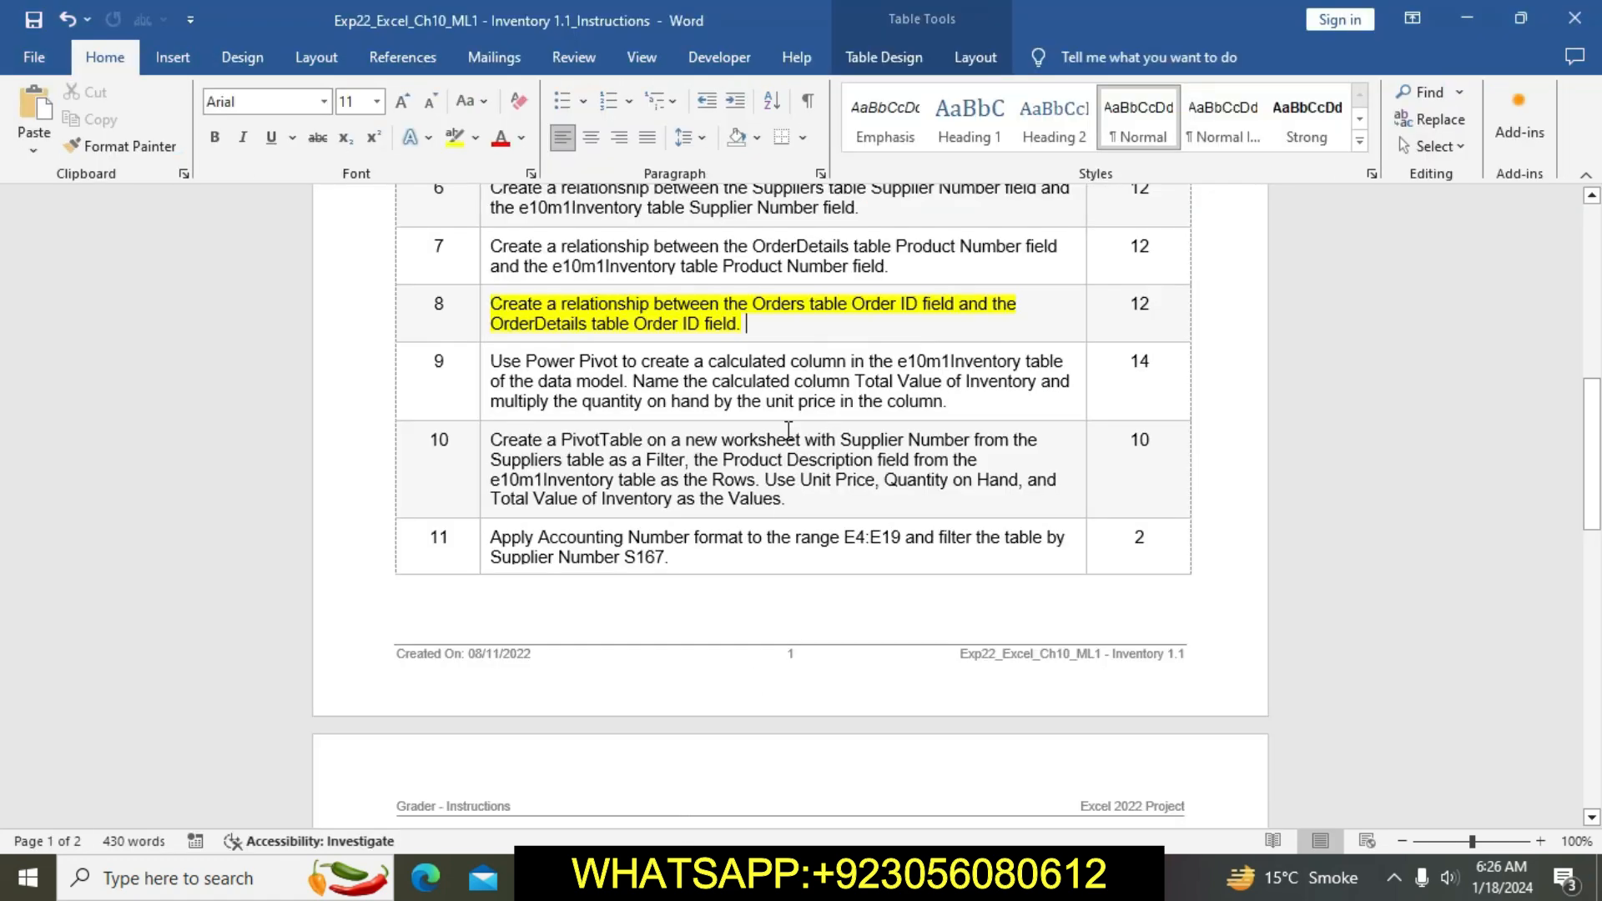
pyautogui.moveTo(763, 331); pyautogui.dragTo(490, 305)
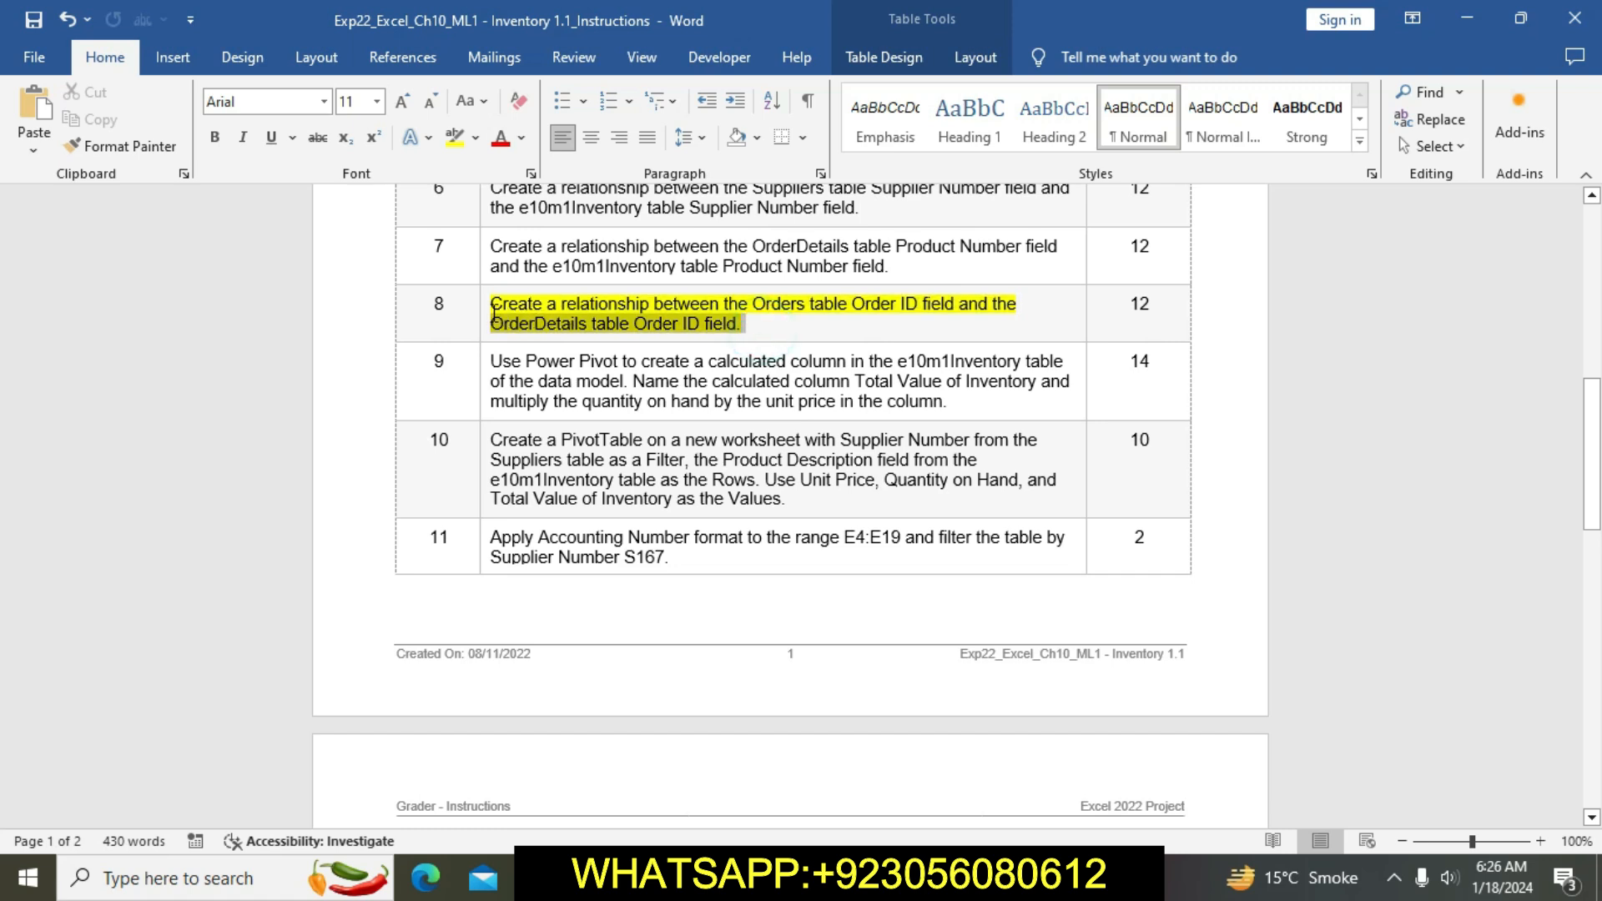
pyautogui.click(454, 138)
pyautogui.click(488, 361)
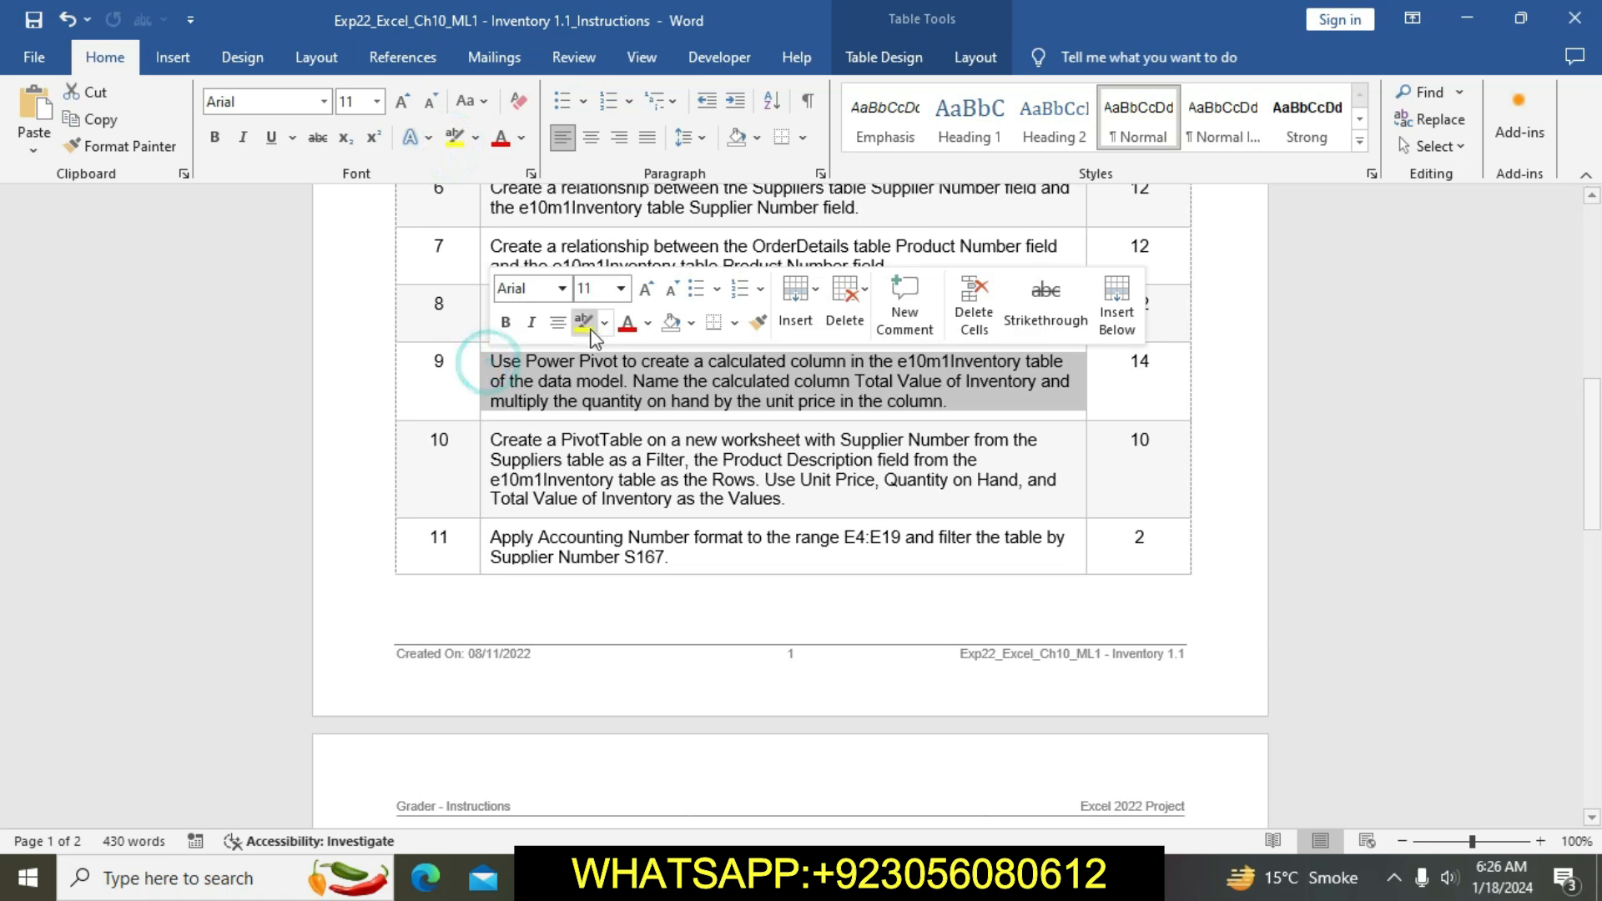
pyautogui.click(583, 322)
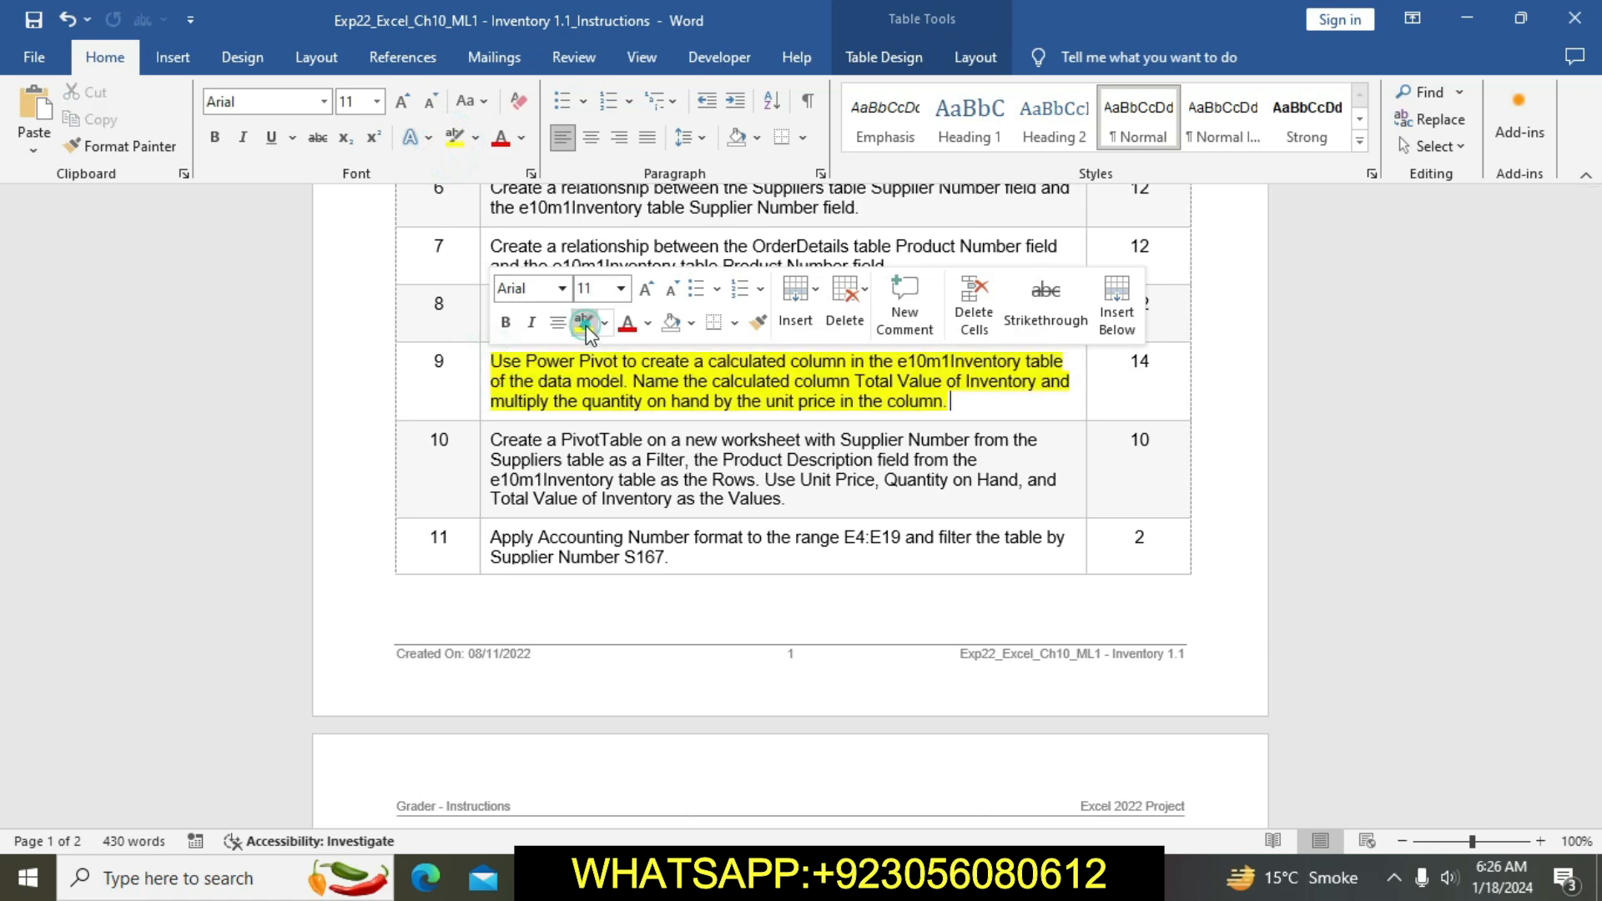
pyautogui.click(1008, 423)
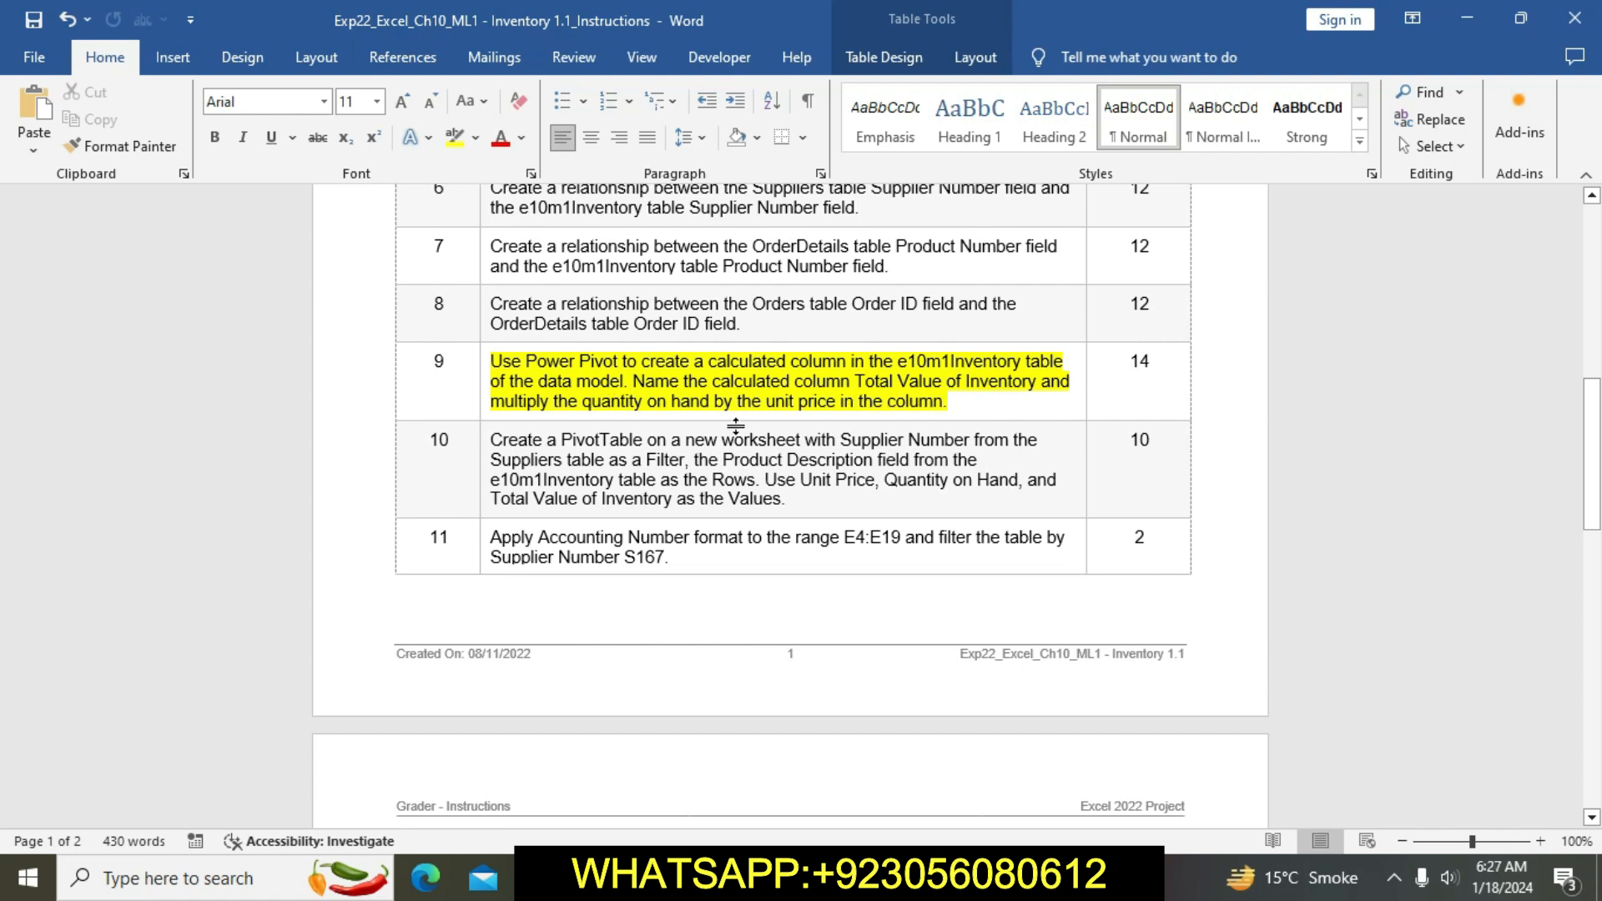
pyautogui.click(723, 878)
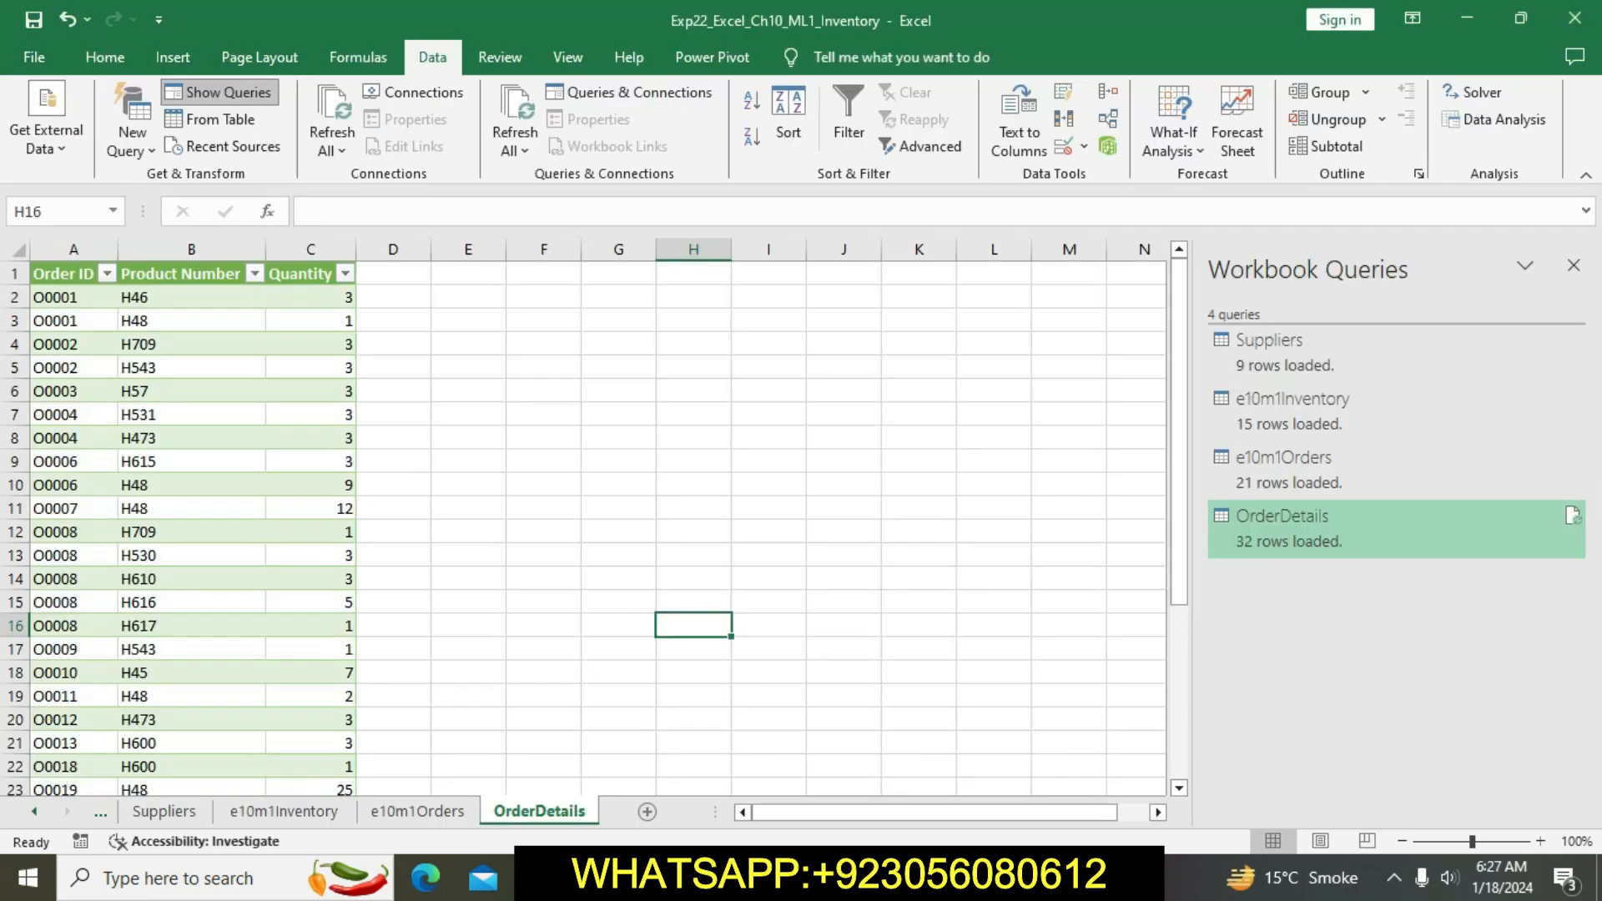
# Step: Select the whole table on the e10m1Inventory worksheet and try to add it to the data model with Power Pivot, dismissing any message
pyautogui.click(286, 811)
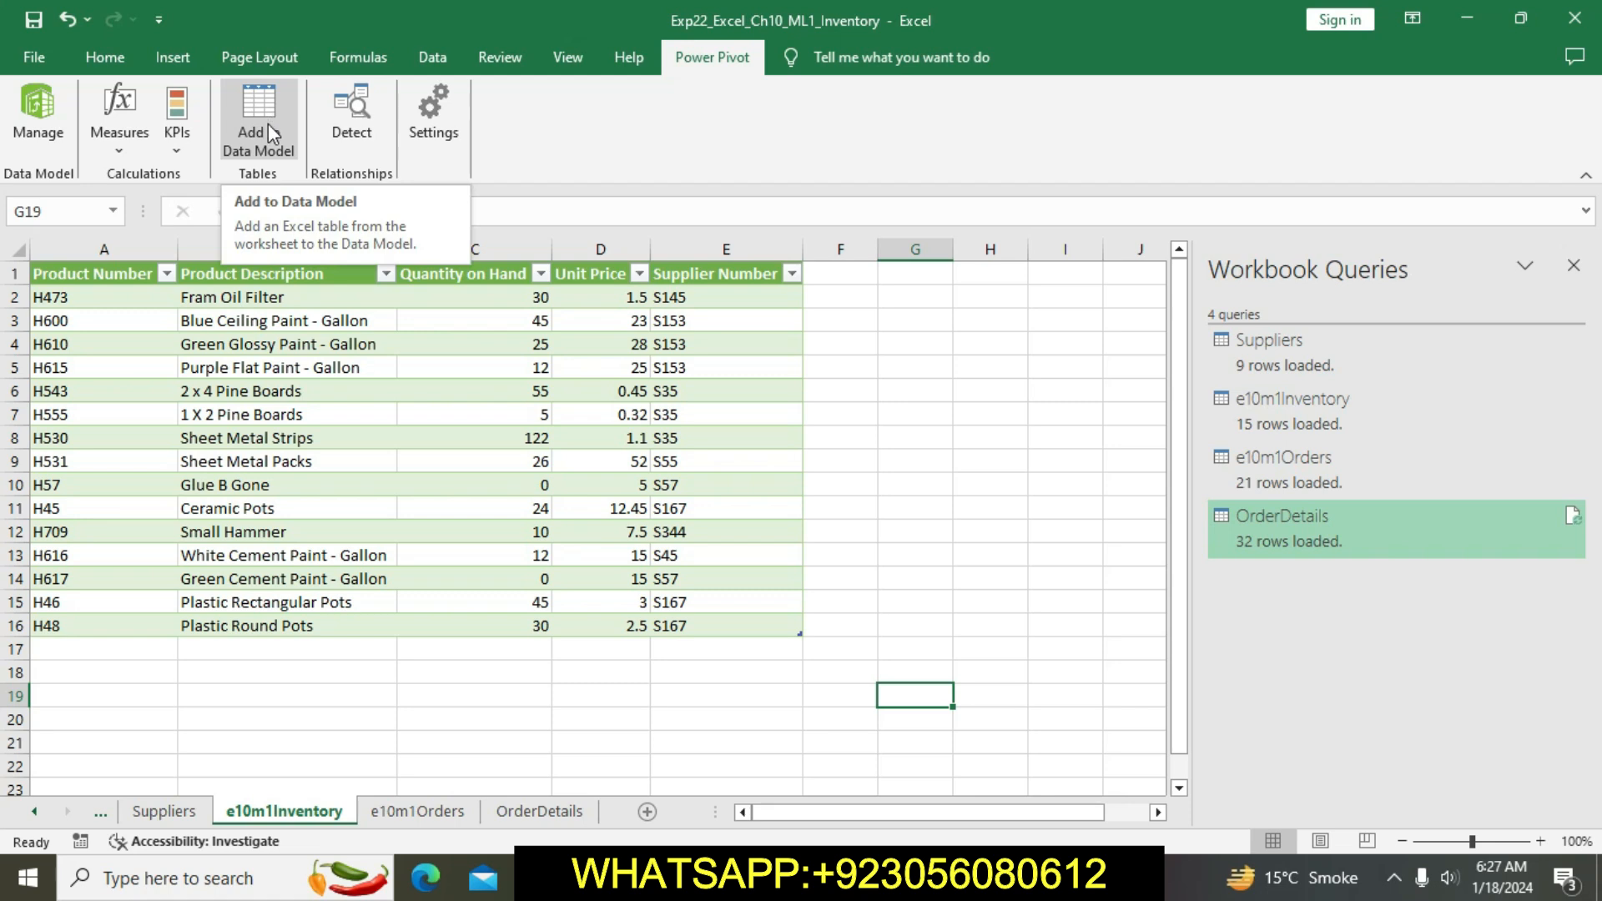
pyautogui.moveTo(32, 275); pyautogui.dragTo(574, 615)
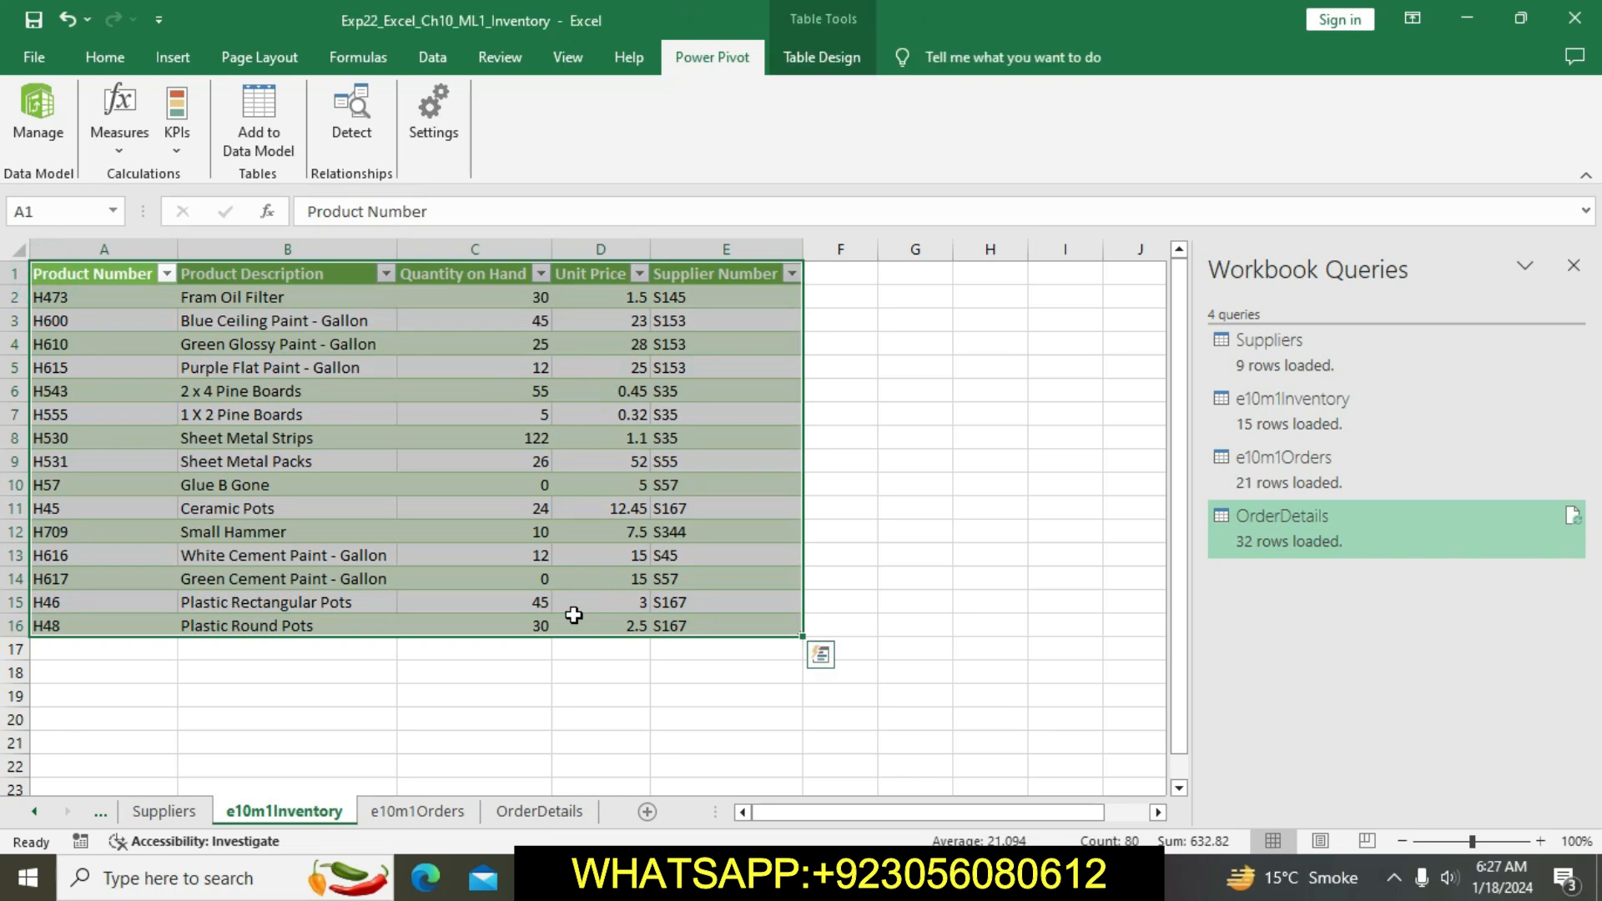
pyautogui.click(831, 48)
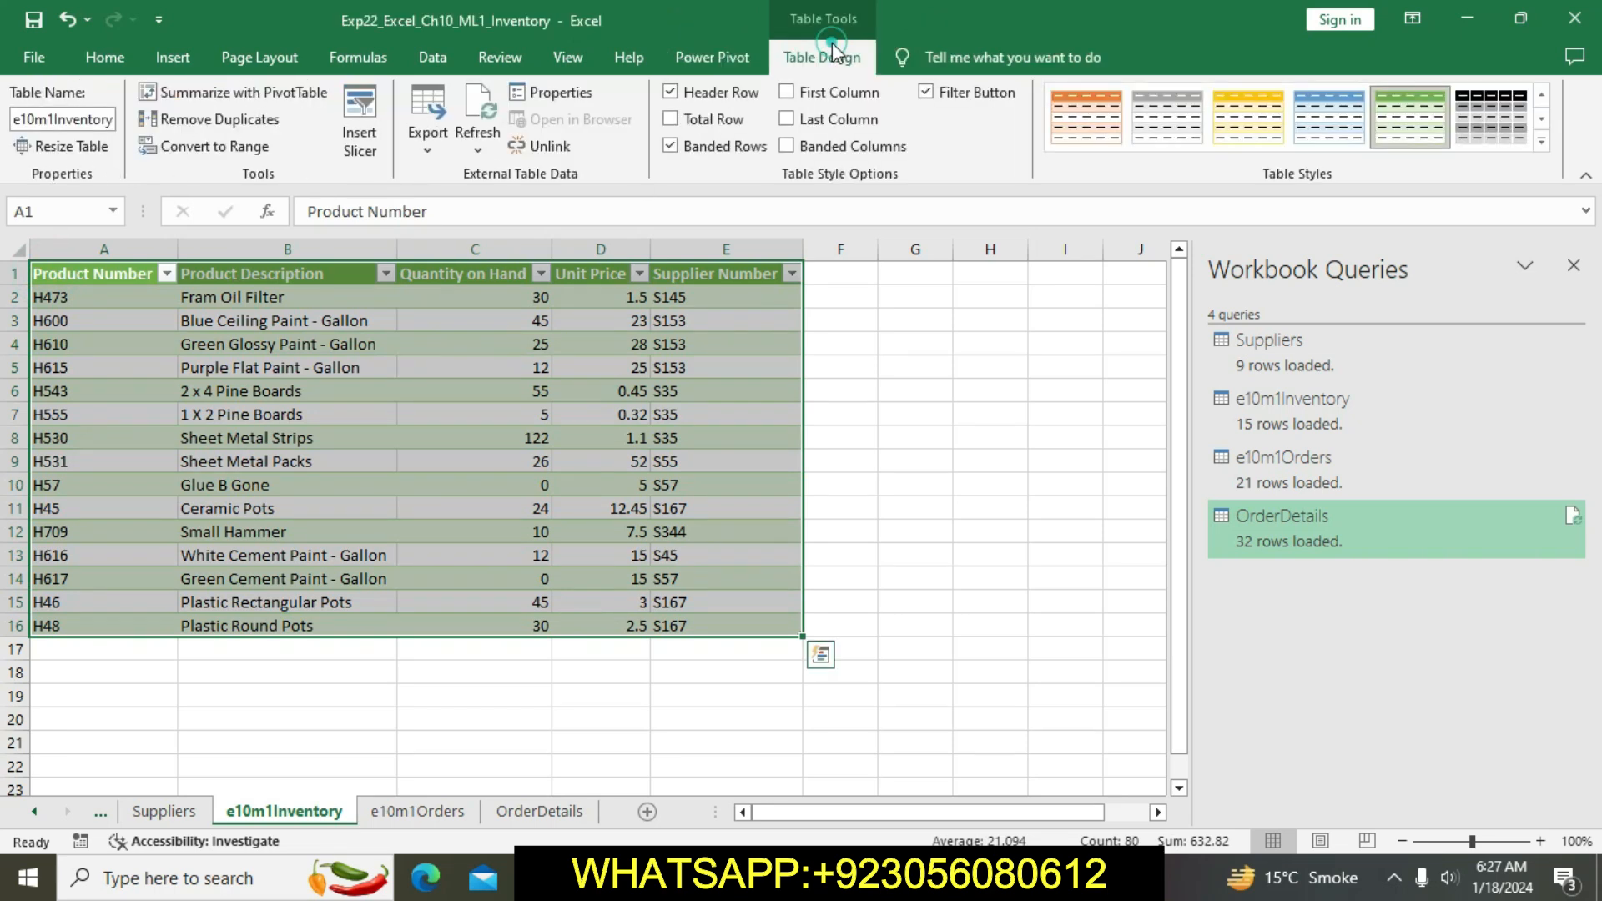
pyautogui.click(707, 60)
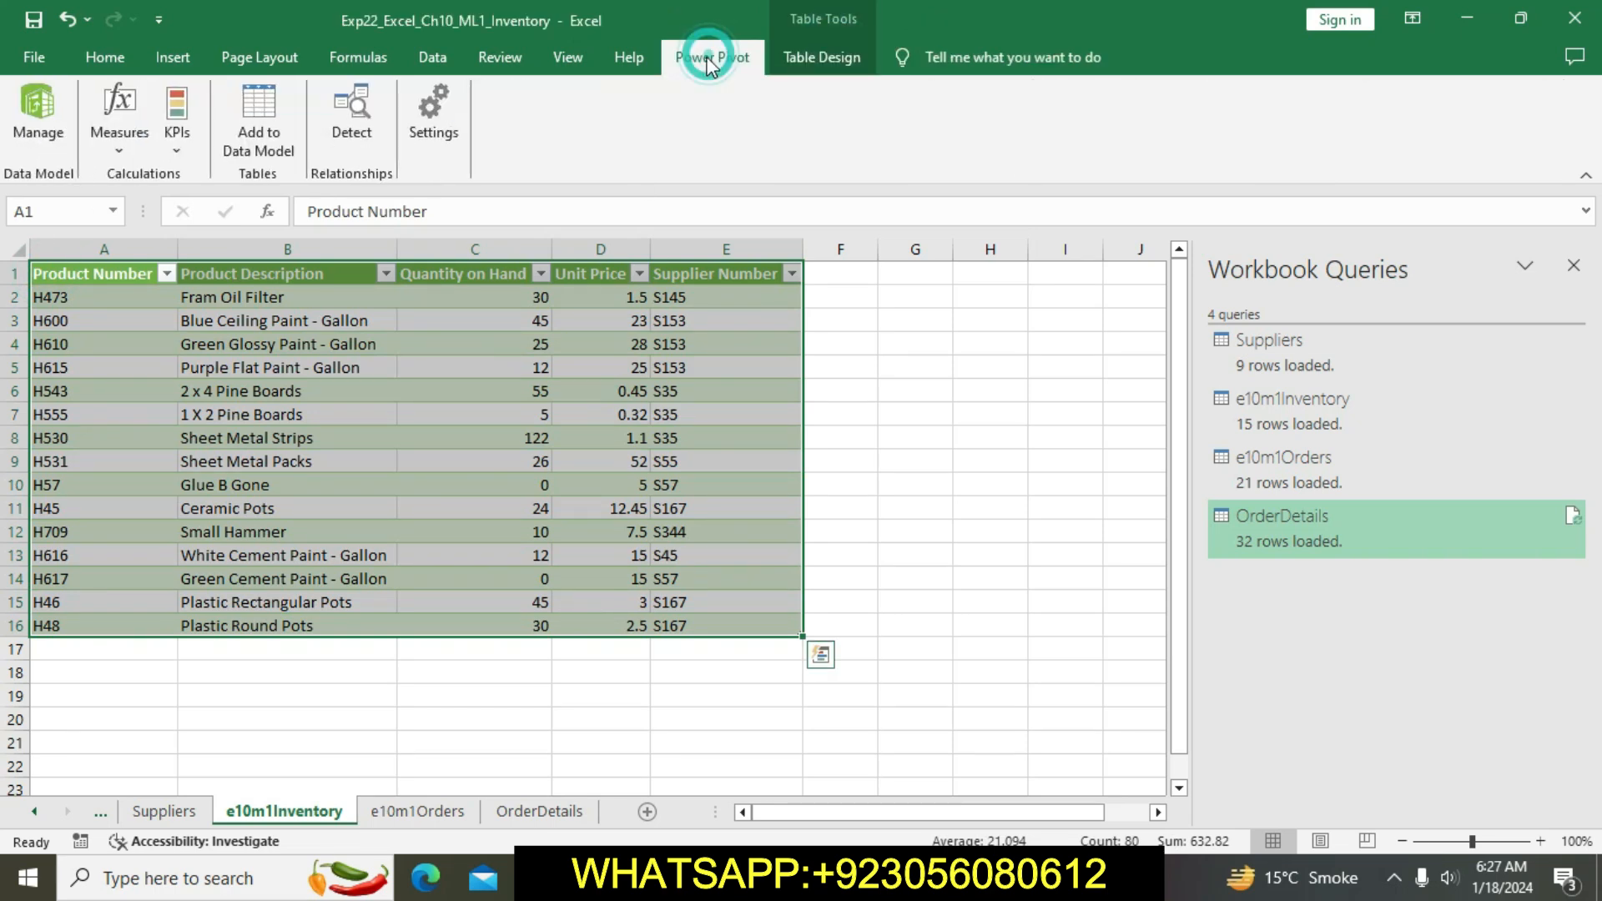
pyautogui.click(255, 136)
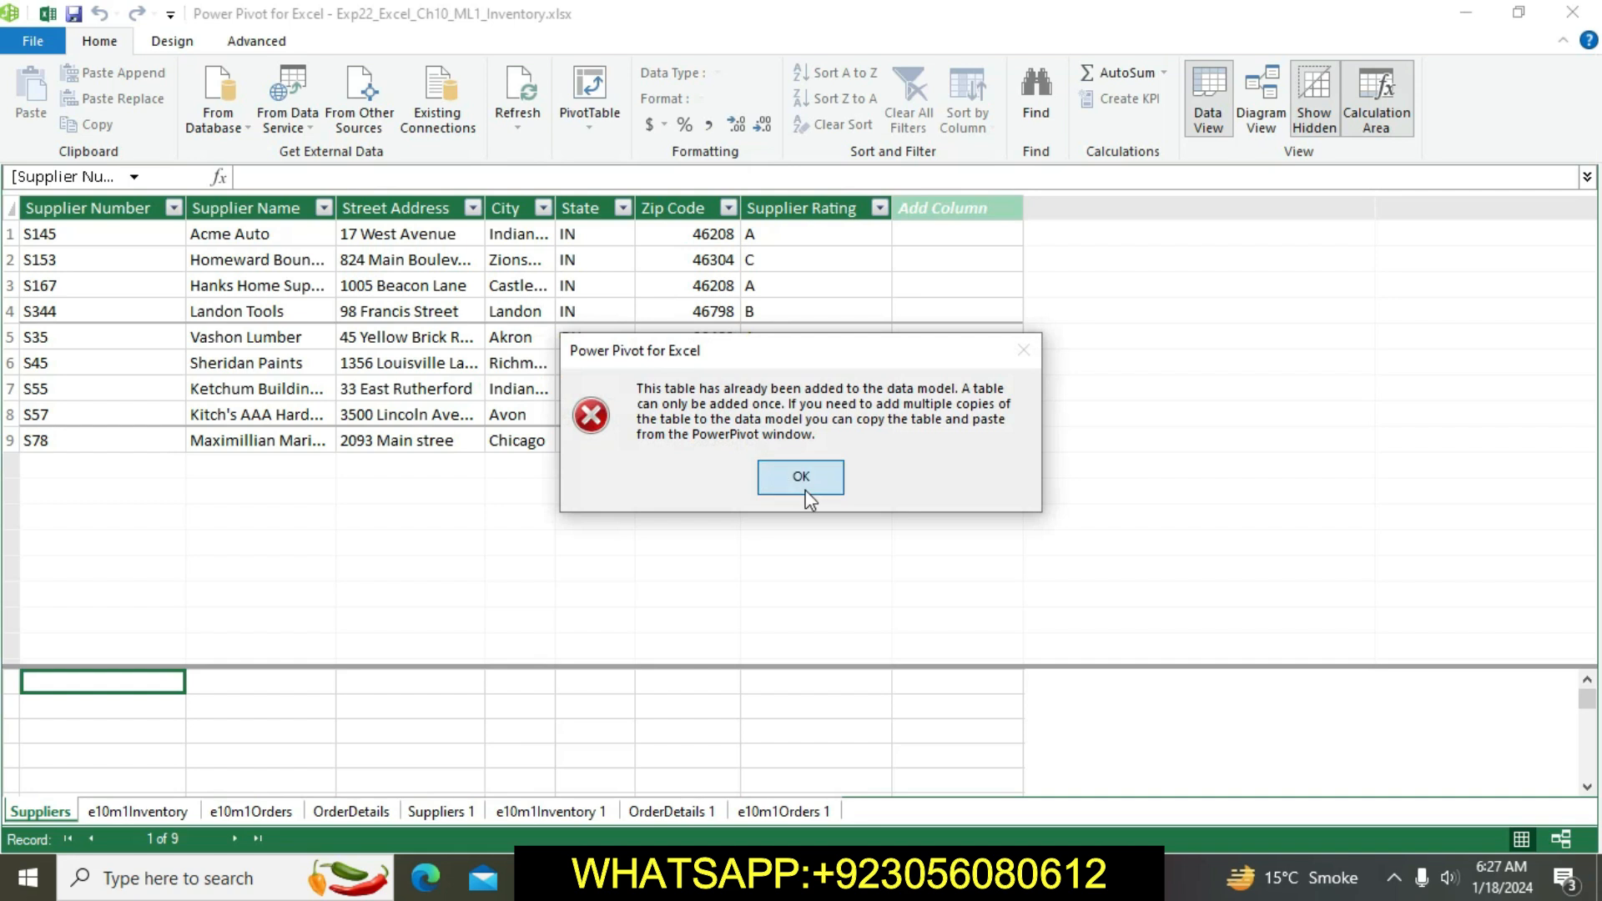
pyautogui.click(804, 488)
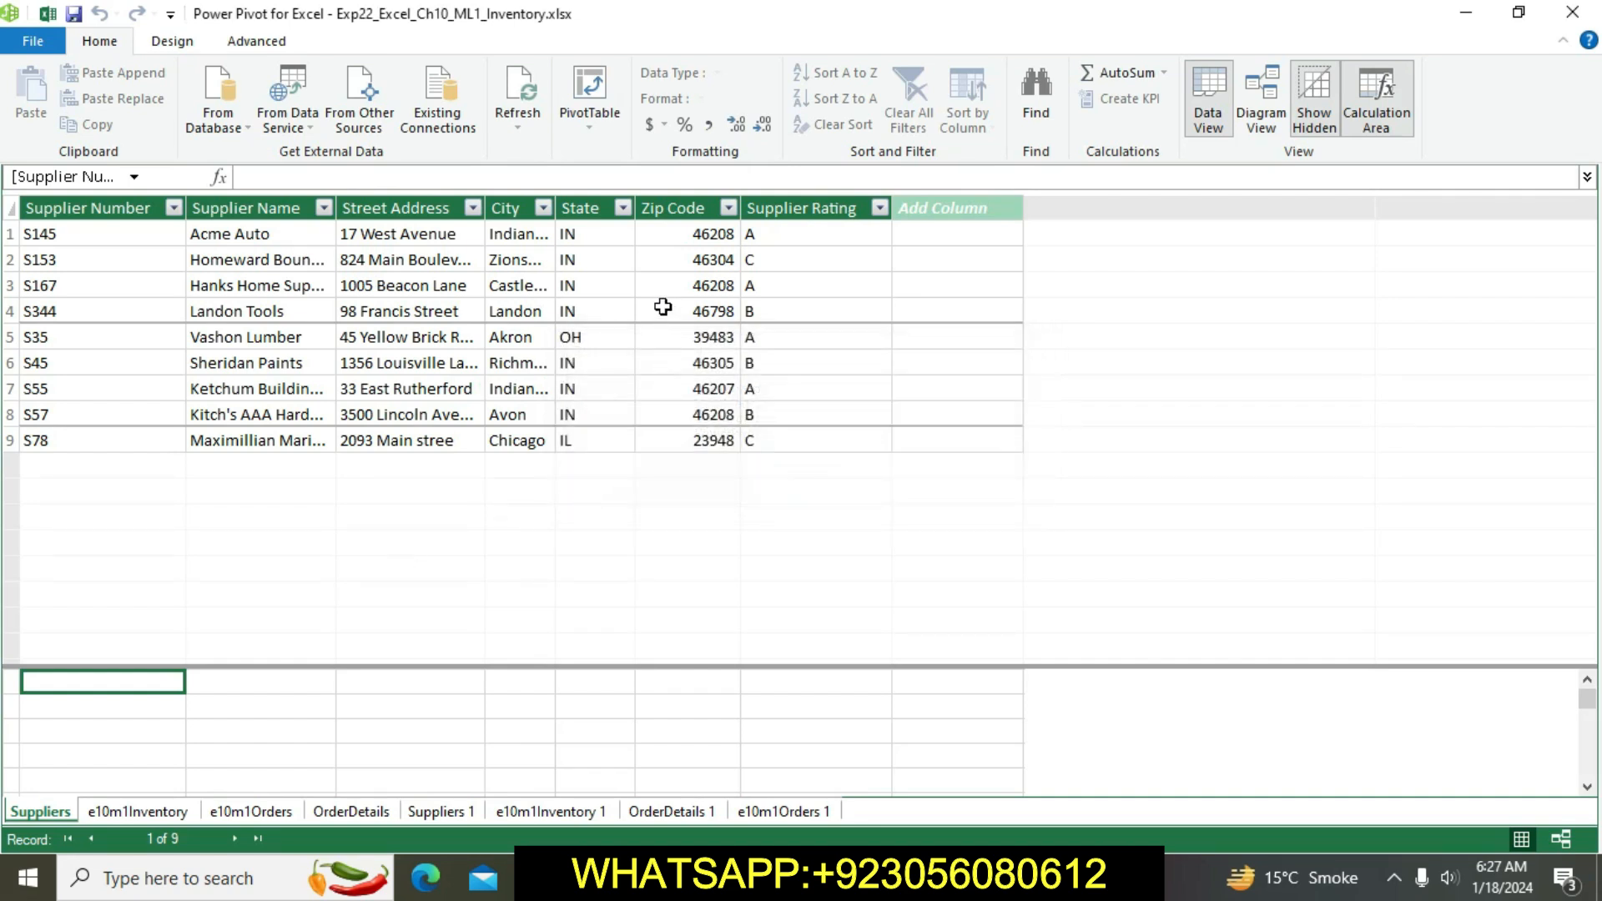
# Step: Select the empty new column in the Suppliers data model table, copy the name Total Value of Inventory from Word, and return to Power Pivot
pyautogui.click(404, 259)
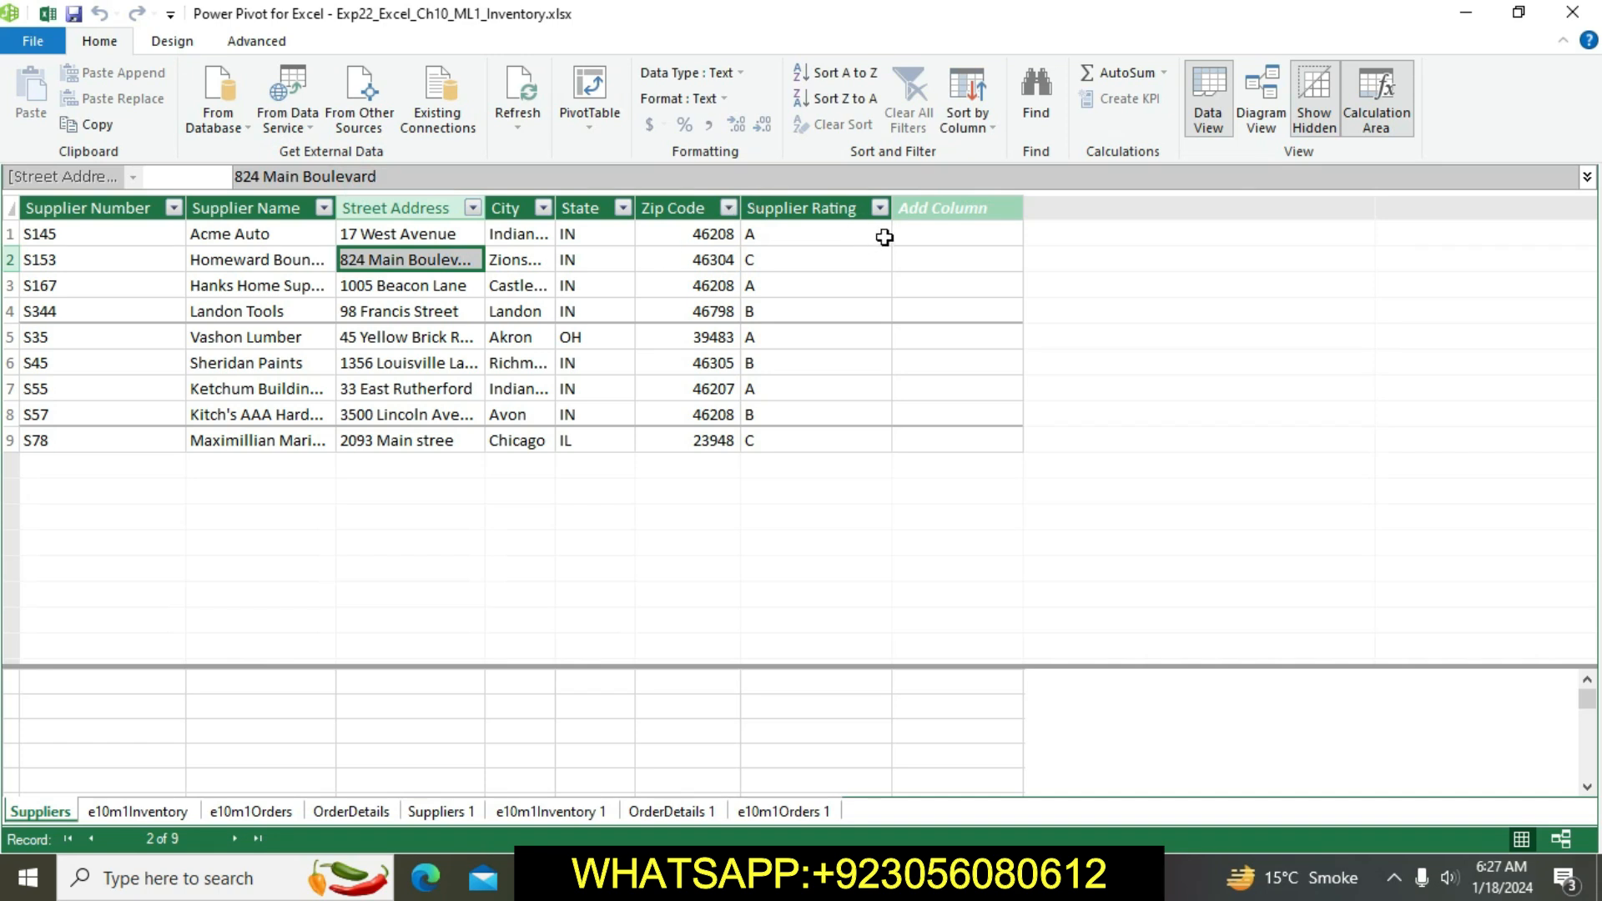
pyautogui.click(945, 207)
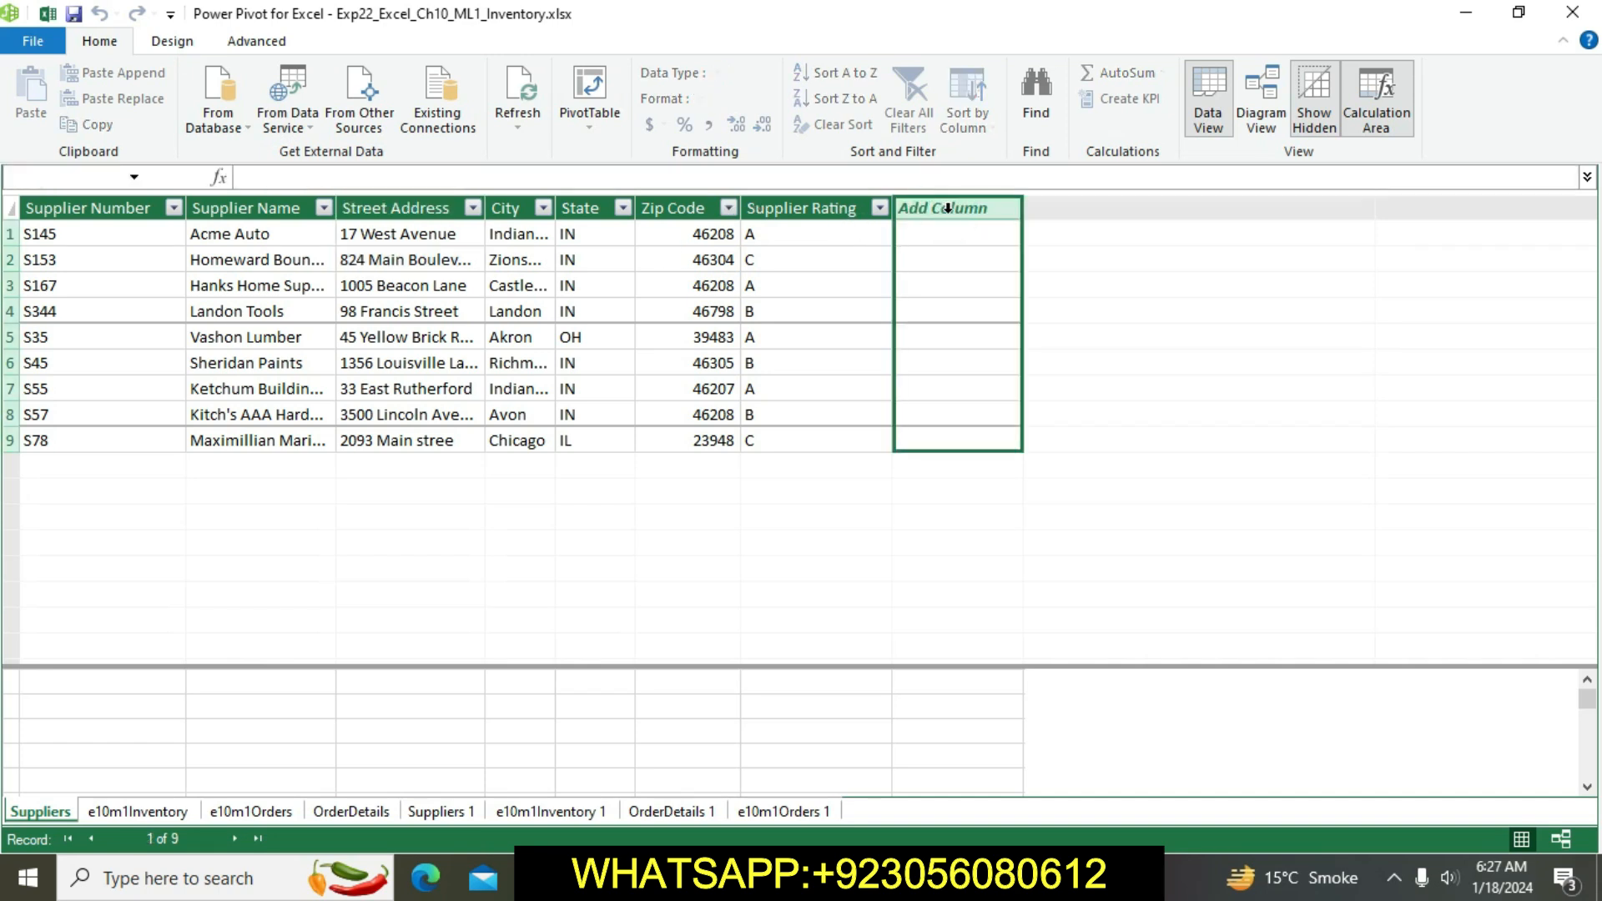
pyautogui.click(986, 213)
pyautogui.hotkey('alt', 'Tab')
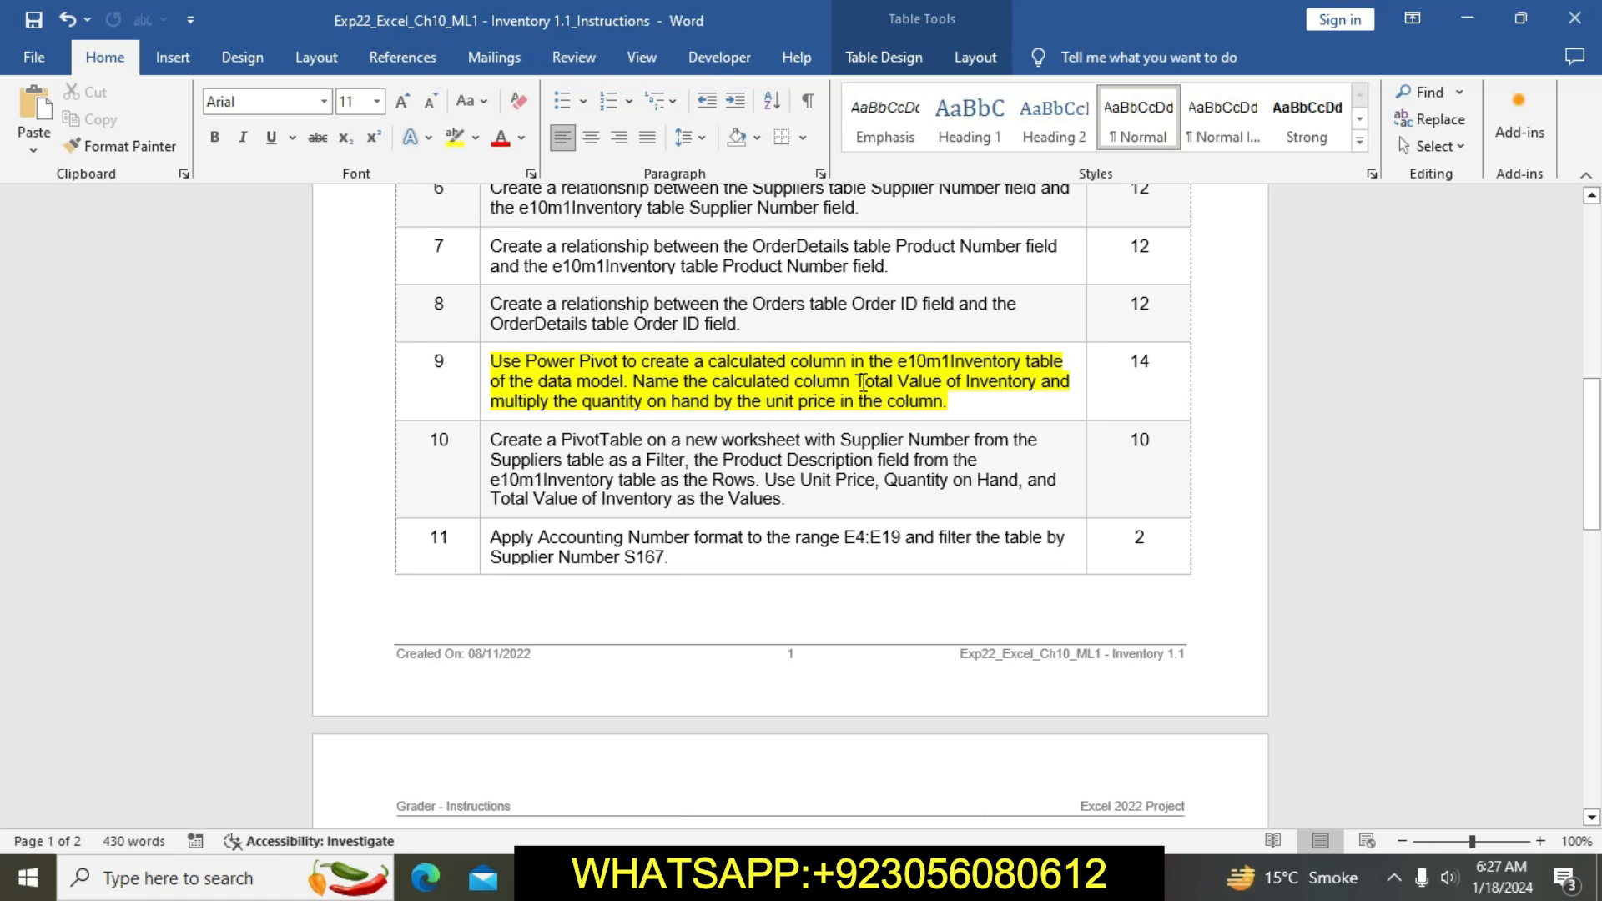
pyautogui.moveTo(886, 383); pyautogui.dragTo(1018, 392)
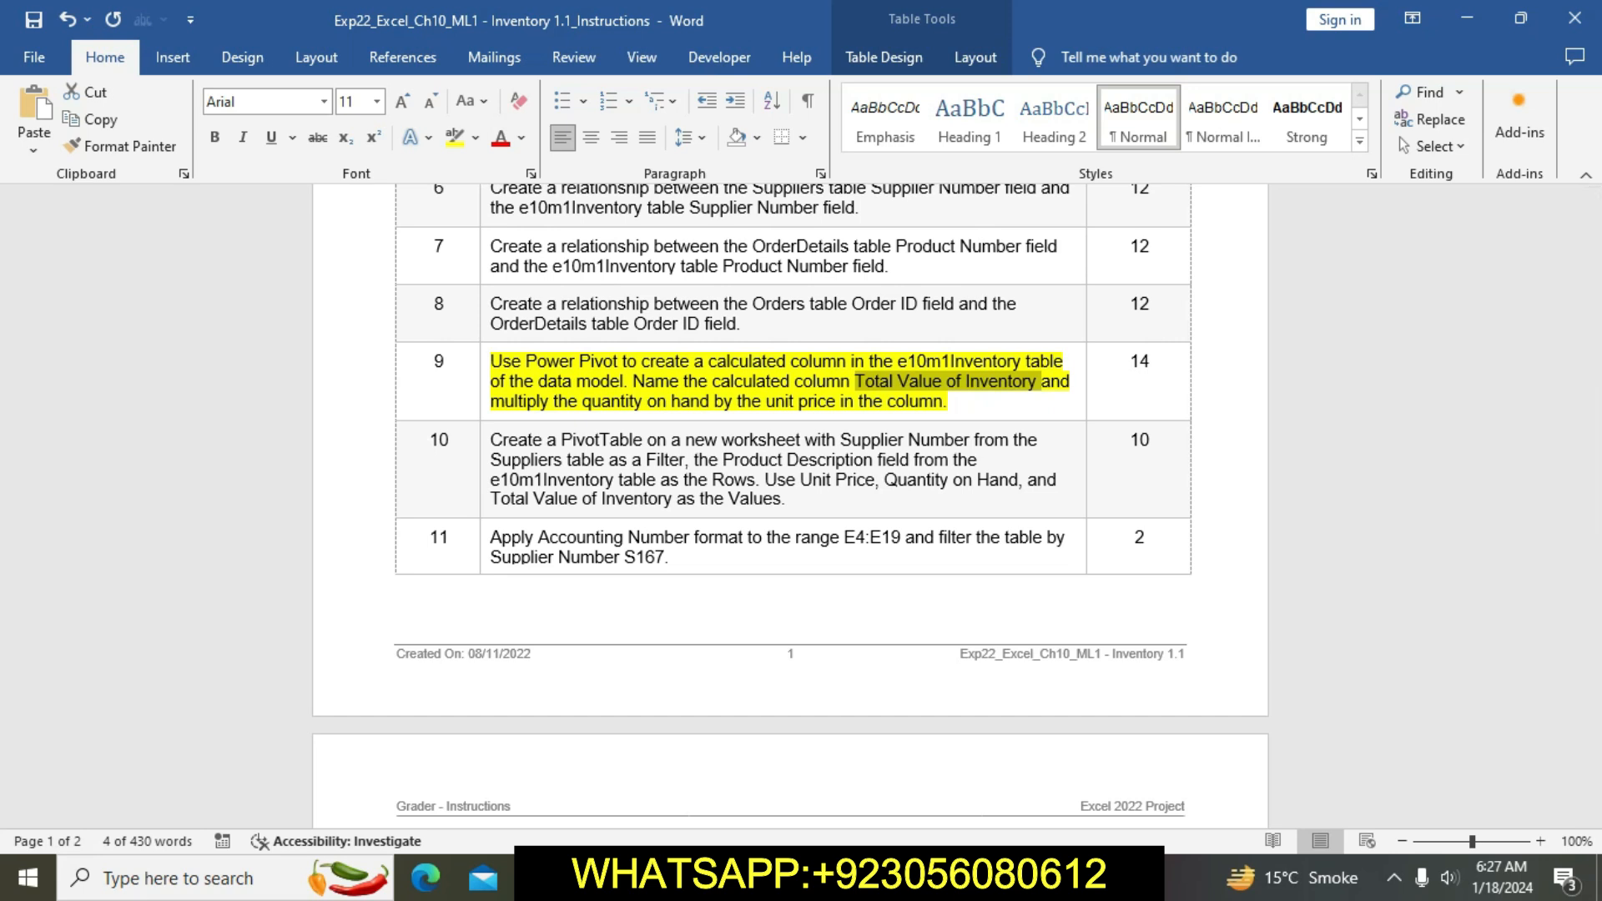
pyautogui.click(772, 878)
pyautogui.click(812, 826)
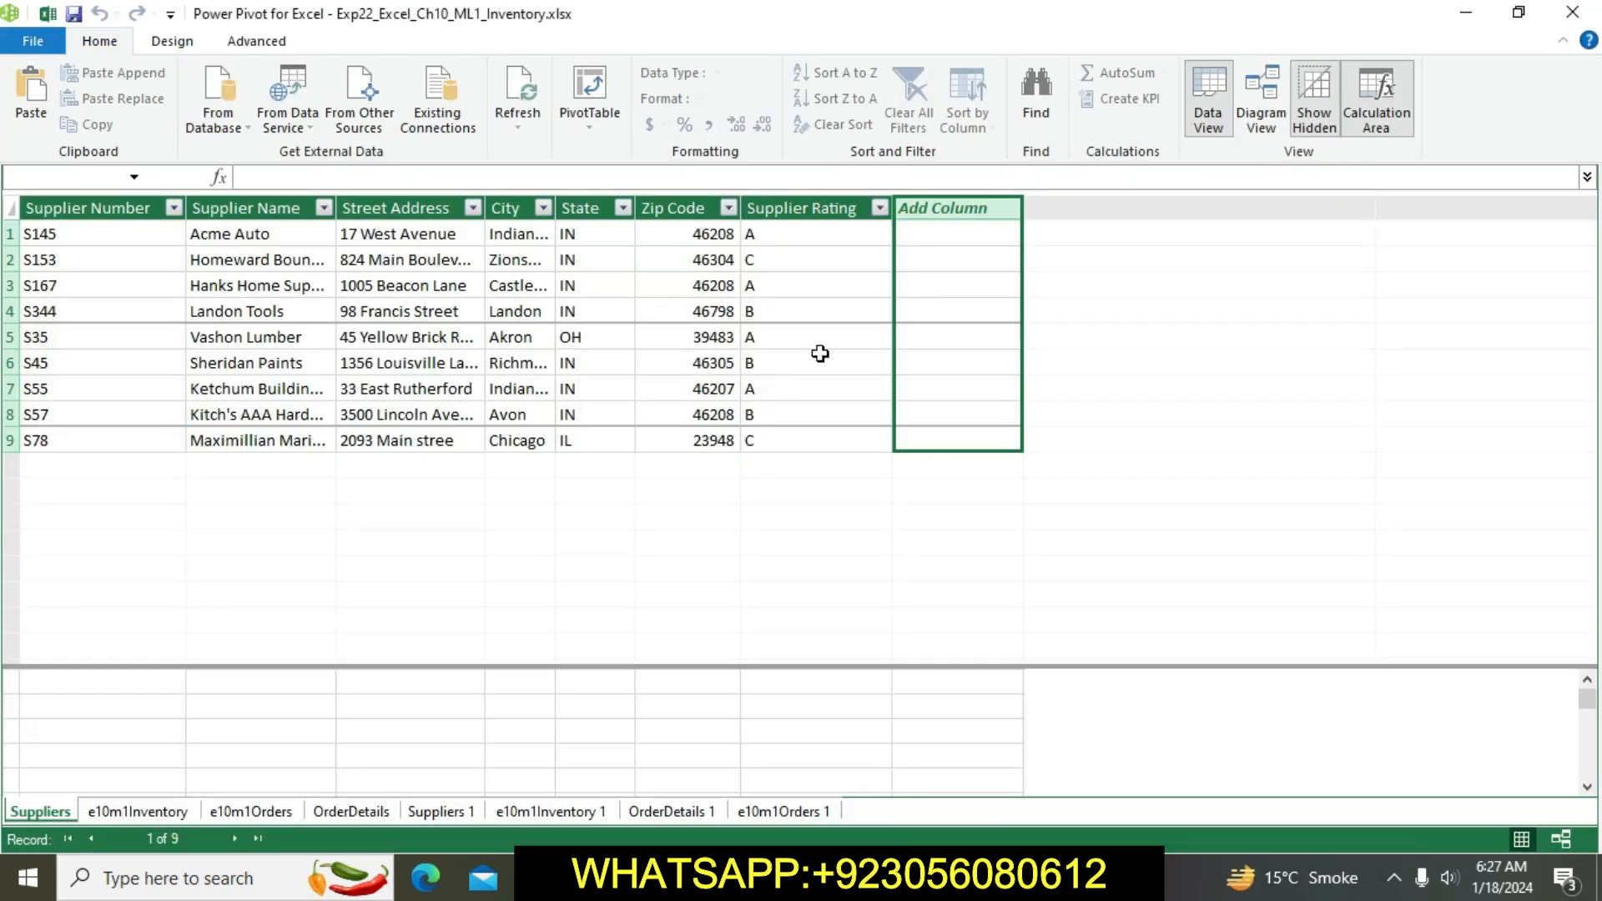
pyautogui.click(186, 46)
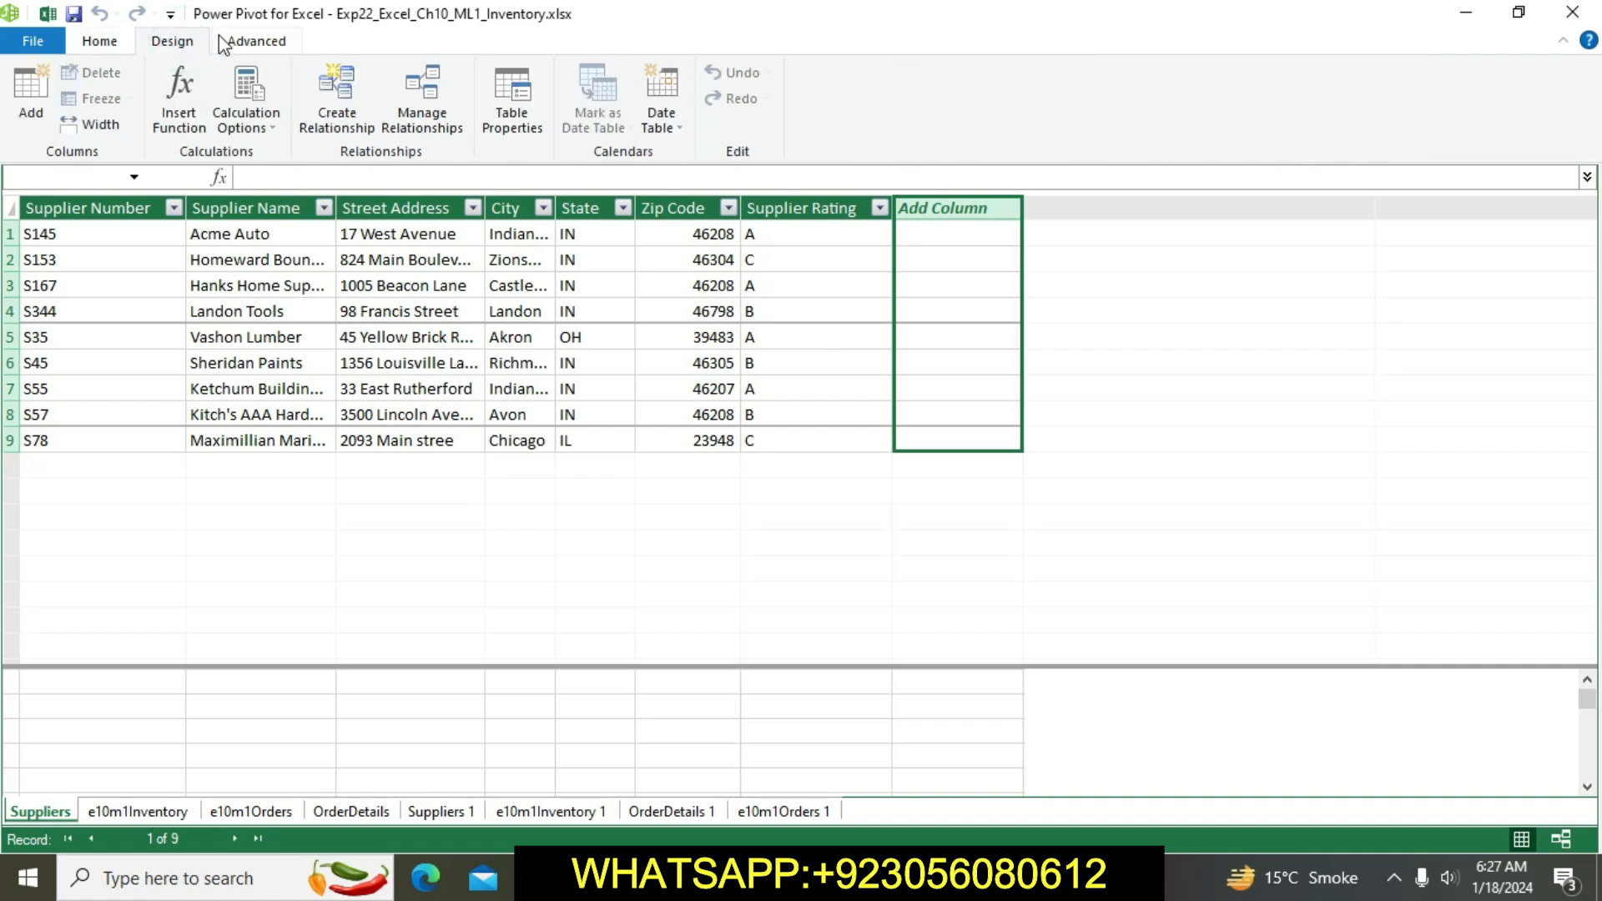
pyautogui.click(274, 130)
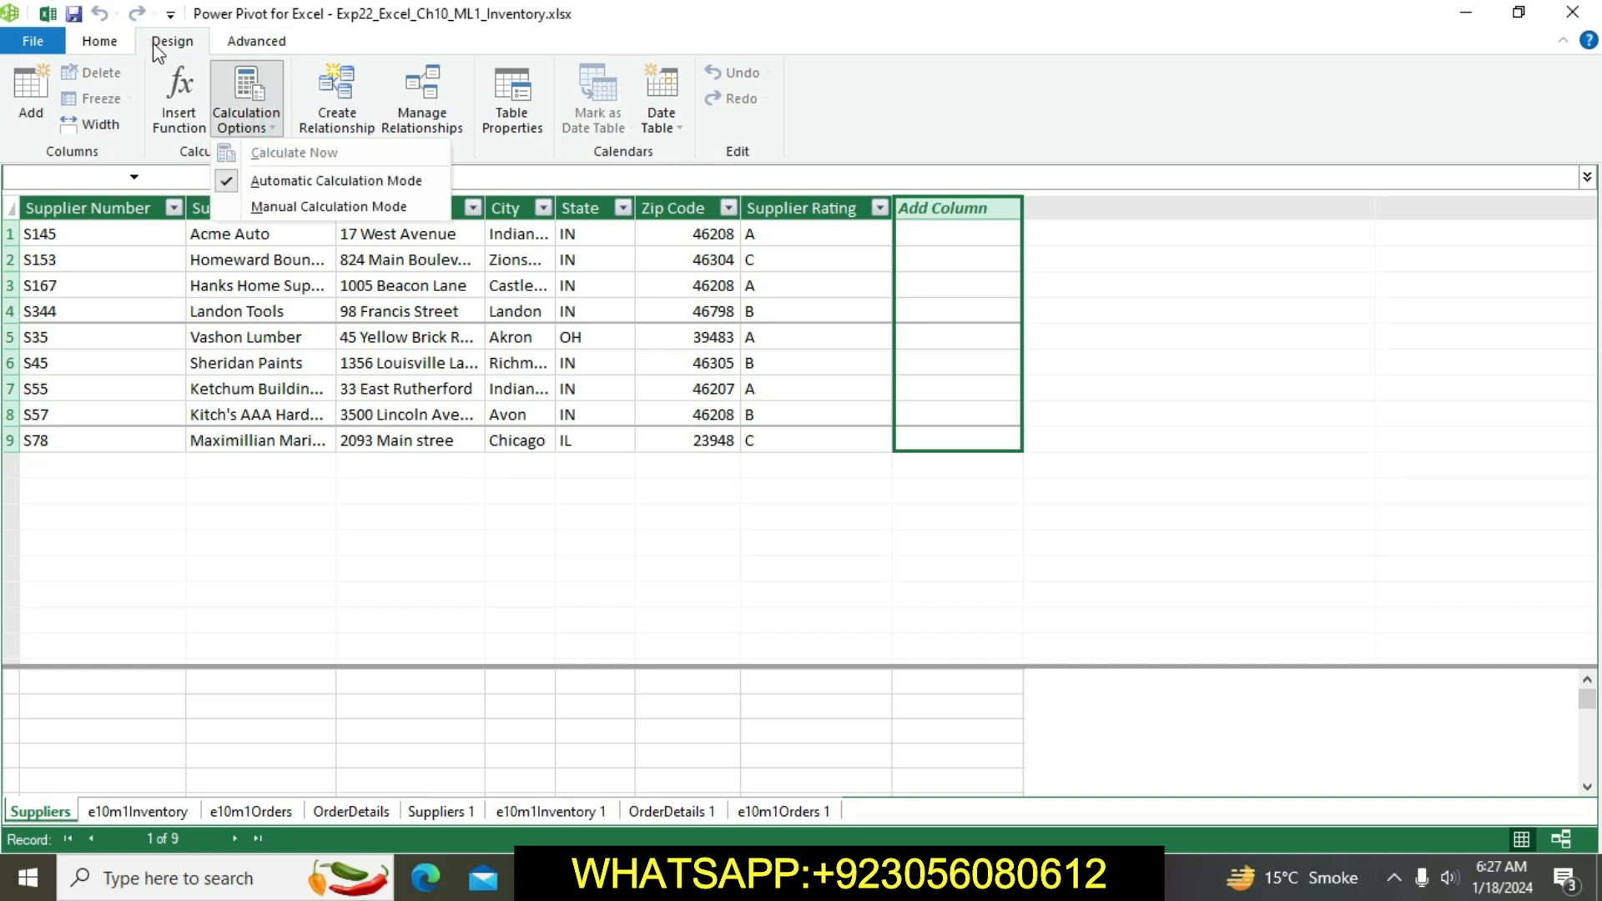
pyautogui.click(115, 40)
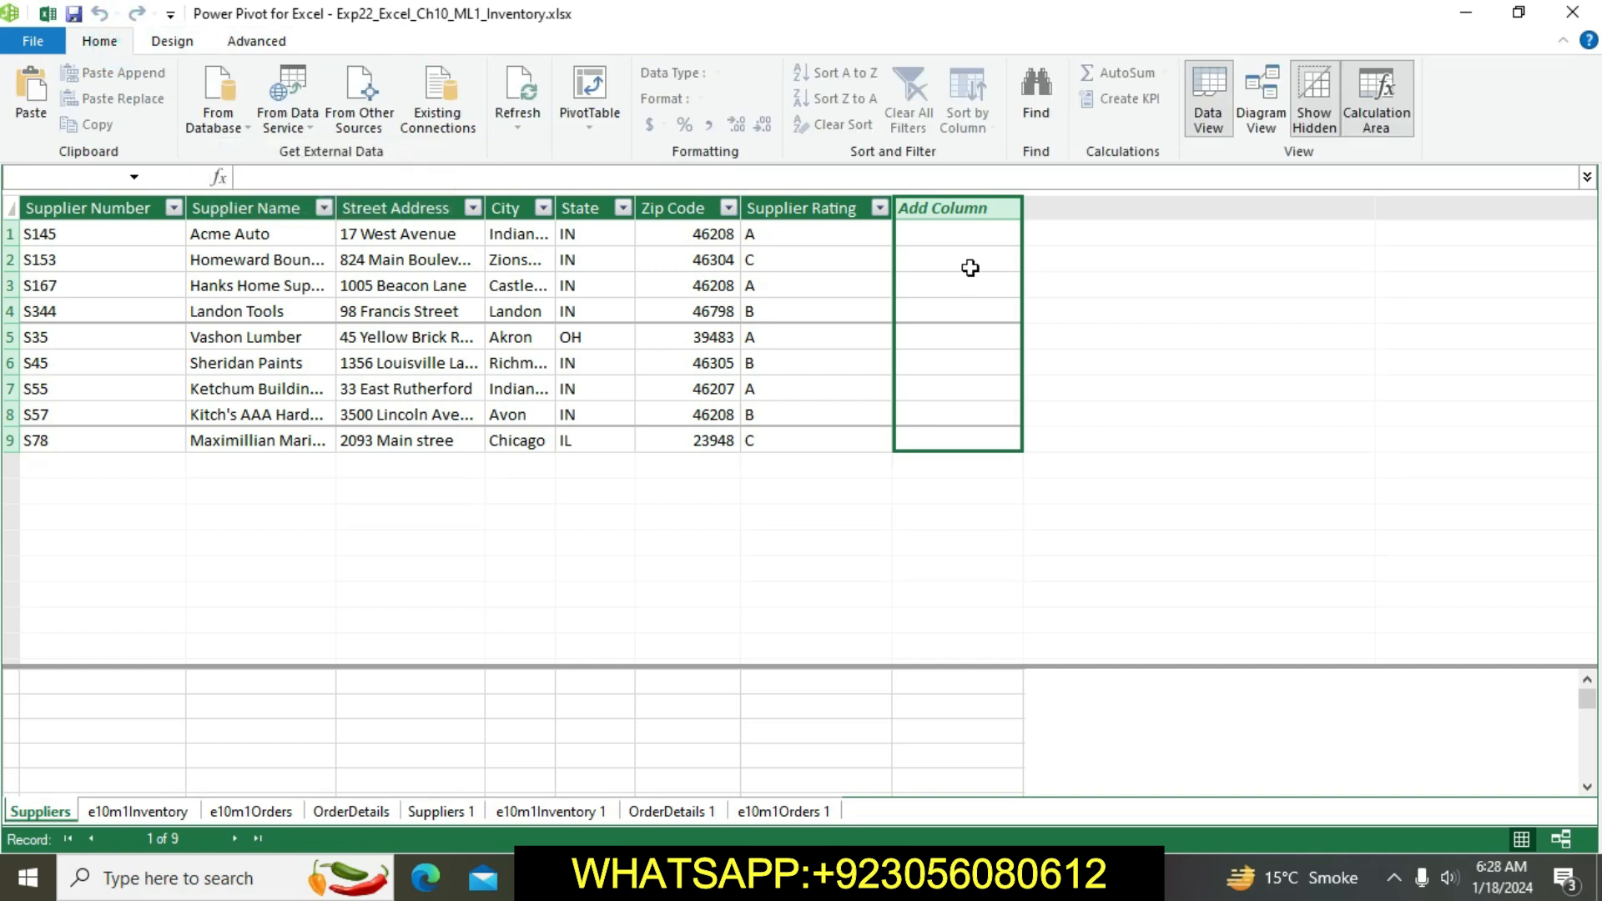
# Step: Add a column named Total Value of Inventory to the Suppliers data model table and select its first cell
pyautogui.doubleClick(985, 207)
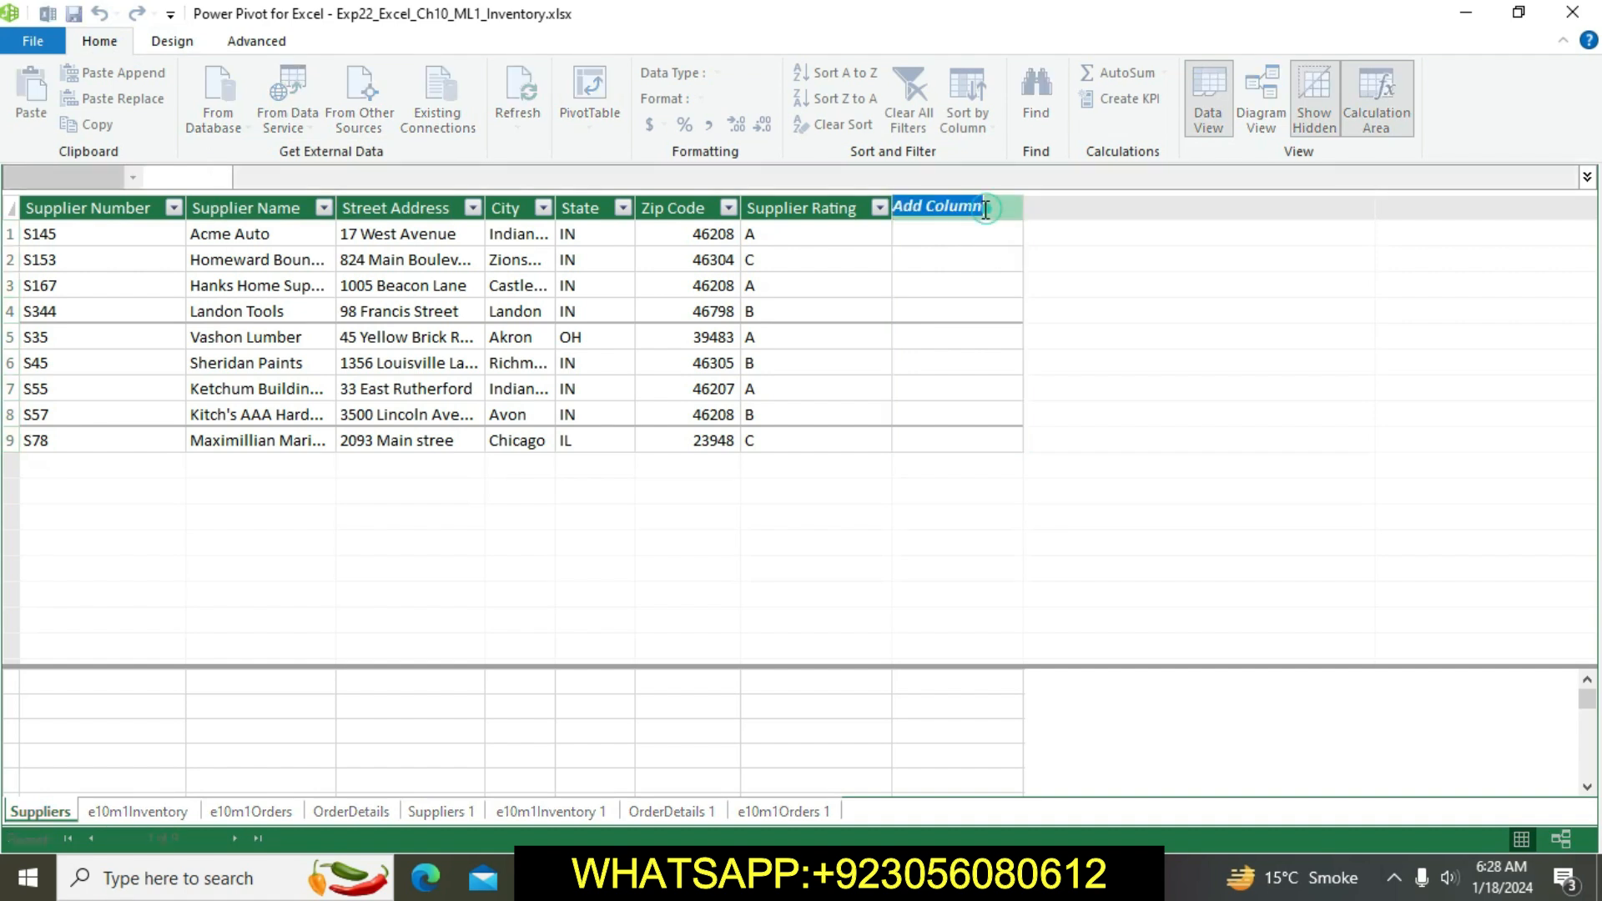
pyautogui.write('Value of Inventory')
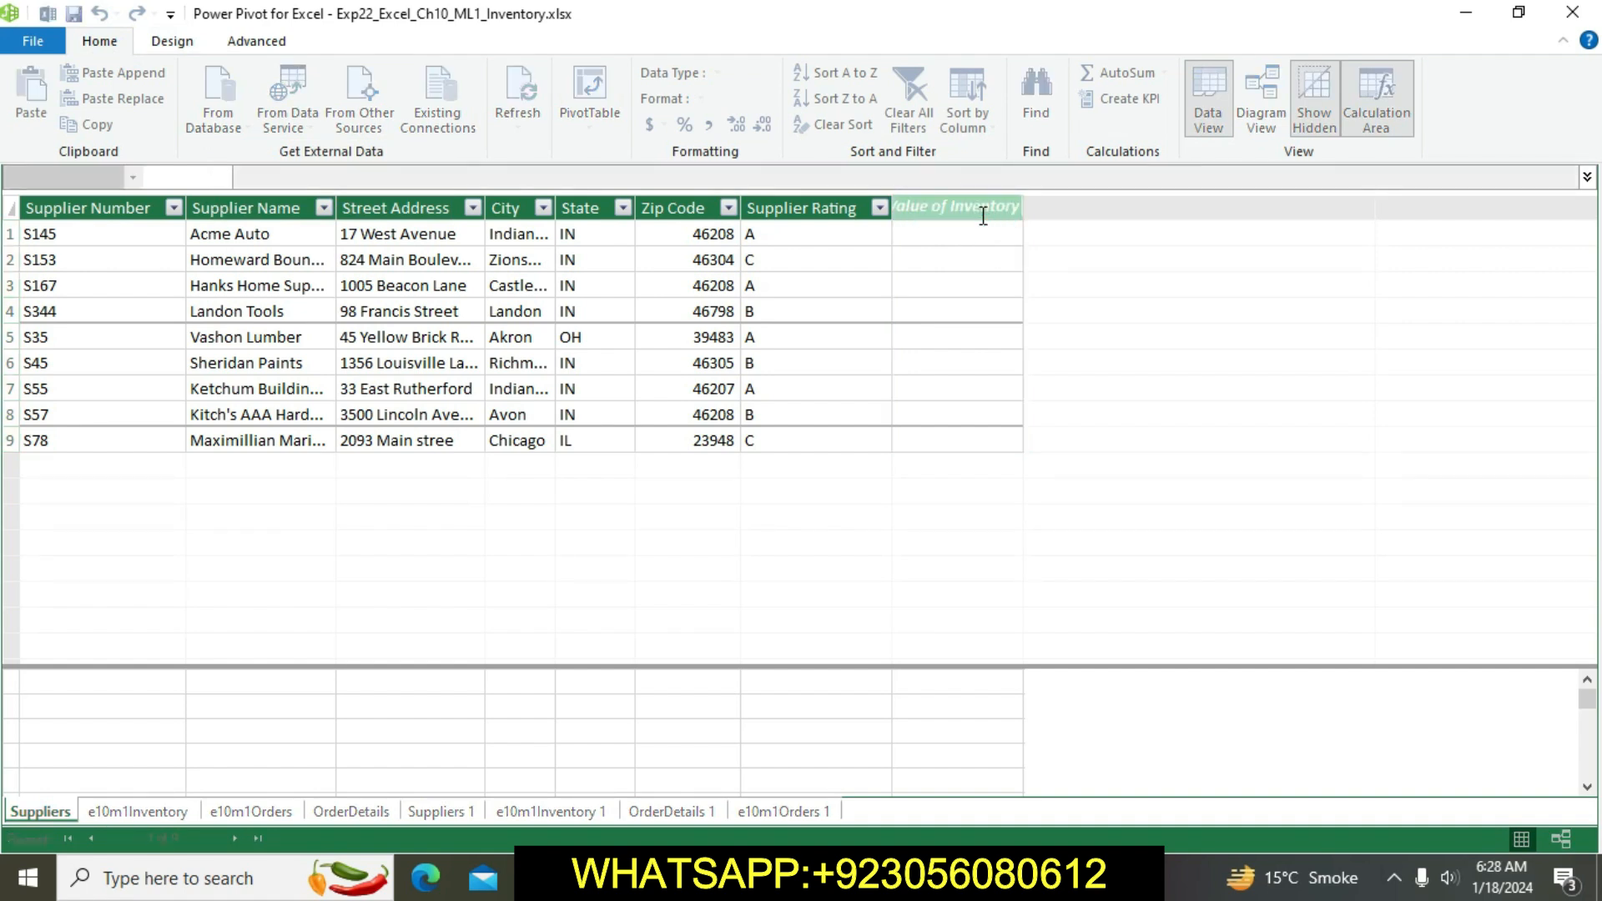
pyautogui.press('Return')
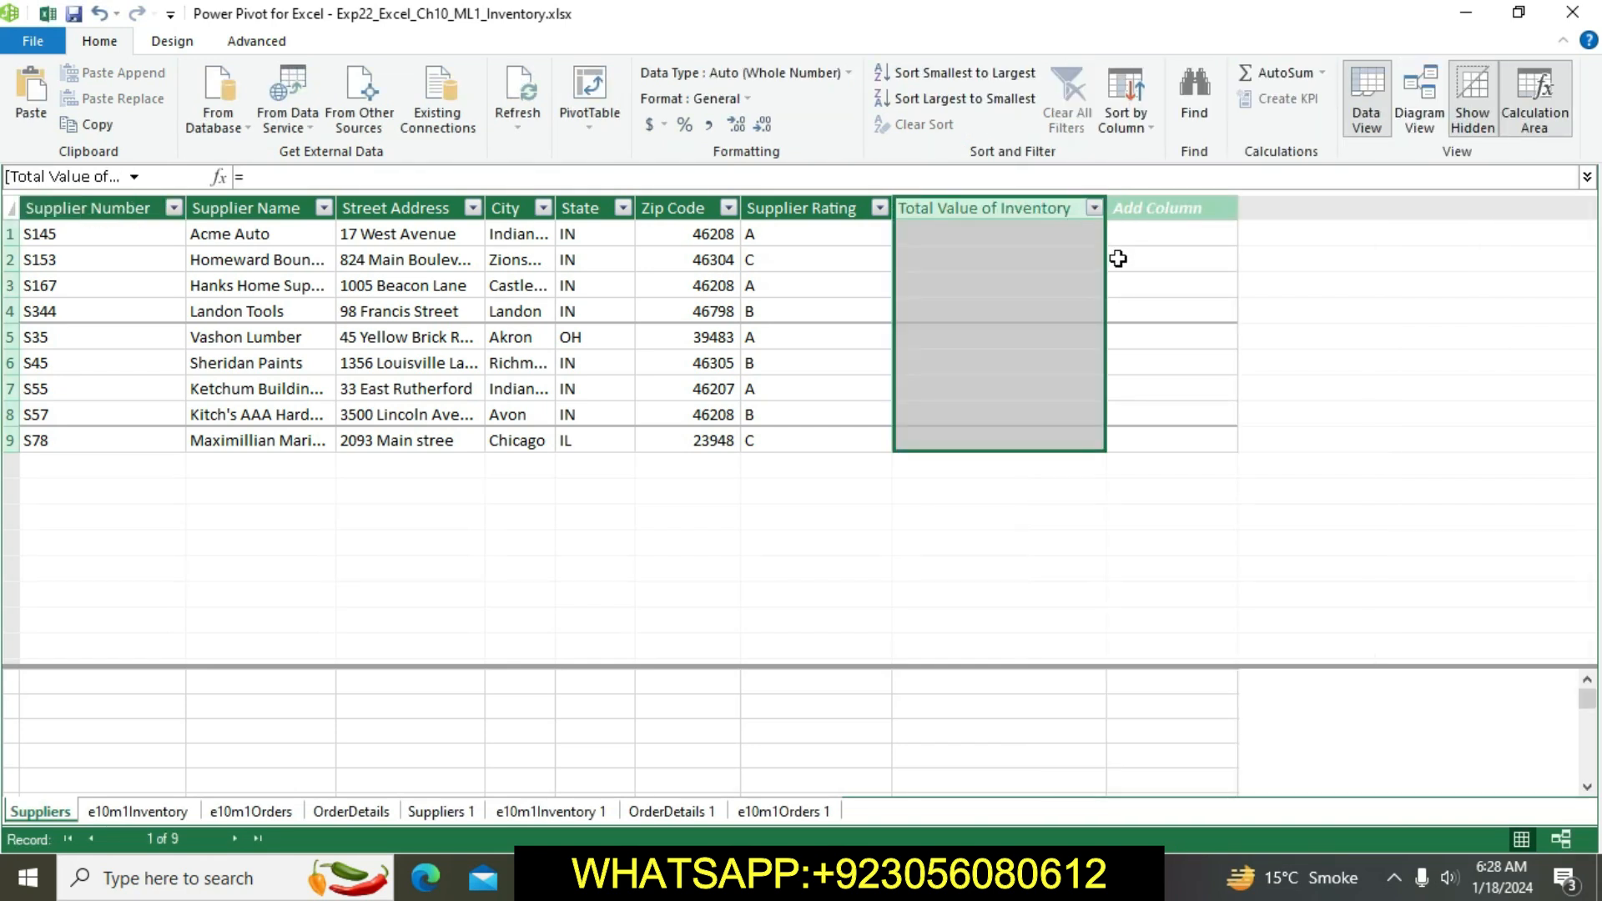
pyautogui.click(1128, 271)
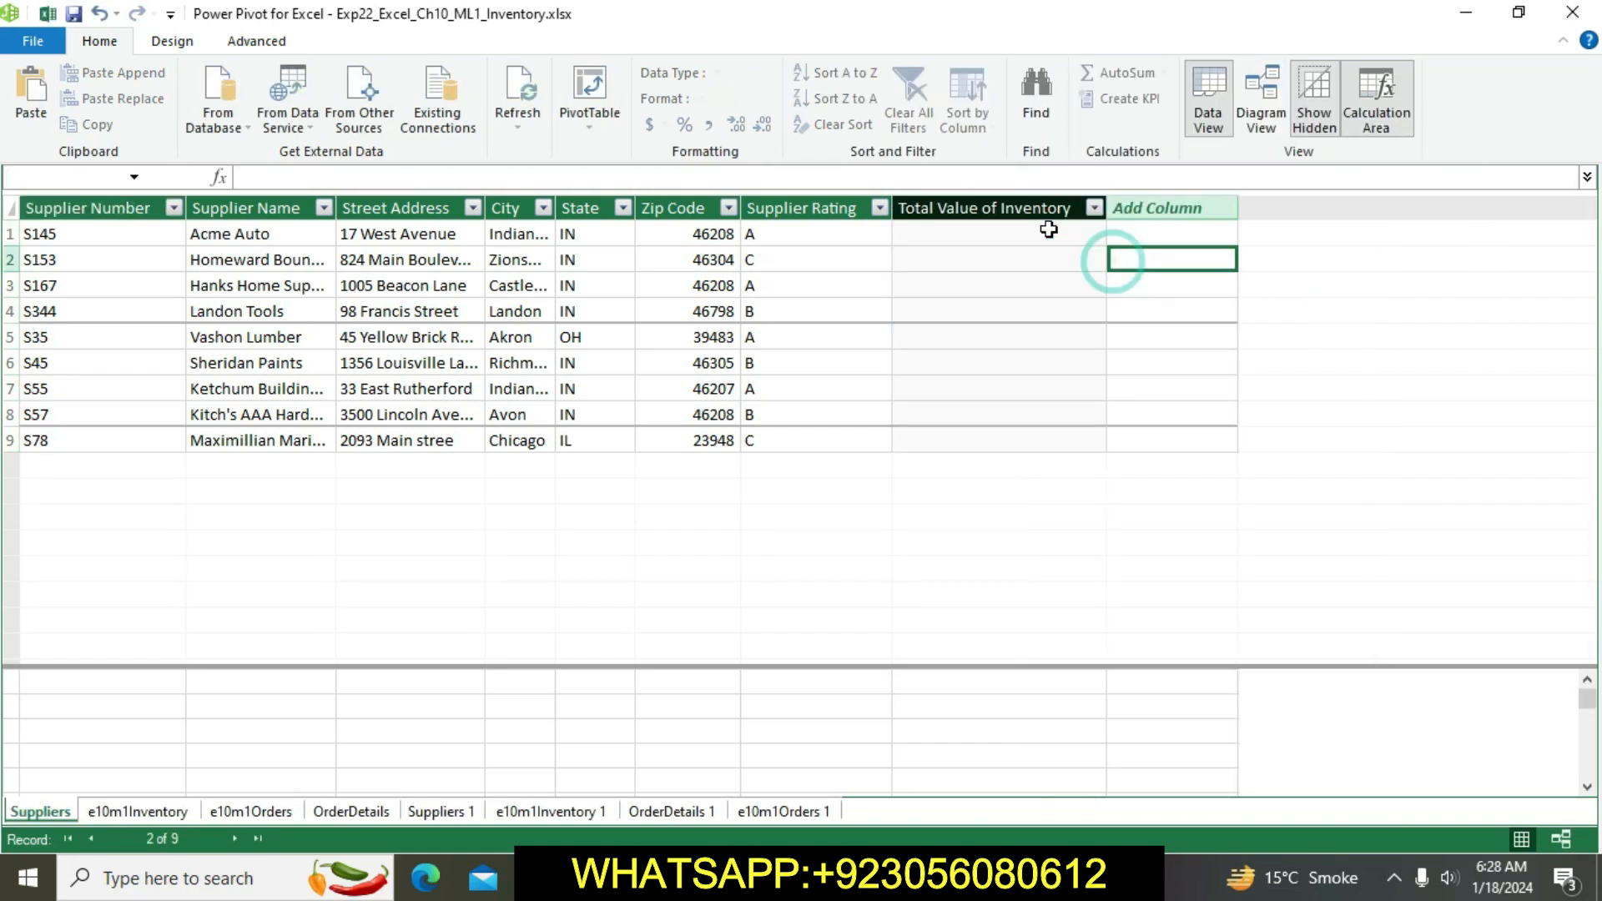
pyautogui.click(1021, 238)
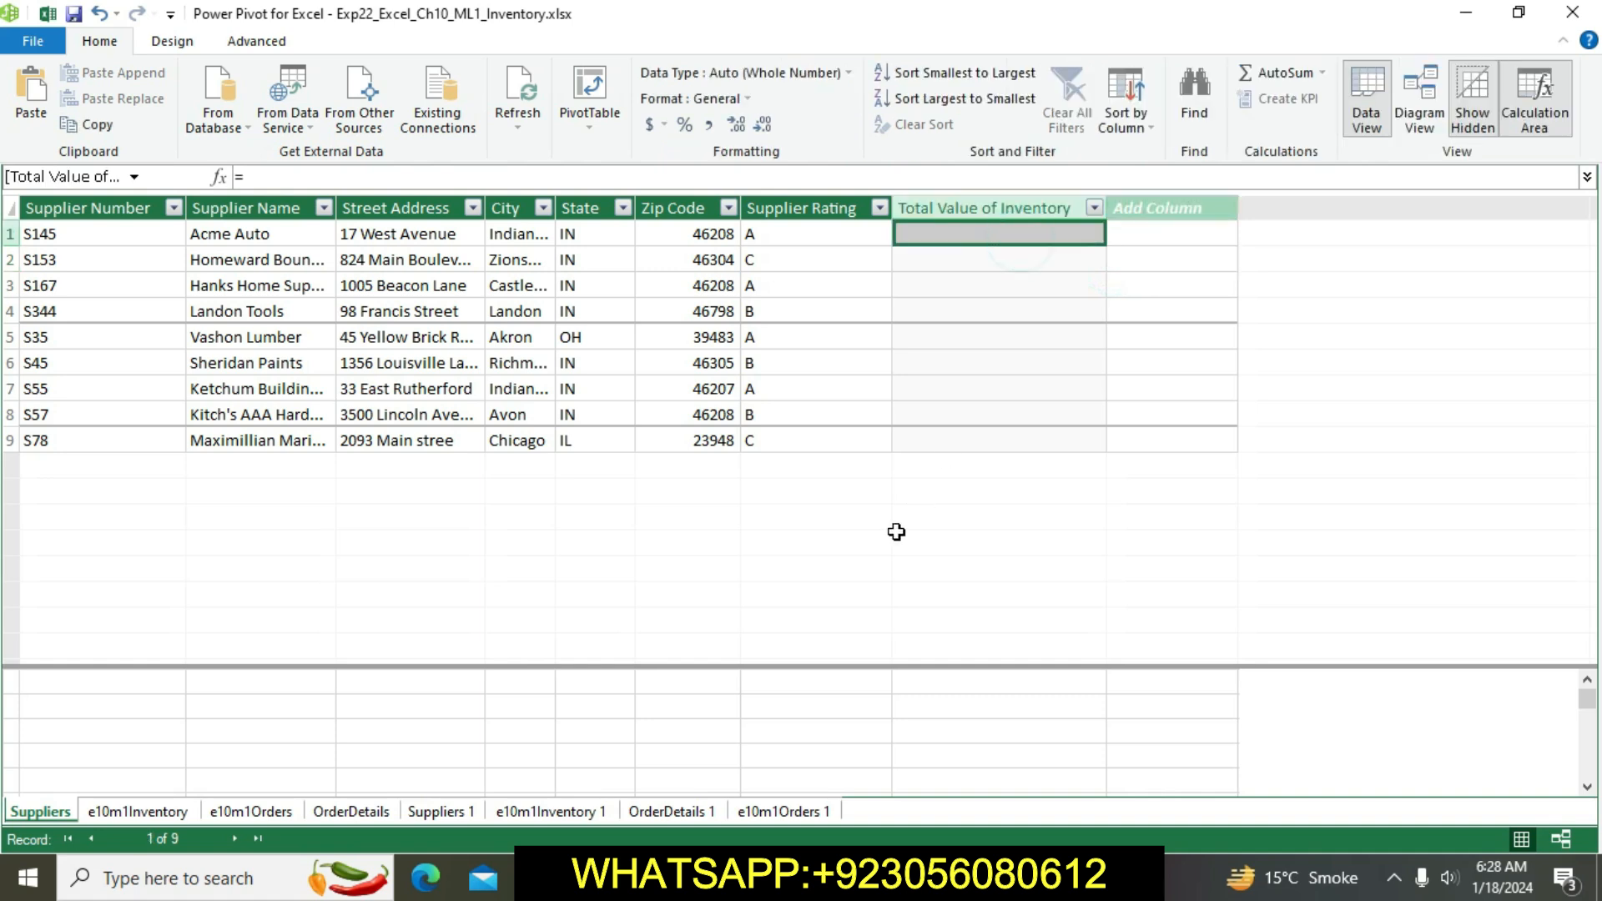
# Step: Recheck the multiplication instruction of step 9 in Word, then return to Power Pivot and start a formula in the Suppliers table's new column
pyautogui.hotkey('alt', 'Tab')
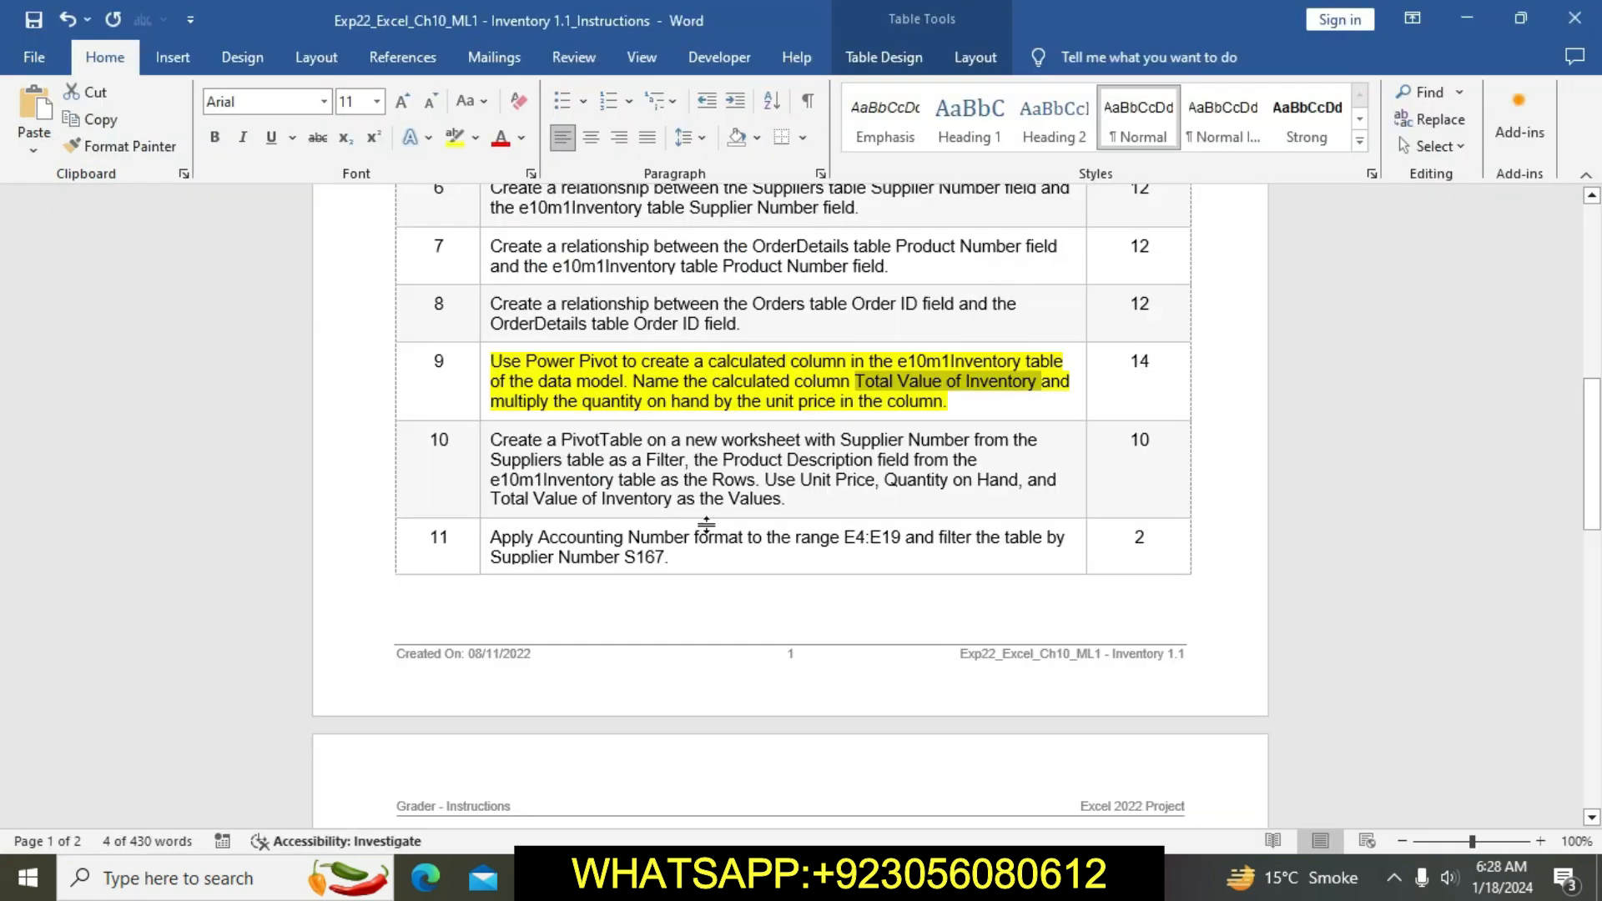
pyautogui.moveTo(498, 404); pyautogui.dragTo(946, 404)
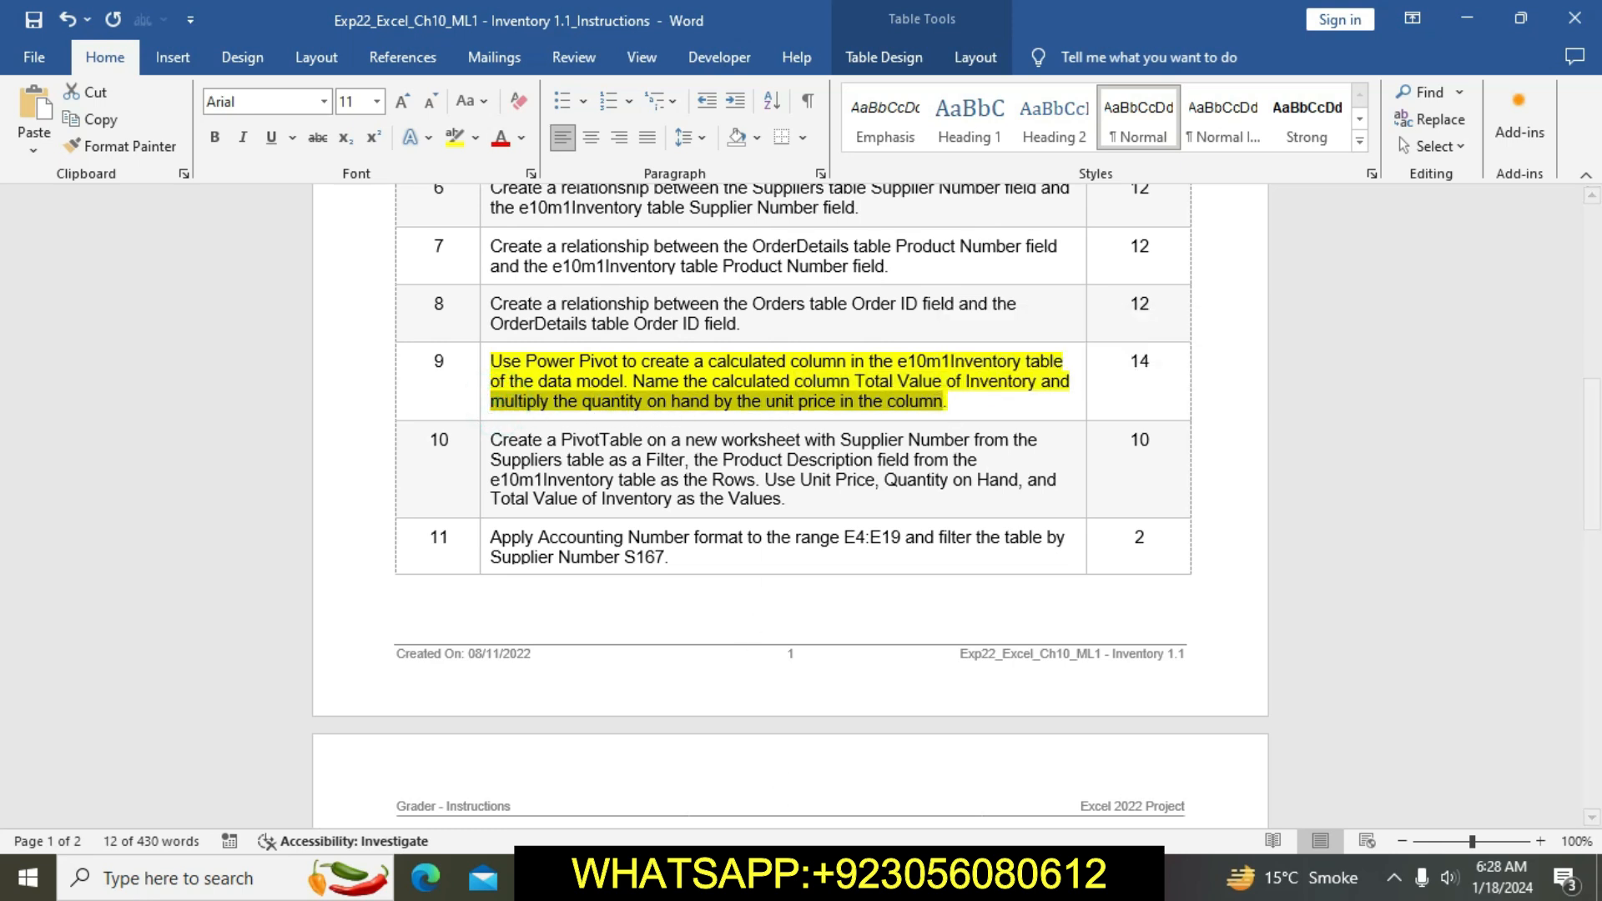
pyautogui.moveTo(772, 876)
pyautogui.click(865, 812)
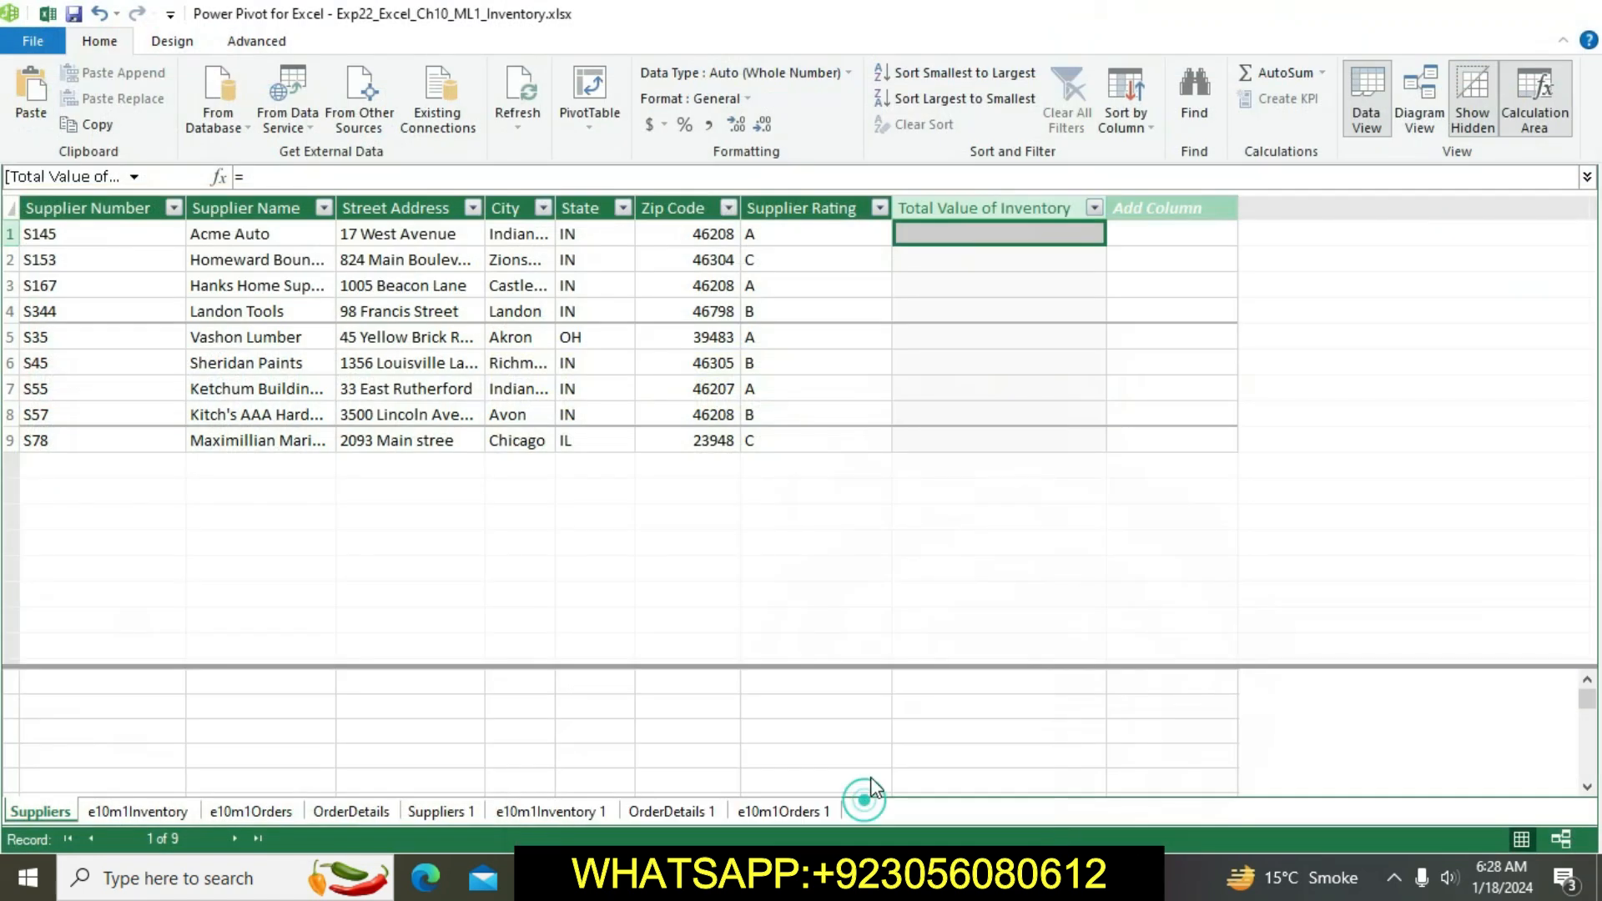
pyautogui.write('=')
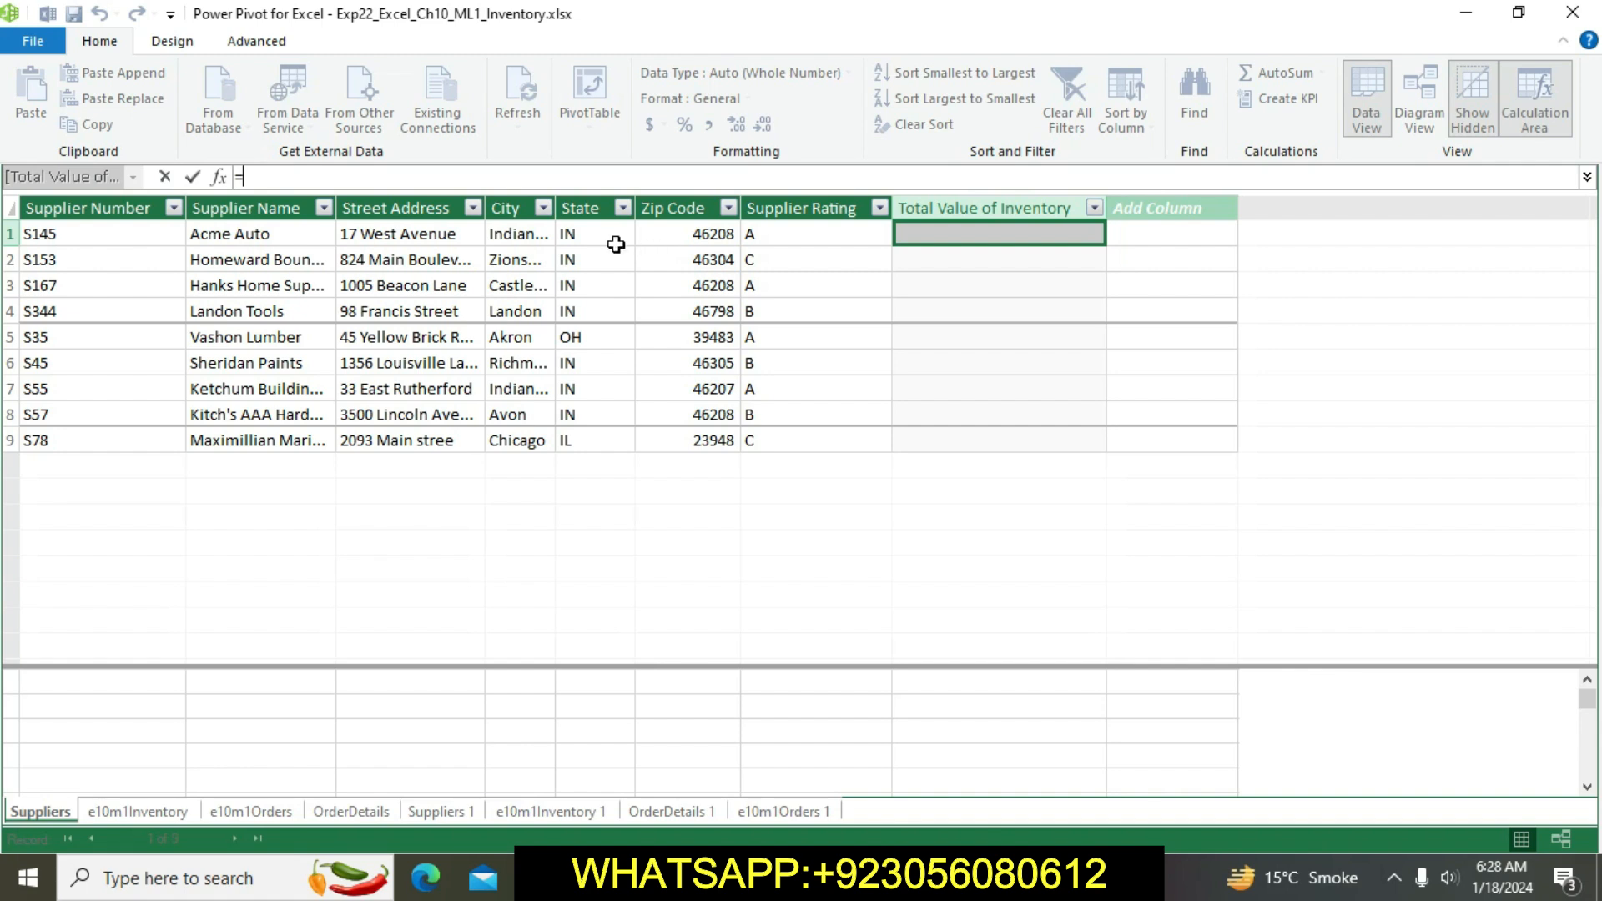
# Step: Abandon the formula and permanently delete the Total Value of Inventory column from the Suppliers data model table
pyautogui.click(968, 207)
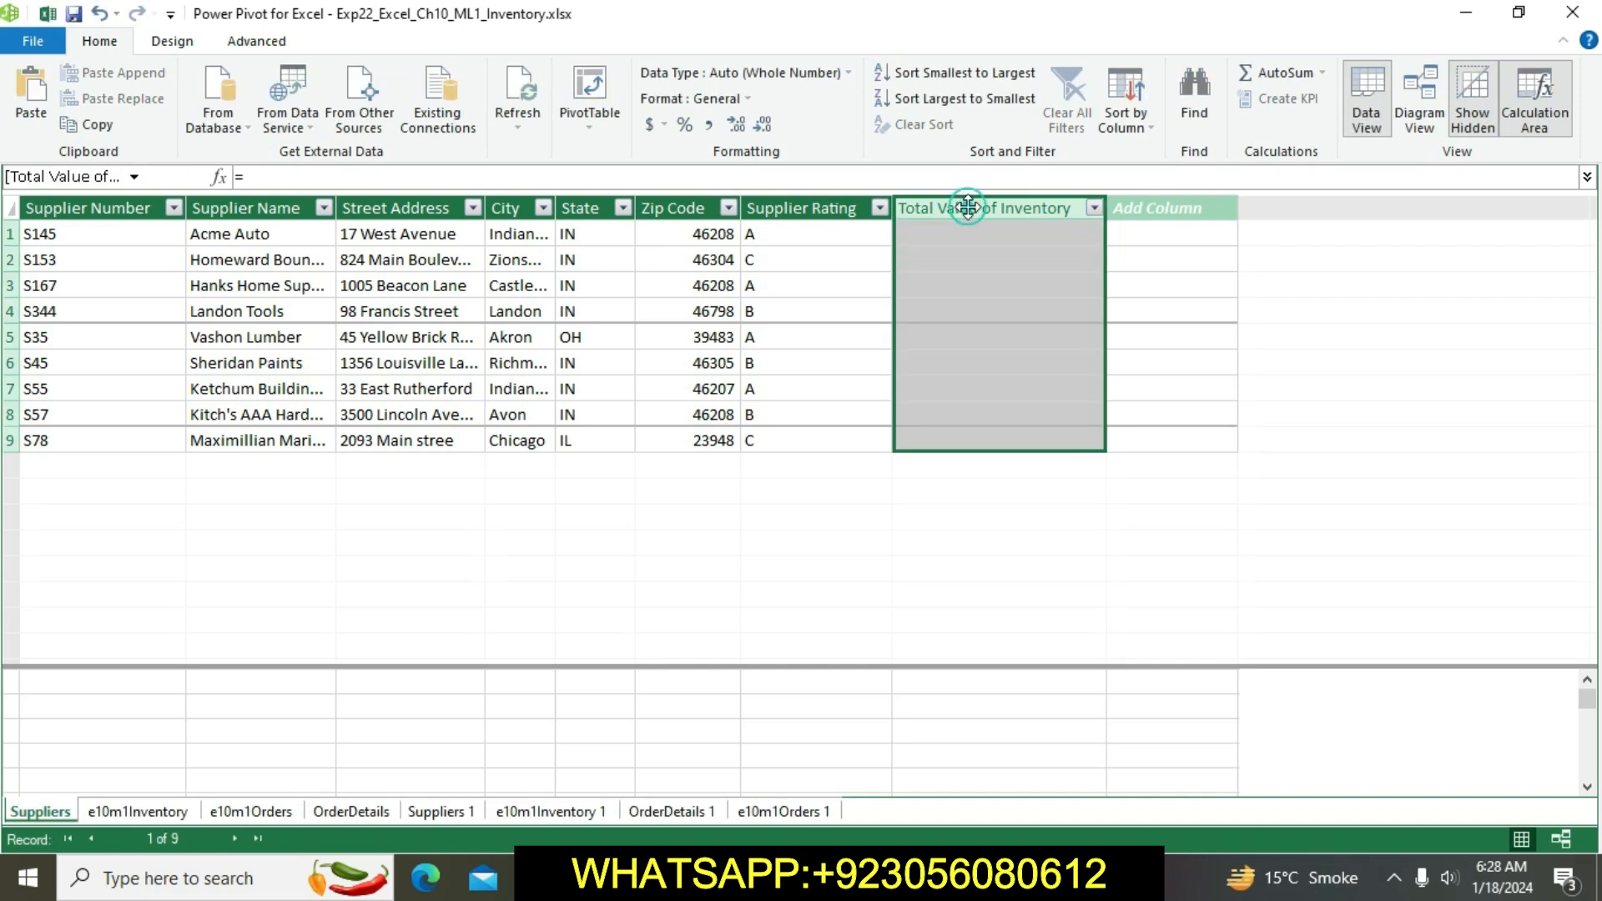
pyautogui.press('Delete')
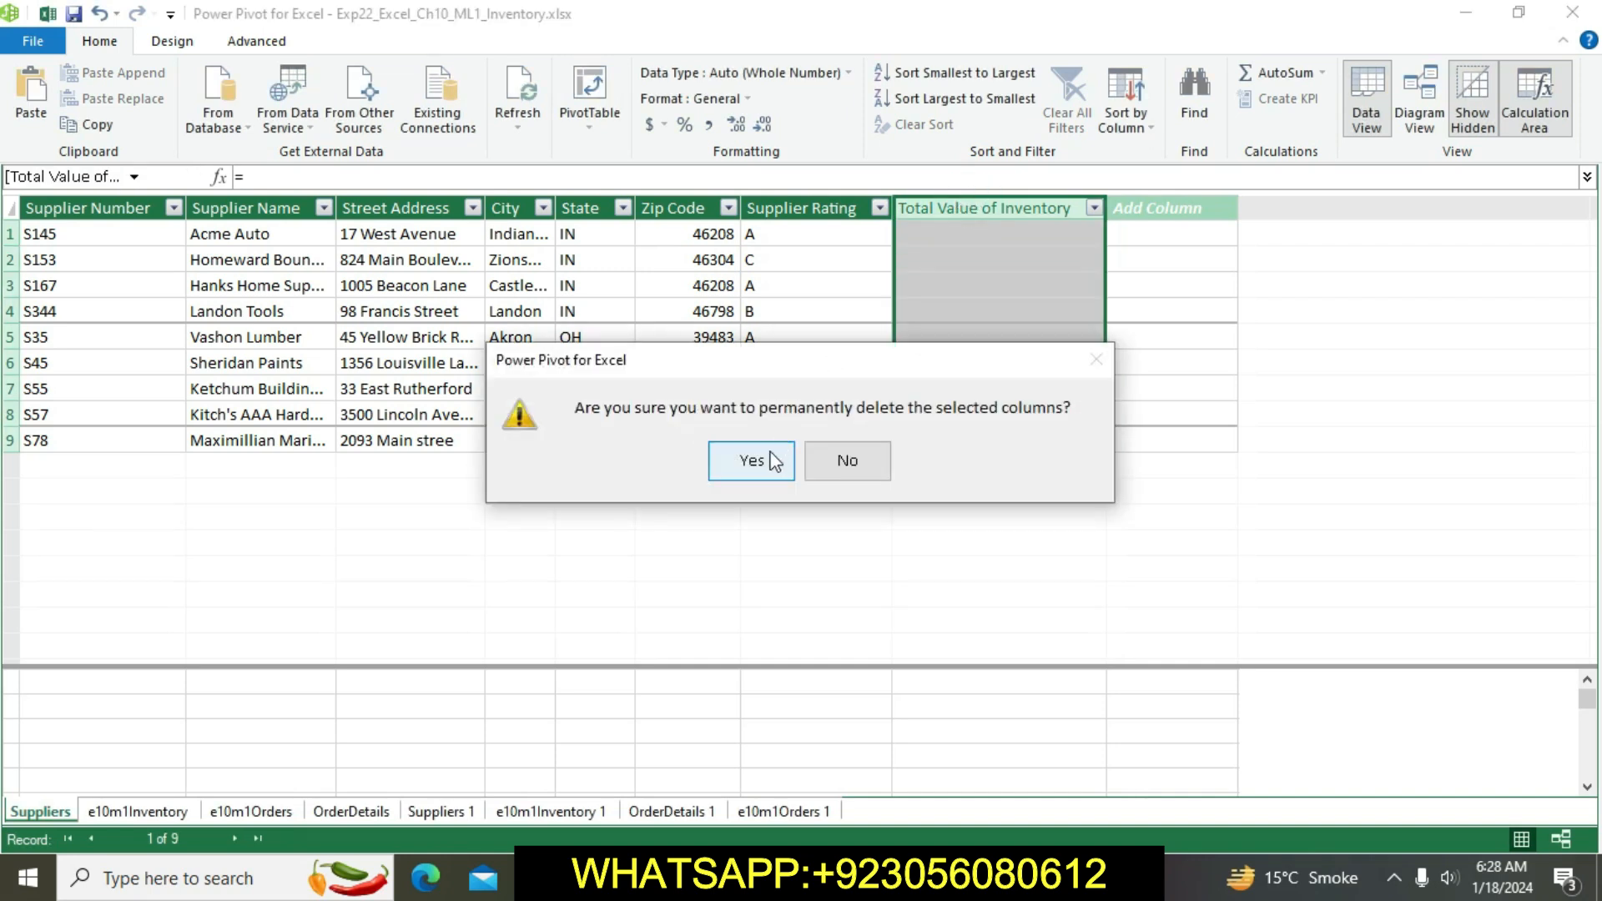
pyautogui.click(763, 464)
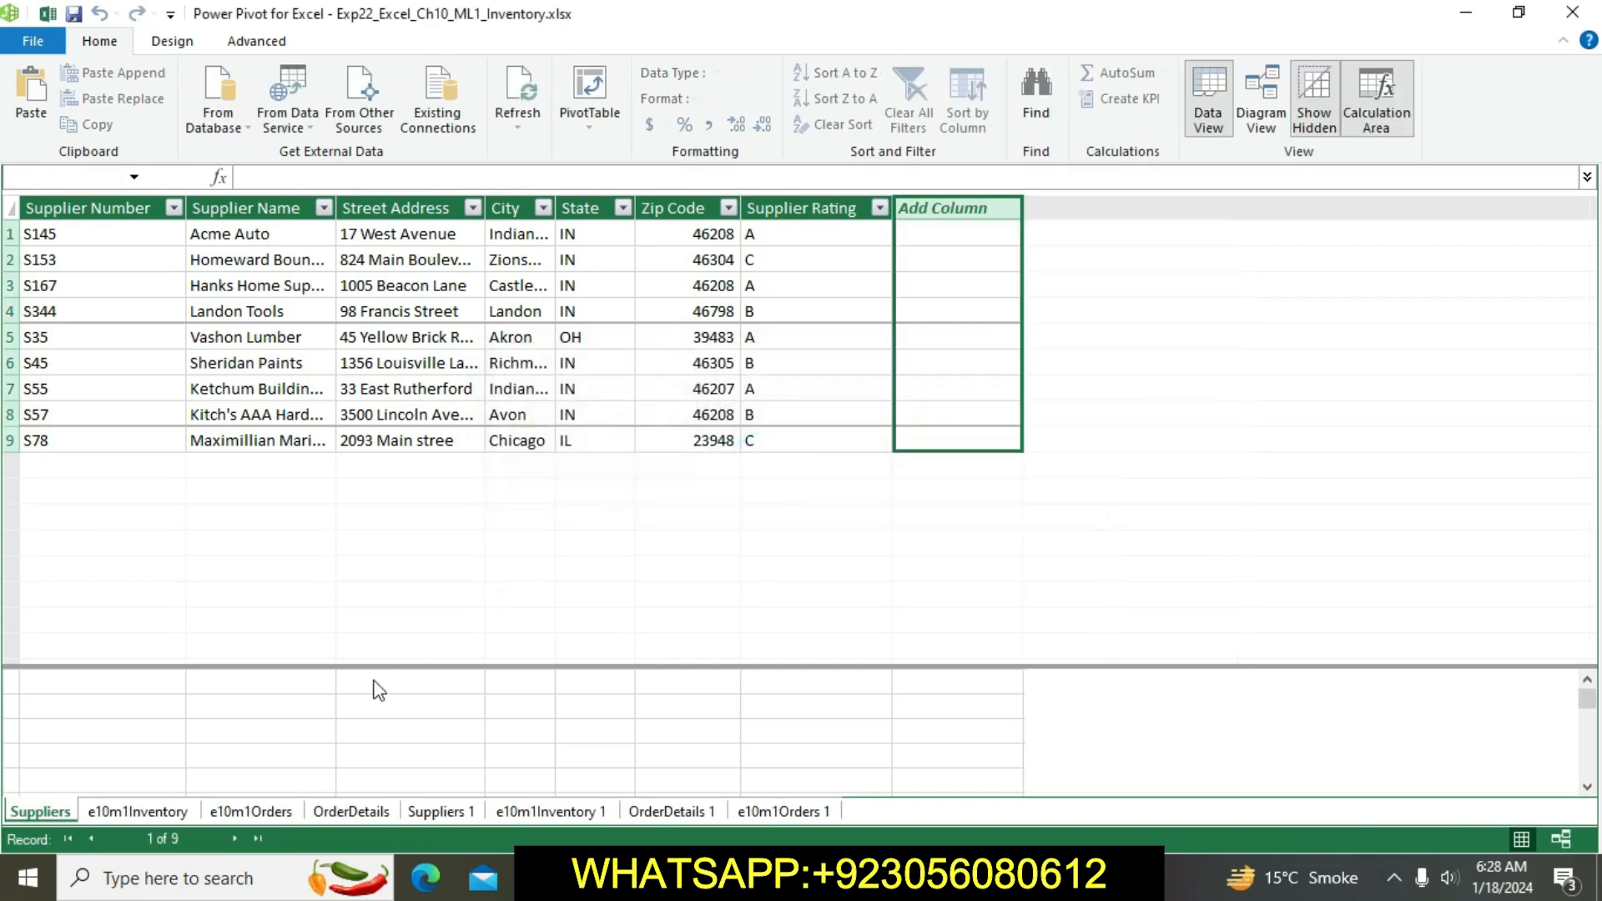
# Step: Open the e10m1Inventory data model table and add a new column named Total Value of Inventory
pyautogui.click(173, 813)
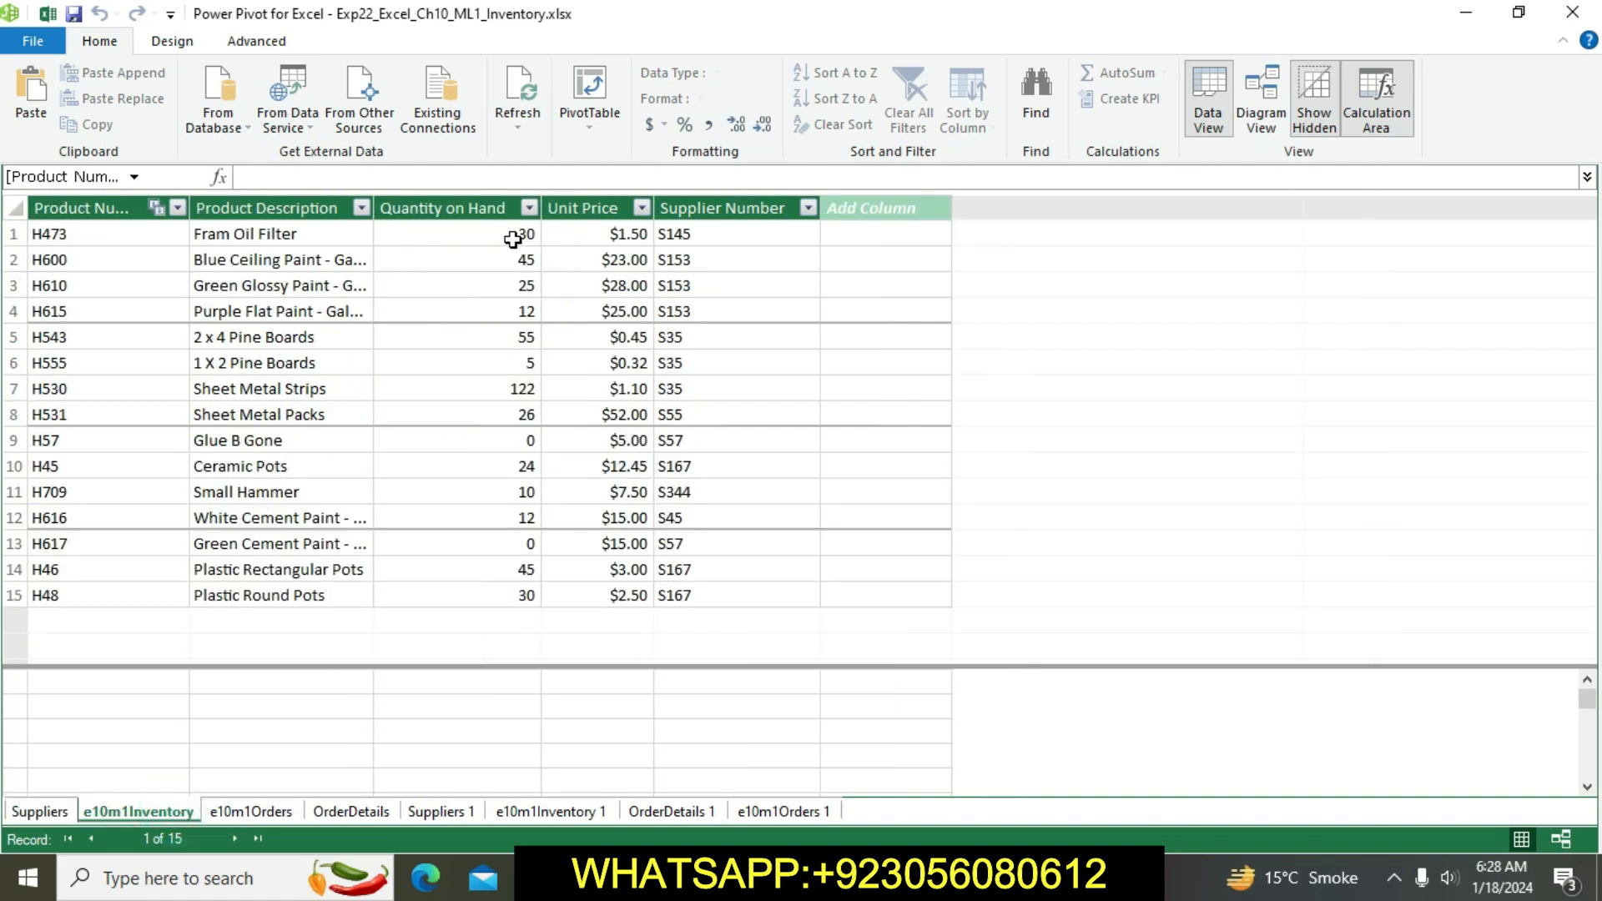
pyautogui.doubleClick(866, 208)
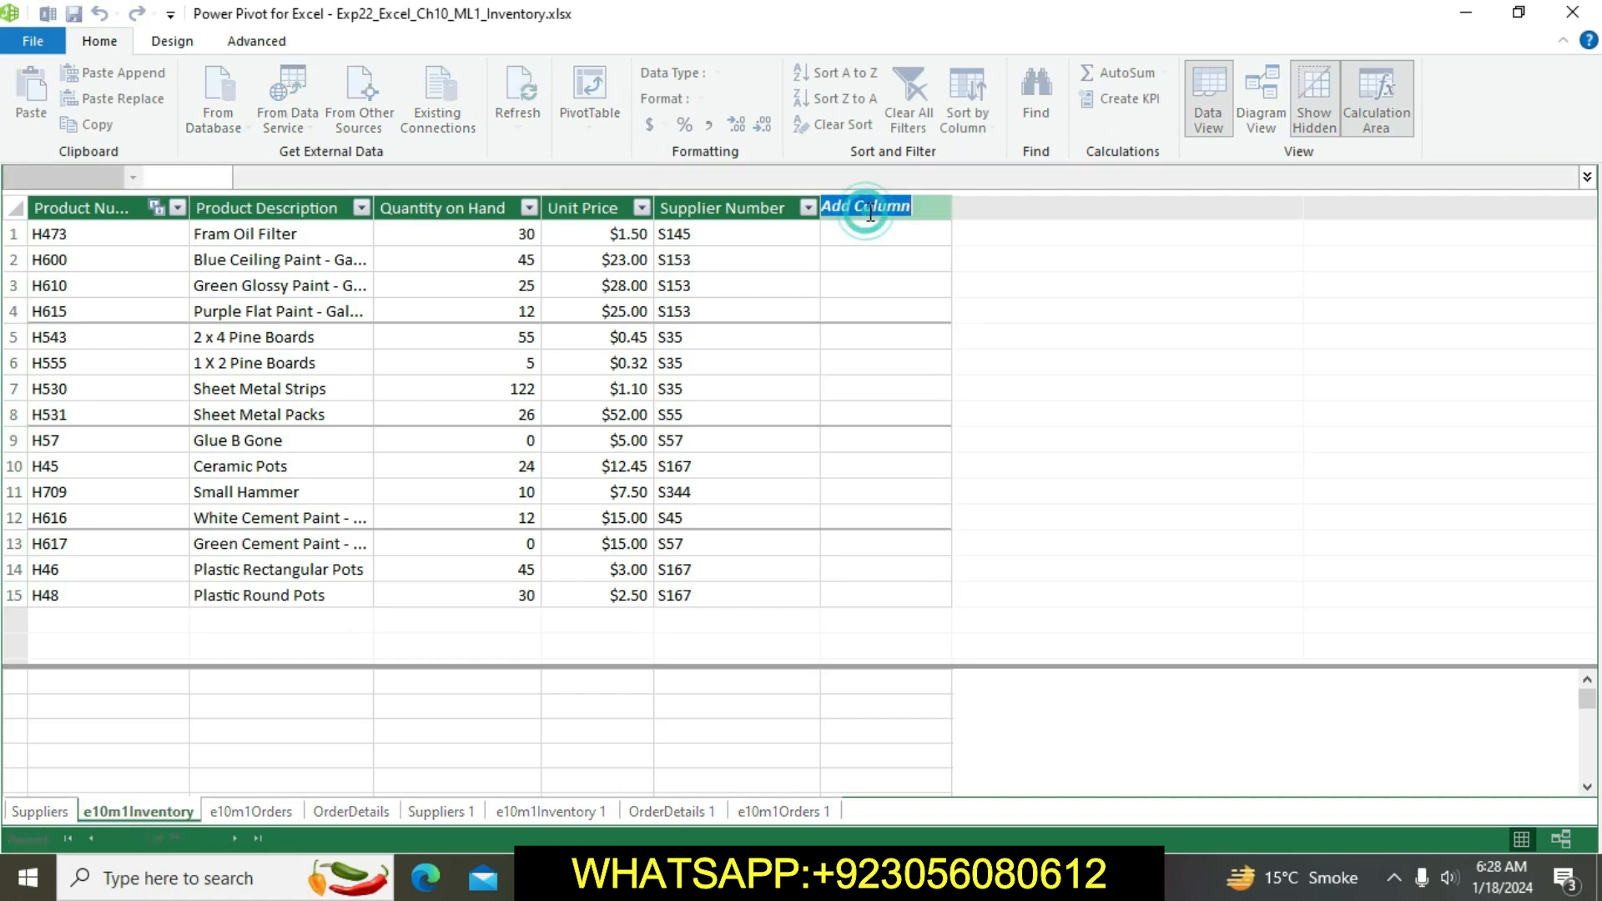
pyautogui.write('Value of Inventory')
pyautogui.press('Return')
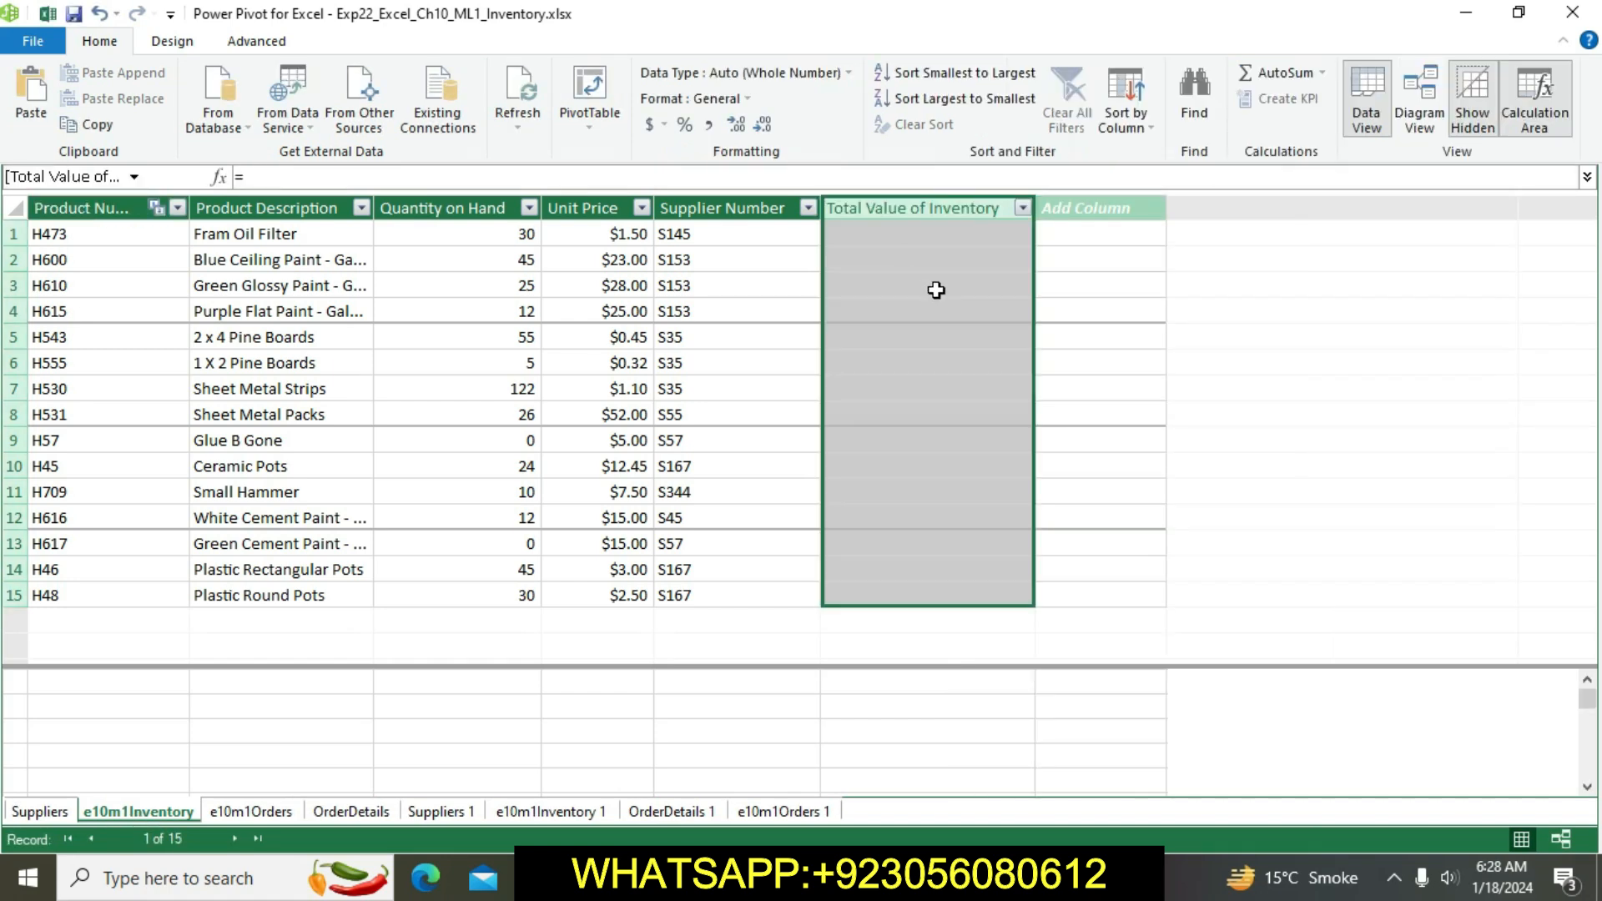
pyautogui.click(932, 233)
pyautogui.write('=')
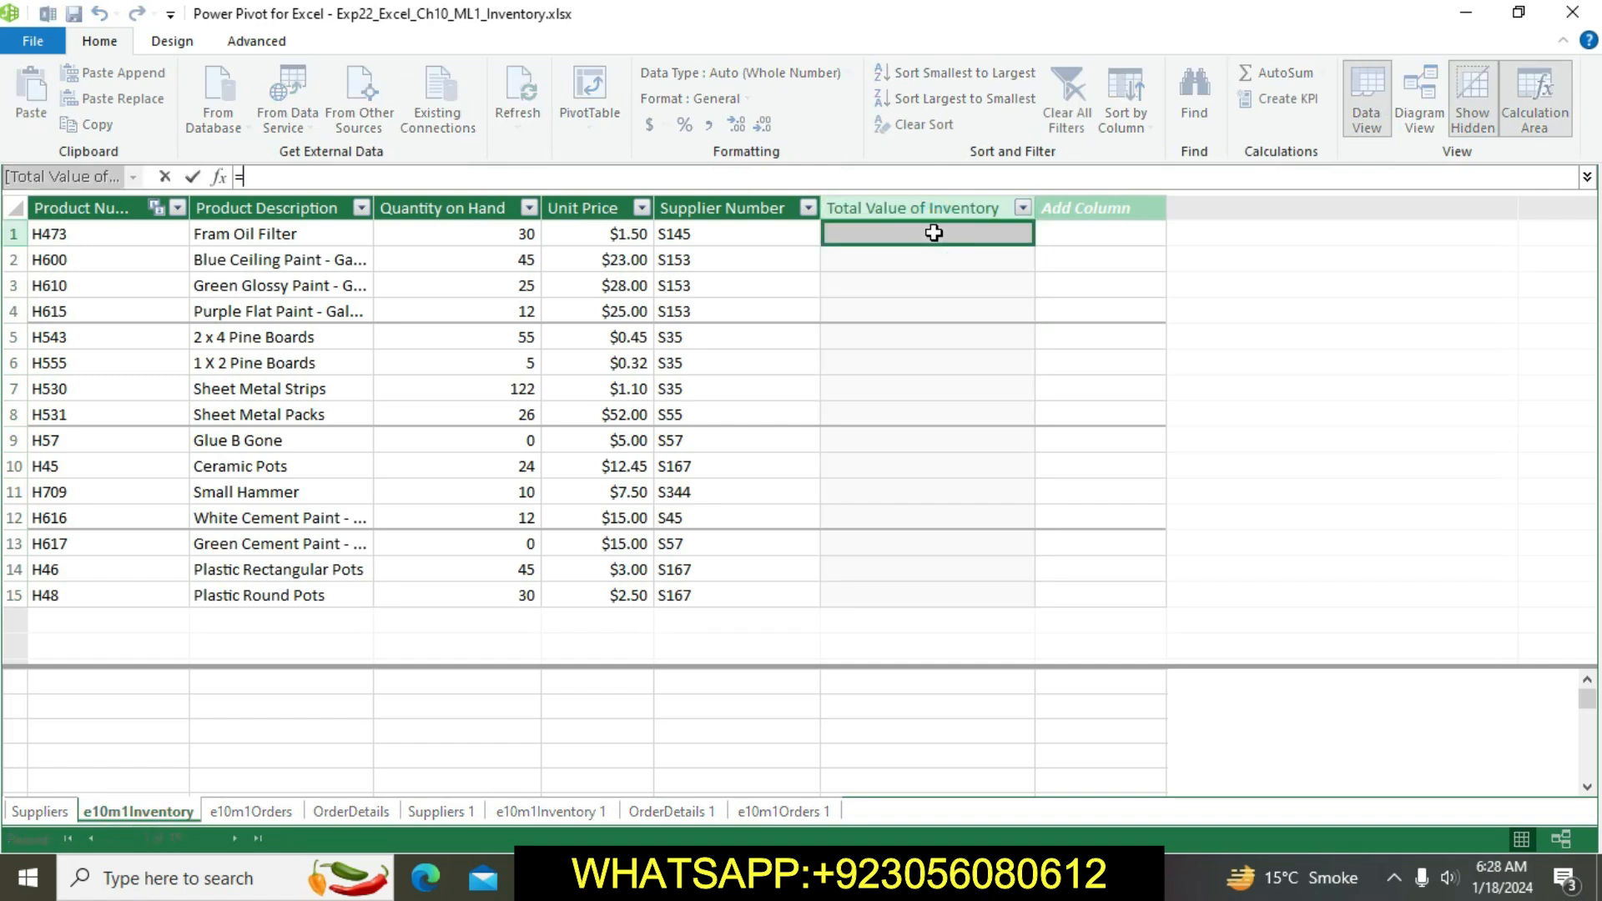
pyautogui.click(450, 233)
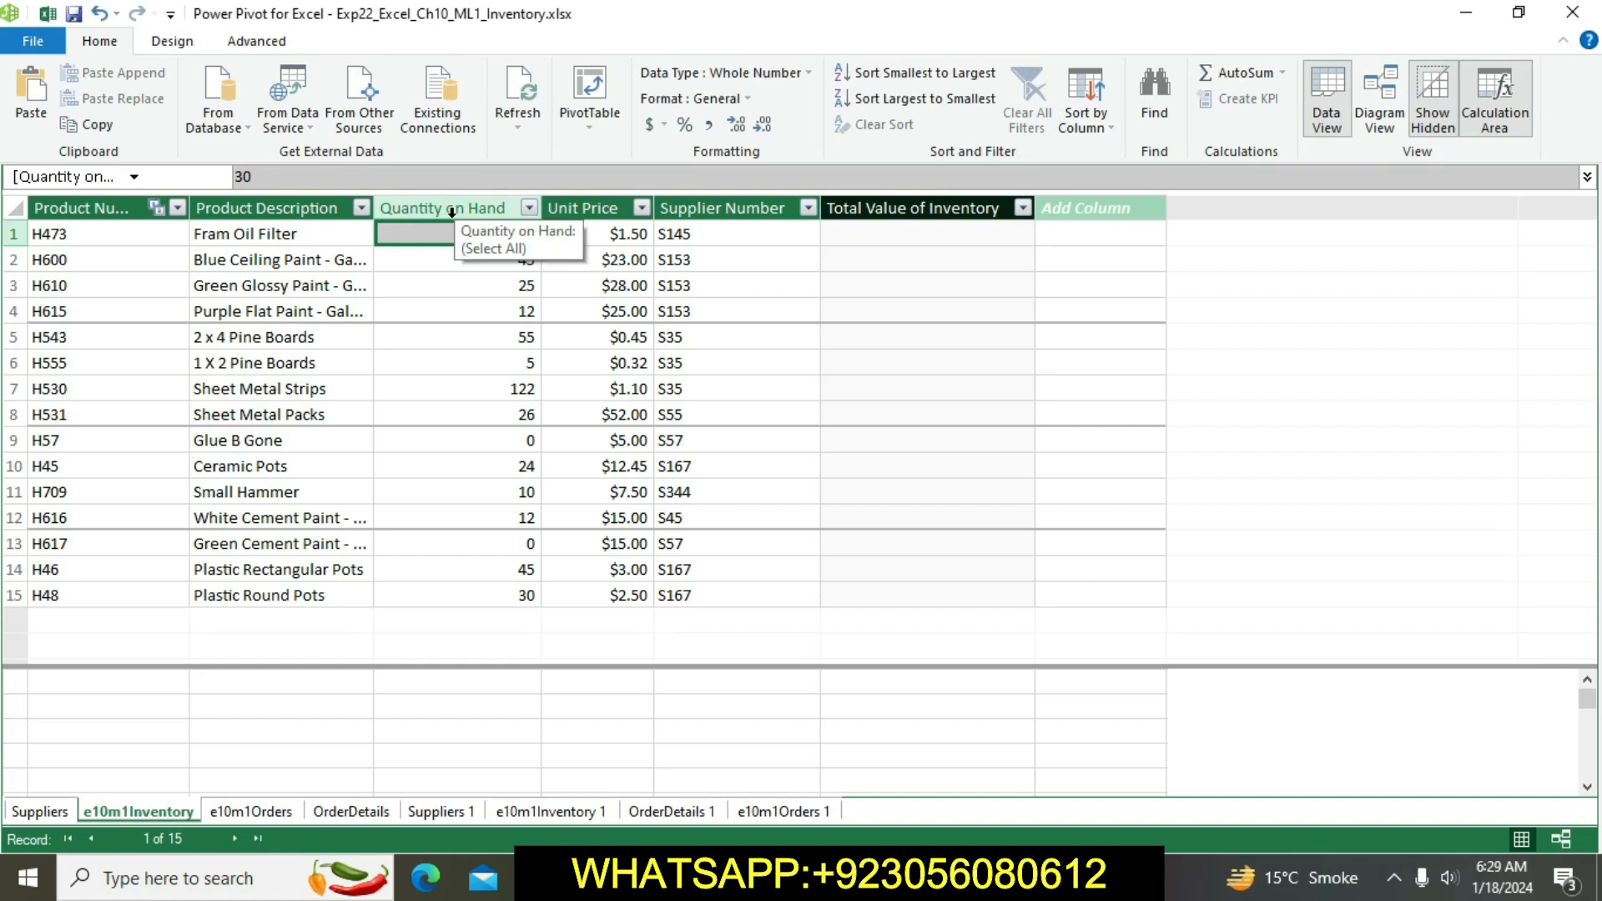
pyautogui.press('Down')
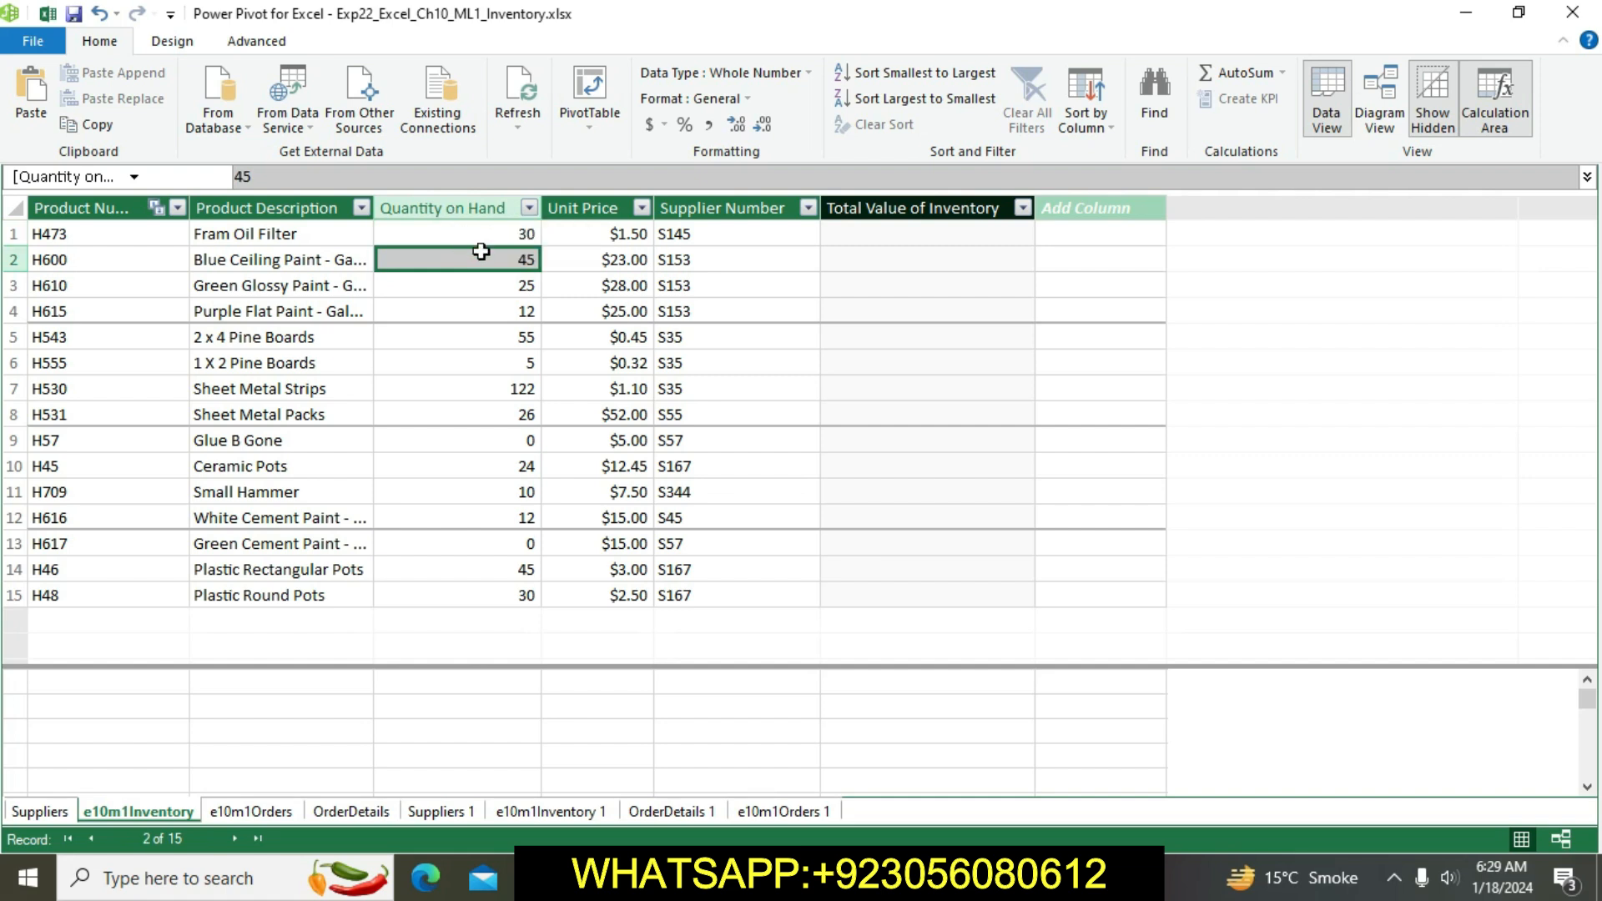
pyautogui.click(883, 233)
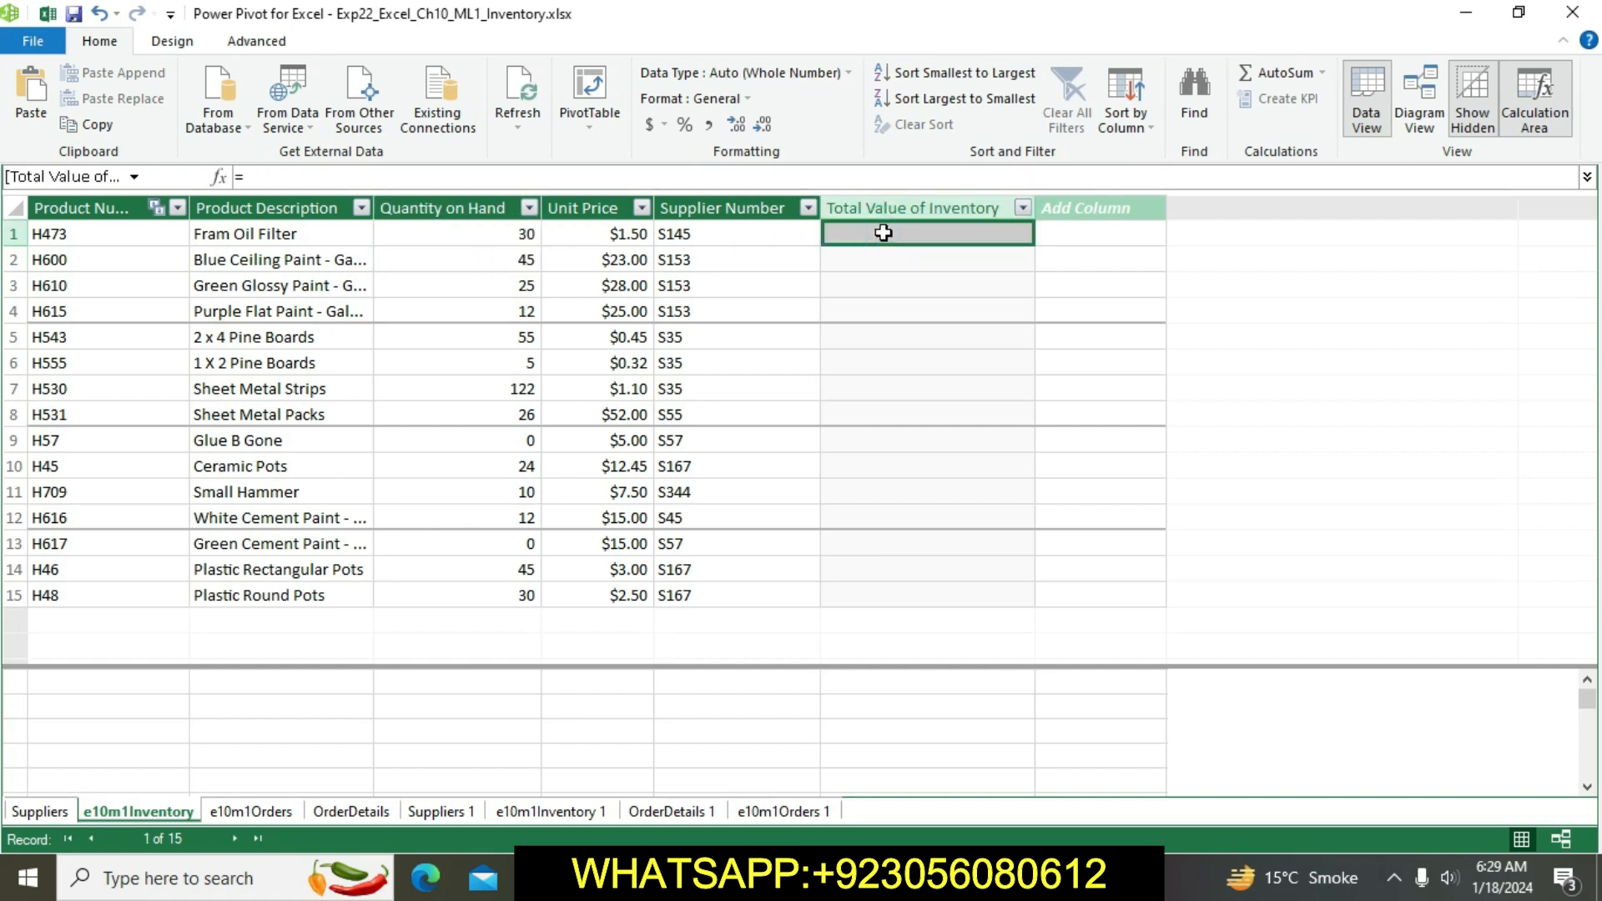
pyautogui.write('=')
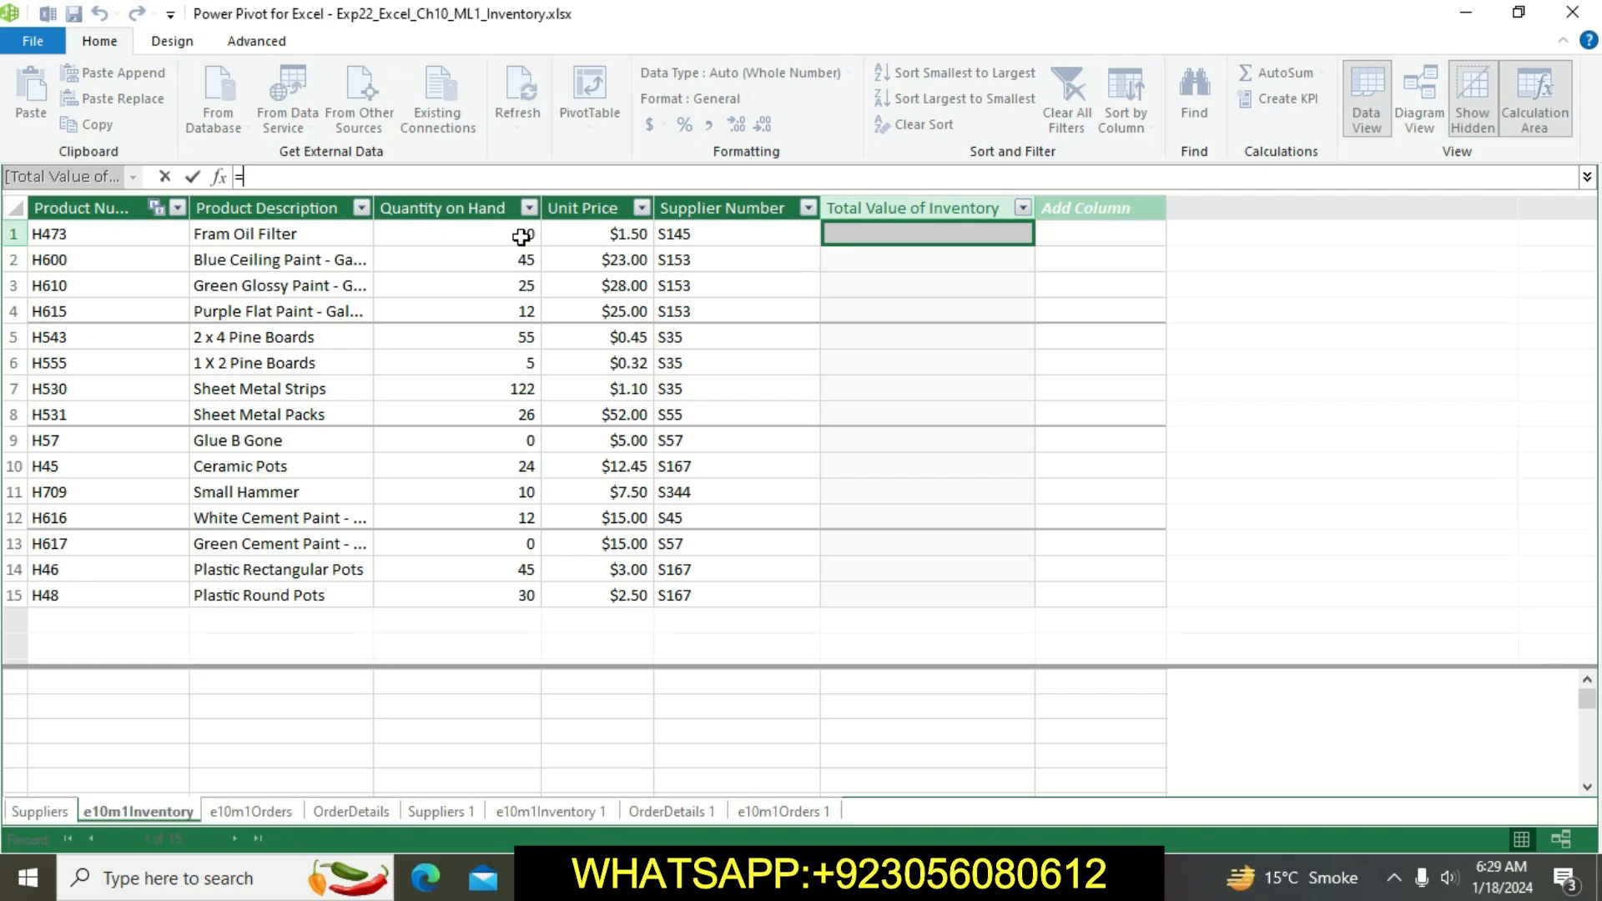
pyautogui.click(488, 232)
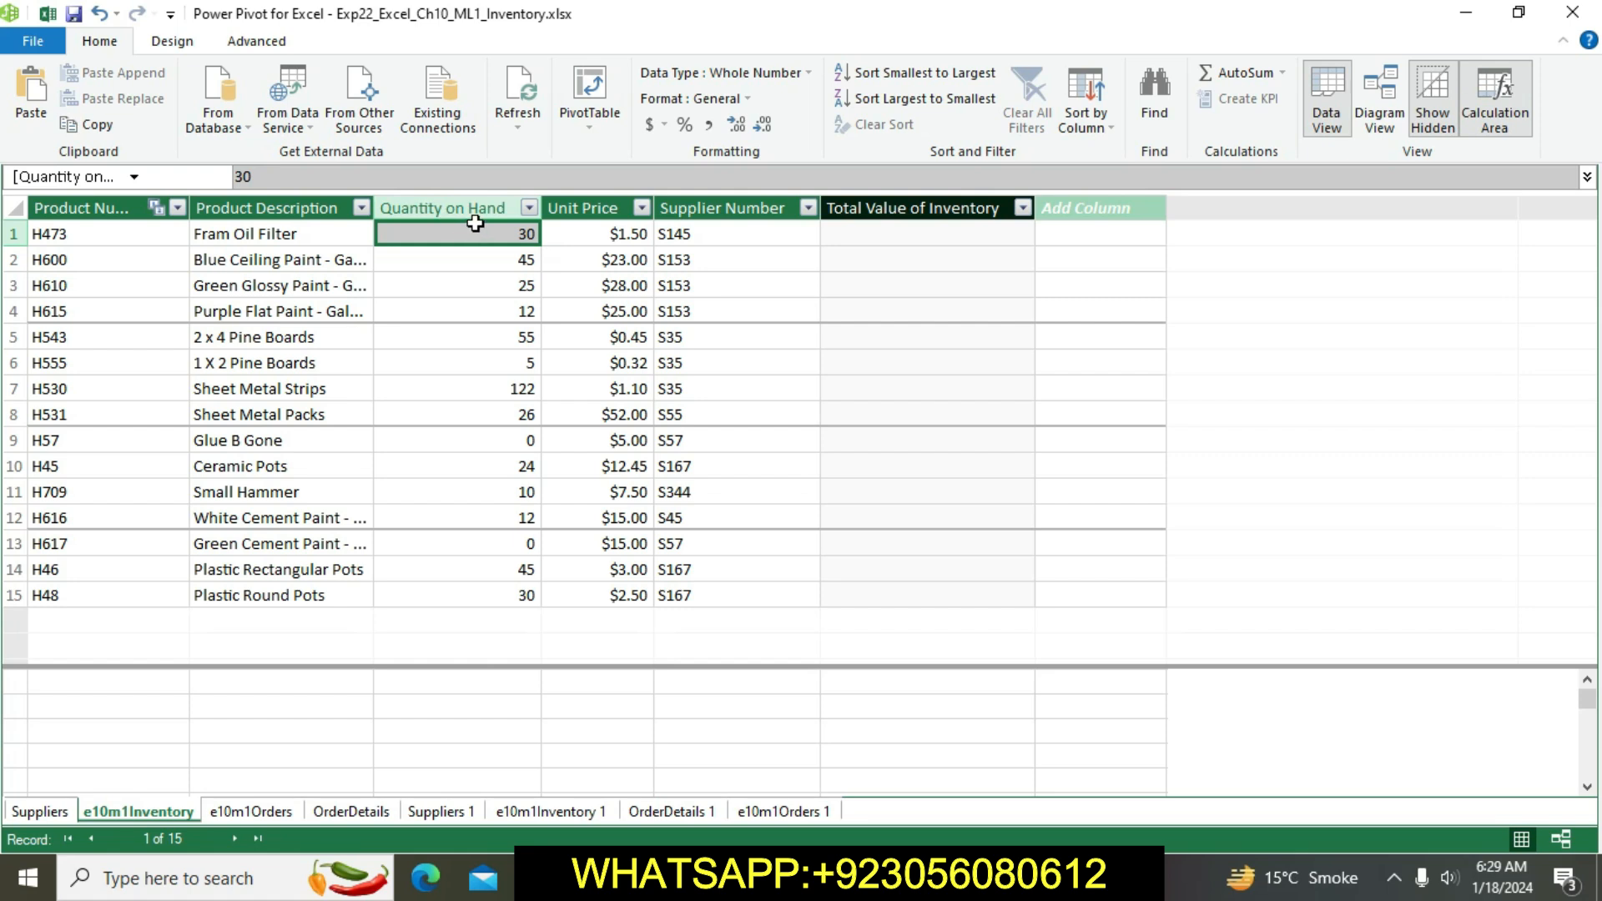
pyautogui.click(472, 211)
pyautogui.click(768, 272)
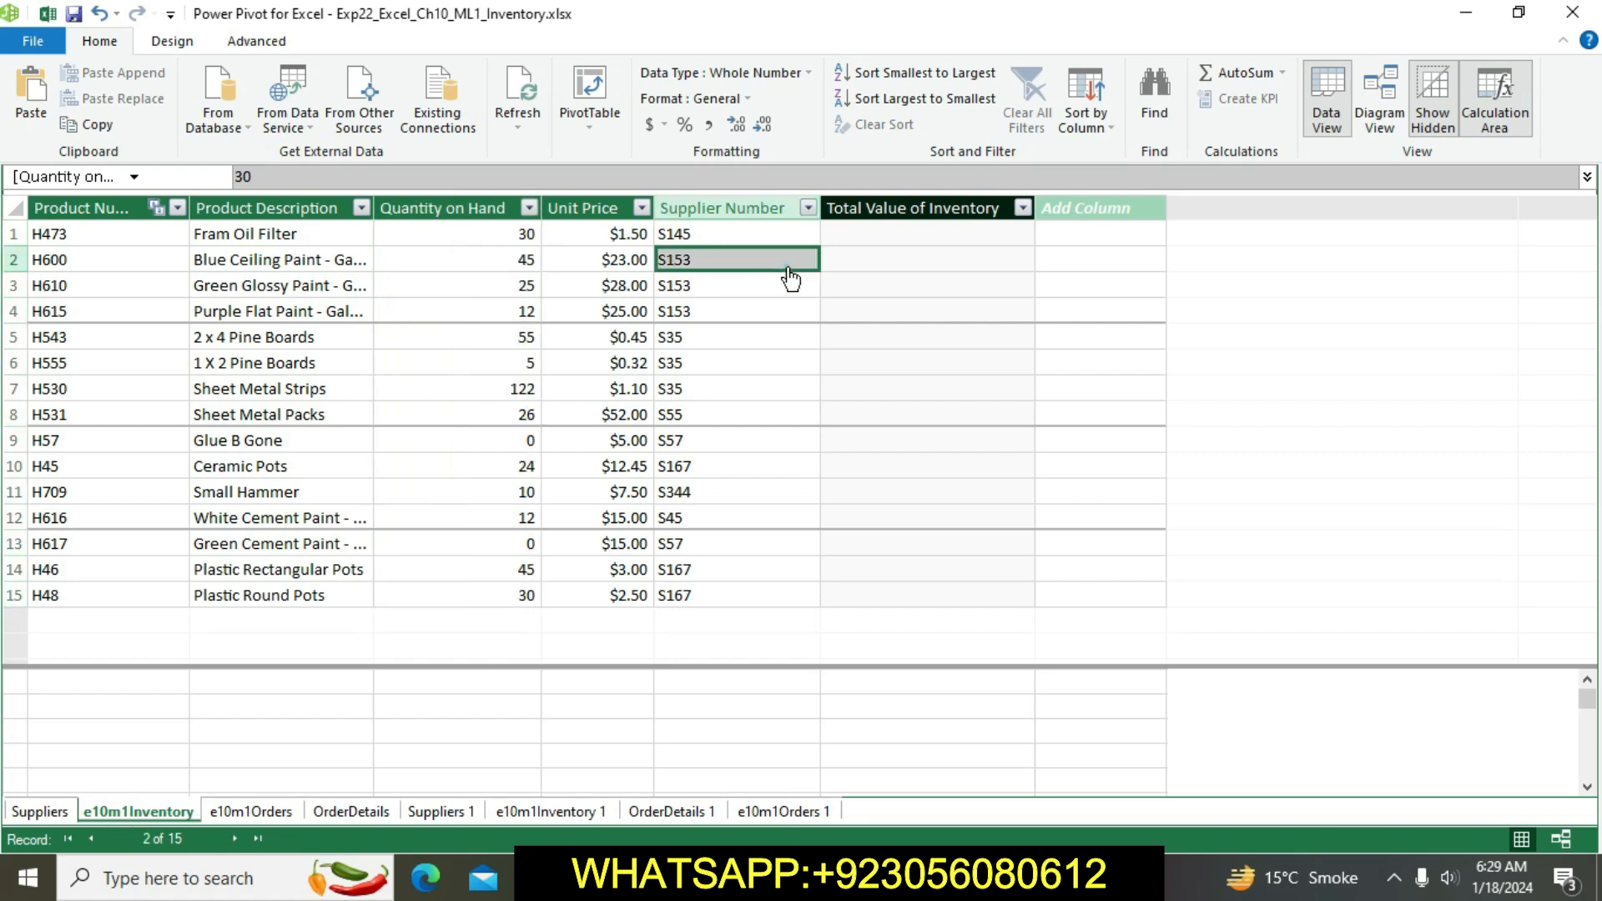
pyautogui.click(867, 210)
pyautogui.click(1078, 286)
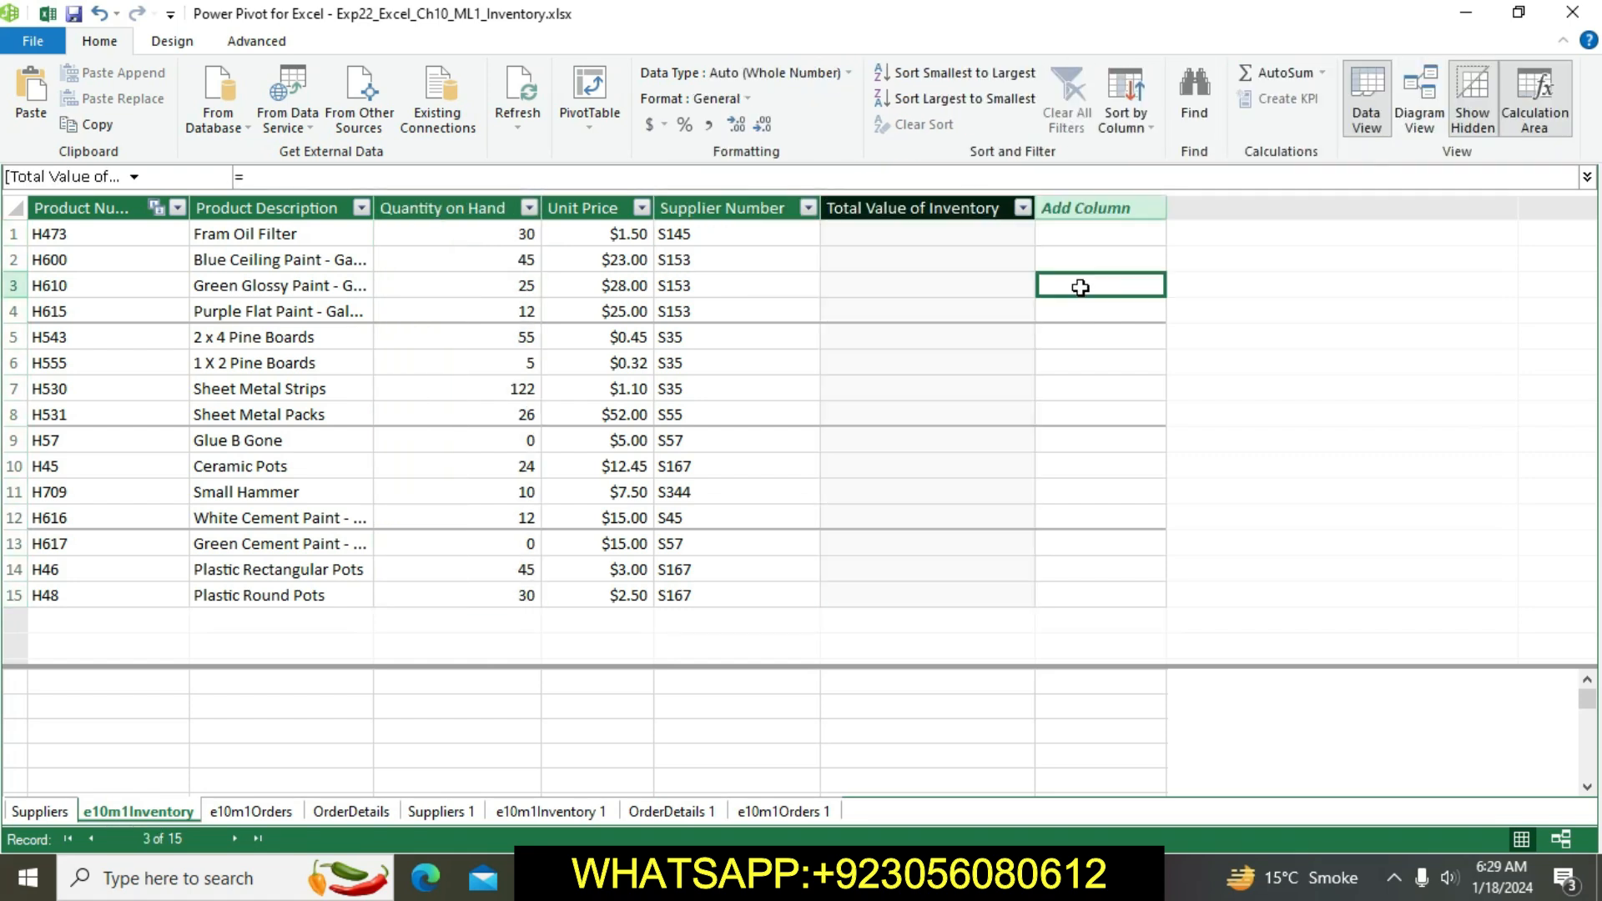
pyautogui.click(988, 233)
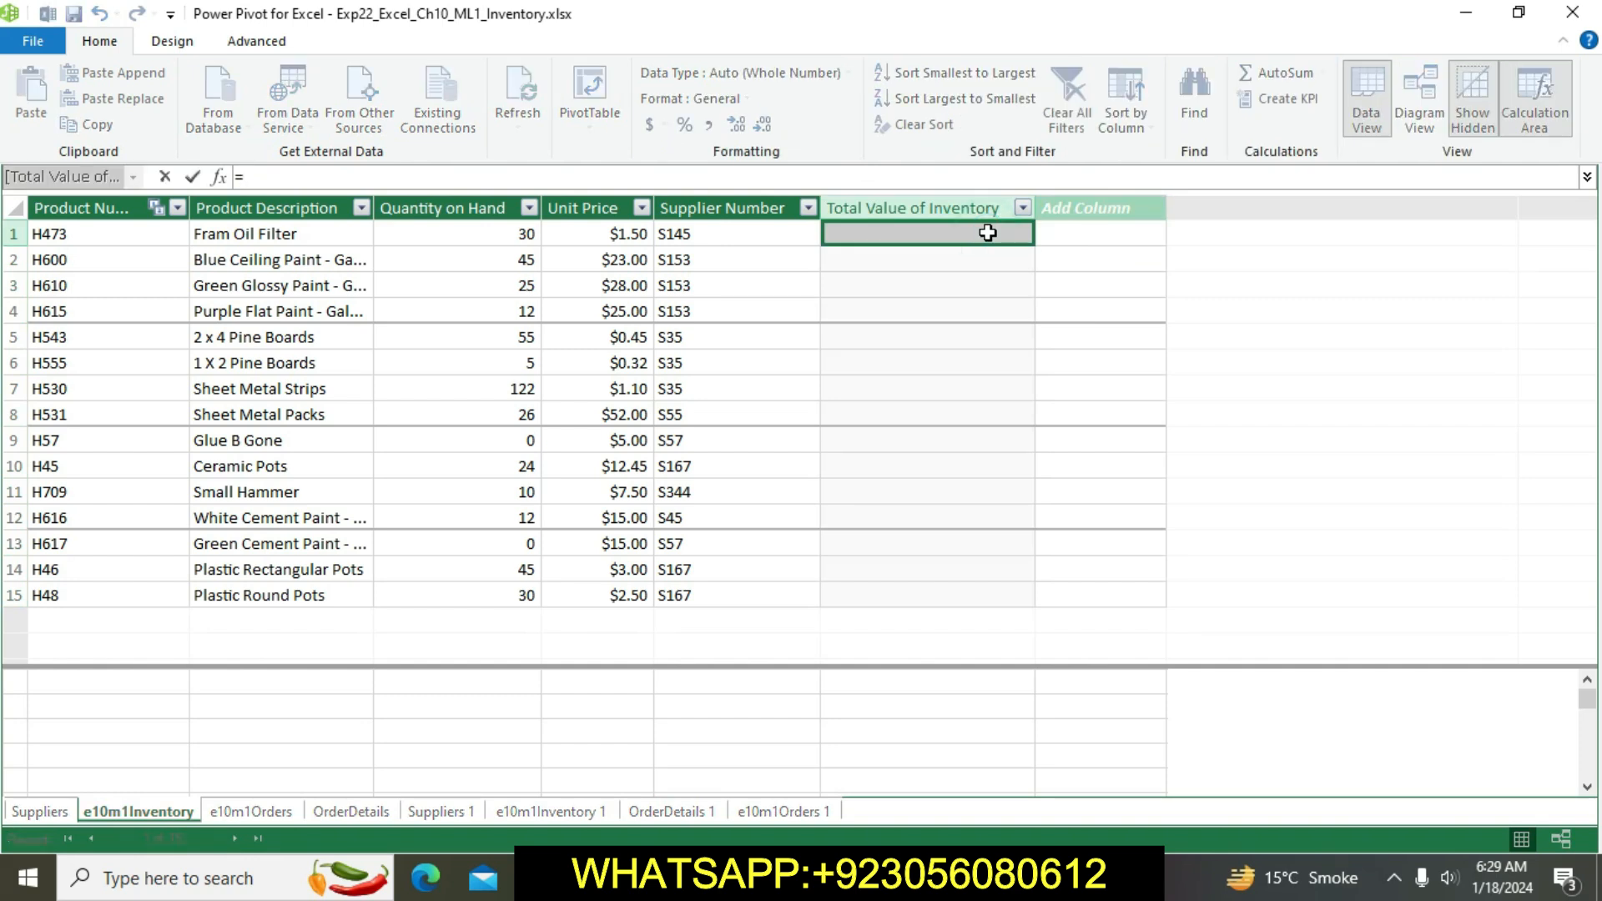
pyautogui.click(472, 210)
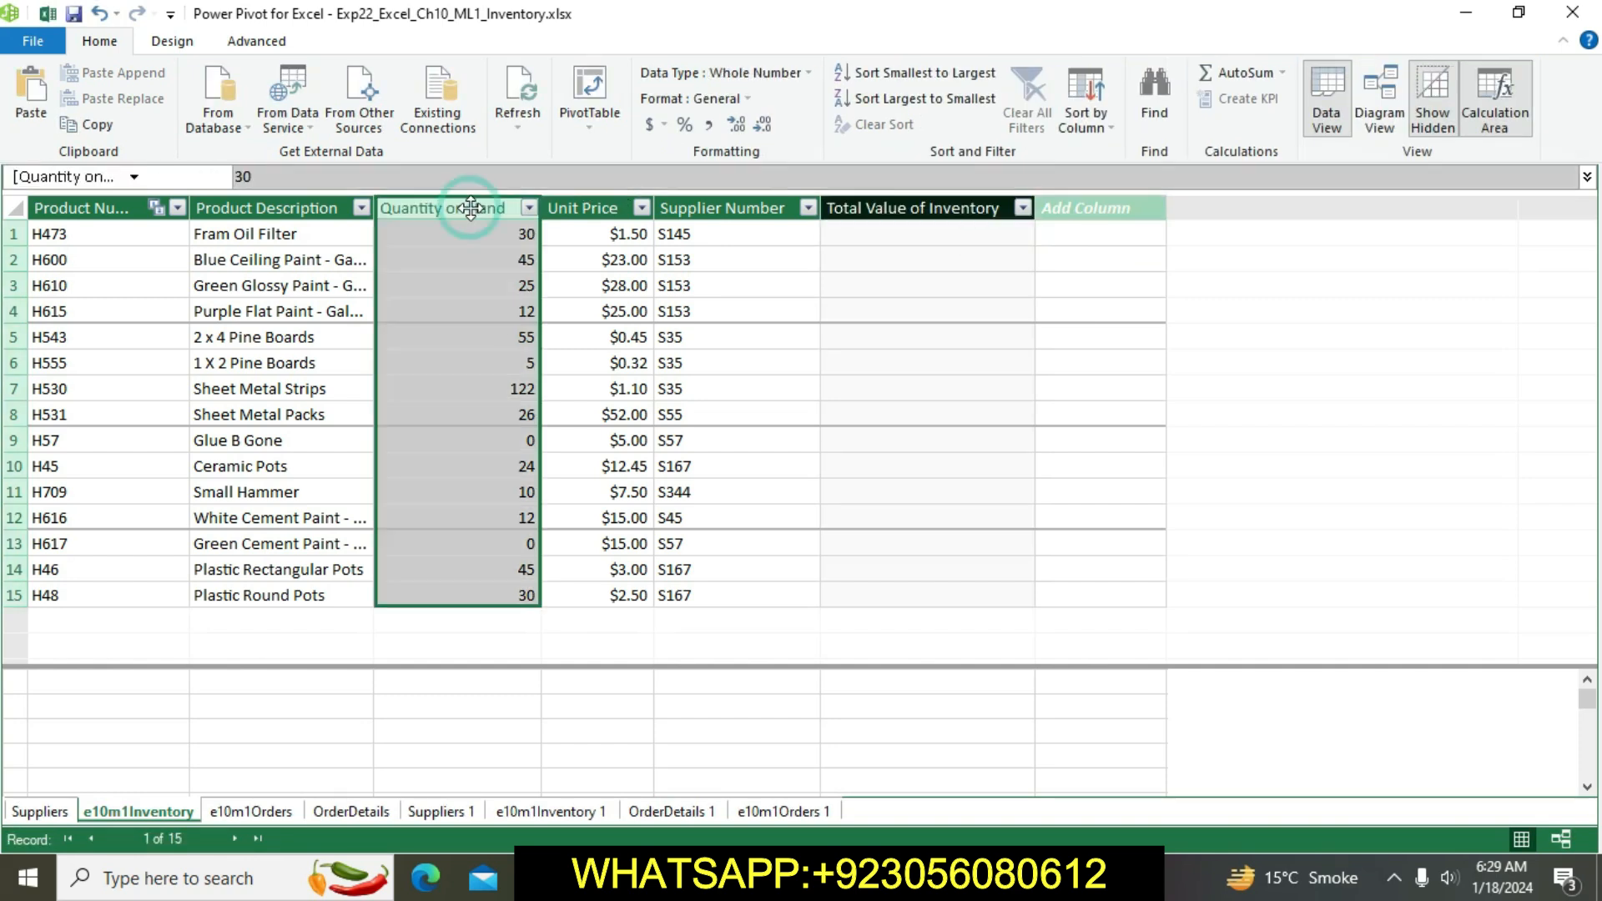
pyautogui.click(912, 236)
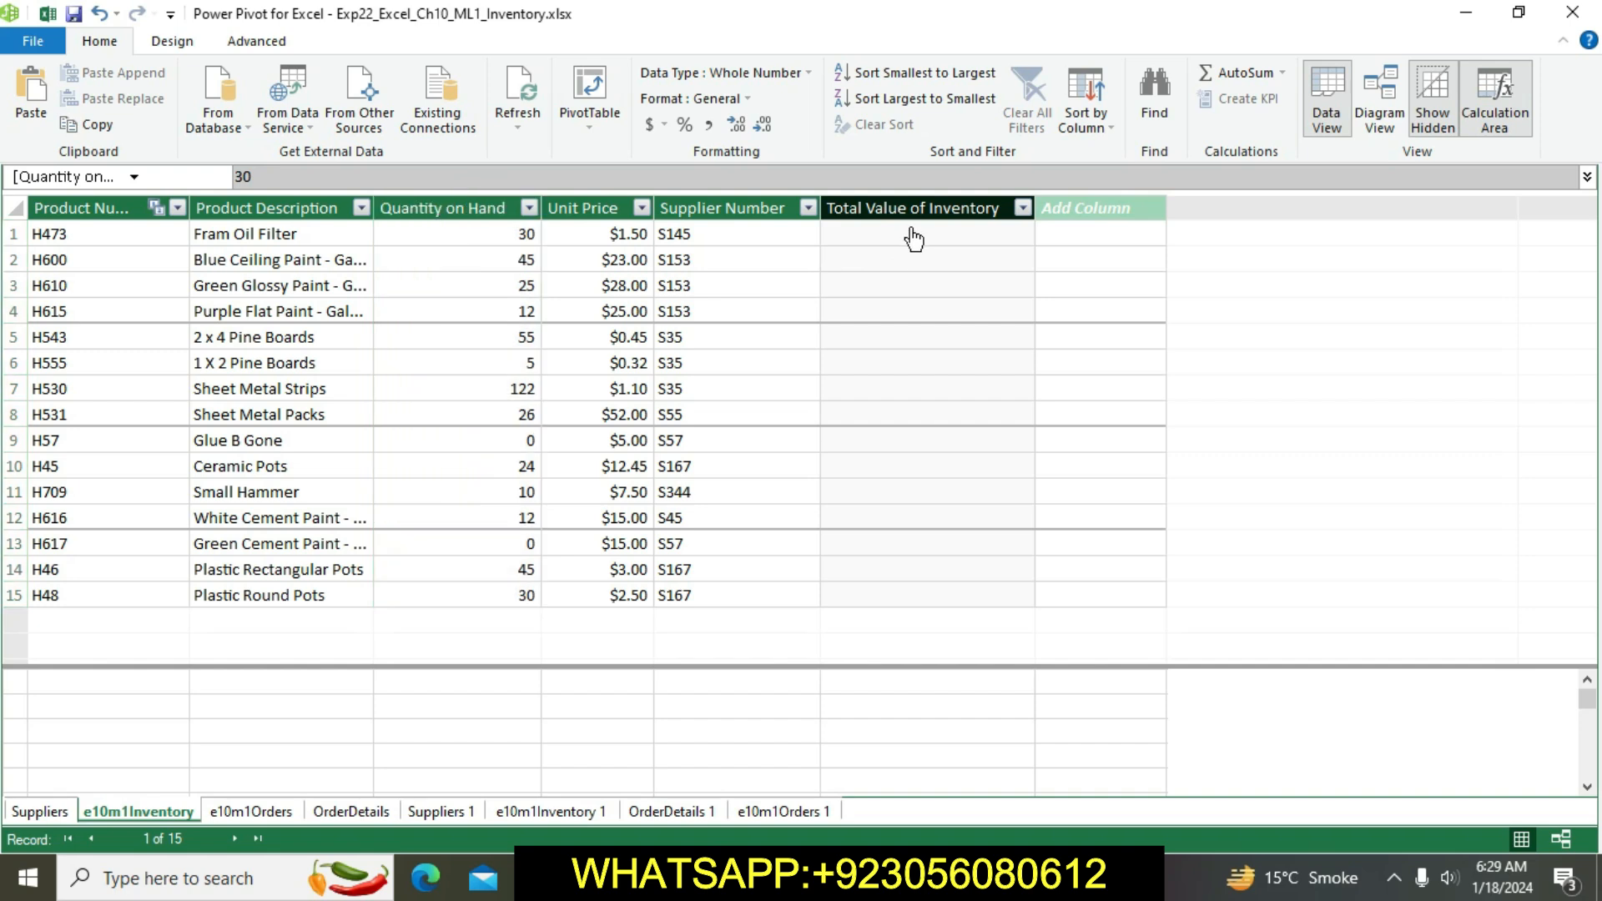
pyautogui.write('=')
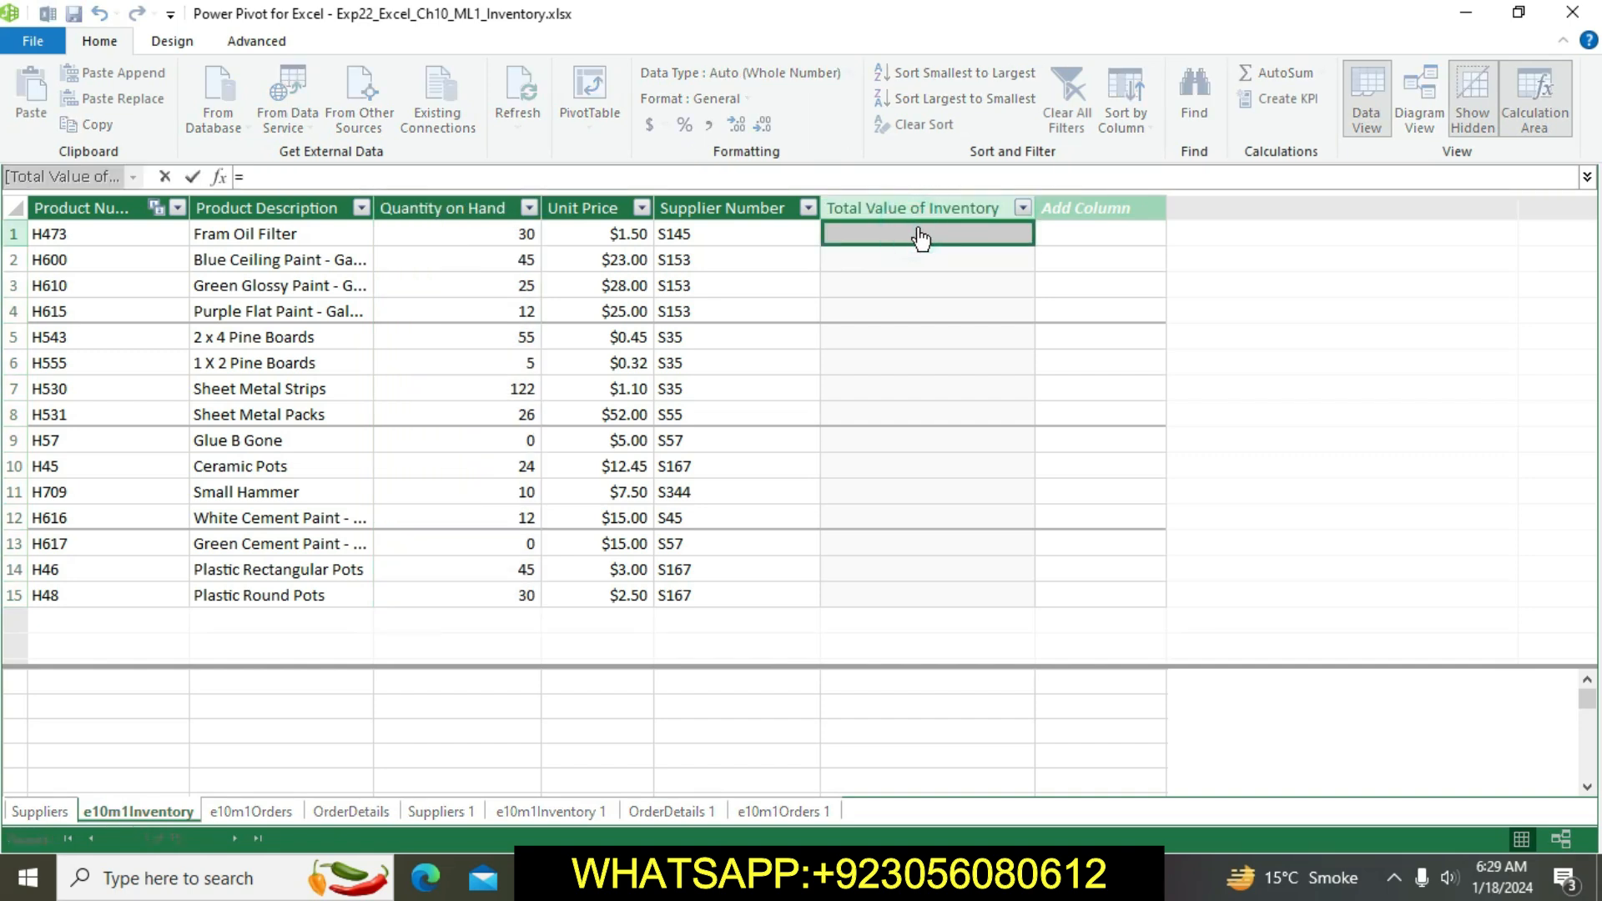
pyautogui.press('Escape')
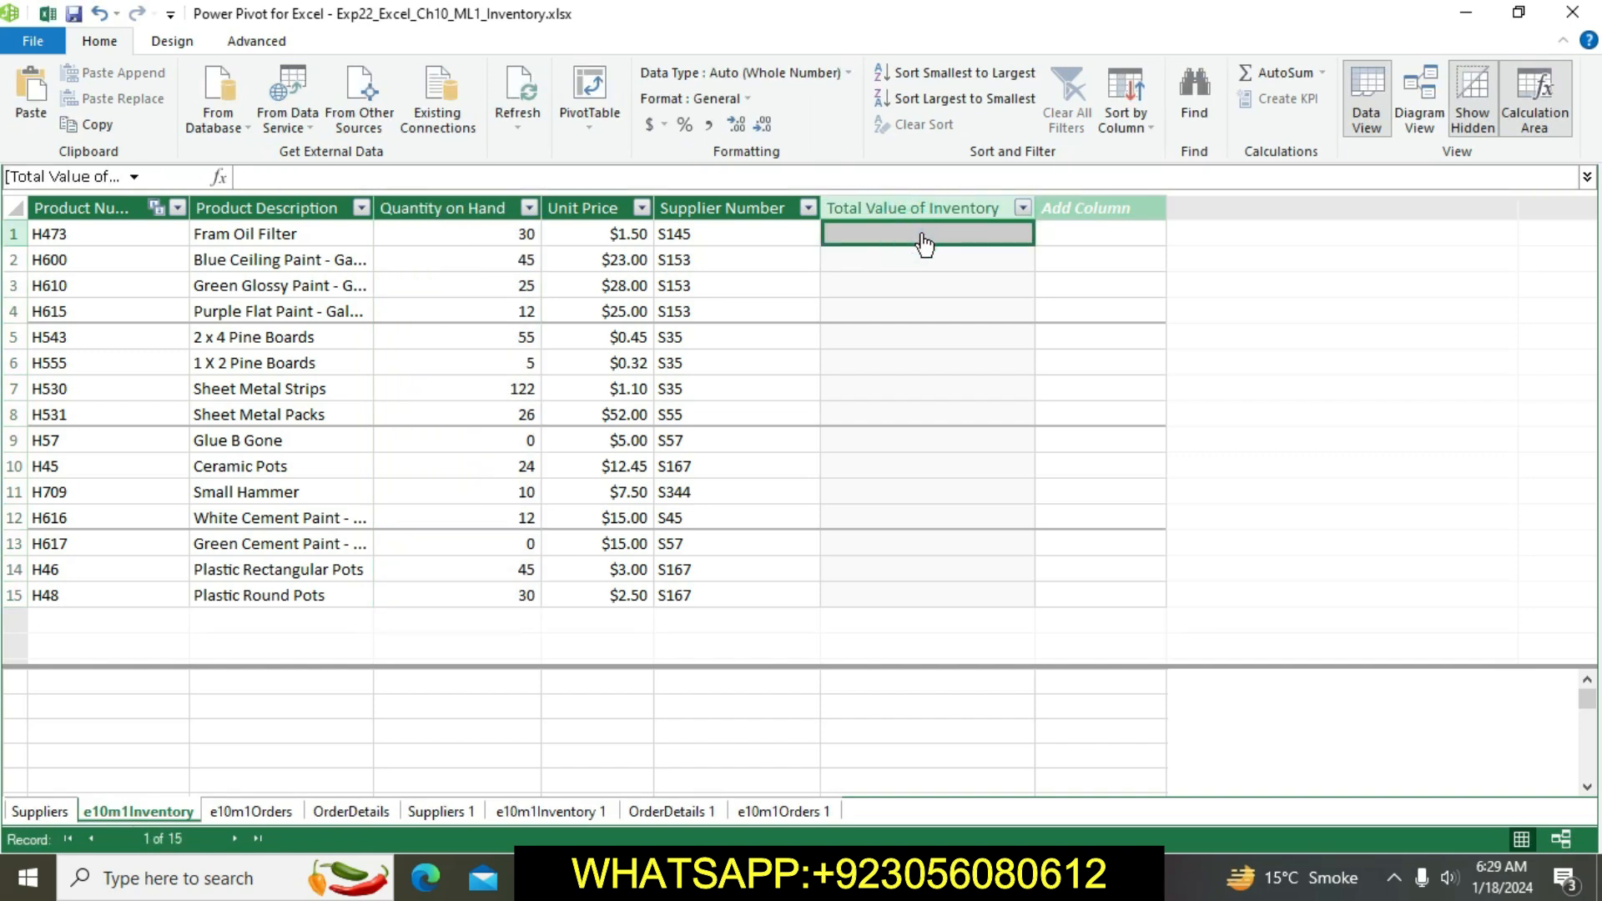
pyautogui.click(966, 281)
pyautogui.click(1109, 261)
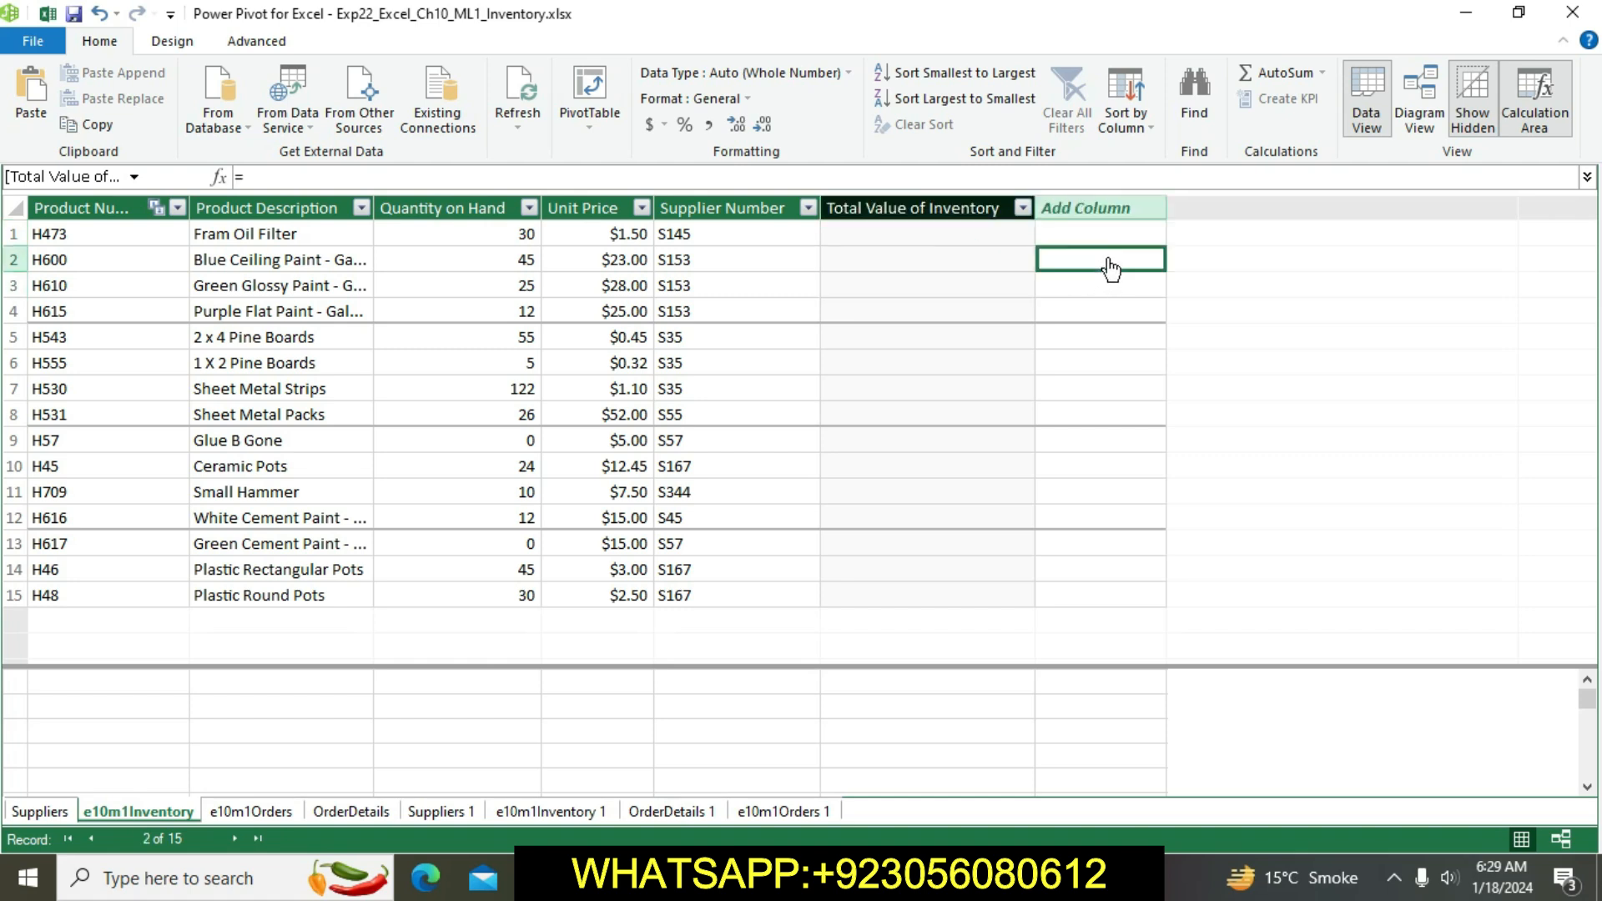
# Step: Recheck step 9 of the Word instructions for the calculated column, and return to the Power Pivot data model
pyautogui.hotkey('alt', 'Tab')
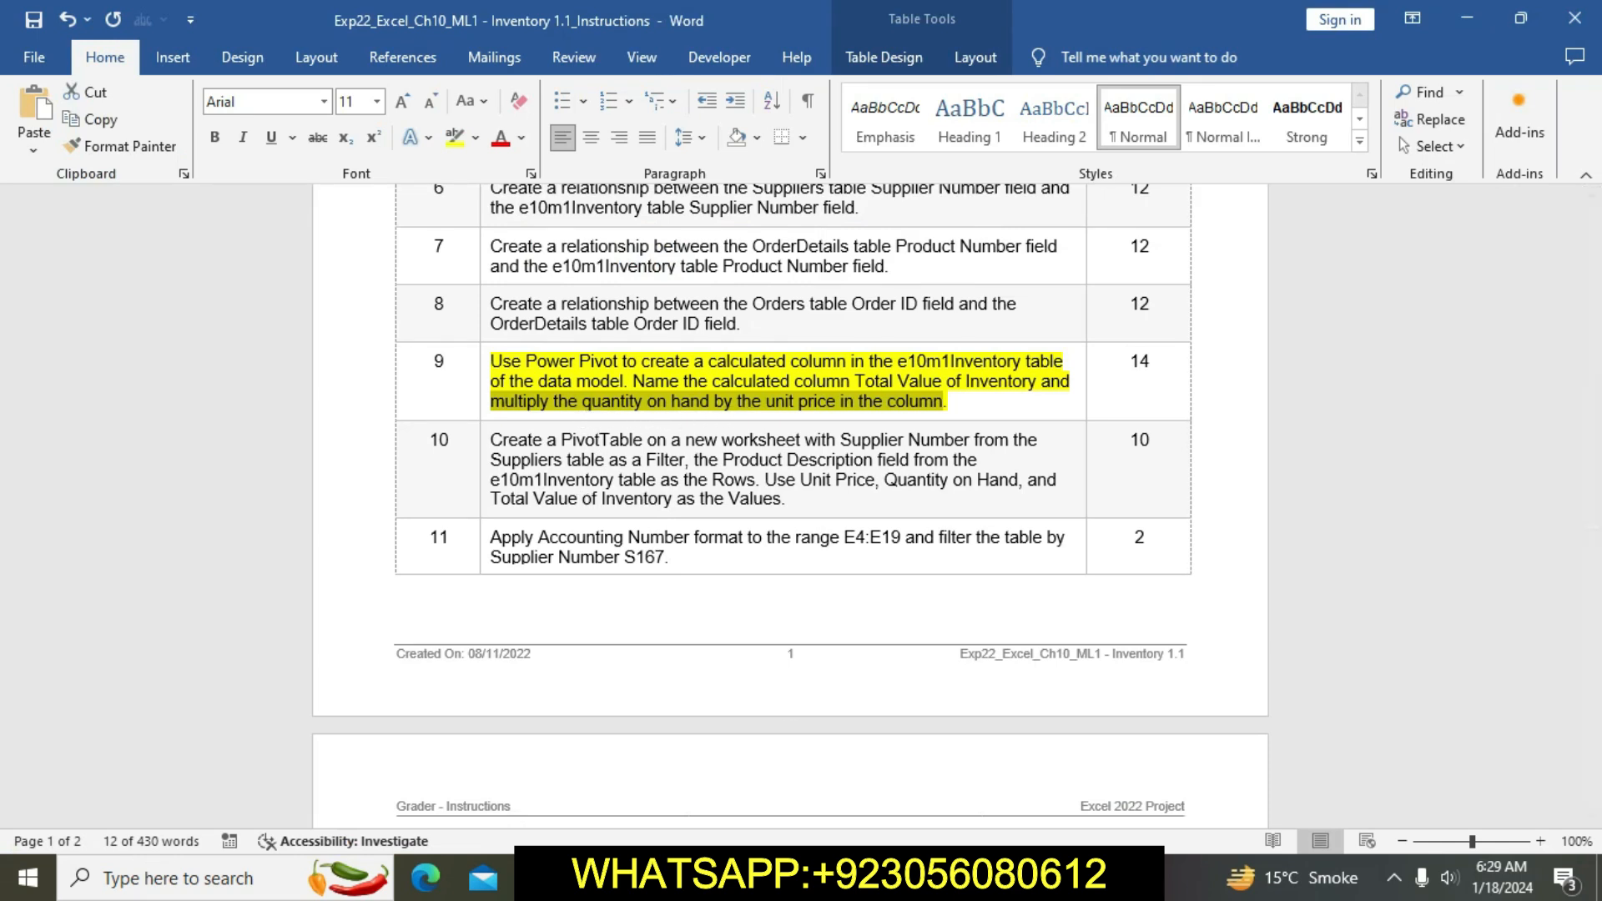
pyautogui.click(771, 879)
pyautogui.click(859, 797)
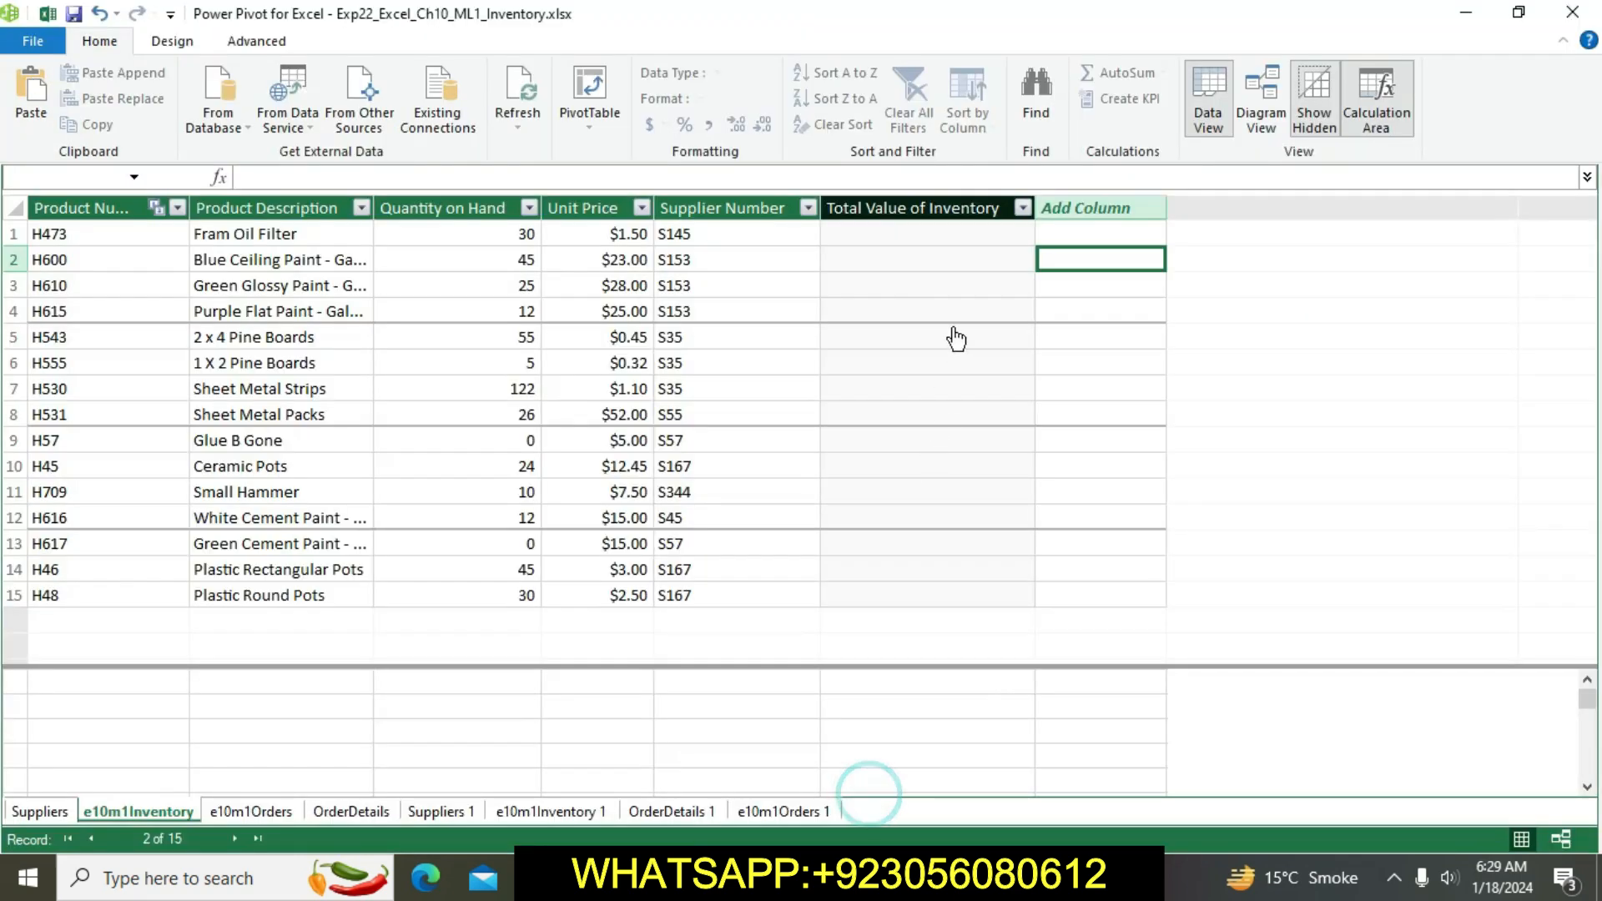
# Step: Fill the Total Value of Inventory column in e10m1Inventory with the formula =[Quantity on Hand]*[Unit Price]
pyautogui.click(937, 236)
pyautogui.write('=')
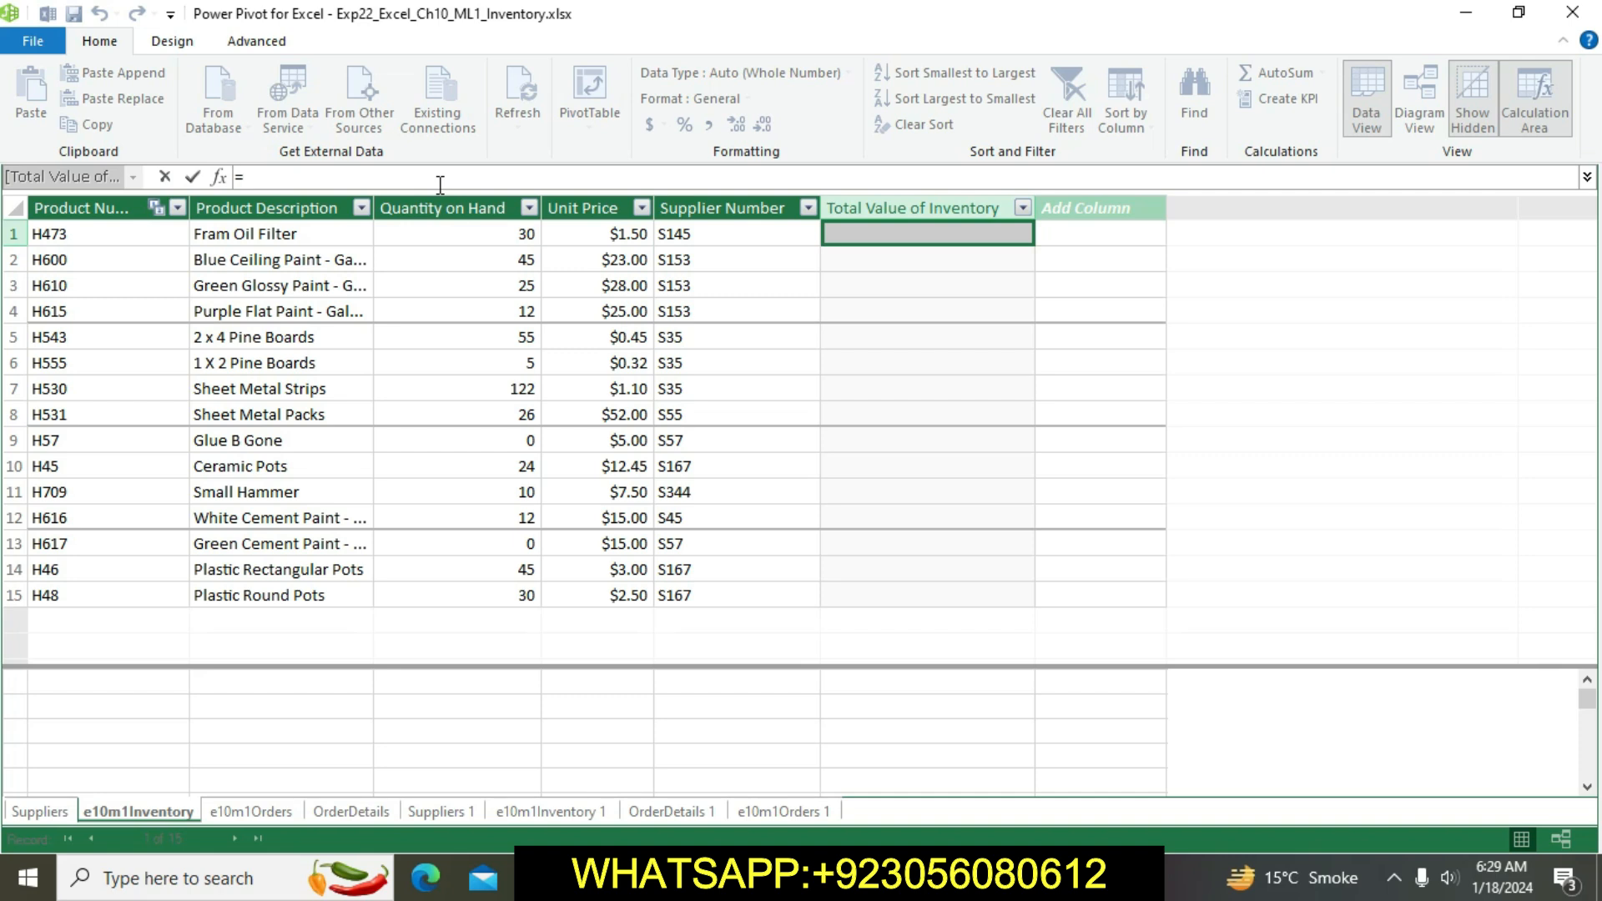
pyautogui.write('Q')
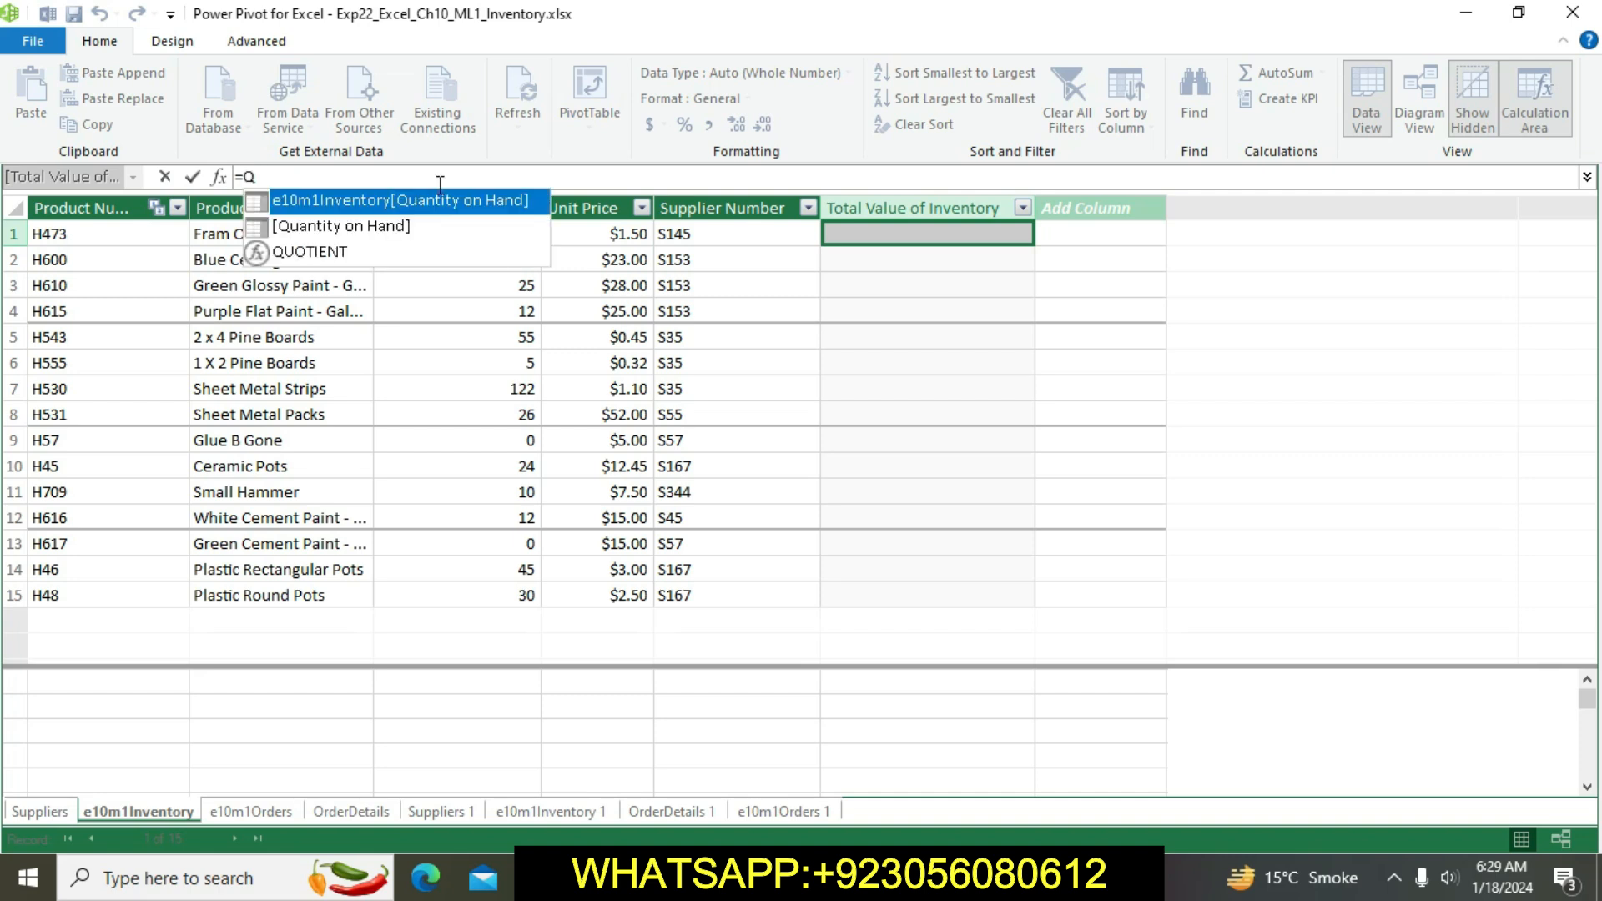
pyautogui.doubleClick(391, 226)
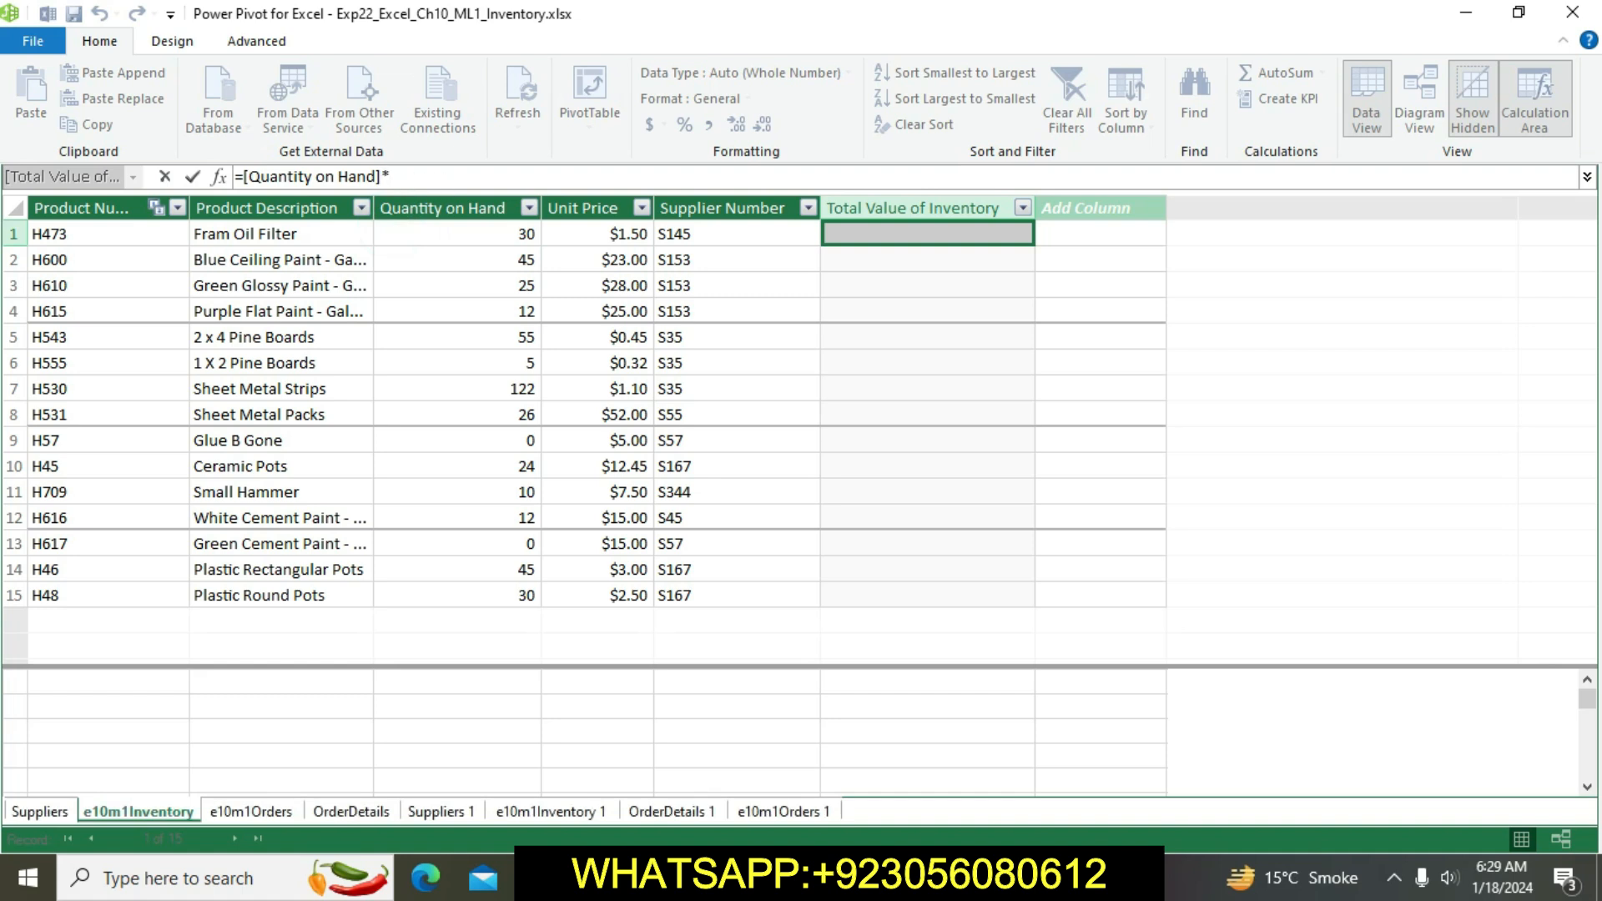
pyautogui.write('UN')
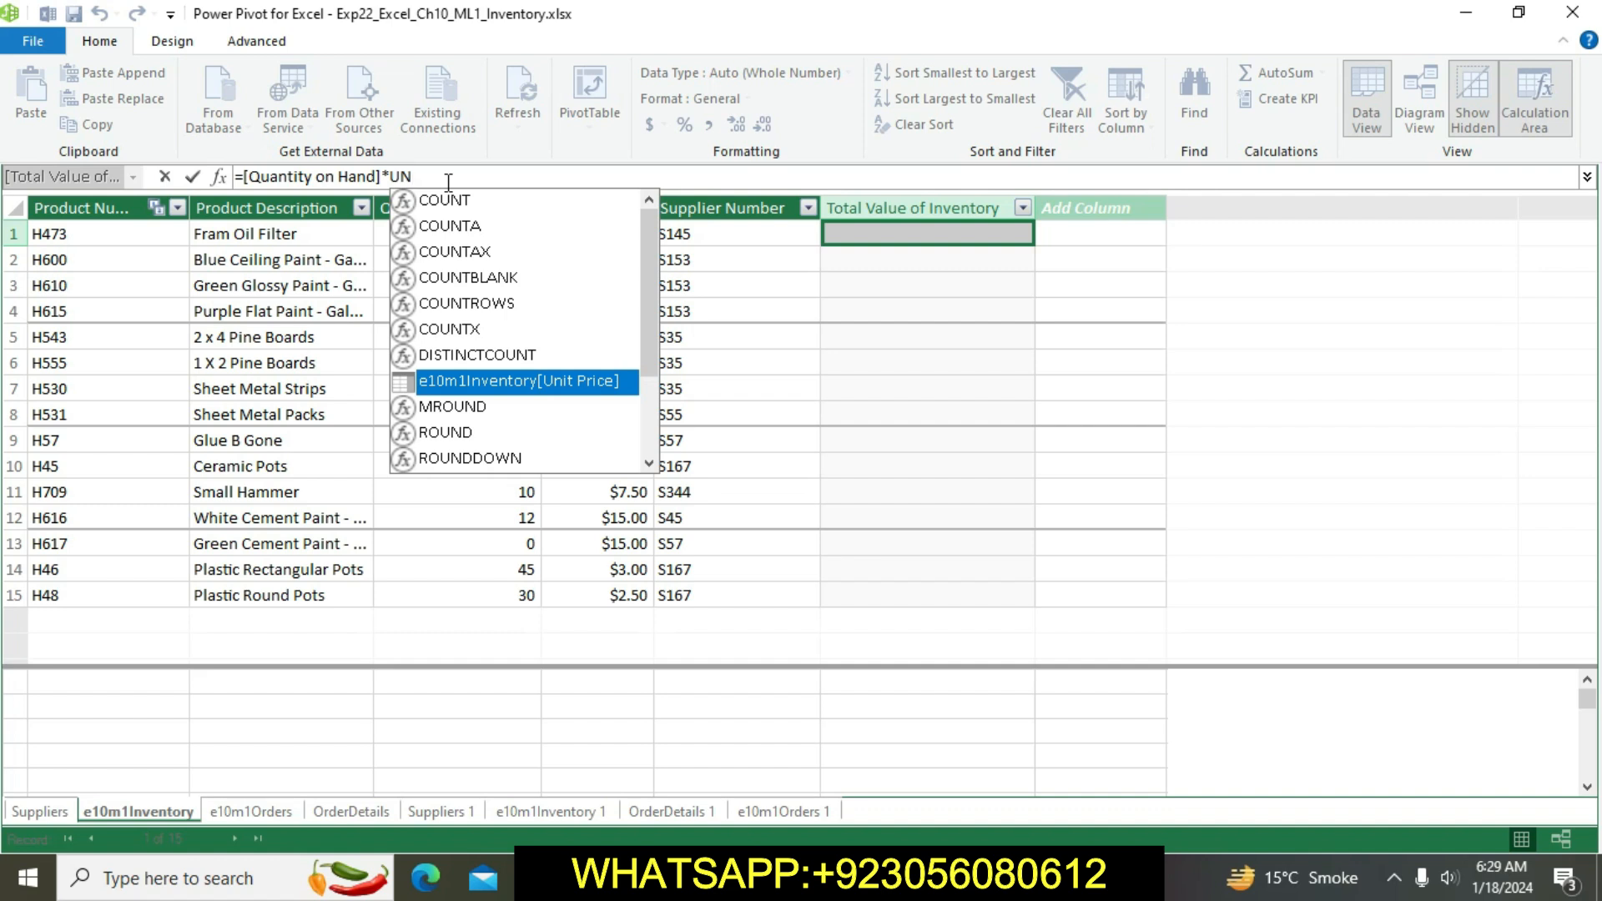
pyautogui.write('i')
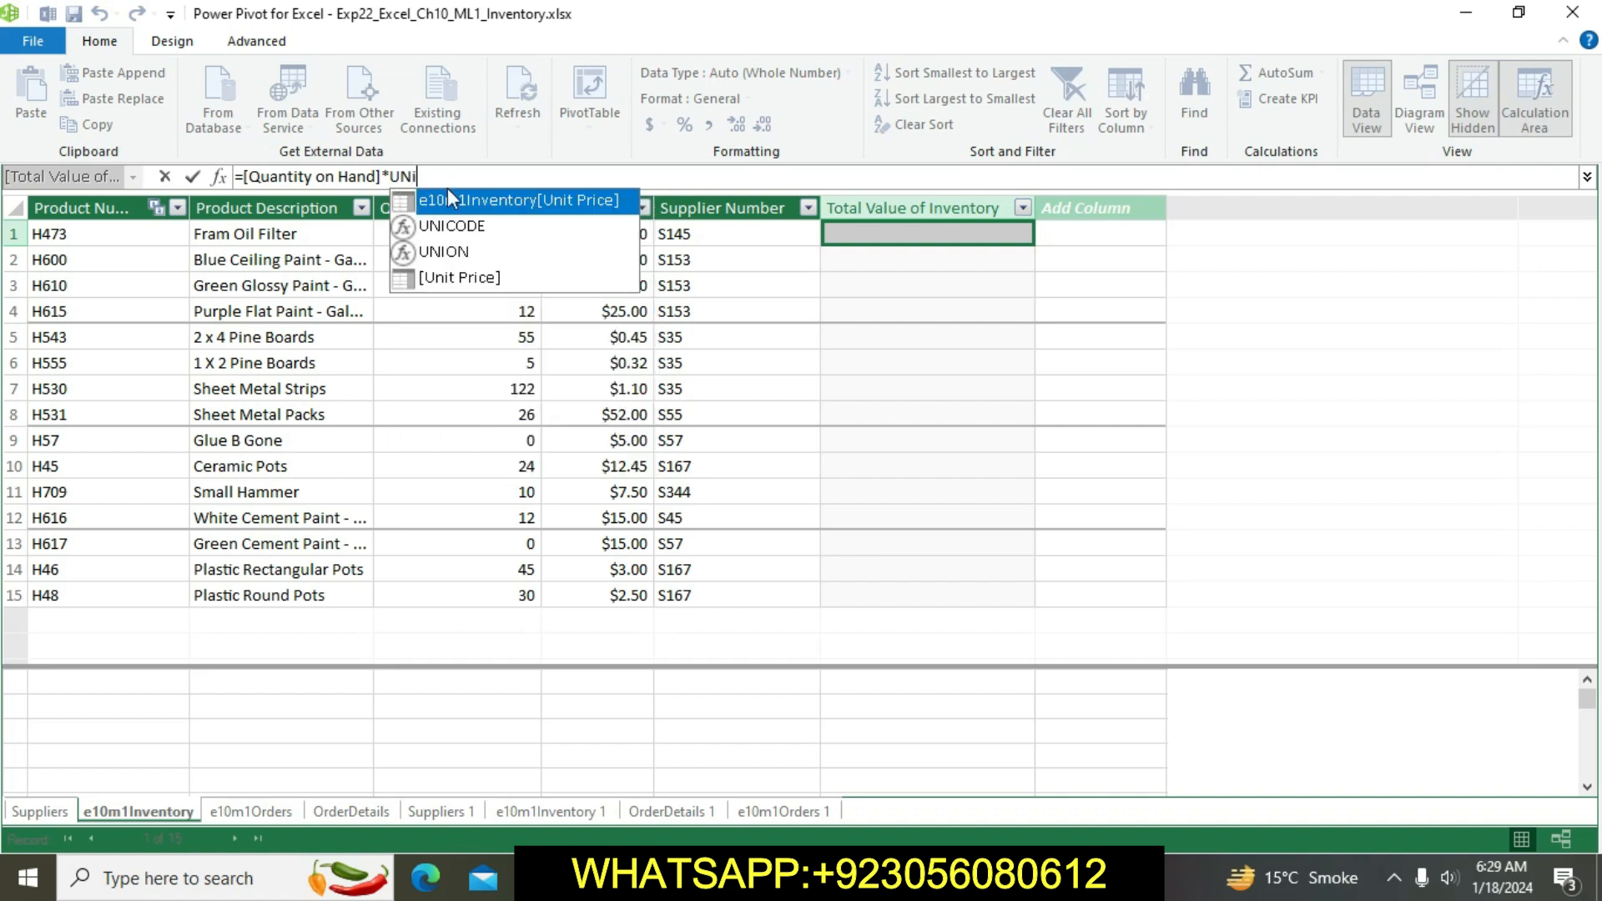
pyautogui.doubleClick(460, 279)
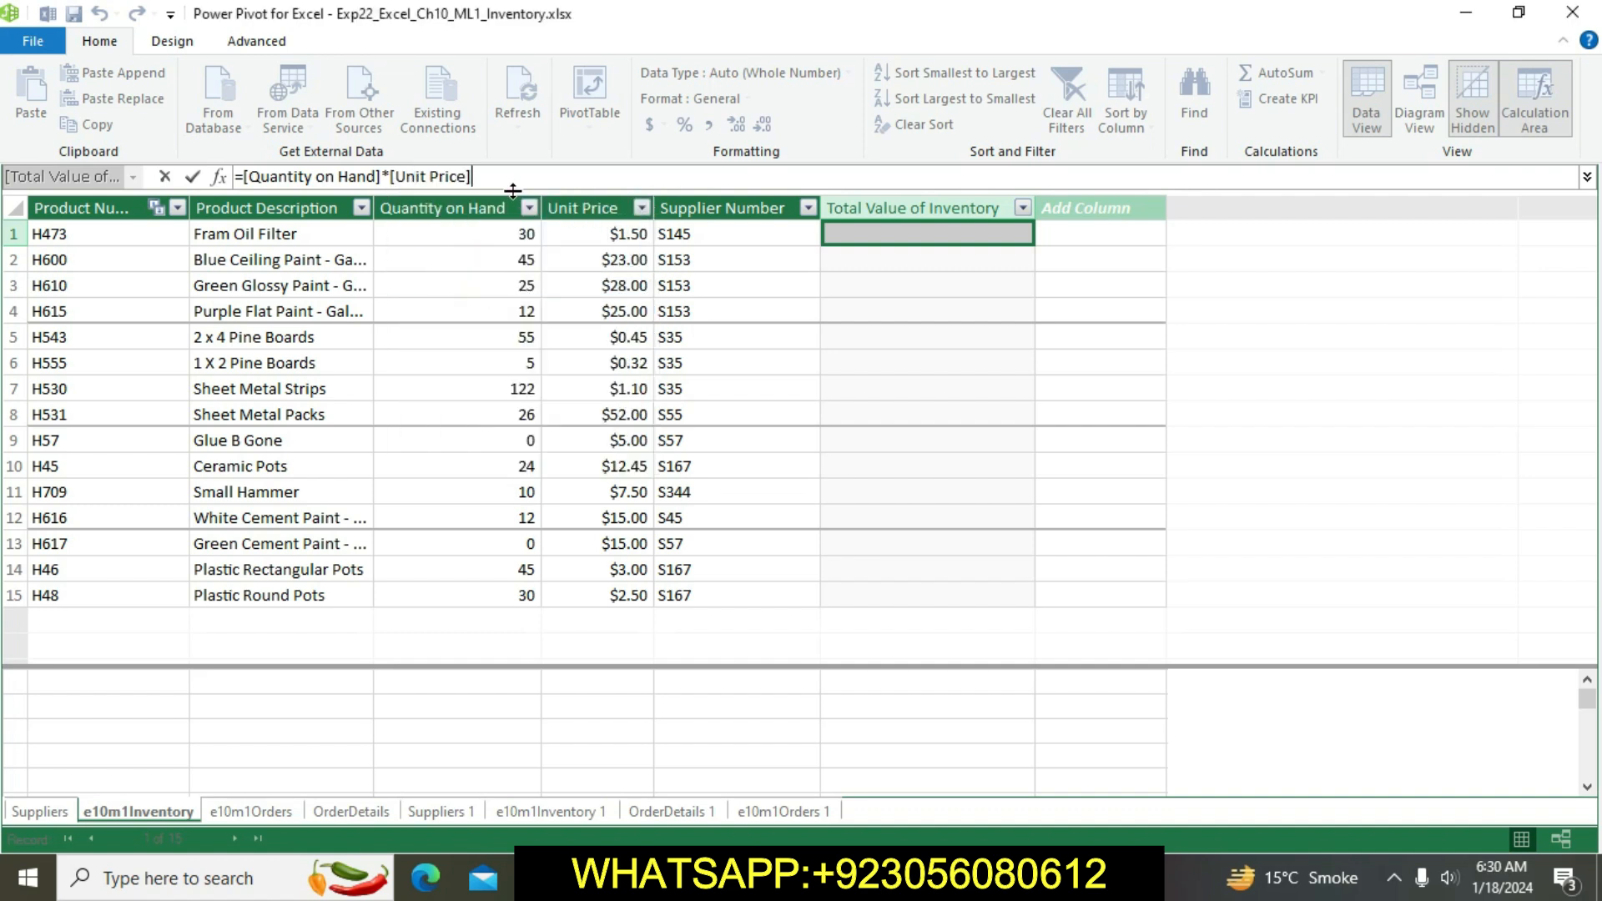
pyautogui.press('Return')
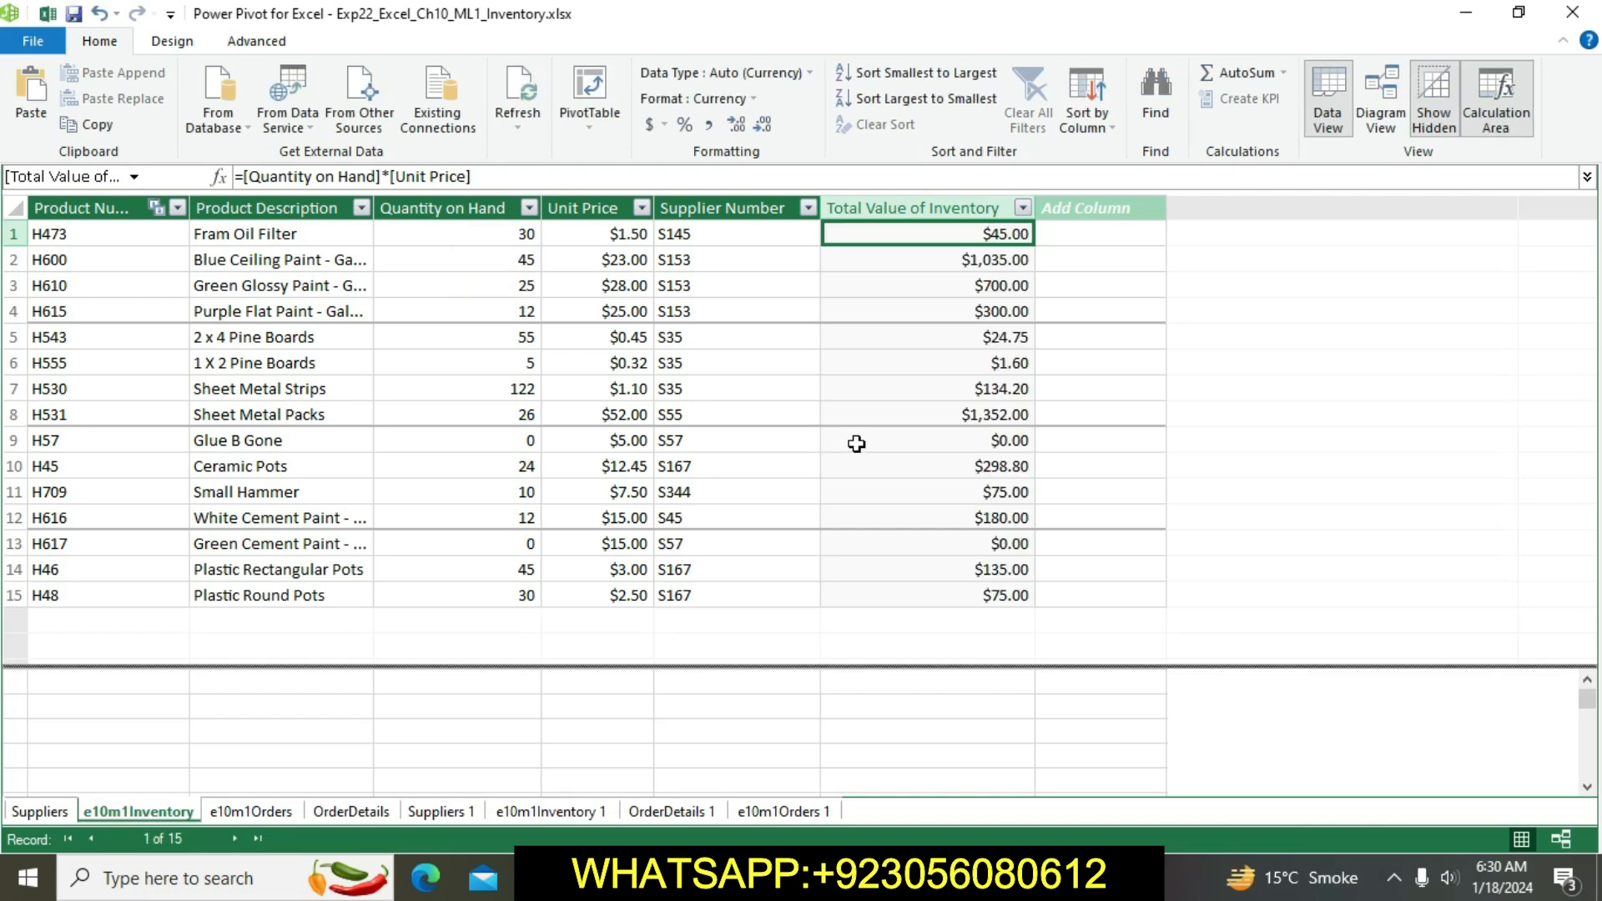
pyautogui.click(1048, 387)
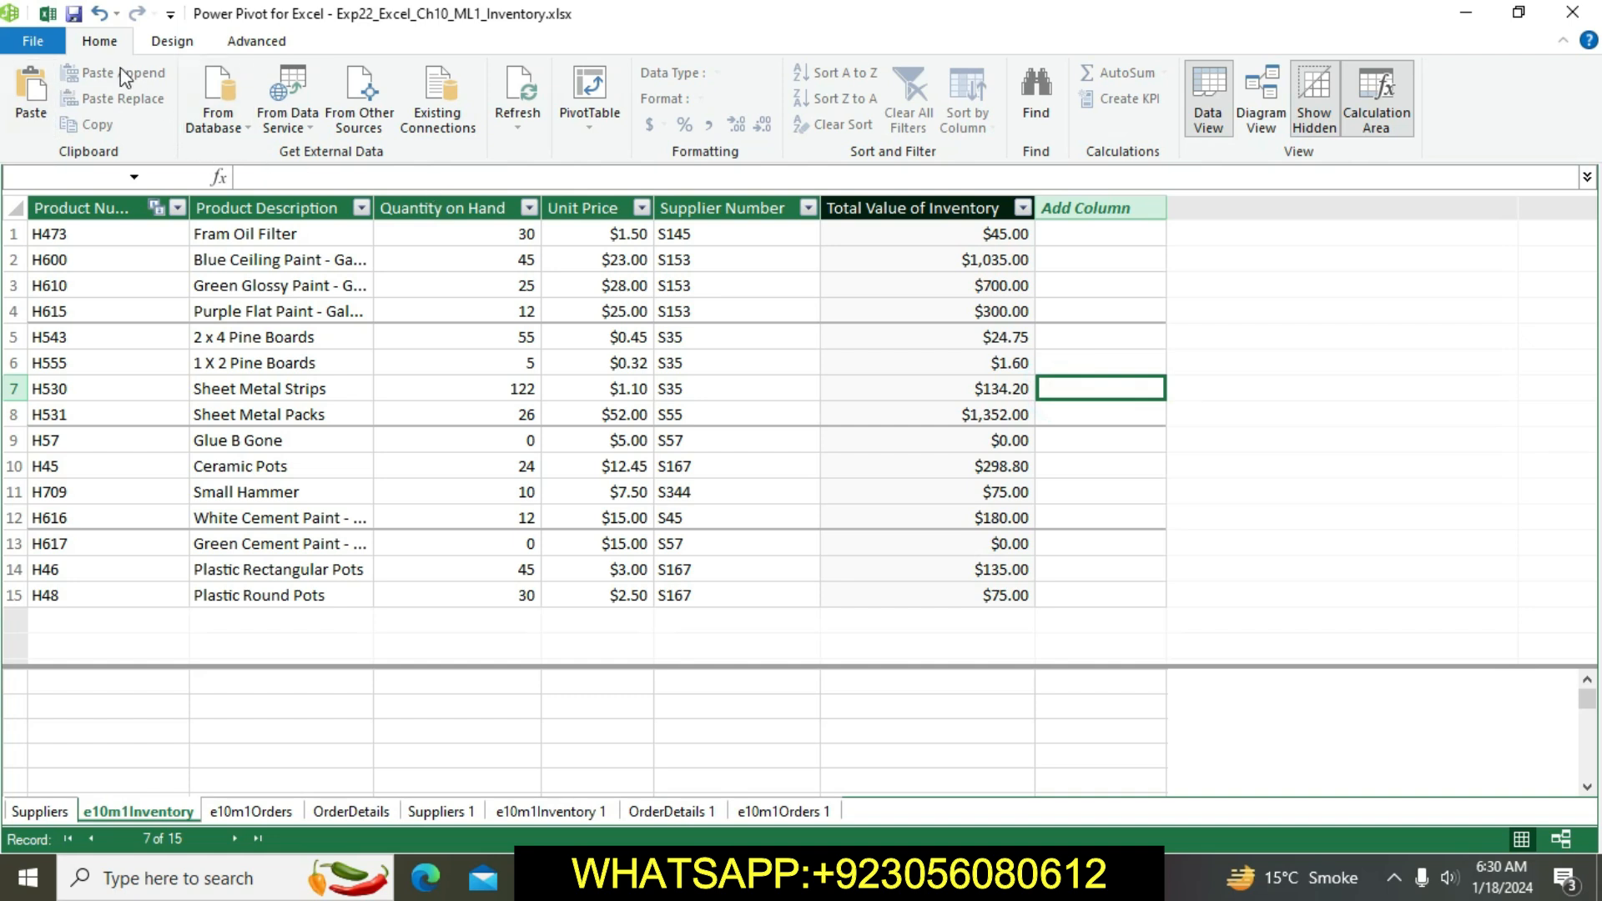
pyautogui.click(67, 41)
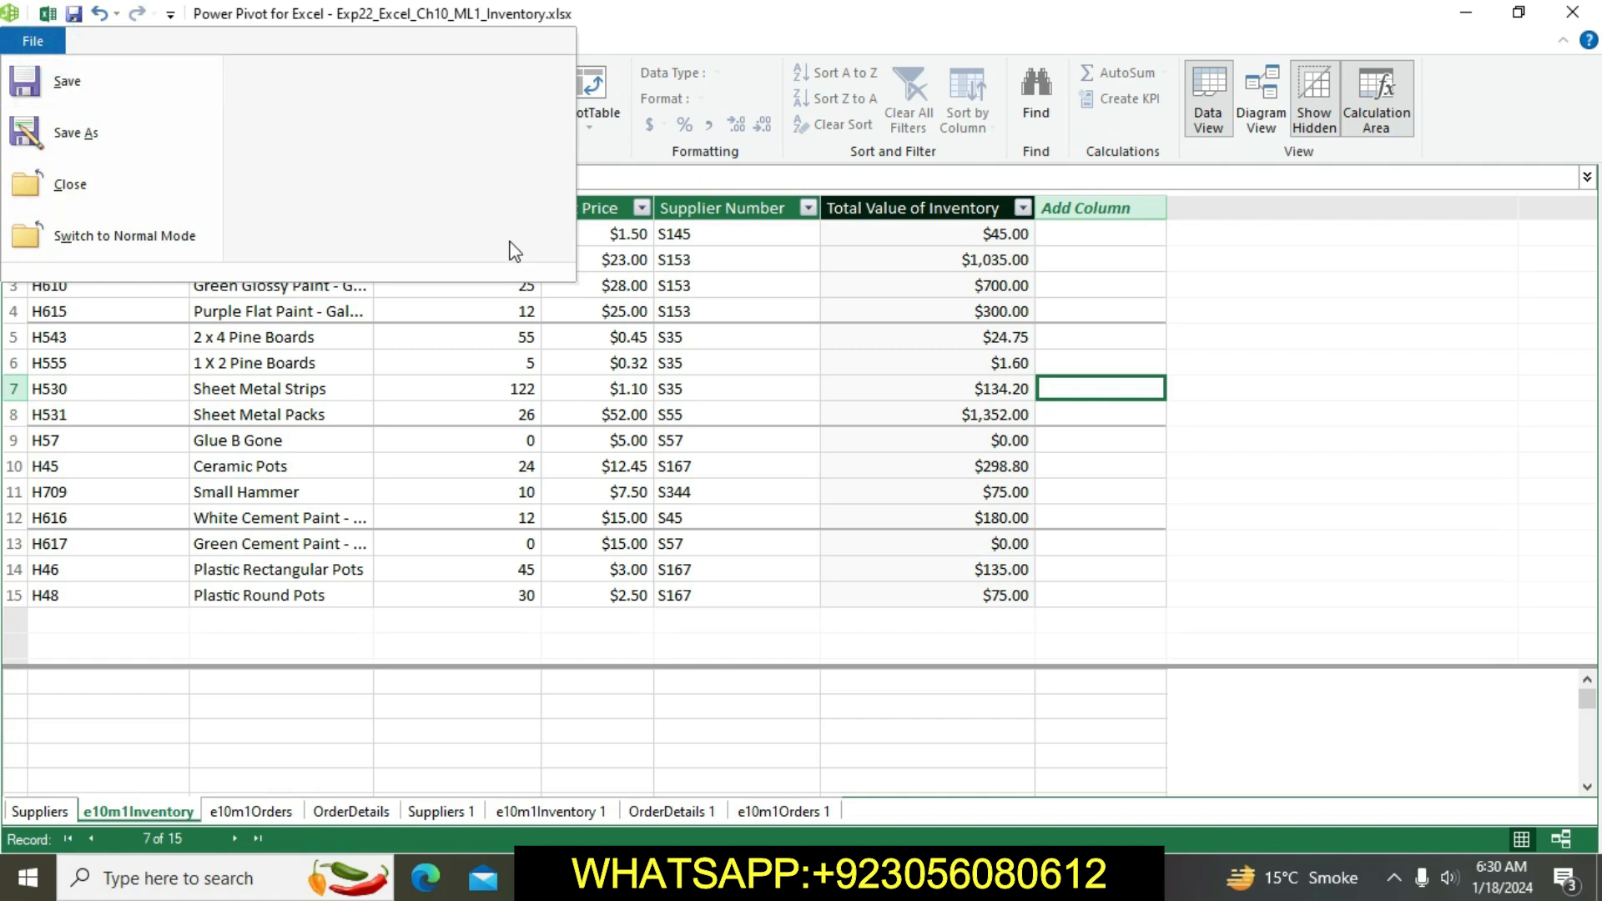
pyautogui.click(667, 342)
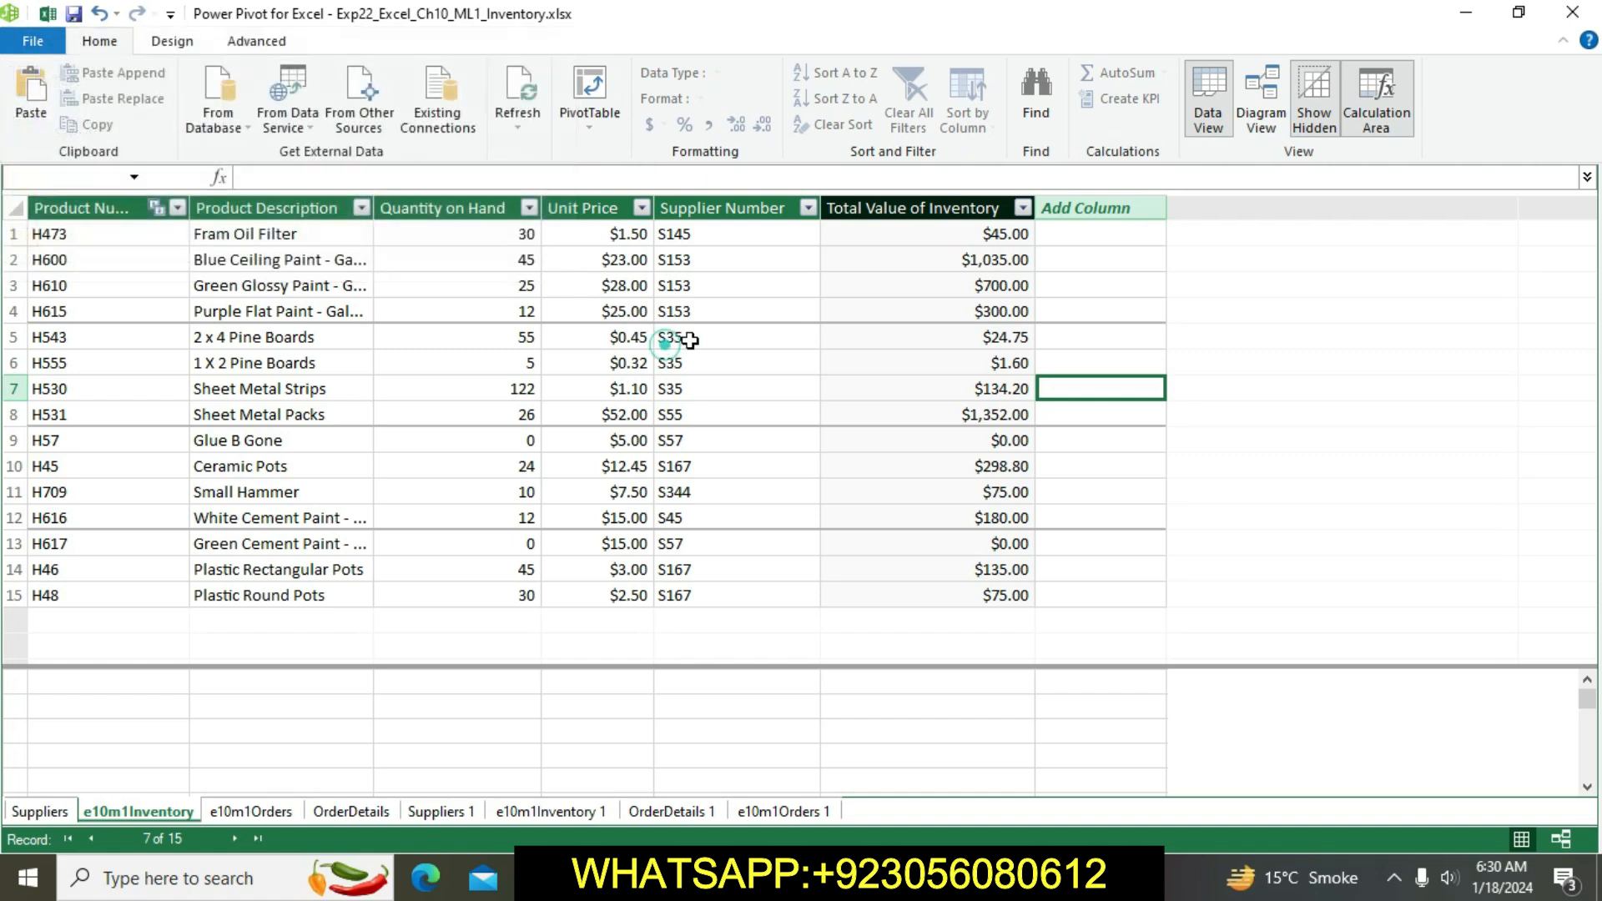
pyautogui.click(1246, 410)
pyautogui.click(250, 124)
pyautogui.click(779, 288)
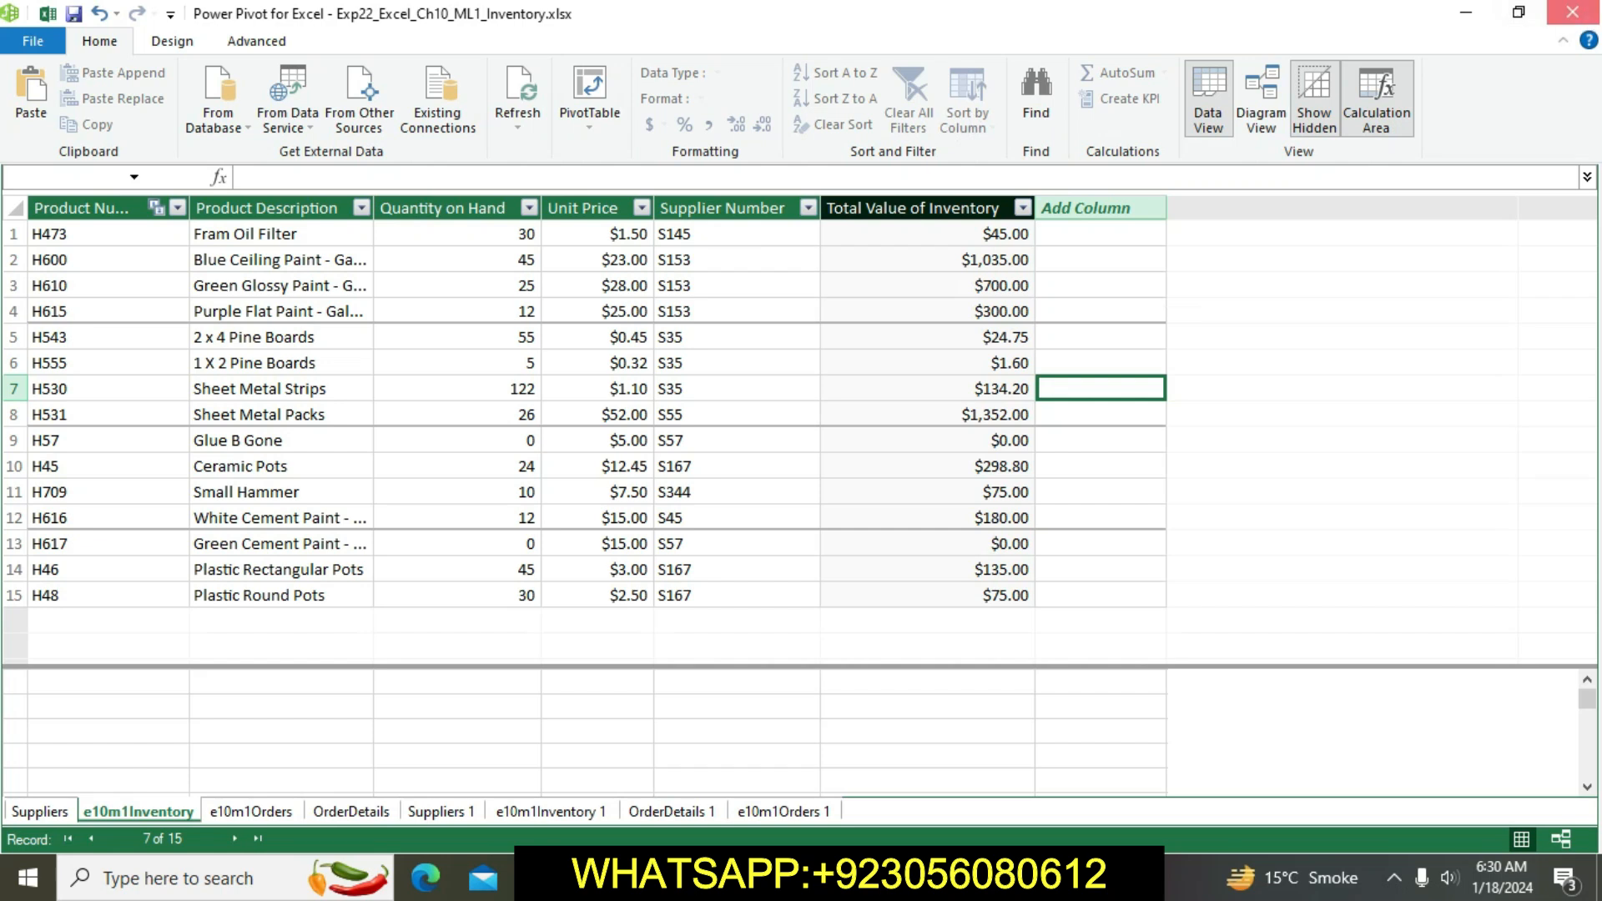
# Step: Close the Power Pivot window and switch to the Exp22_Excel_Ch10_ML1_Inventory workbook in Excel
pyautogui.click(1570, 14)
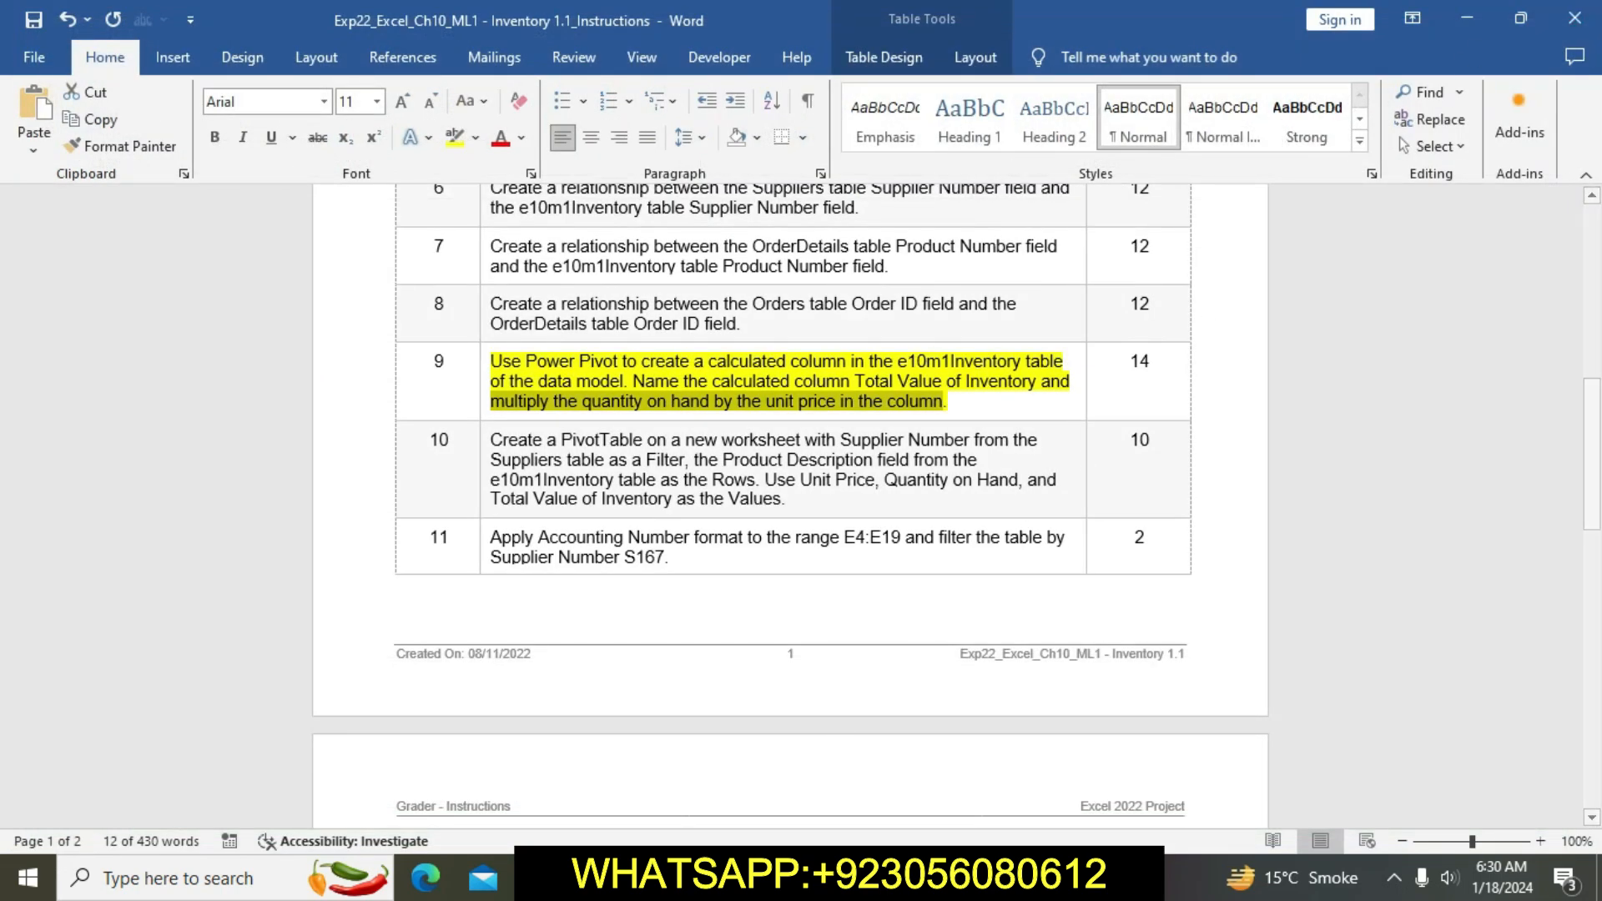
pyautogui.hotkey('alt', 'Tab')
pyautogui.click(683, 740)
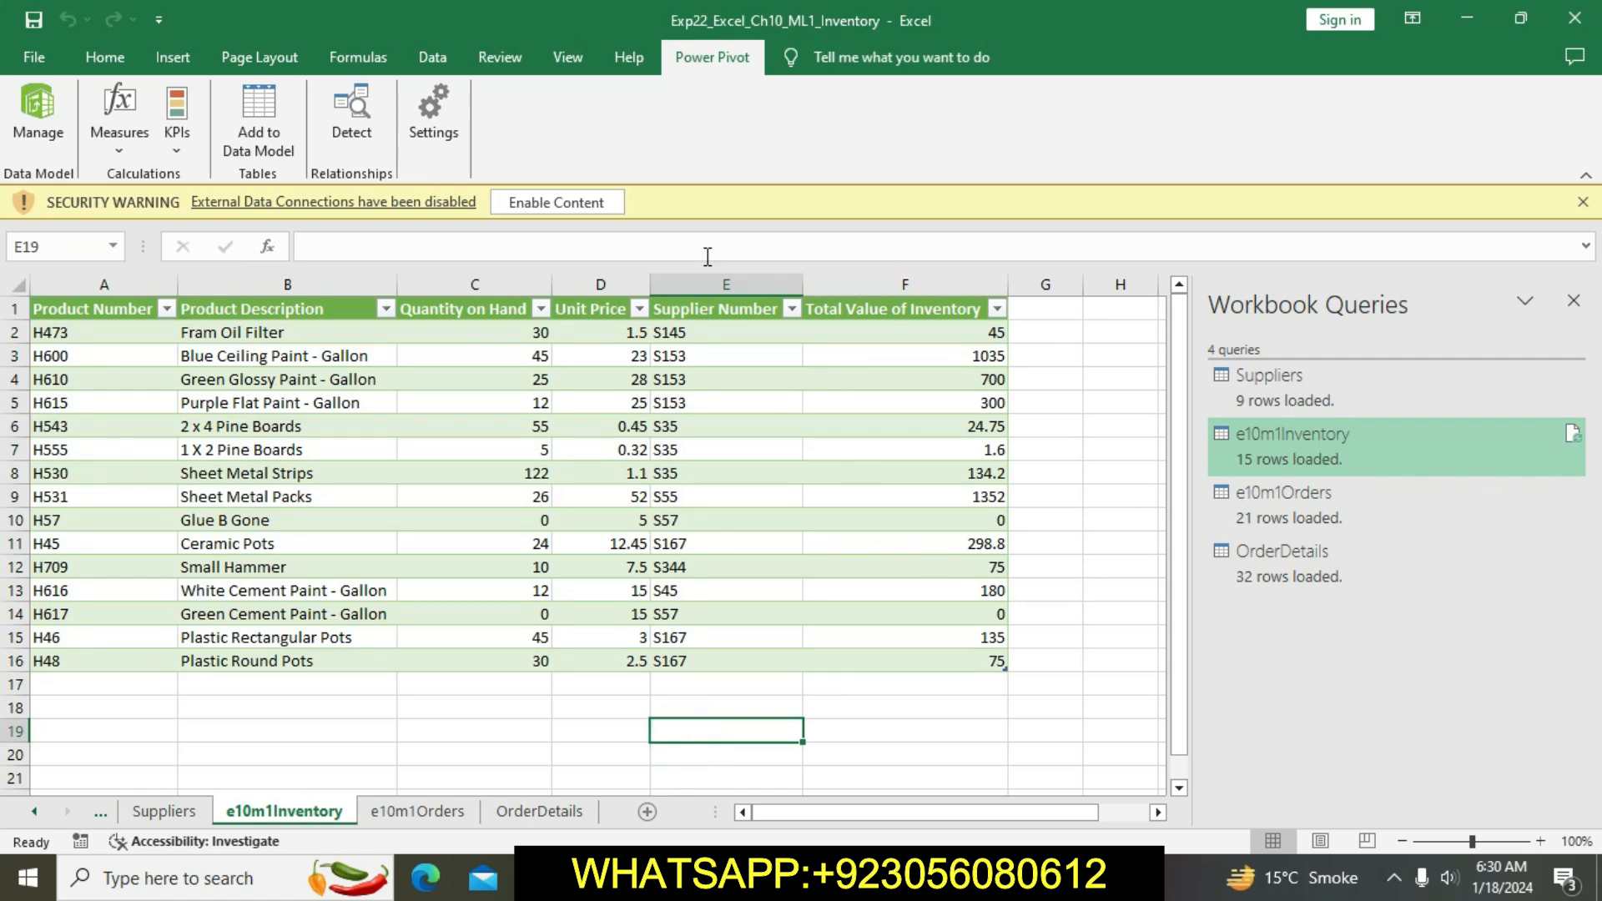
# Step: Enable the workbook's blocked external data connections and close the list of workbook queries
pyautogui.click(603, 202)
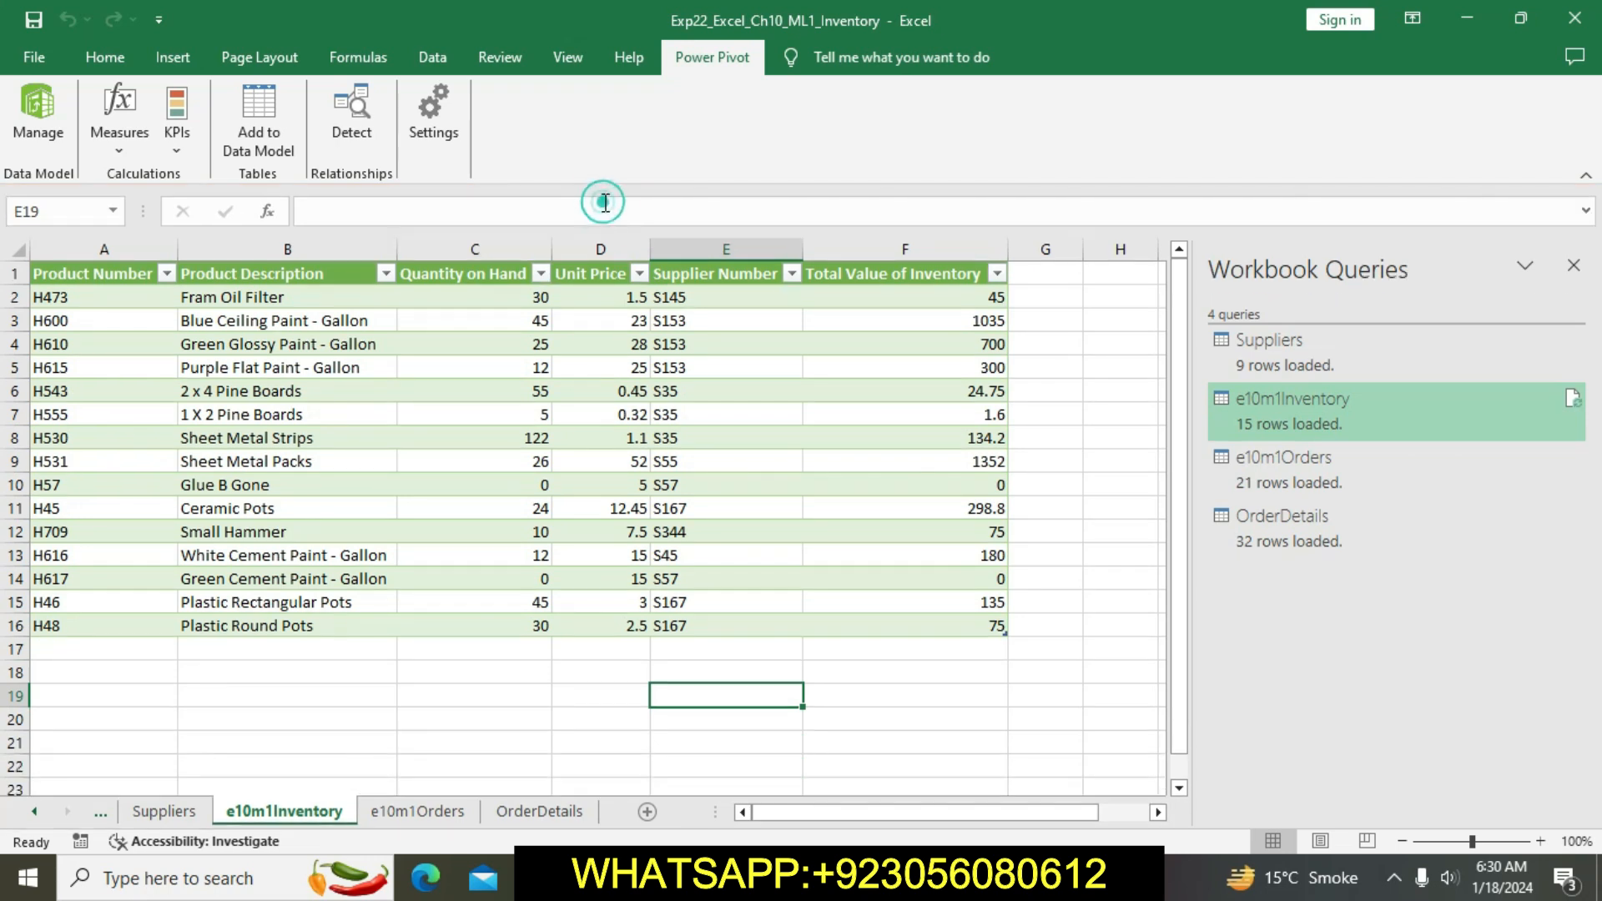
pyautogui.click(1574, 265)
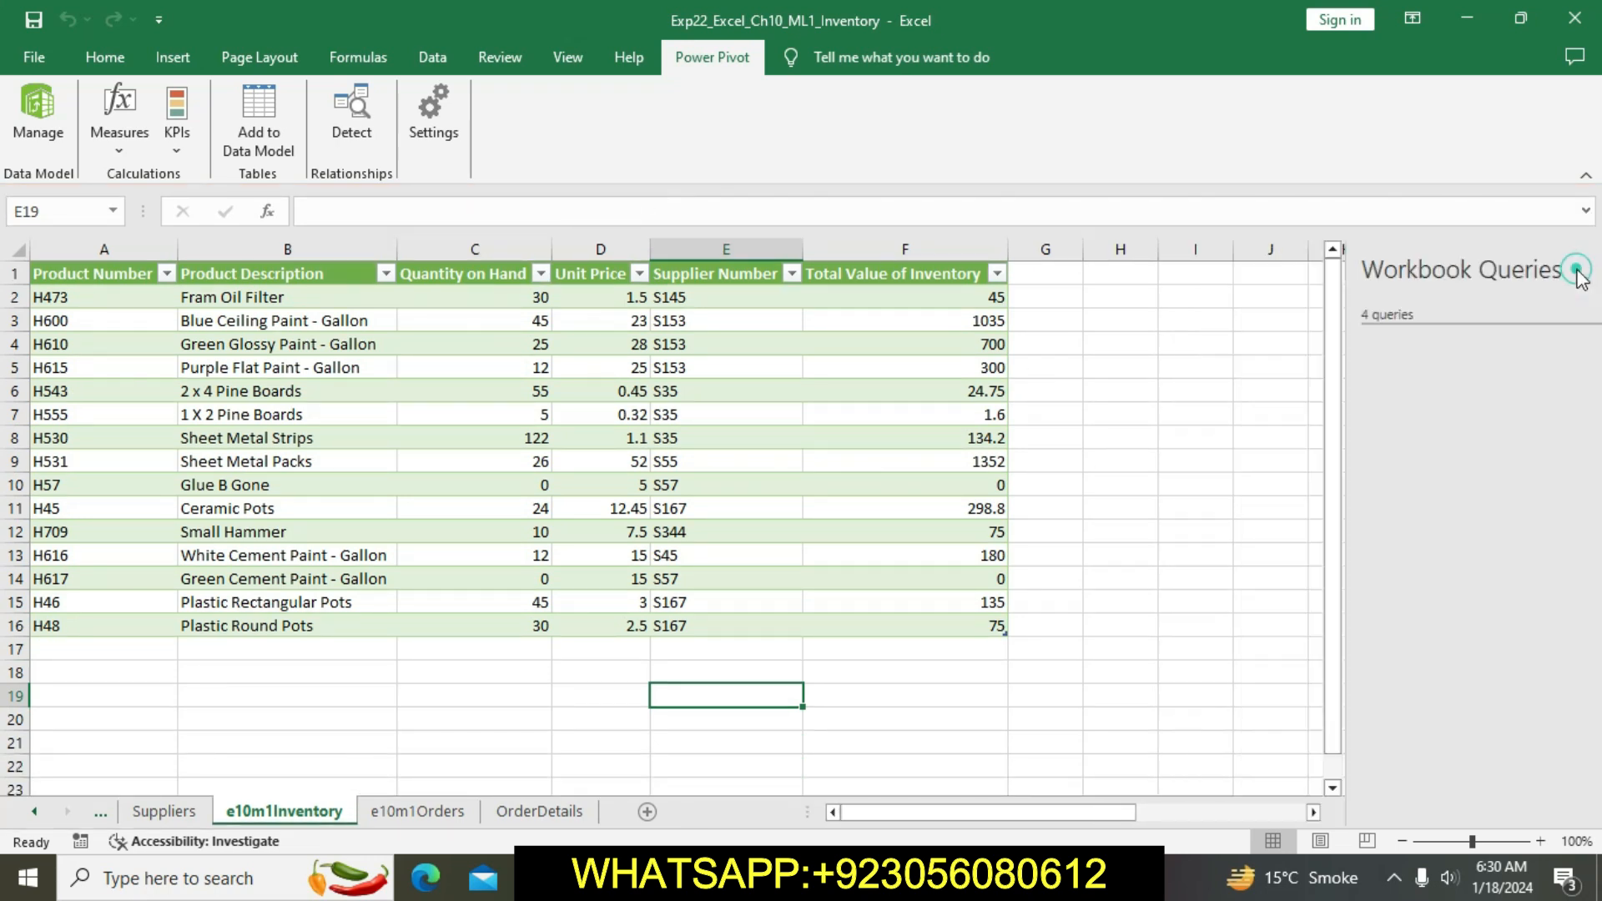
pyautogui.click(919, 671)
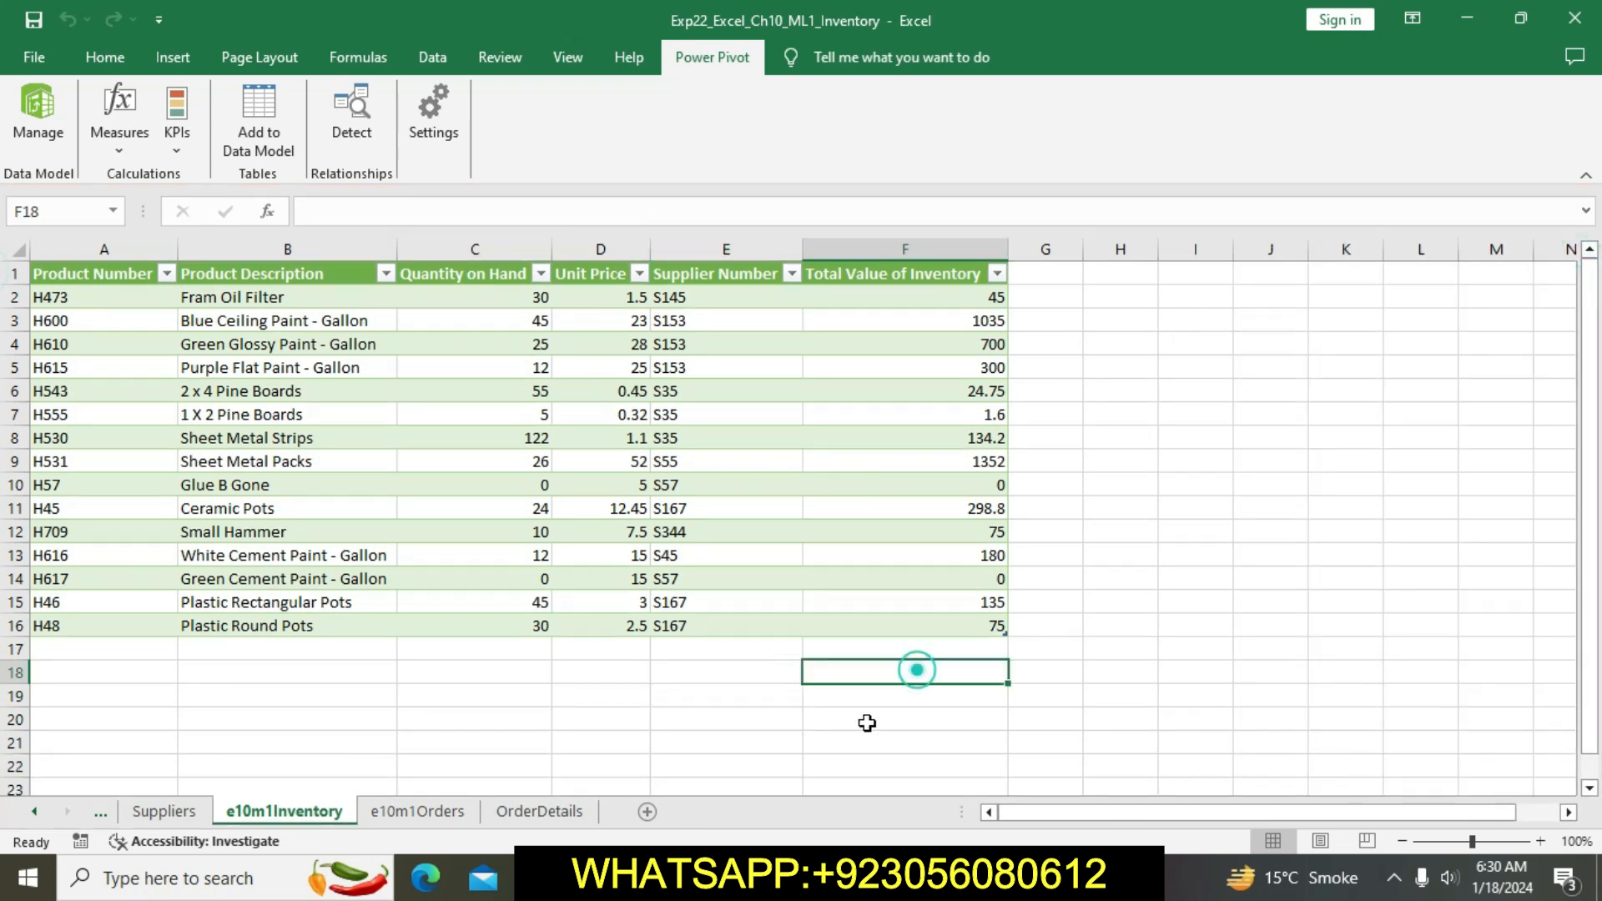
# Step: Switch to the Word instructions and select the entire highlighted text of step 9
pyautogui.hotkey('alt', 'Tab')
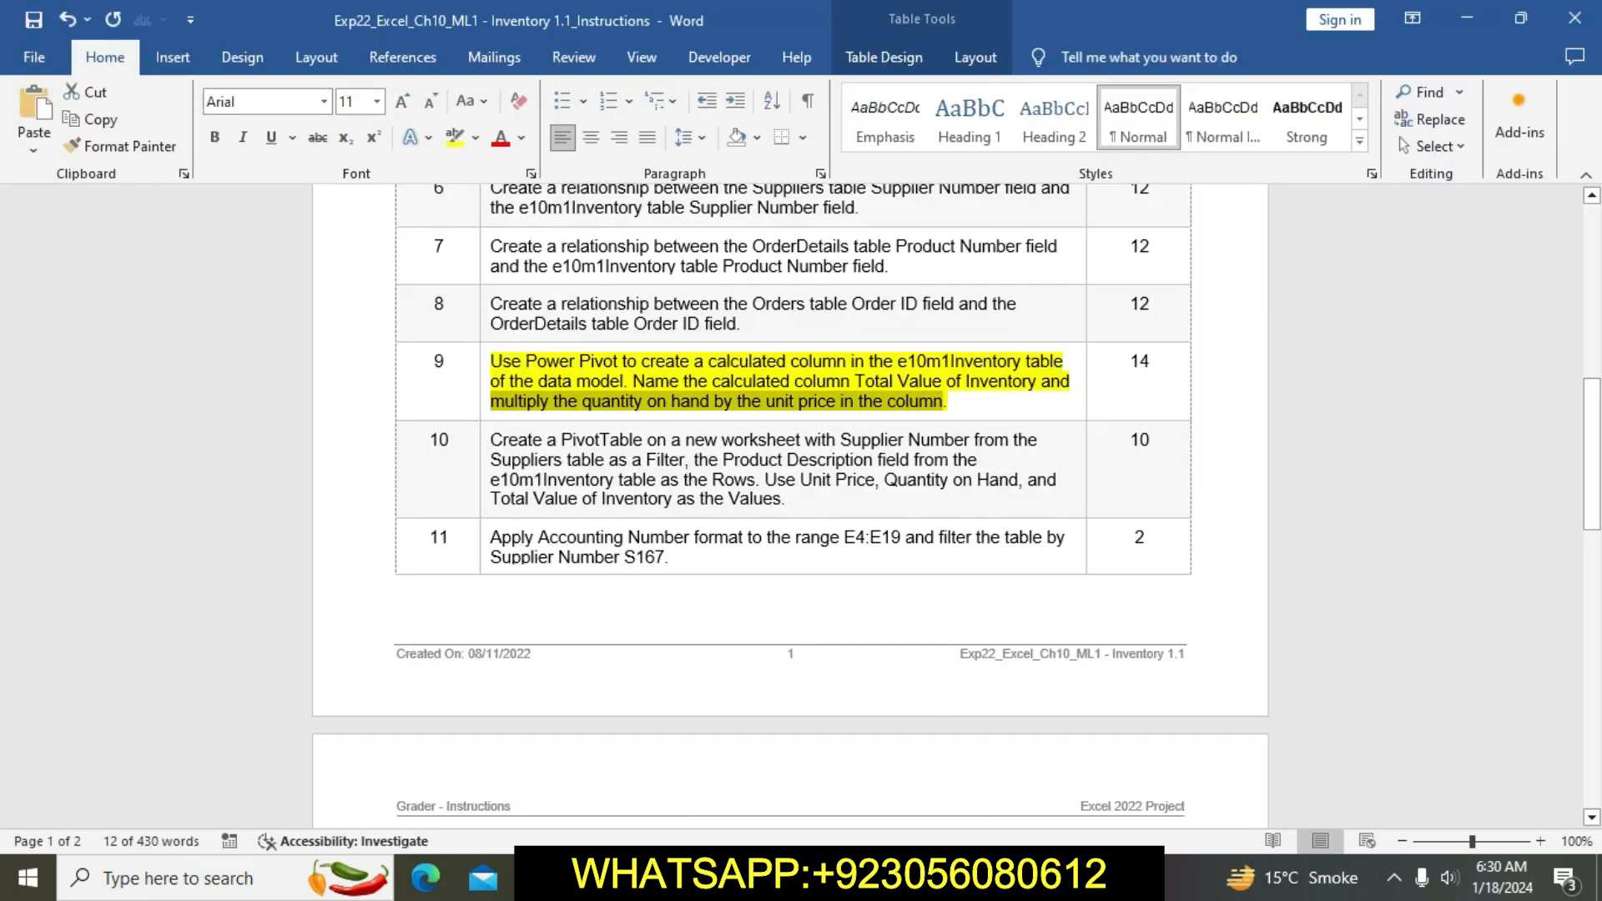
pyautogui.moveTo(941, 408); pyautogui.dragTo(484, 353)
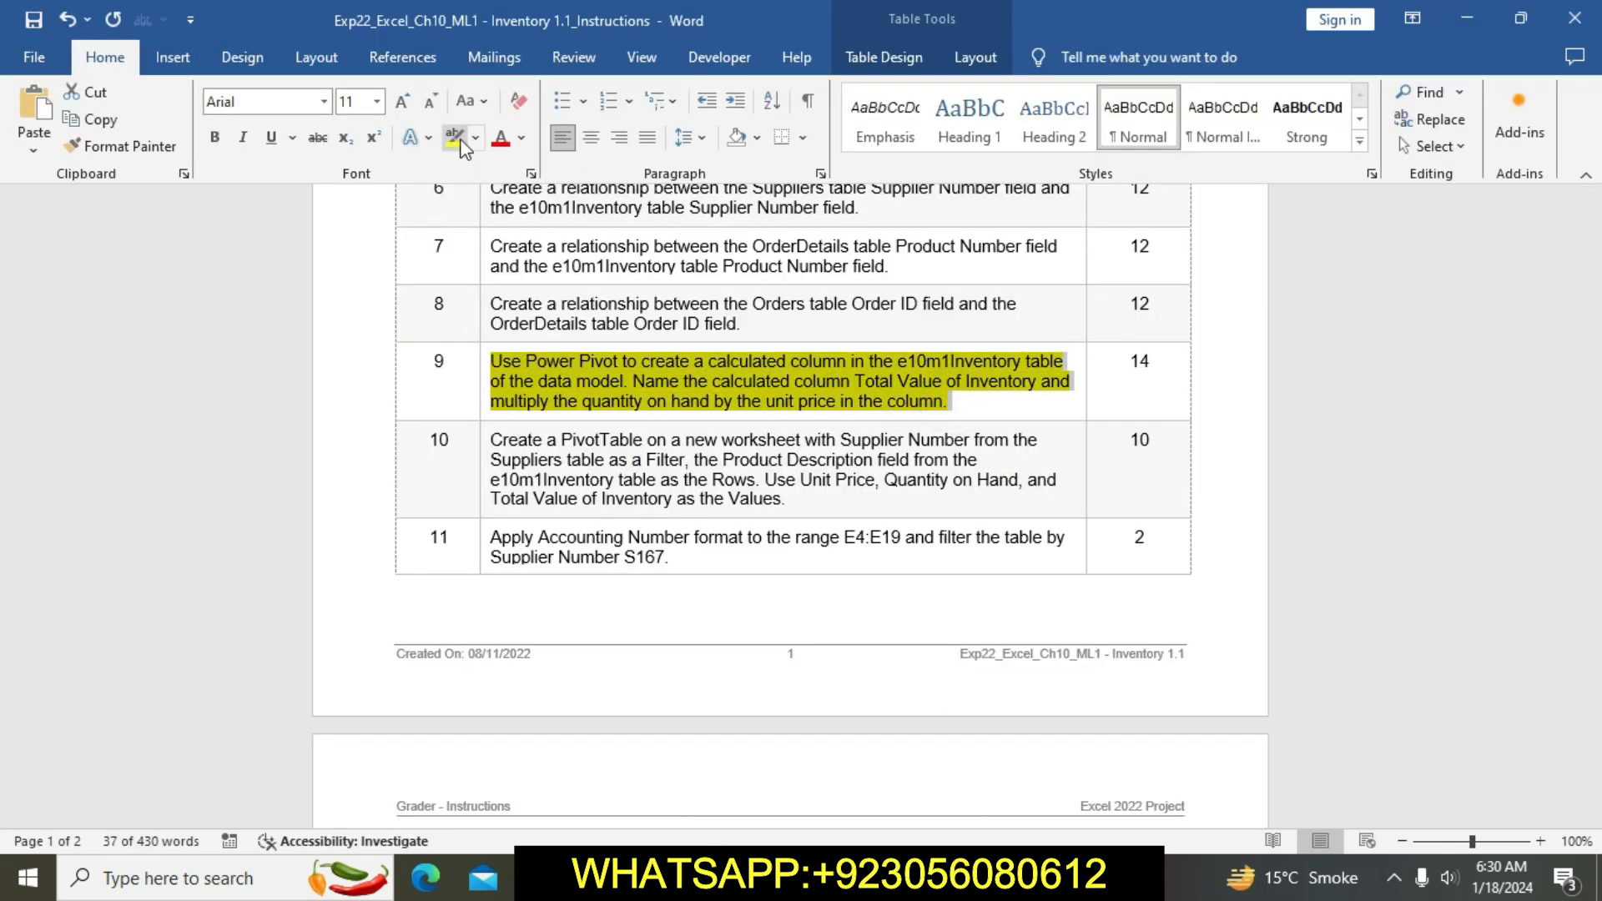